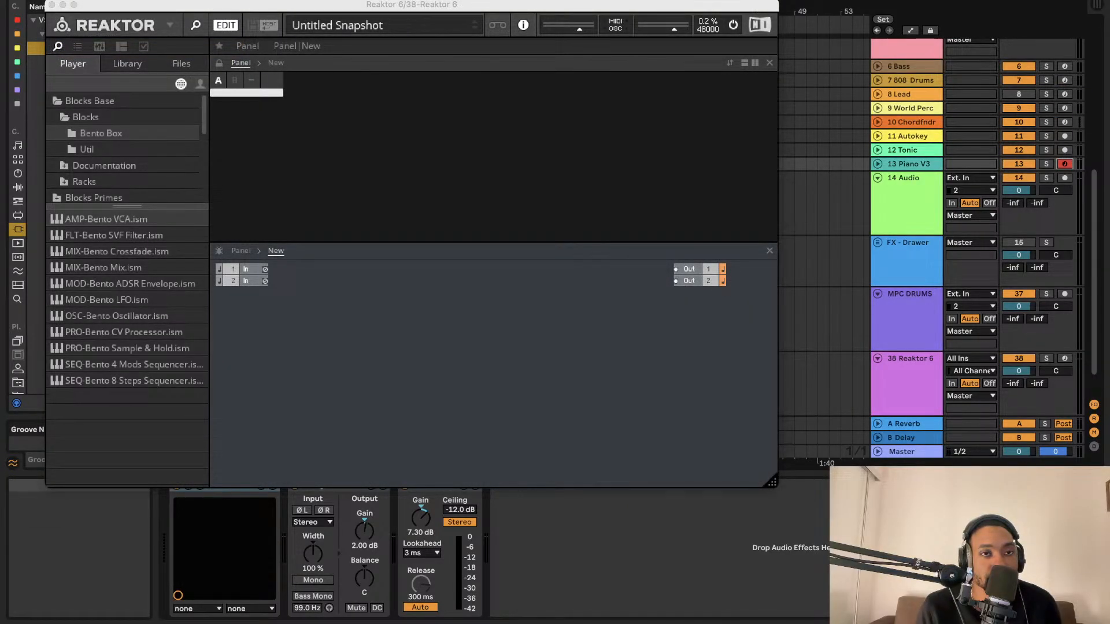
Step: Close the Reaktor window and add the Project Timer V1.1 device from the user library after the Limiter on the Piano V3 track
key(alt+super+p)
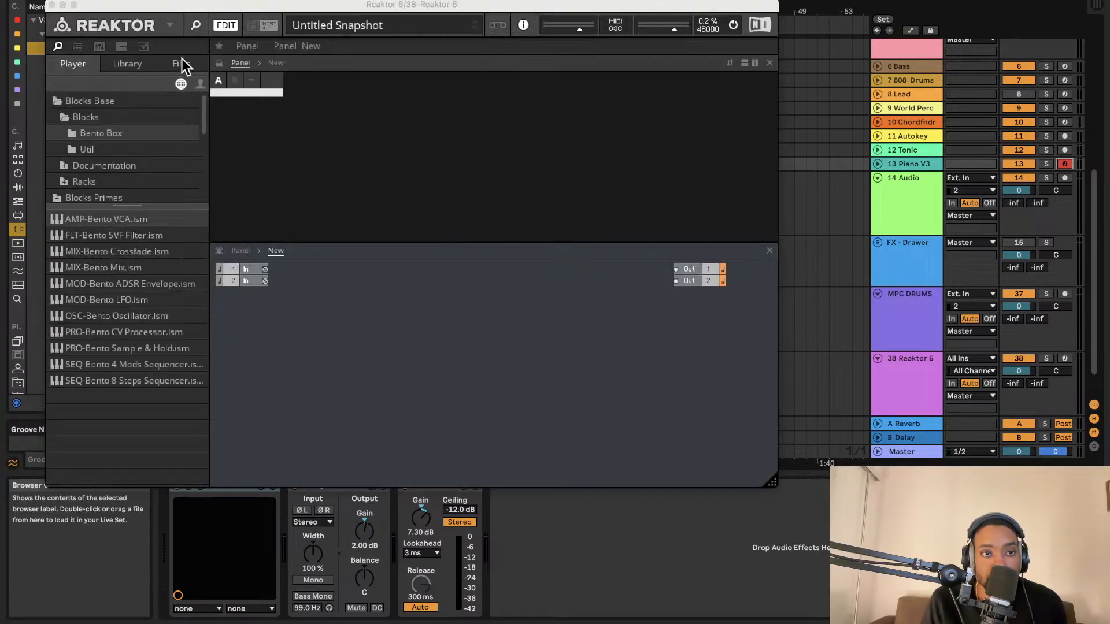
click(49, 3)
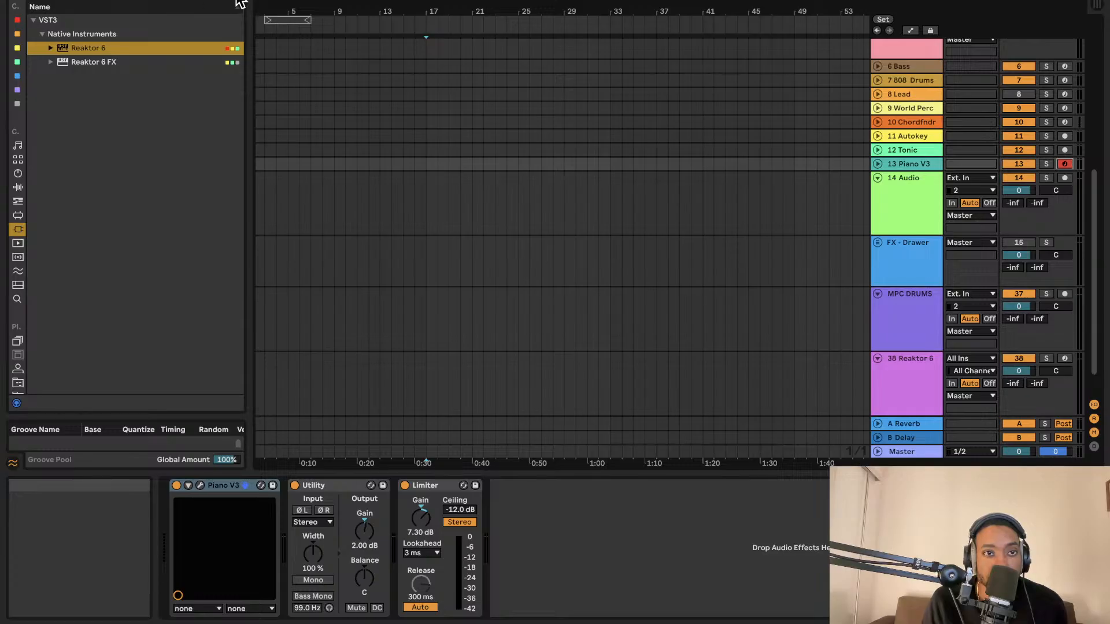
click(19, 354)
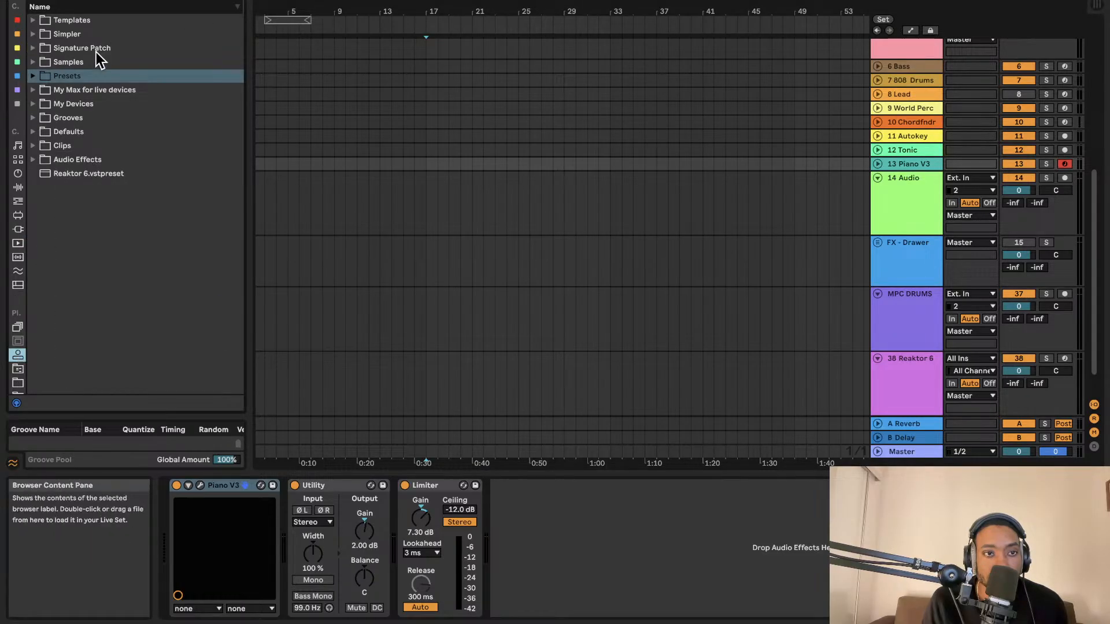
double_click(44, 104)
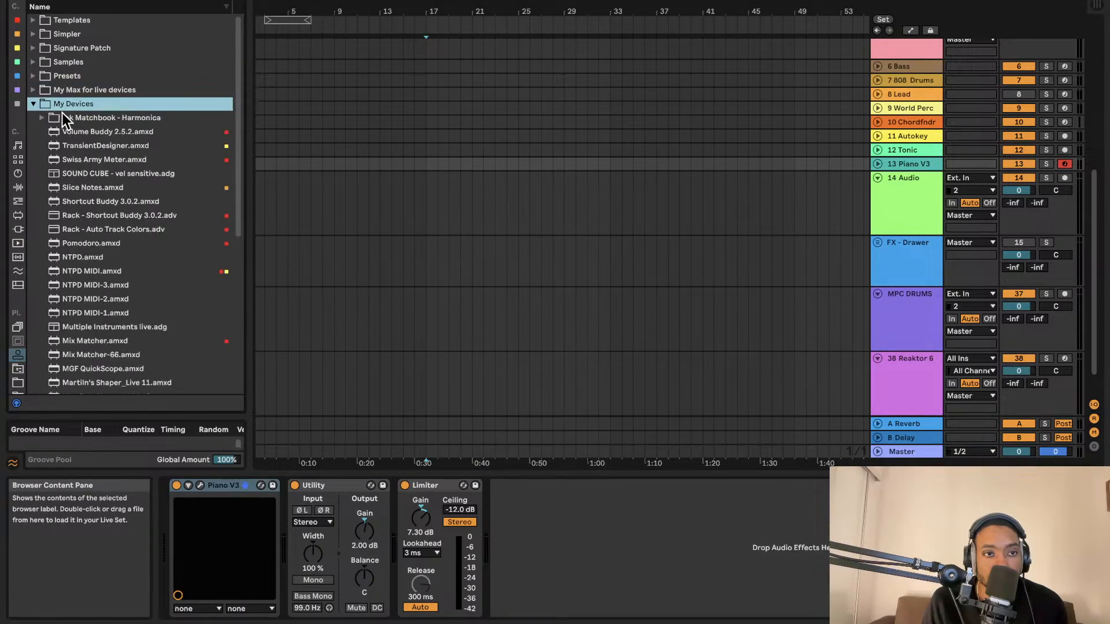
scroll(125, 156, down, 4)
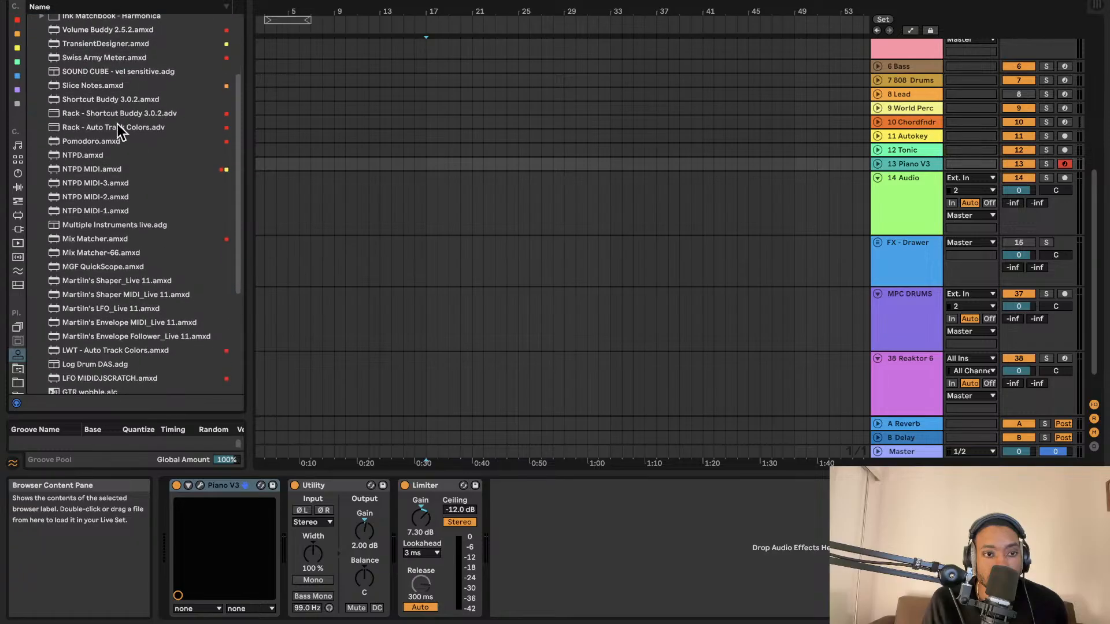
text(cho)
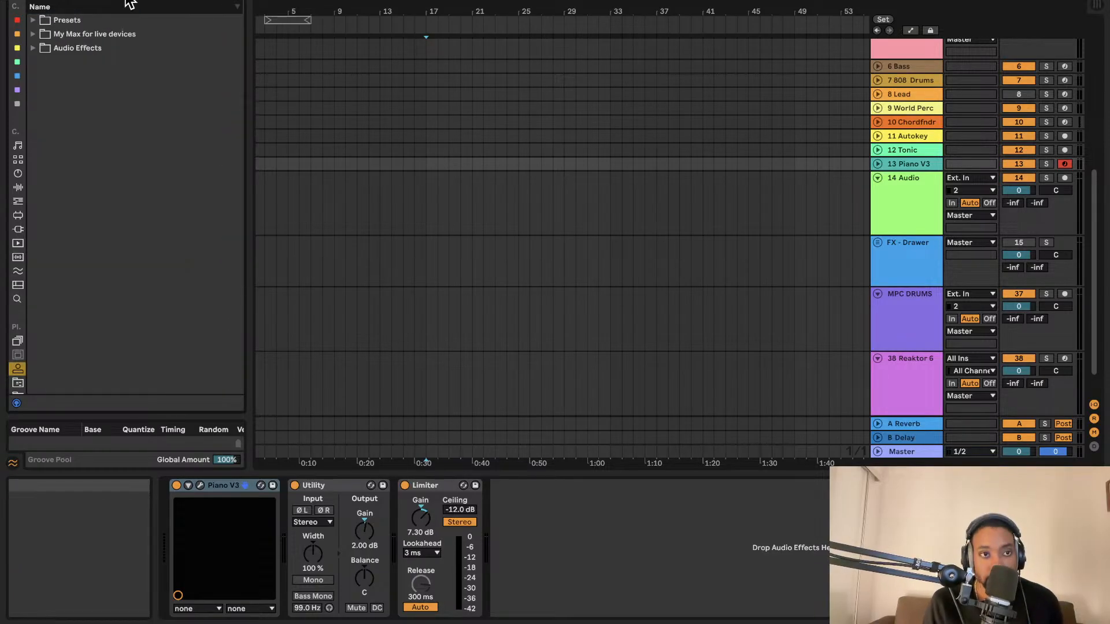
click(33, 33)
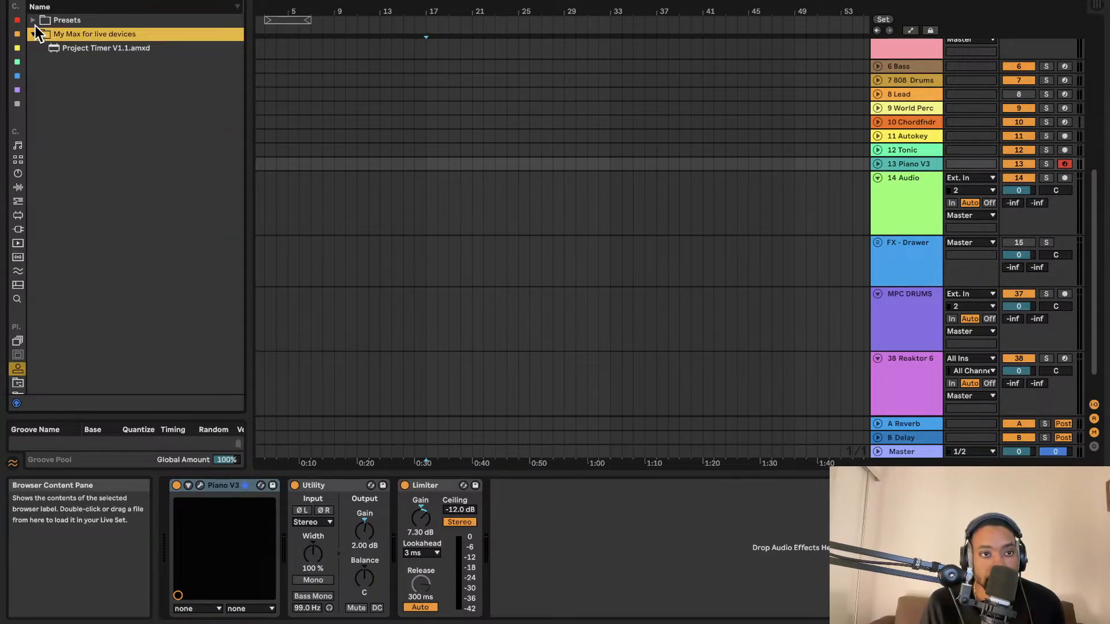
drag(77, 46, 686, 514)
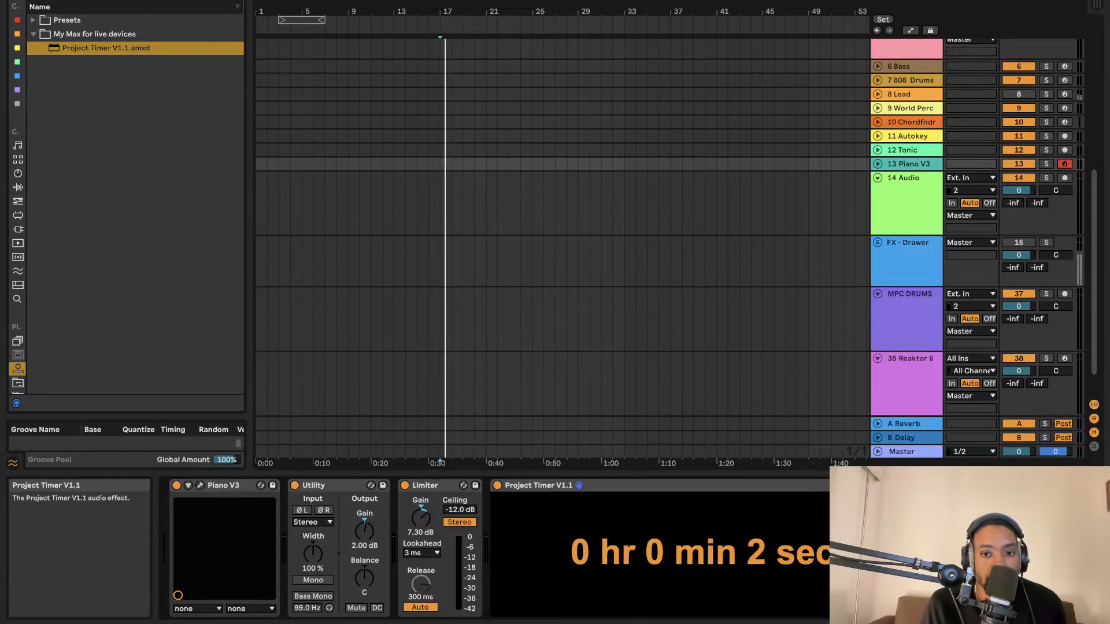
Step: Look through the other tracks' device chains and add Project Timer V1.1 after the instrument on the 38 Reaktor 6 track
click(393, 319)
click(902, 393)
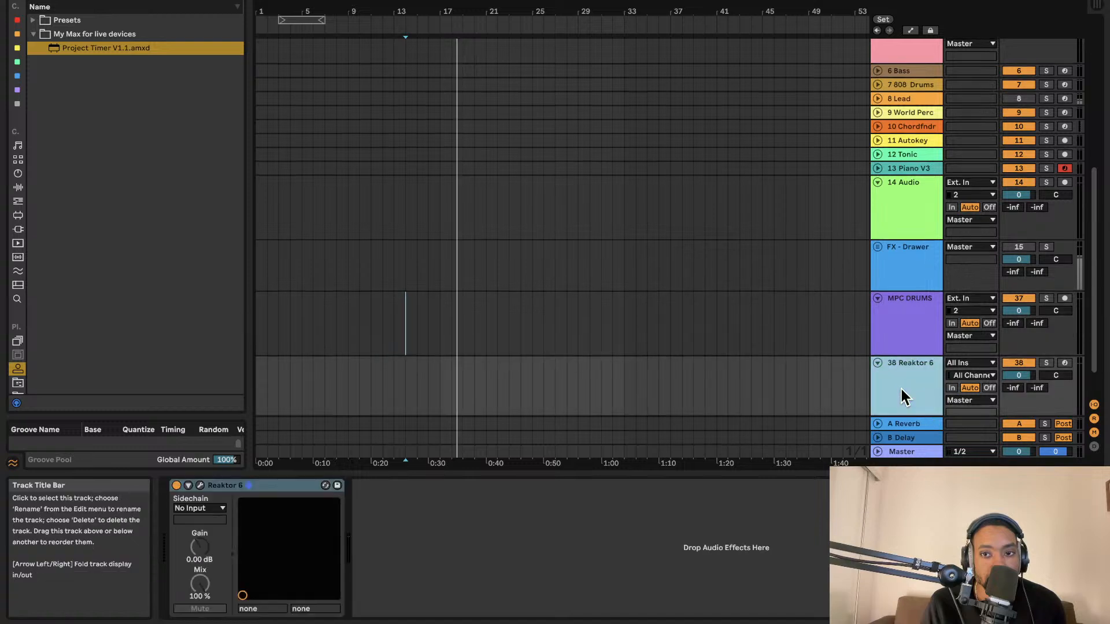
click(904, 438)
click(904, 452)
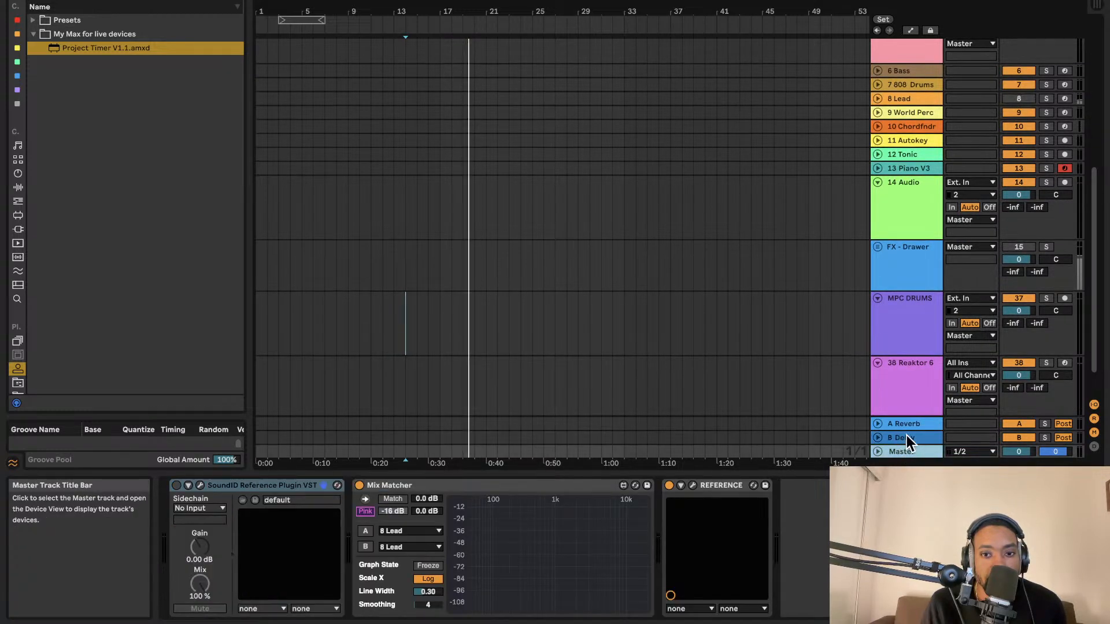
click(908, 425)
click(911, 383)
click(913, 319)
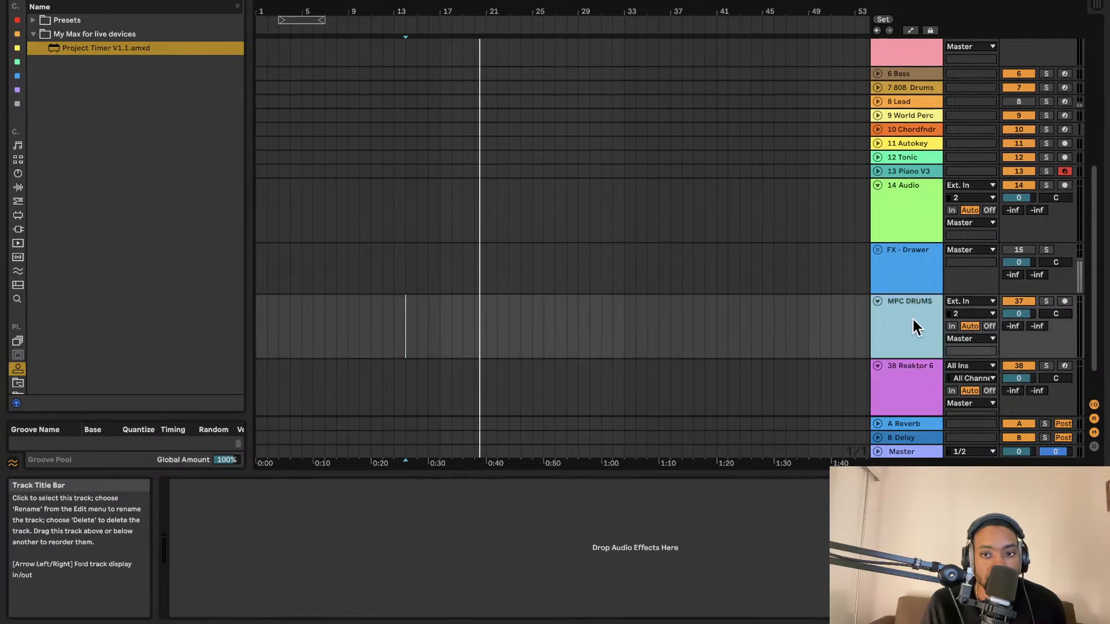
click(912, 273)
click(908, 386)
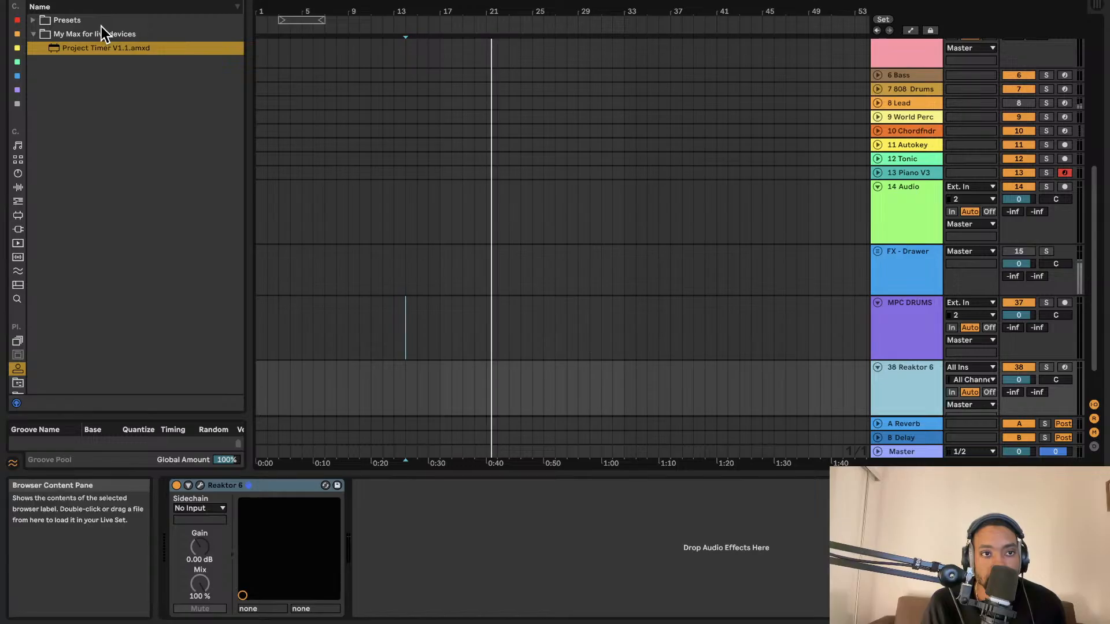
drag(97, 45, 442, 493)
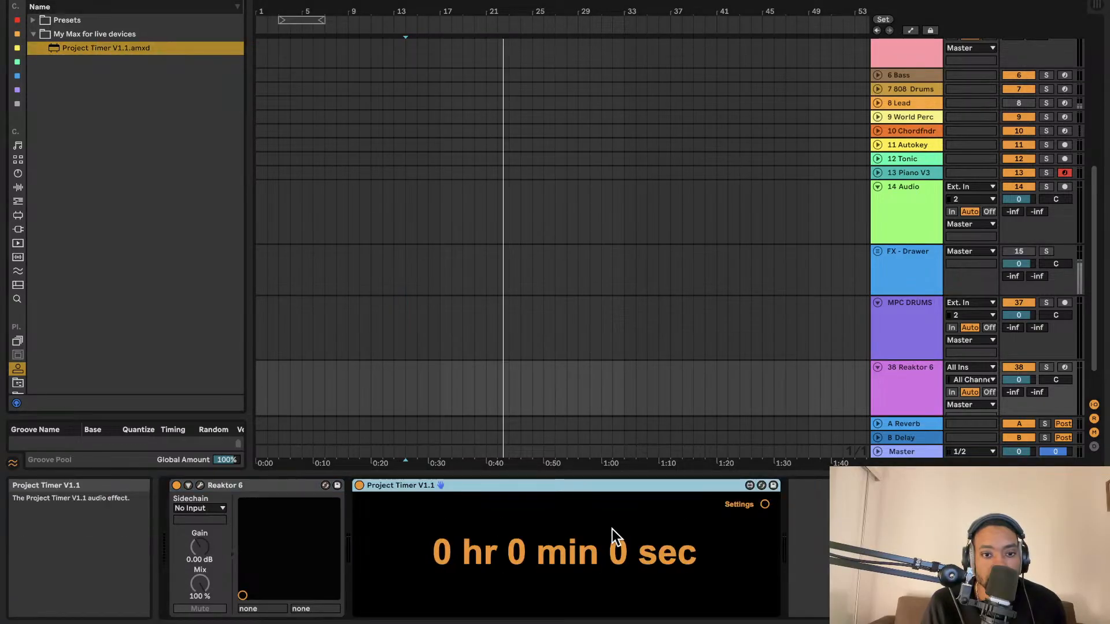
Step: Play the arrangement briefly to test the timer and place the insert marker on the MPC DRUMS track
key(space)
scroll(444, 349, down, 1)
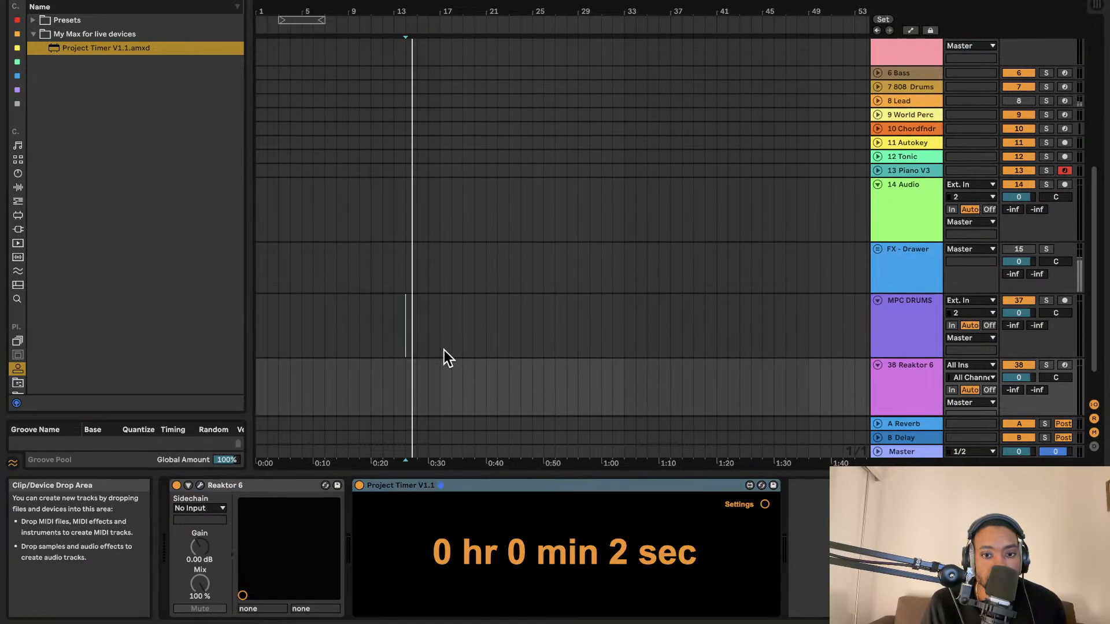
drag(453, 343, 459, 339)
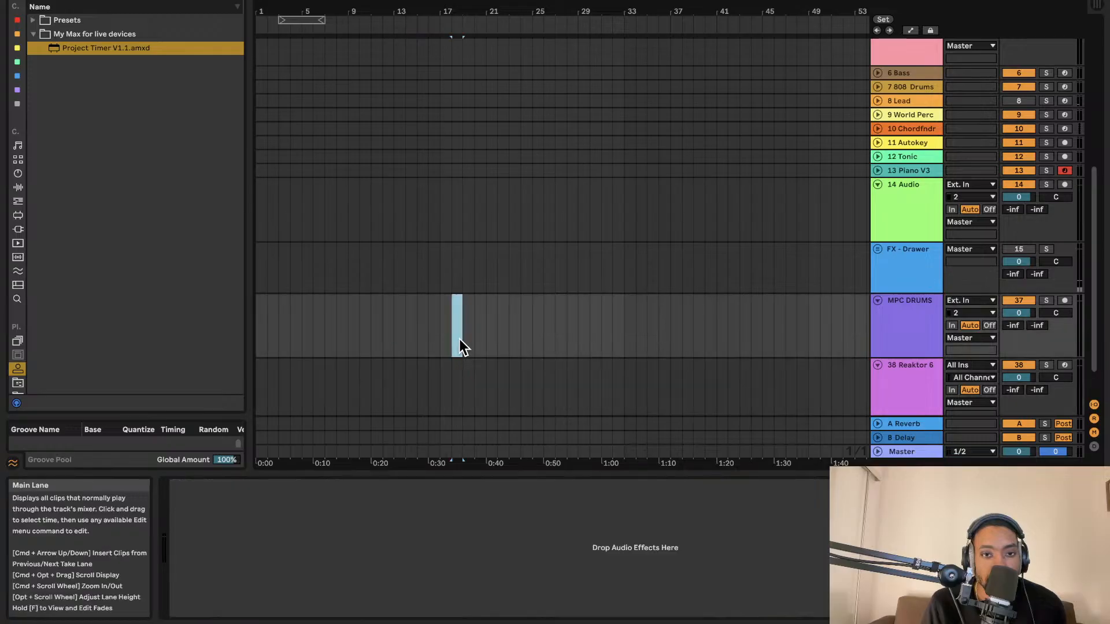
click(426, 342)
scroll(636, 347, up, 1)
Step: Return to the 38 Reaktor 6 track and open its Reaktor 6 plug-in window
click(911, 380)
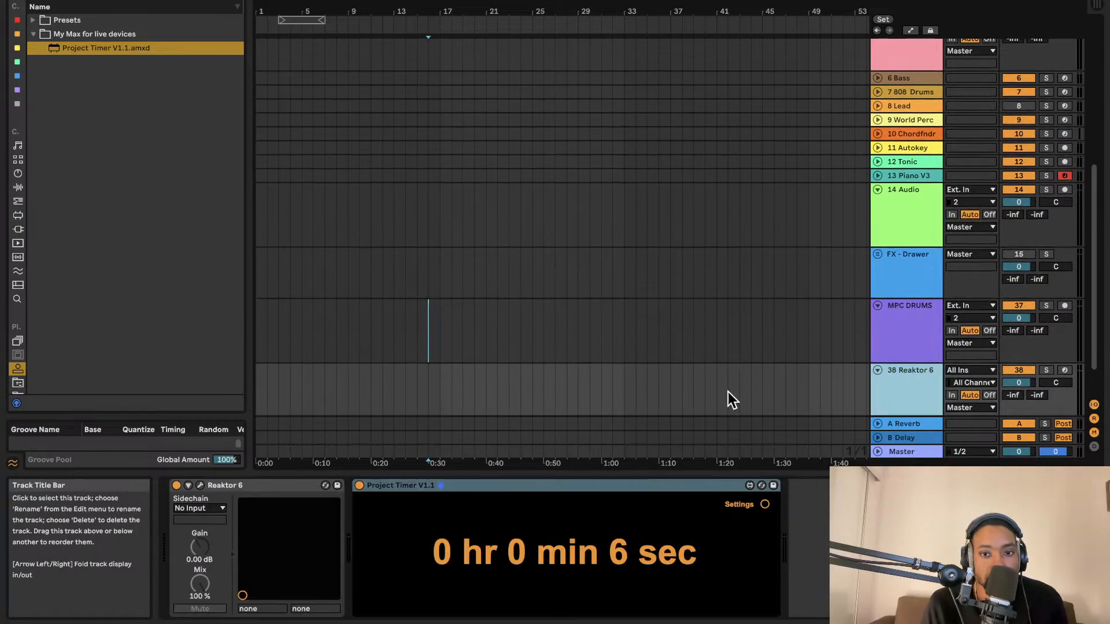
scroll(636, 379, up, 1)
double_click(939, 380)
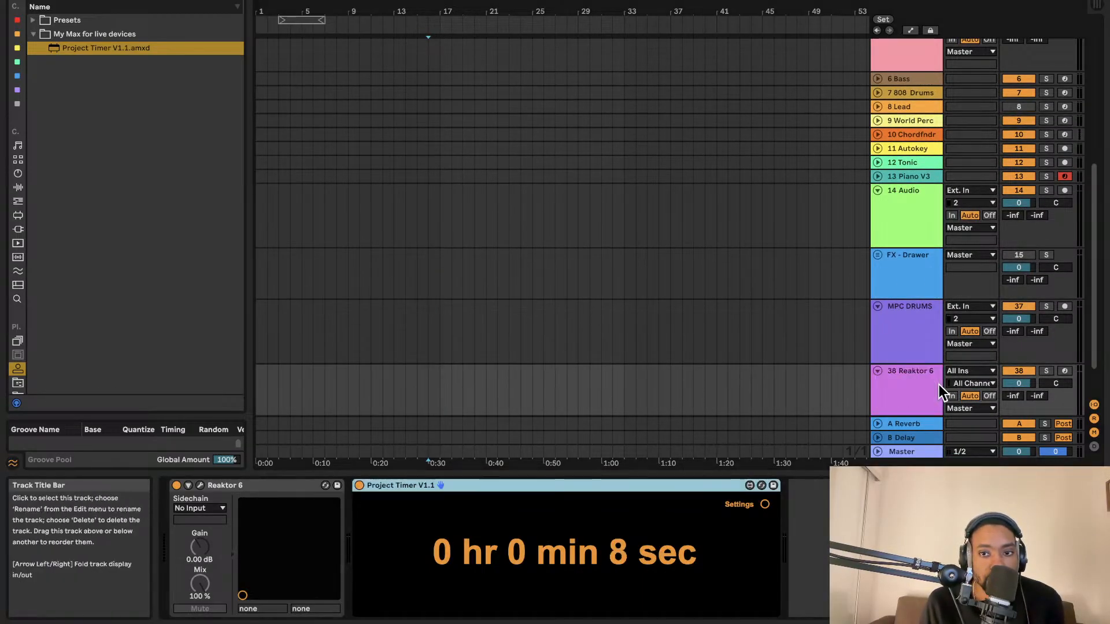
scroll(636, 405, up, 1)
click(200, 486)
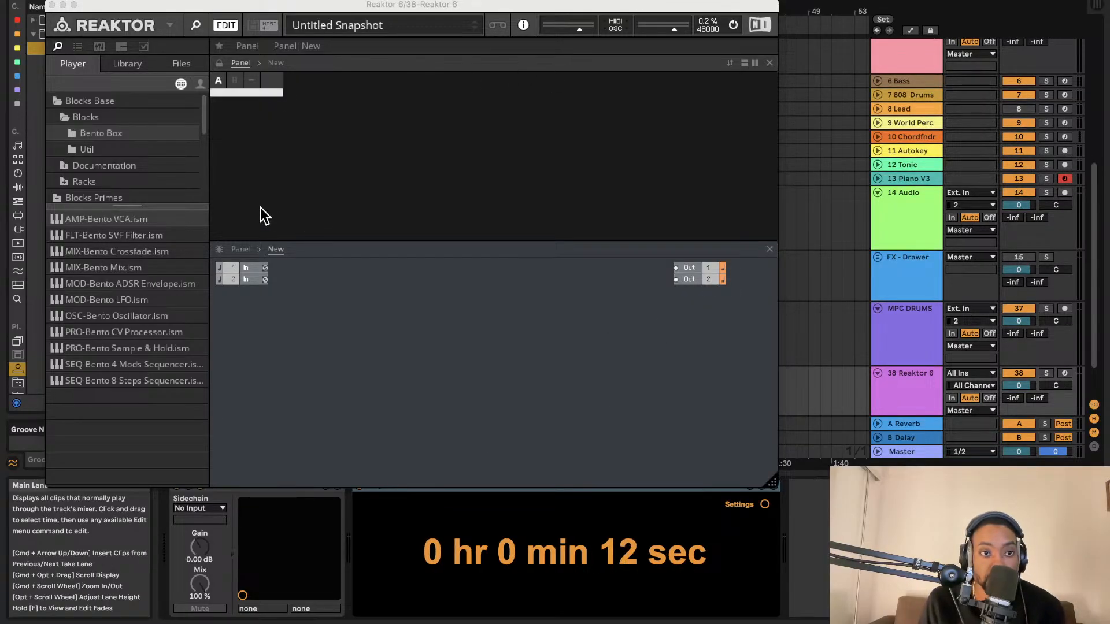
Step: Add the Util Note In and Util Clock blocks from the Util folder to the empty structure, with the clock below Note In
click(124, 151)
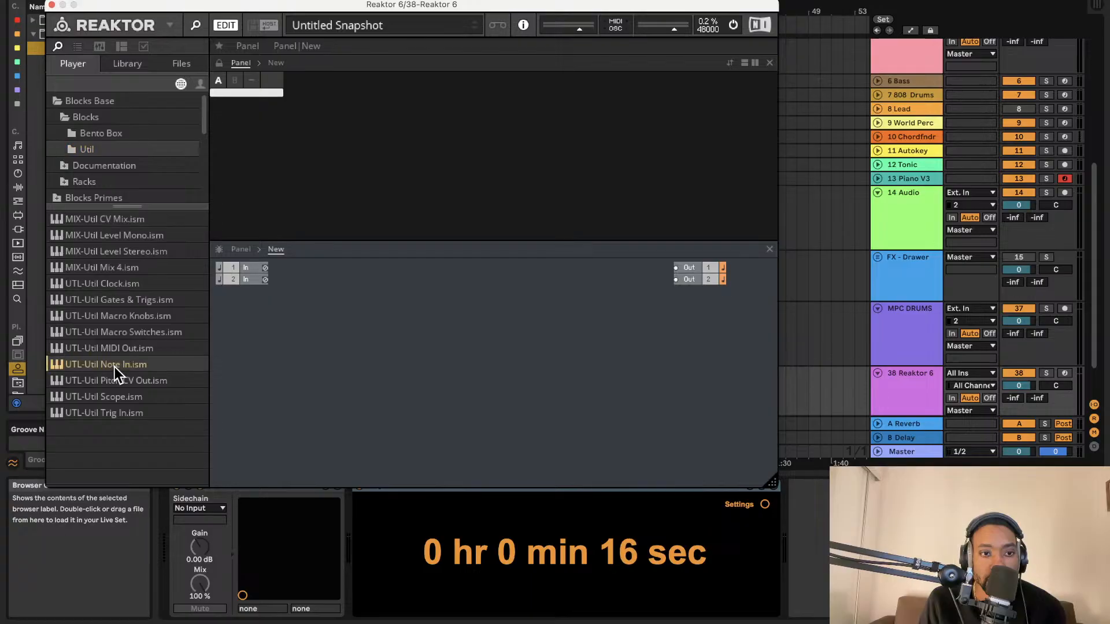
drag(114, 366, 283, 331)
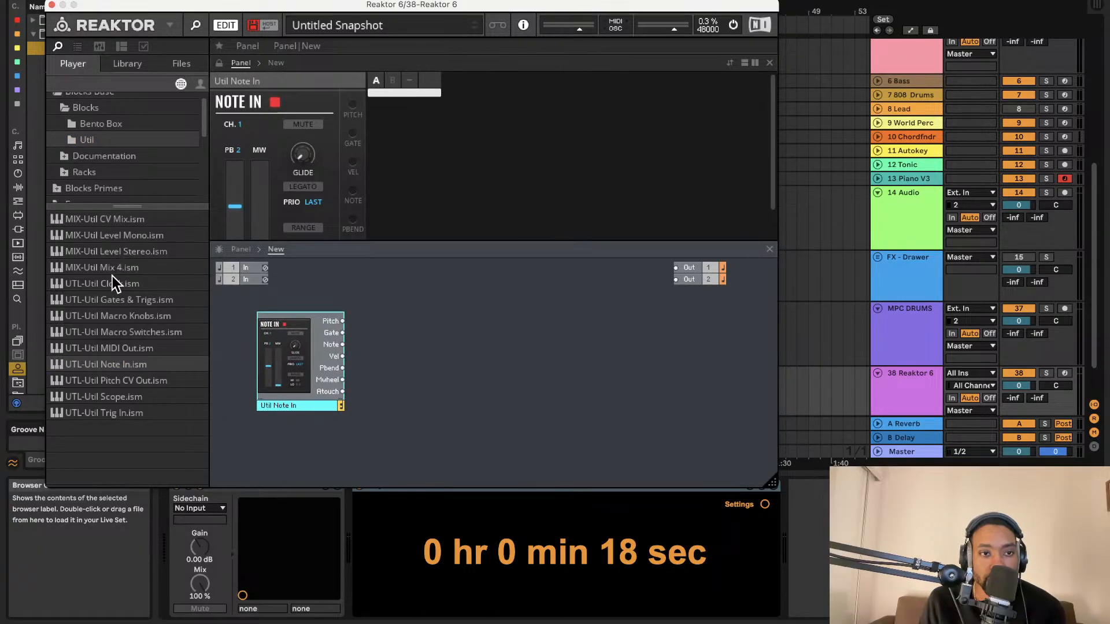
click(124, 125)
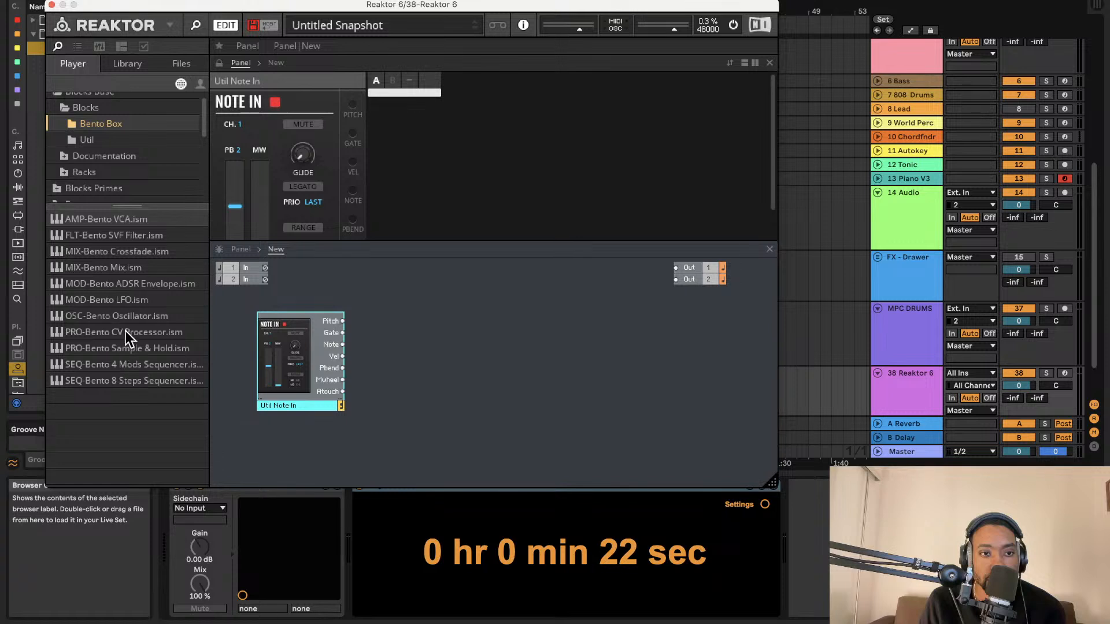
click(109, 139)
drag(139, 283, 292, 448)
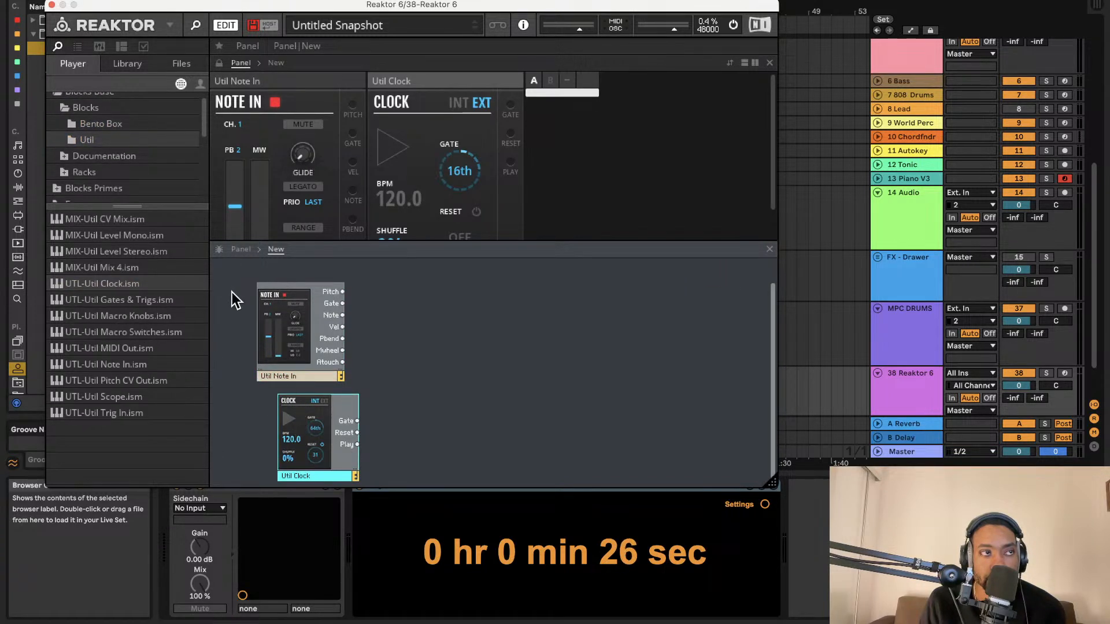
Step: Add the Bento SVF Filter, Bento VCA and Bento 8 Steps Sequencer blocks and reposition the Clock block beside the sequencer
click(123, 127)
drag(340, 338, 546, 379)
drag(178, 231, 654, 332)
drag(123, 382, 400, 422)
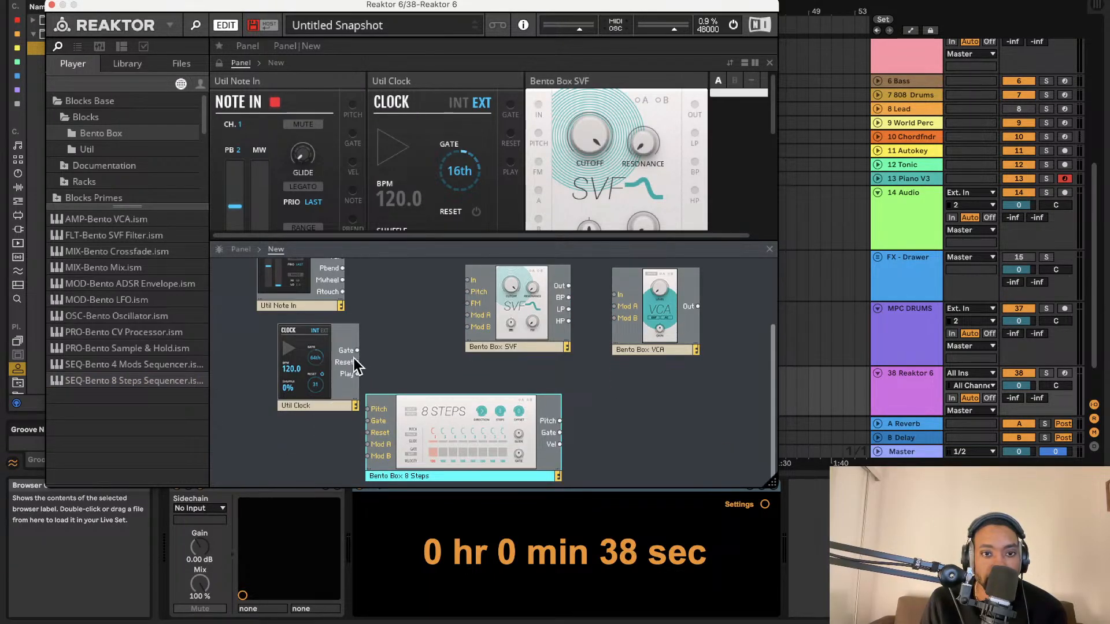
drag(353, 358, 327, 420)
Step: Add the Bento Oscillator block beside Note In, with Note In's Pitch output wired to the oscillator's Pitch input
scroll(310, 355, up, 3)
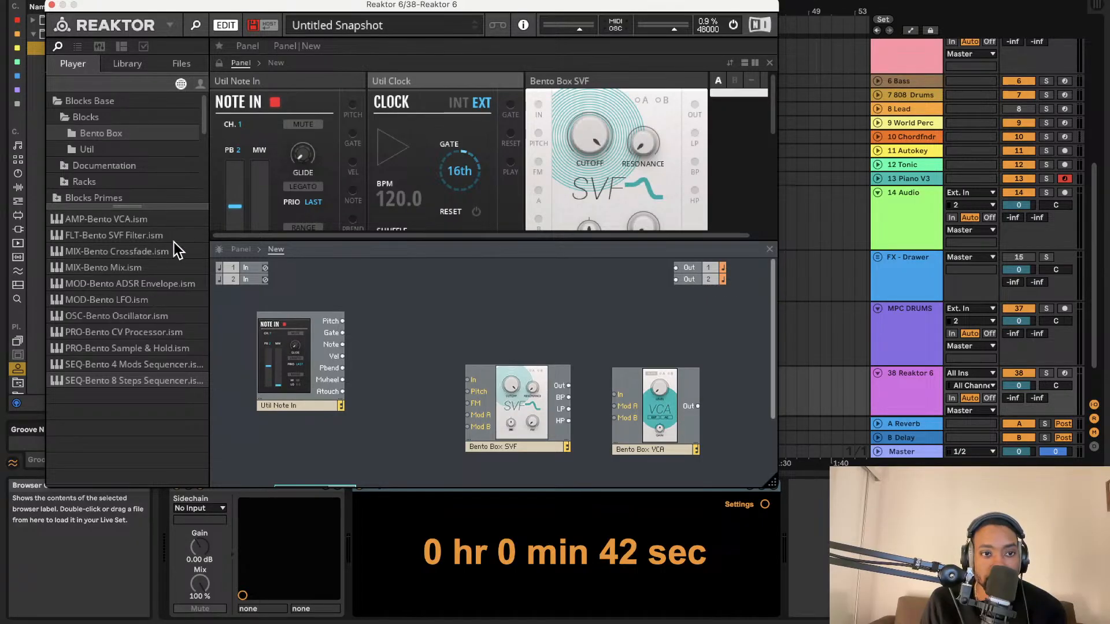
click(139, 316)
drag(140, 317, 388, 347)
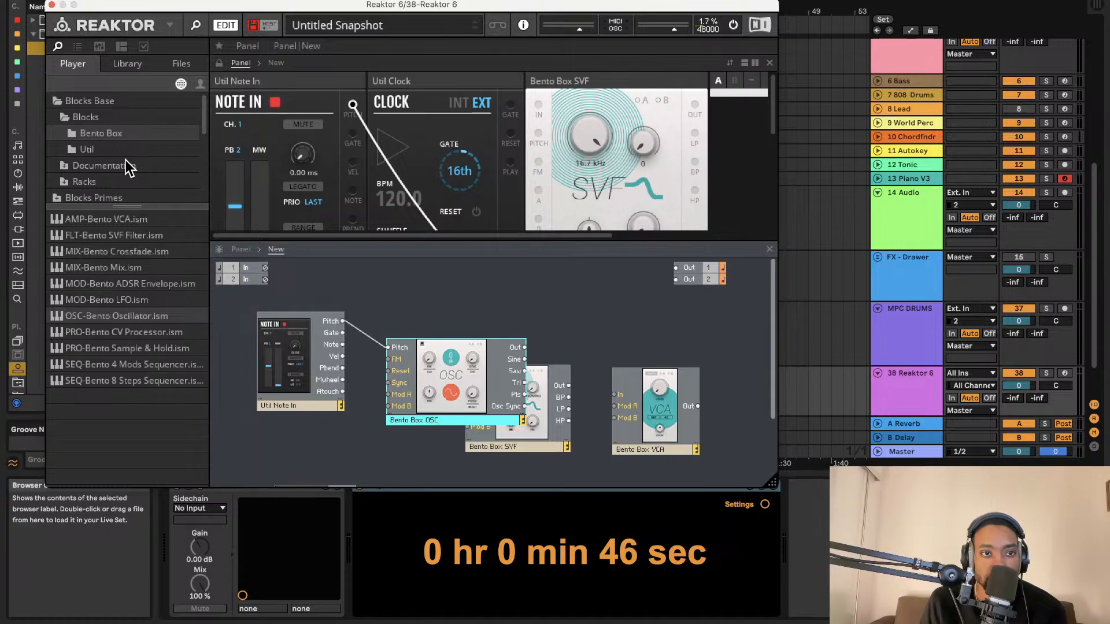
Step: Browse the Blocks Base rack folders, including Tutorial, and open the Blocks folder of Blocks Primes
scroll(115, 161, down, 1)
click(64, 148)
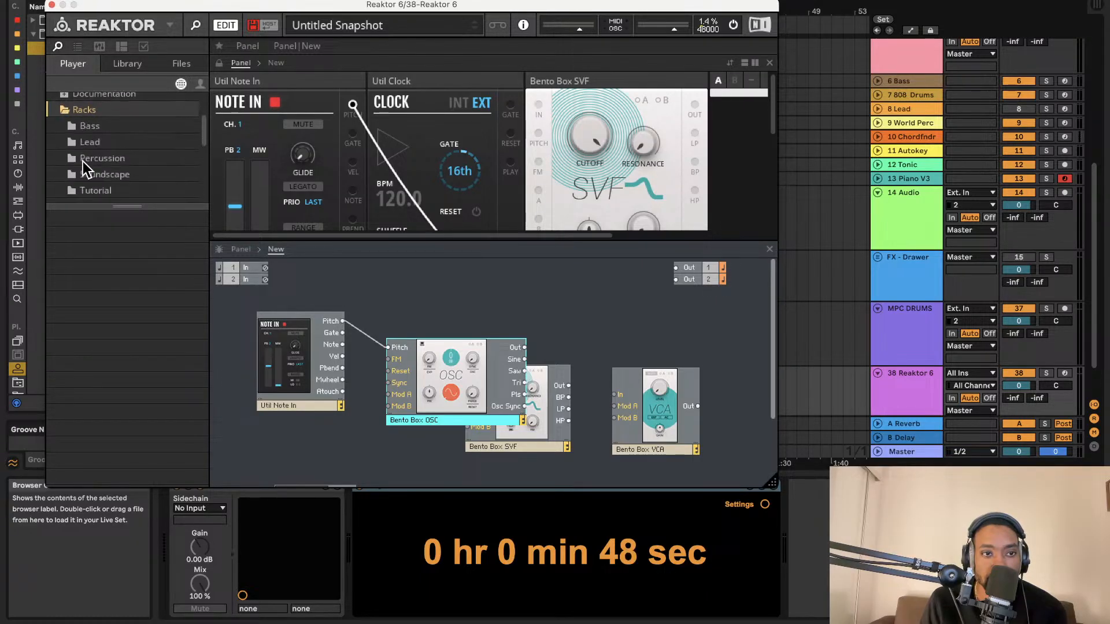
click(102, 161)
click(101, 179)
click(102, 173)
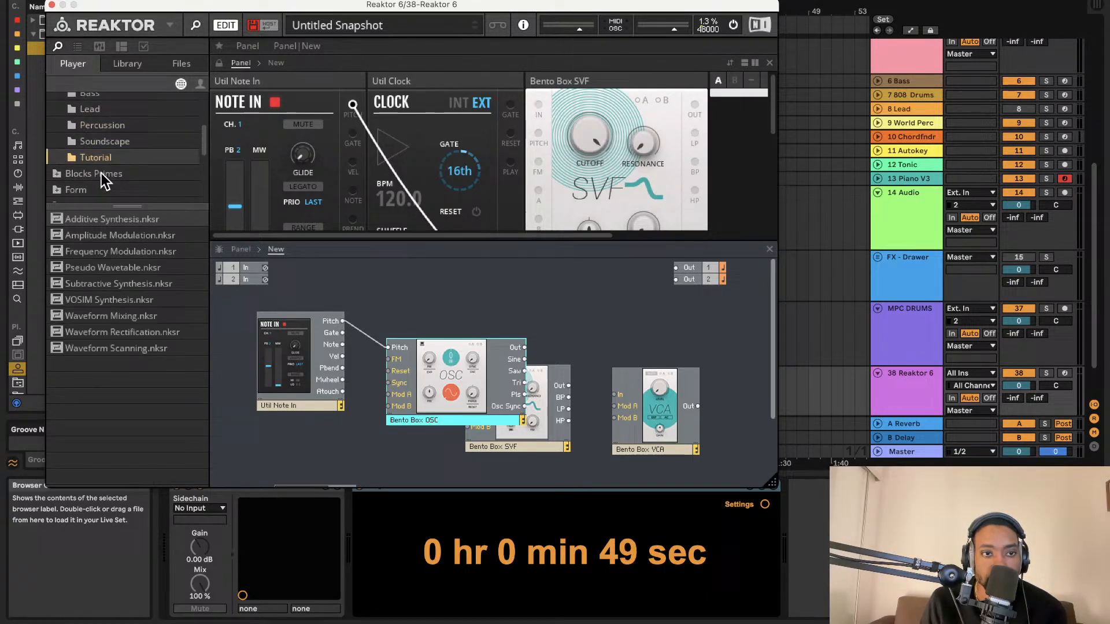
click(61, 177)
click(69, 117)
scroll(80, 167, down, 1)
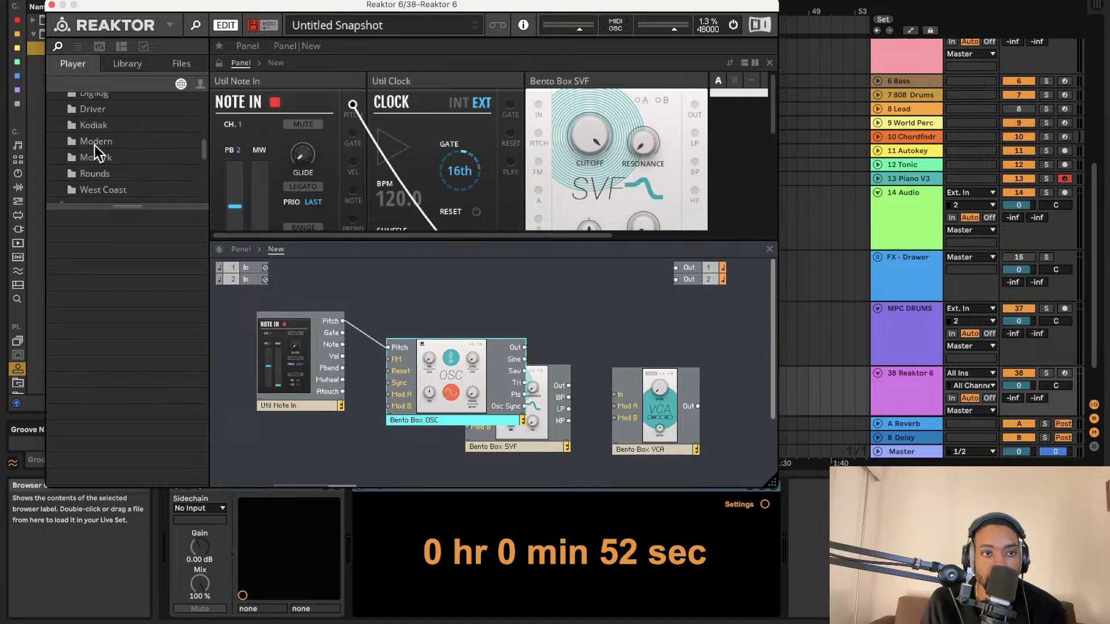
Step: Look through the Monark, Kodiak and Rounds folders and add the Rounds Reverb block after the VCA
click(99, 157)
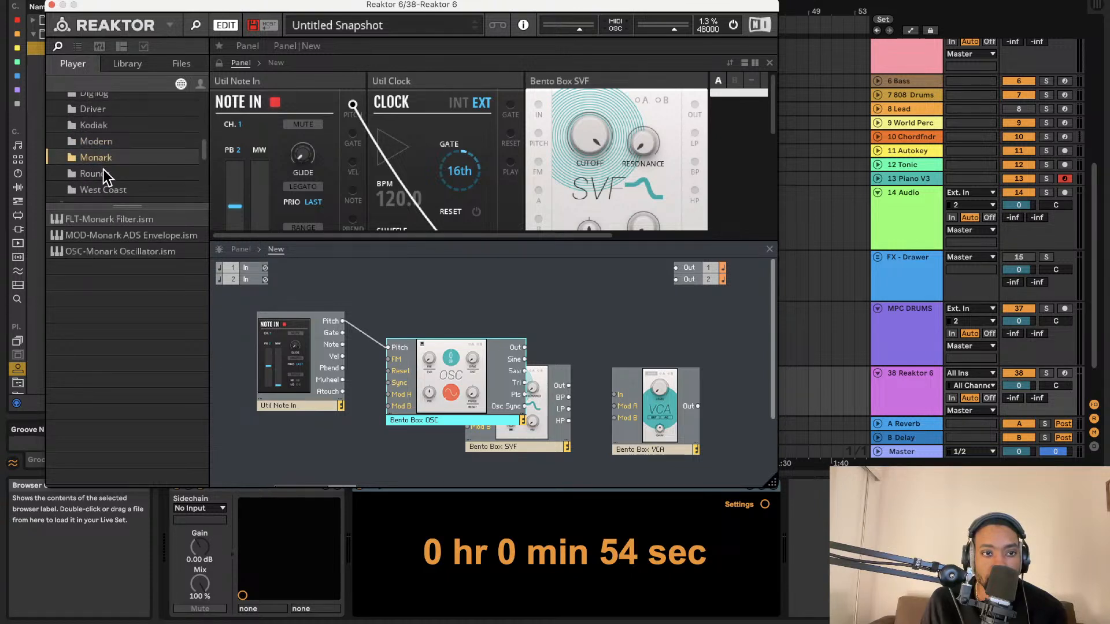
click(102, 174)
click(101, 130)
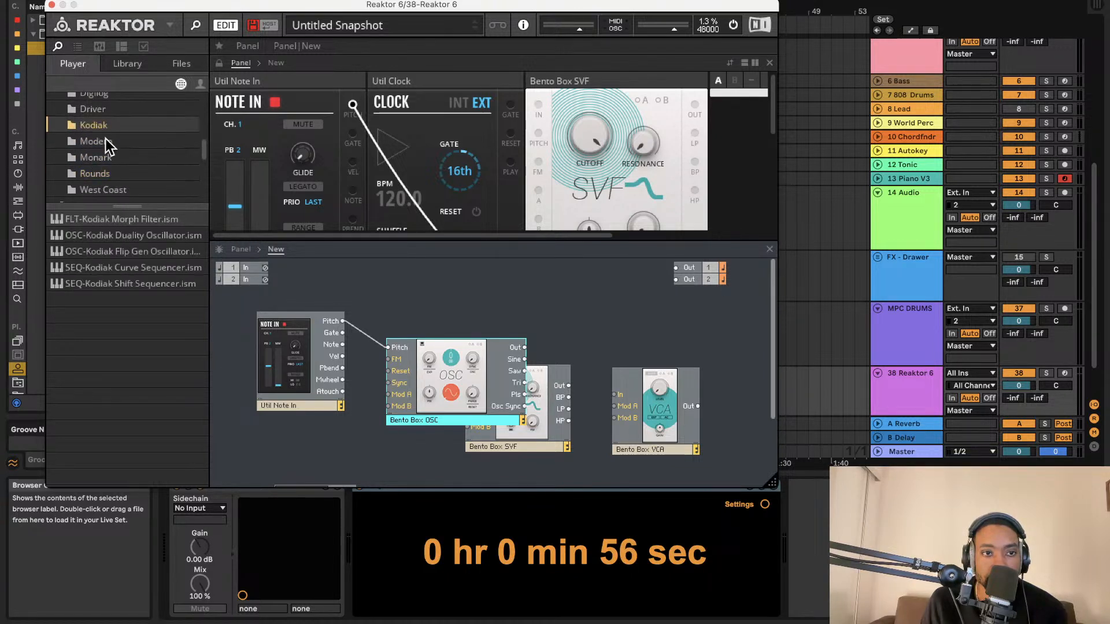
click(107, 157)
click(110, 172)
drag(123, 234, 731, 364)
scroll(126, 122, down, 2)
scroll(126, 120, up, 2)
Step: Look through the Driver and Kodiak folders of Blocks Primes for a second oscillator block
click(95, 122)
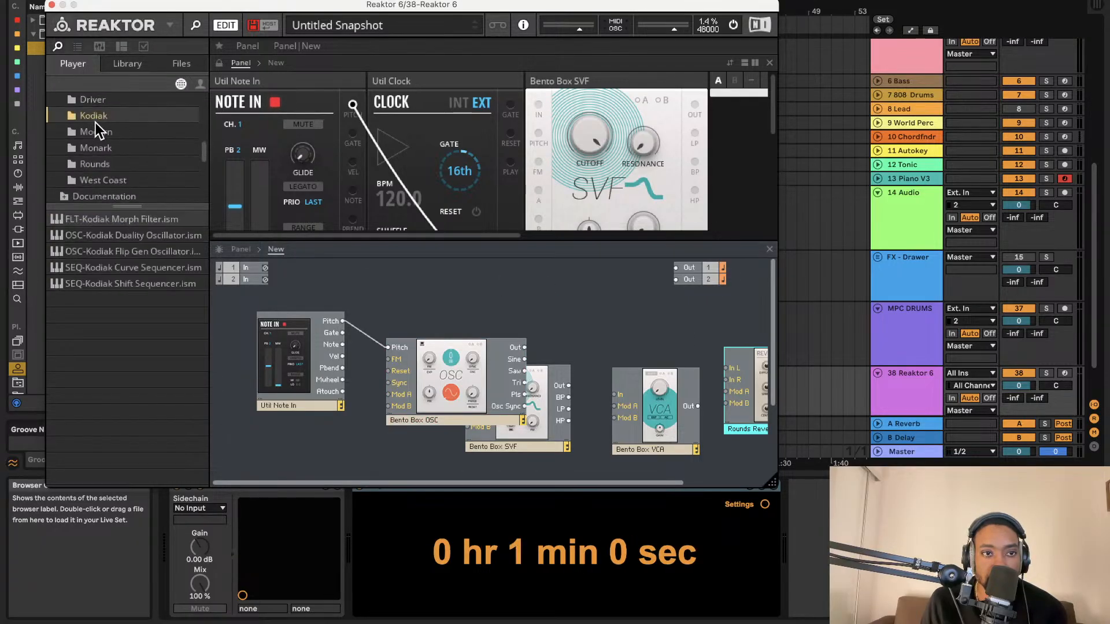
click(121, 136)
scroll(125, 134, up, 1)
click(102, 129)
click(102, 121)
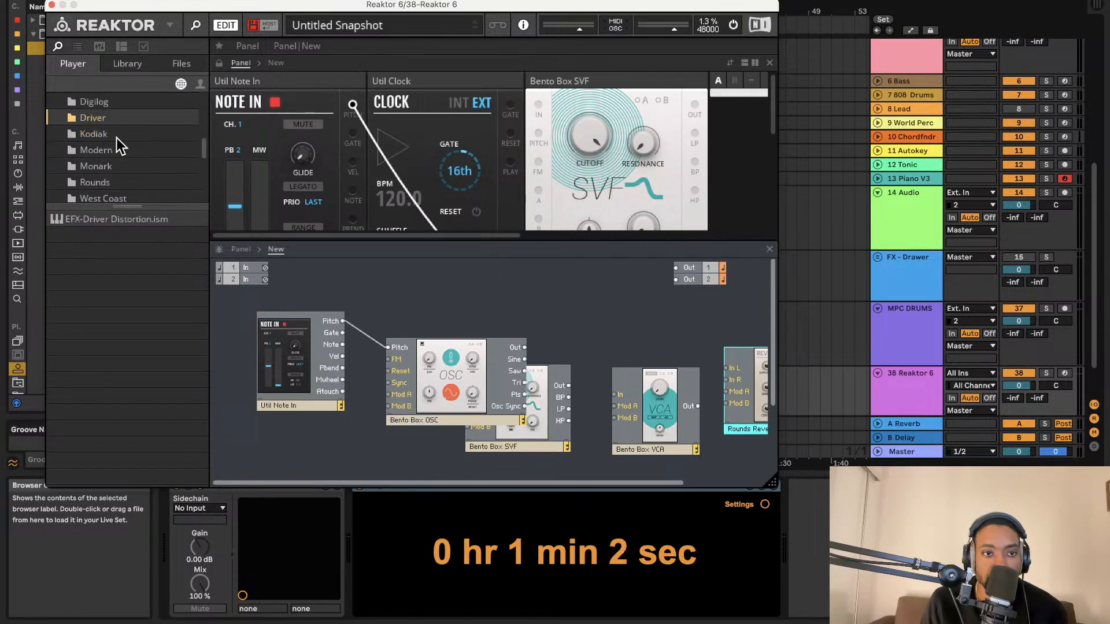
click(105, 140)
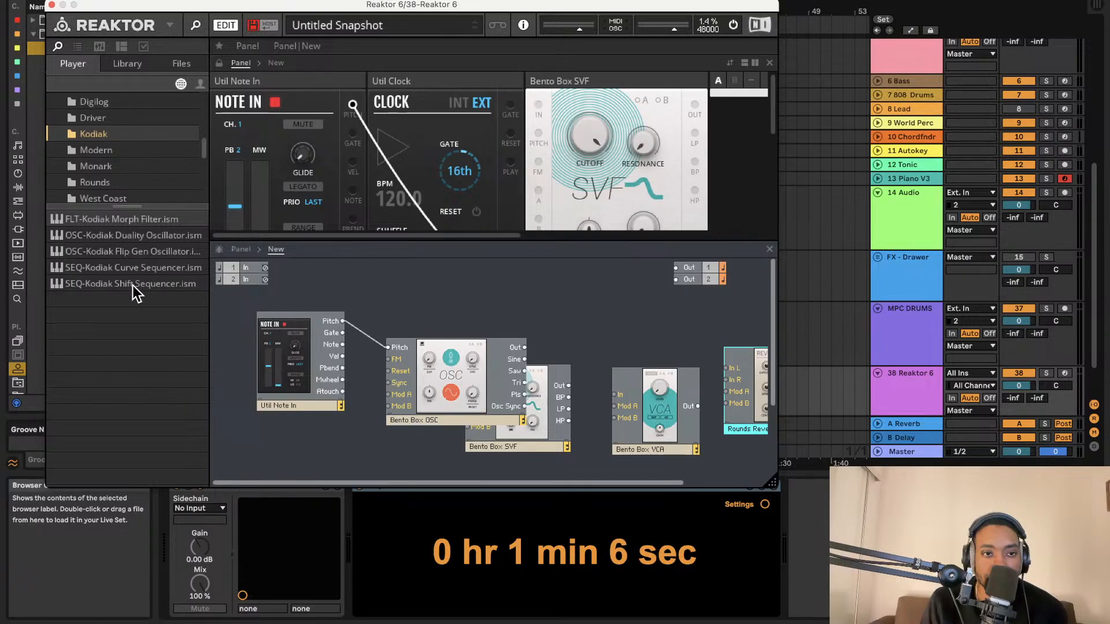
click(137, 252)
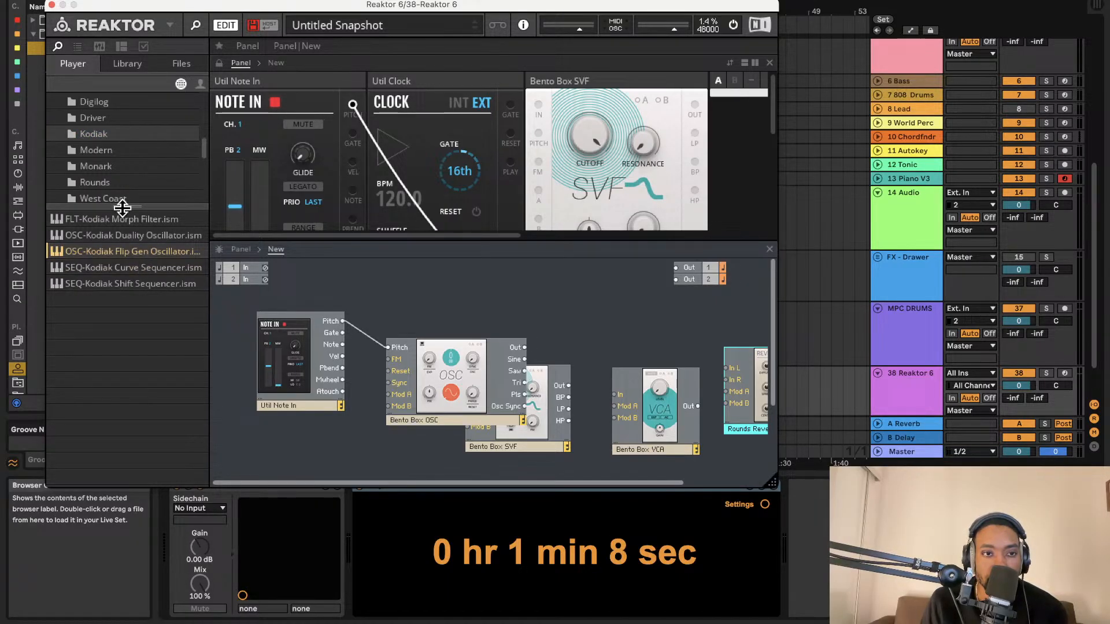
Step: Add the Boutique Multiwave Oscillator from the Boutique folder and wire Note In's Pitch output to its Pitch input
scroll(109, 121, up, 3)
click(105, 131)
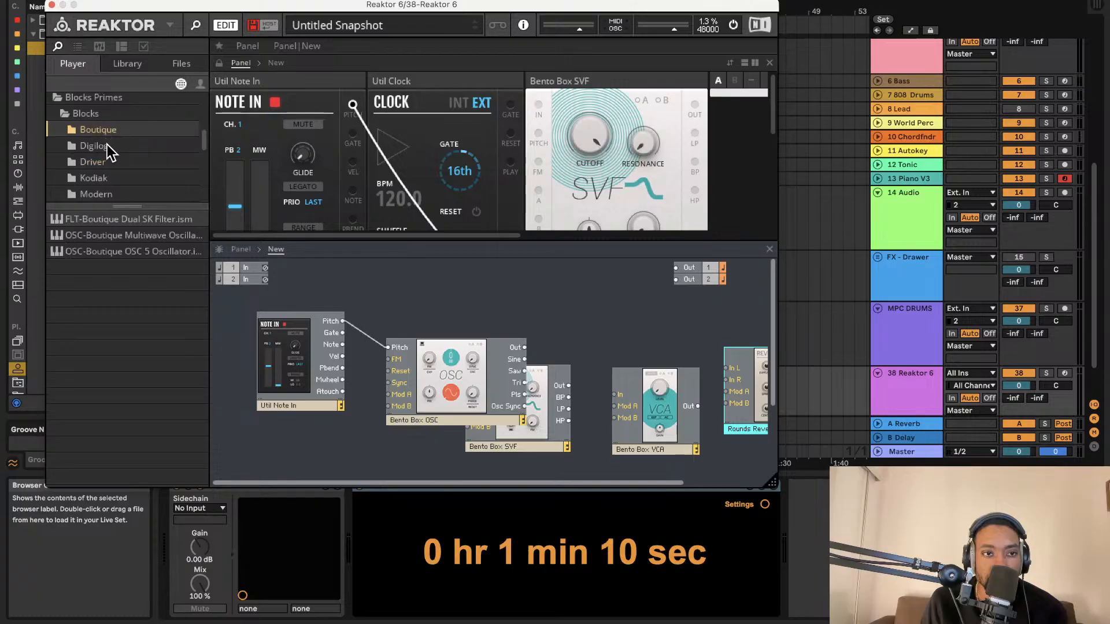
click(129, 235)
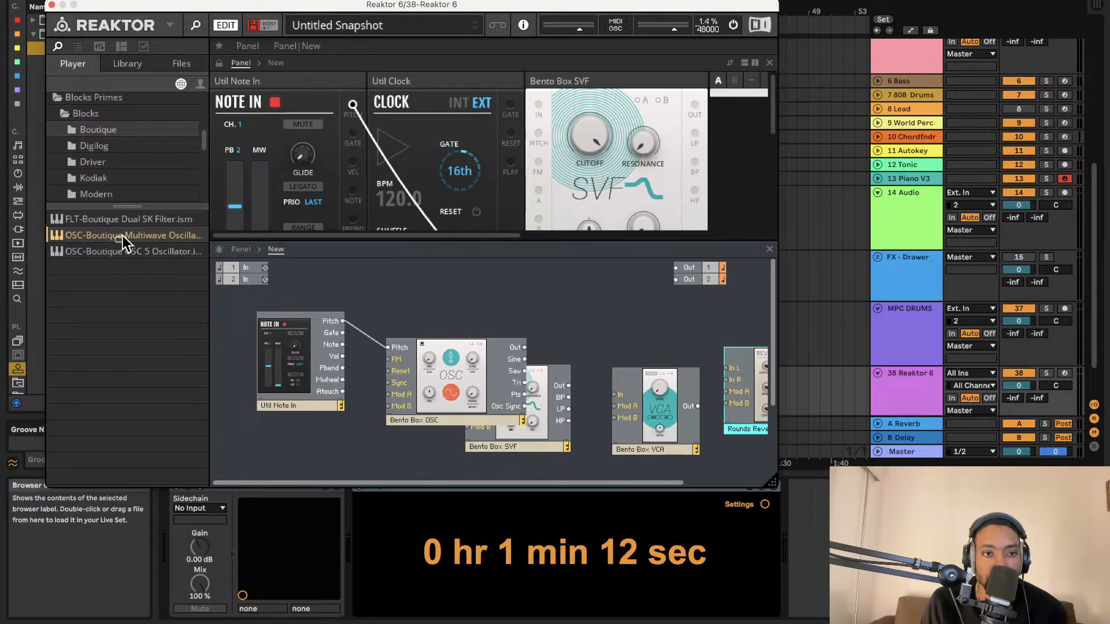
click(439, 308)
drag(506, 343, 458, 302)
drag(499, 373, 602, 376)
drag(343, 321, 392, 295)
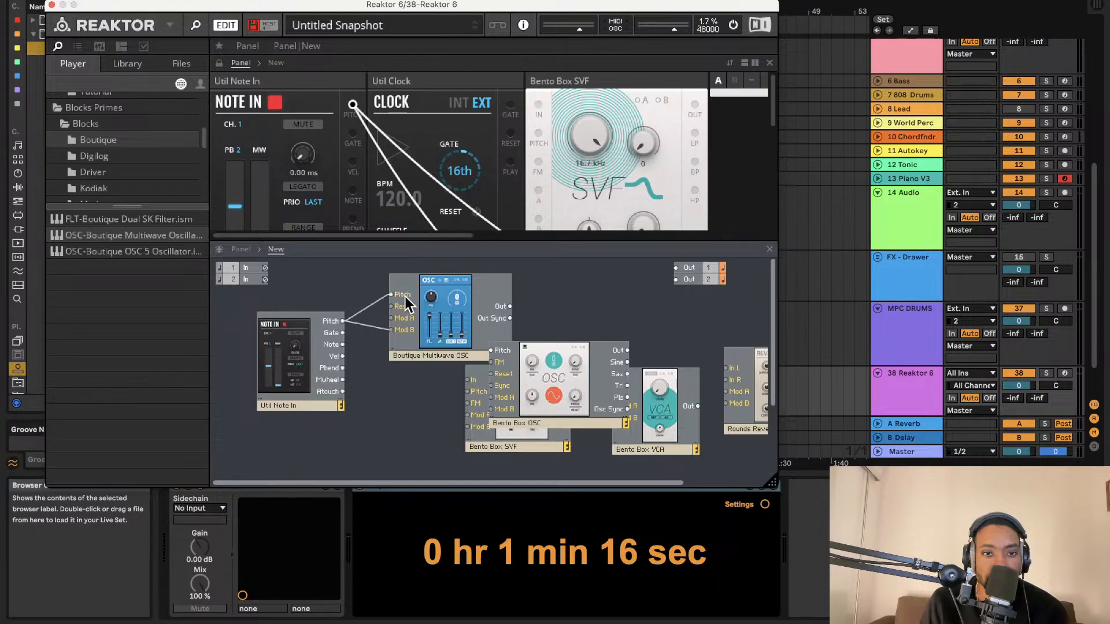
Step: Arrange the Bento oscillator below the Multiwave oscillator and shift the SVF toward the VCA
drag(597, 394, 427, 424)
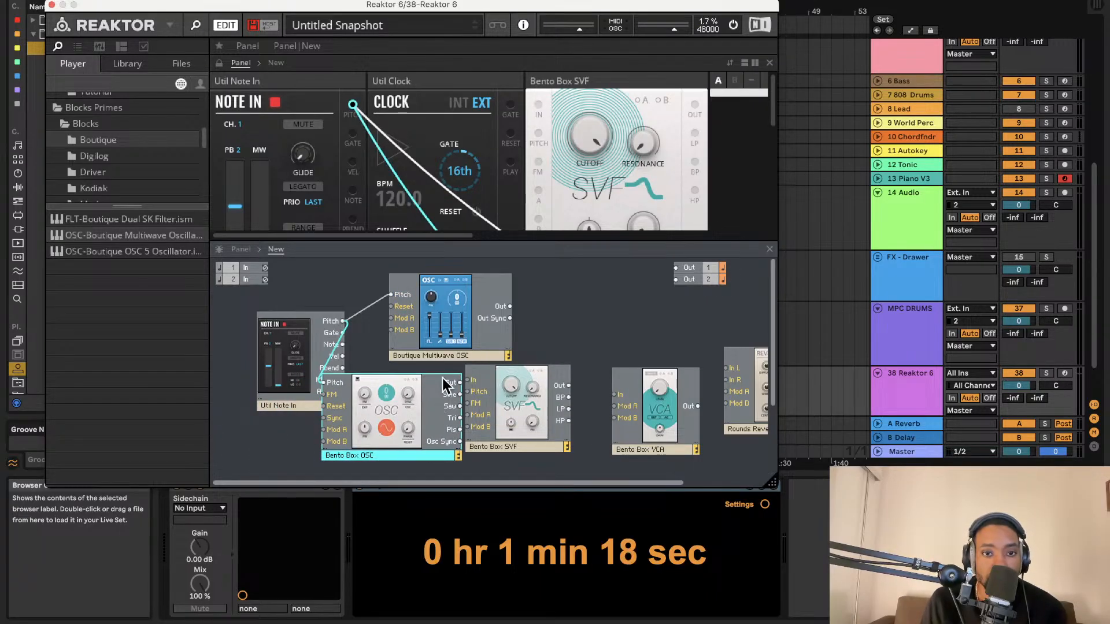
drag(453, 344, 405, 337)
drag(522, 411, 569, 419)
drag(418, 430, 442, 435)
Step: Add the Bento Mix block and wire the Multiwave oscillator's Out to In 1 and the Bento oscillator's Out to In 2
click(123, 123)
scroll(122, 124, up, 5)
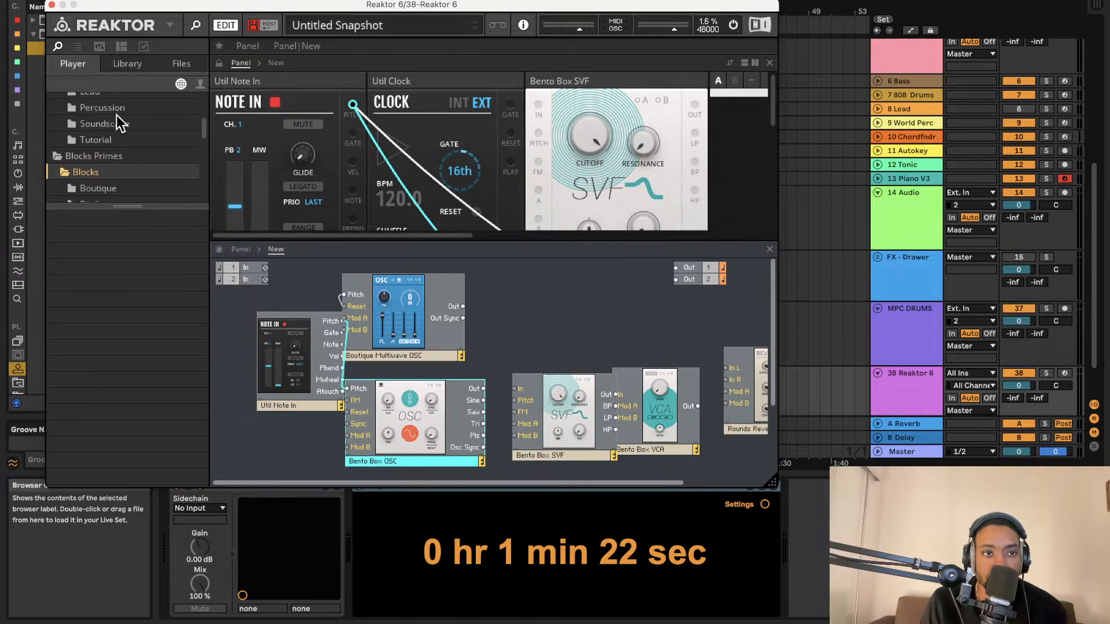
click(115, 134)
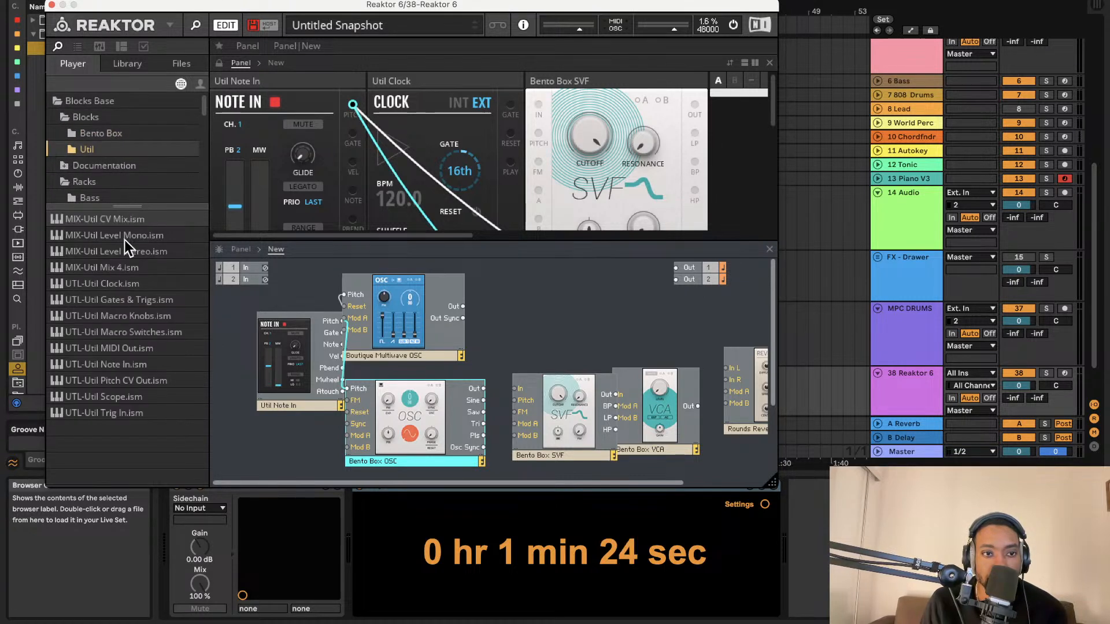
click(119, 138)
drag(131, 263, 464, 306)
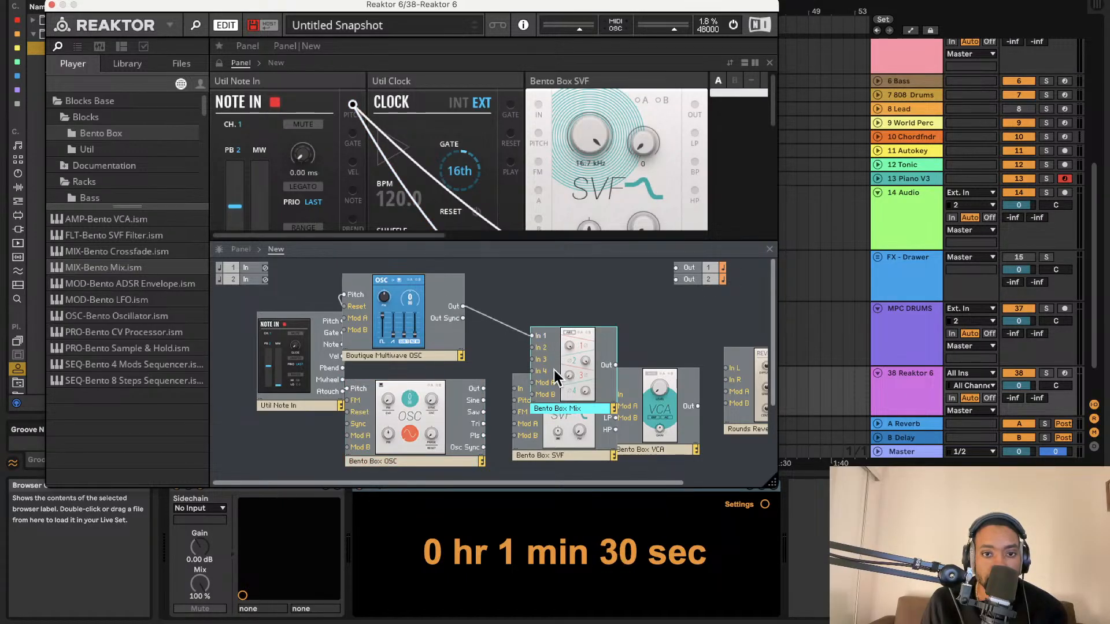
drag(533, 347, 483, 388)
Step: Line up both oscillators beside Note In and enlarge the Reaktor window, giving the structure view more height
drag(397, 386, 429, 374)
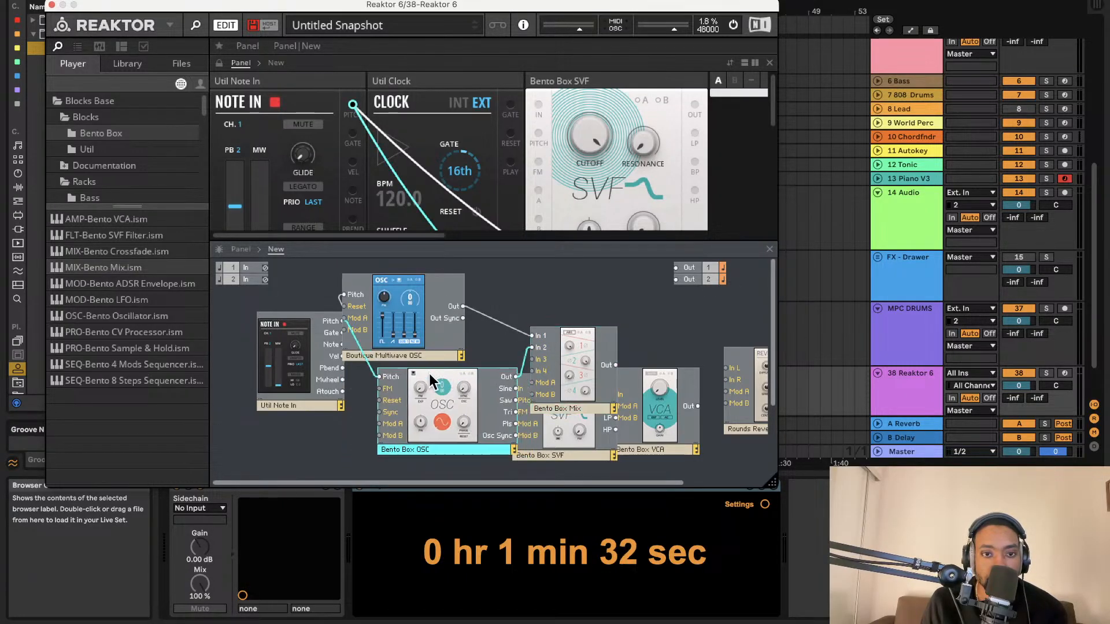
drag(385, 316, 421, 317)
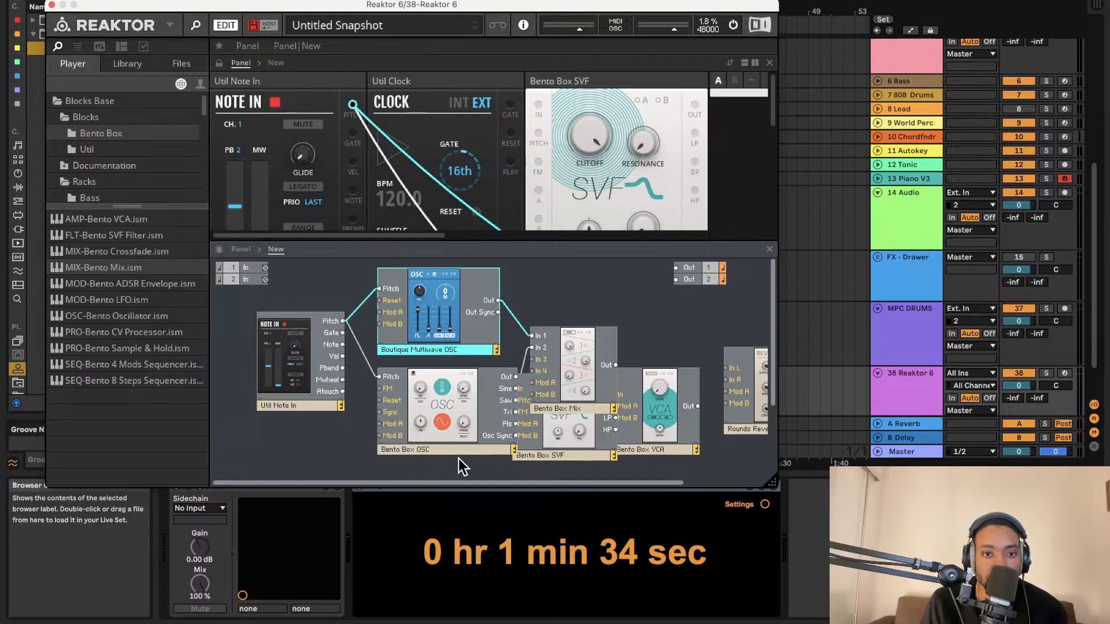
drag(461, 462, 427, 310)
drag(427, 311, 400, 314)
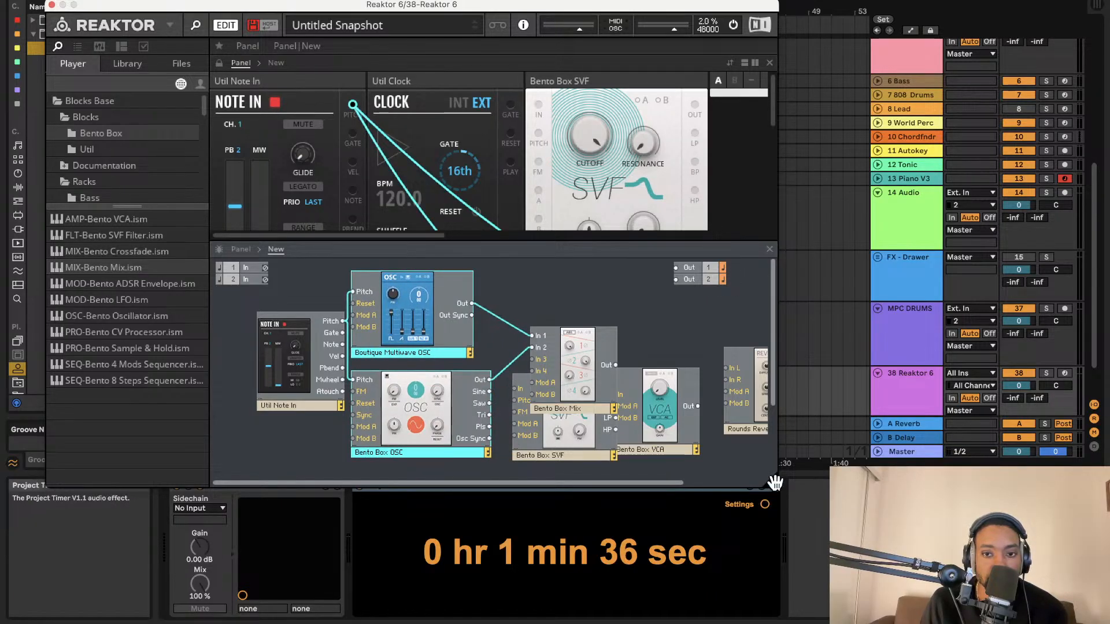
drag(773, 484, 791, 559)
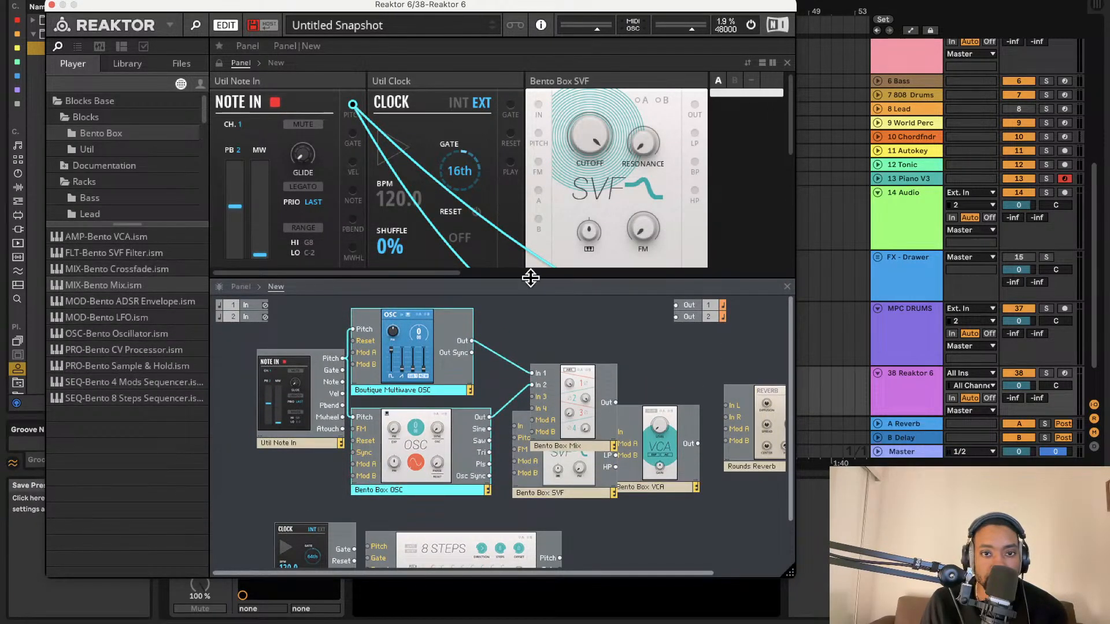
drag(530, 278, 530, 249)
Step: Move Bento Mix above the SVF and wire the audio path from Mix through SVF and VCA to Out 1 and Out 2
drag(566, 391, 519, 338)
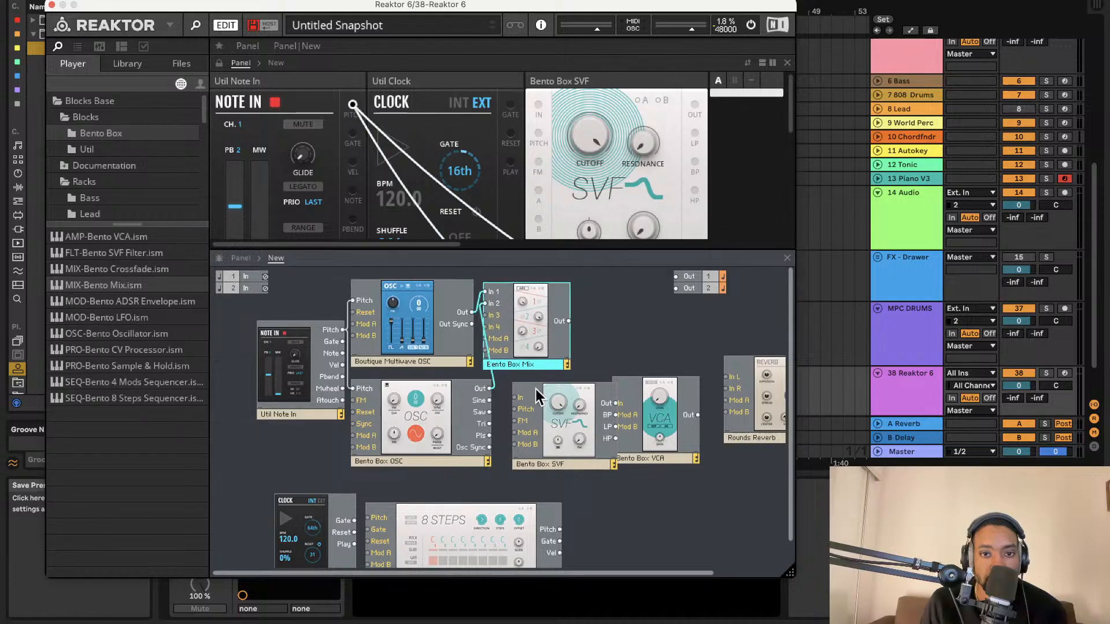
drag(516, 397, 569, 322)
mouse_move(658, 430)
mouse_down()
mouse_move(682, 446)
mouse_move(644, 421)
mouse_up()
drag(721, 432, 676, 278)
drag(696, 326, 676, 288)
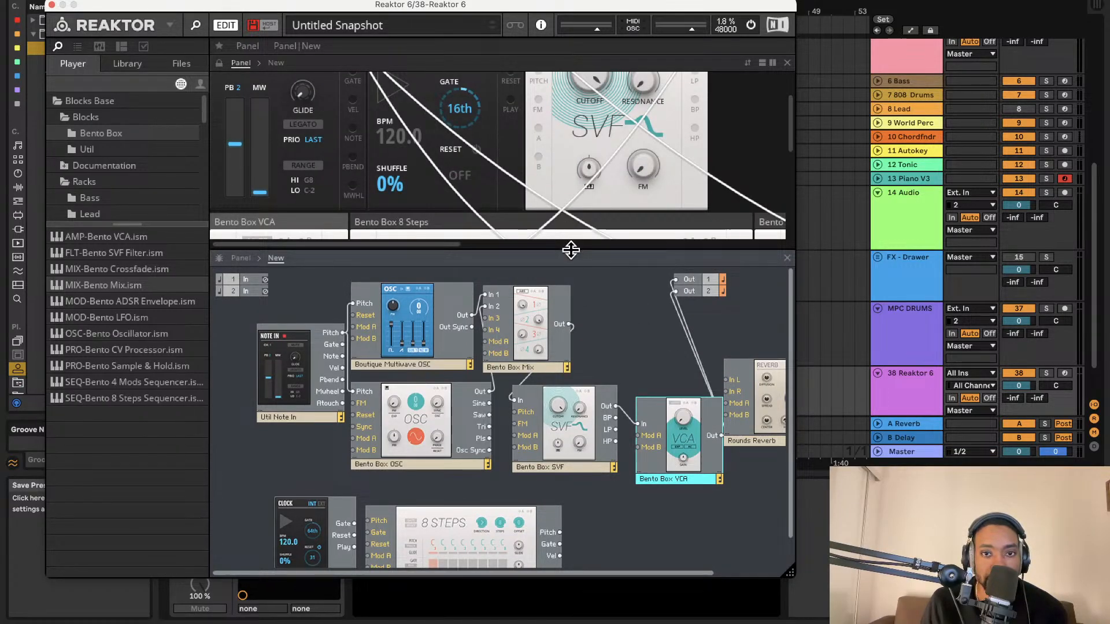
Step: Disarm the 13 Piano V3 track and arm the 38 Reaktor 6 track in Ableton Live
drag(570, 250, 571, 395)
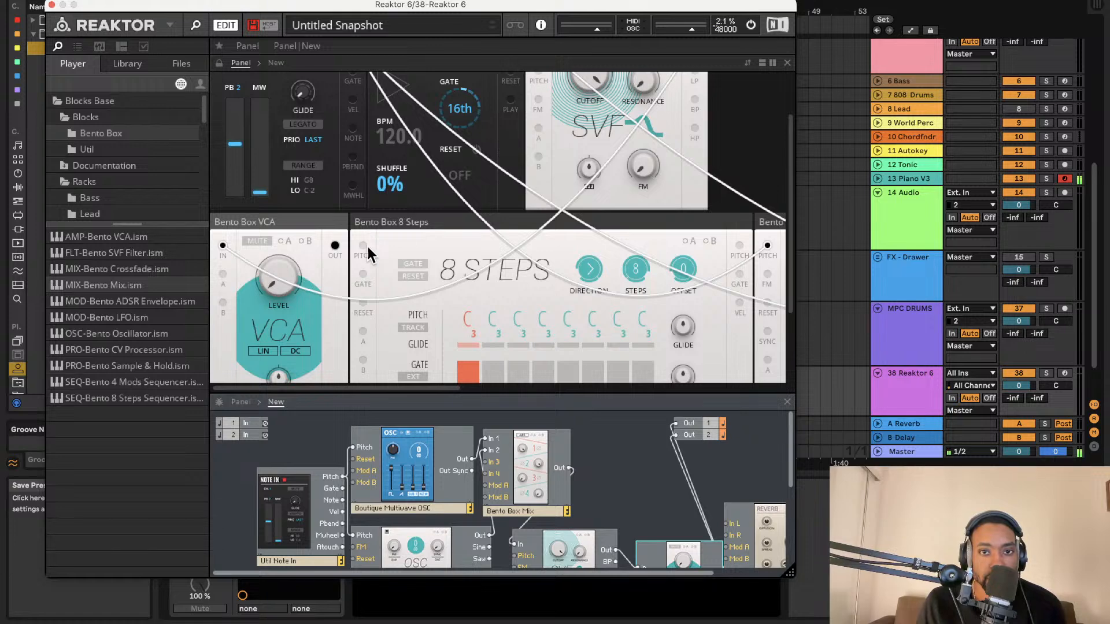
click(1063, 179)
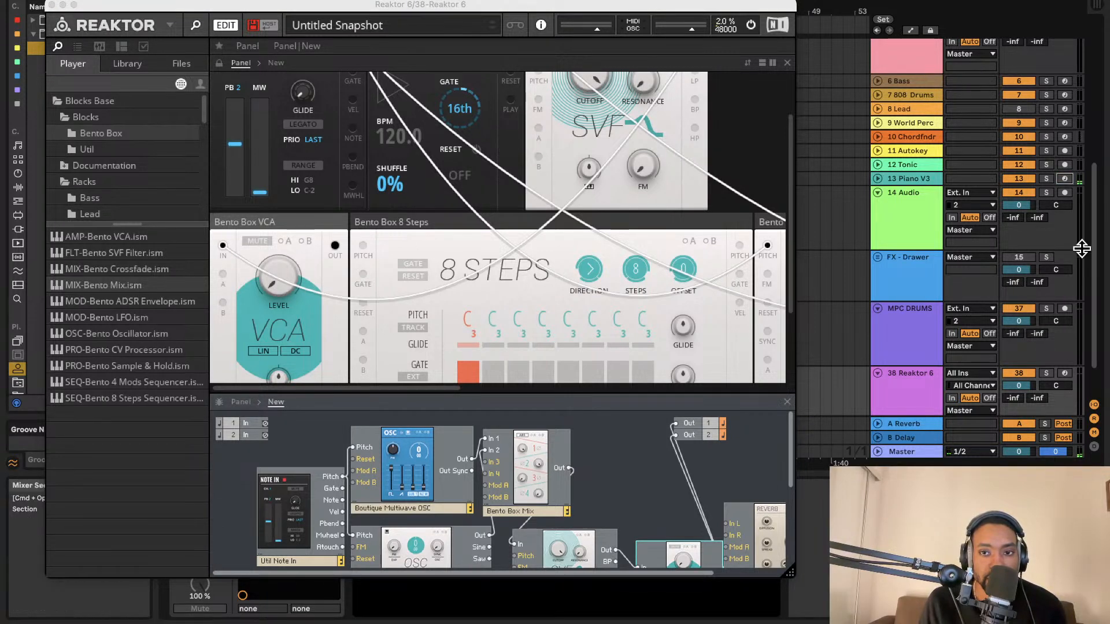
scroll(983, 248, down, 2)
click(1064, 325)
click(456, 317)
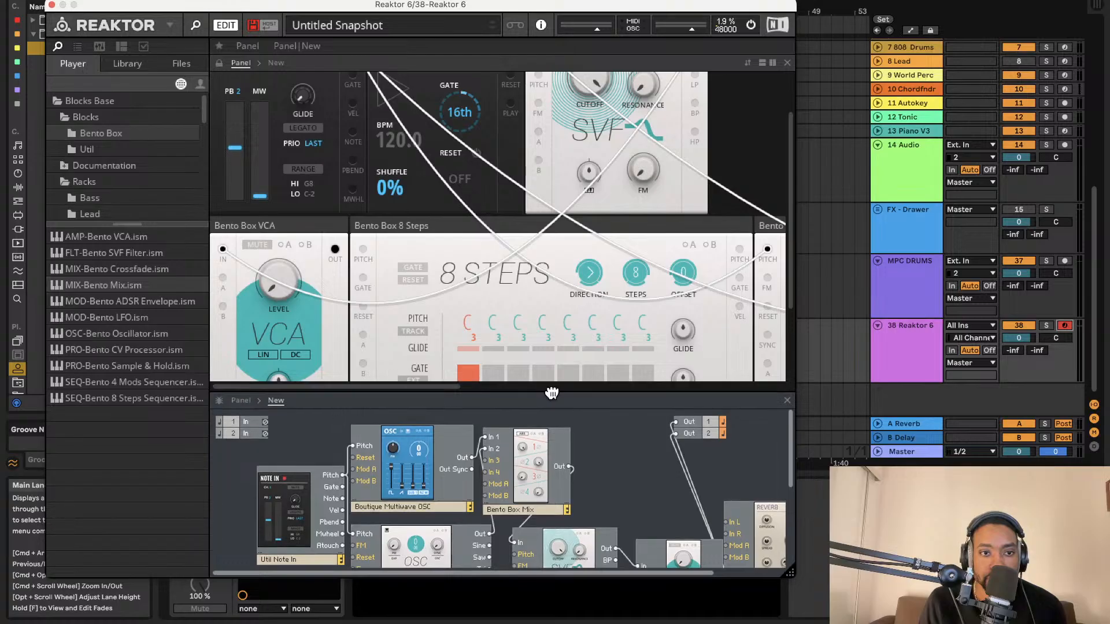
Step: Add the Bento ADSR Envelope, wired from Note In's Gate output and into the VCA's Mod A input
drag(550, 392, 551, 170)
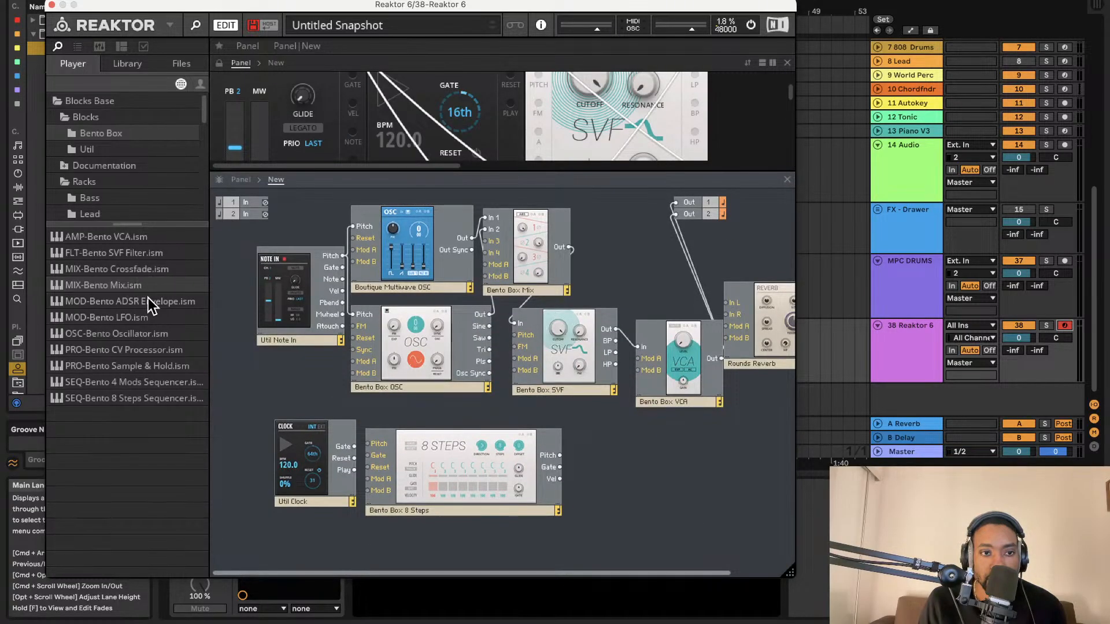
drag(148, 301, 343, 268)
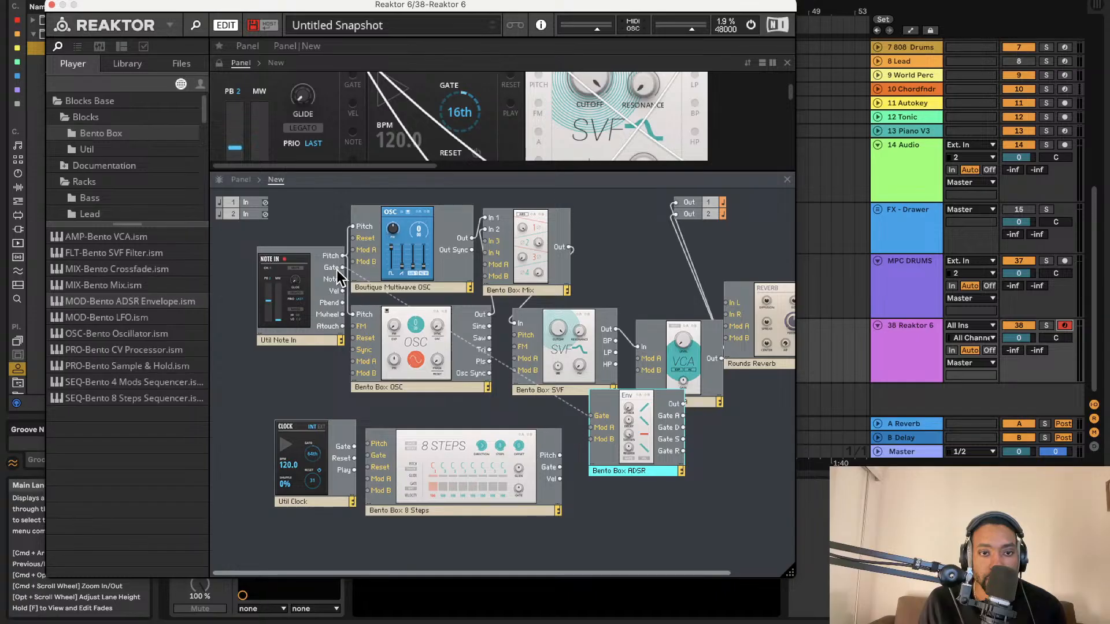
drag(646, 445, 595, 468)
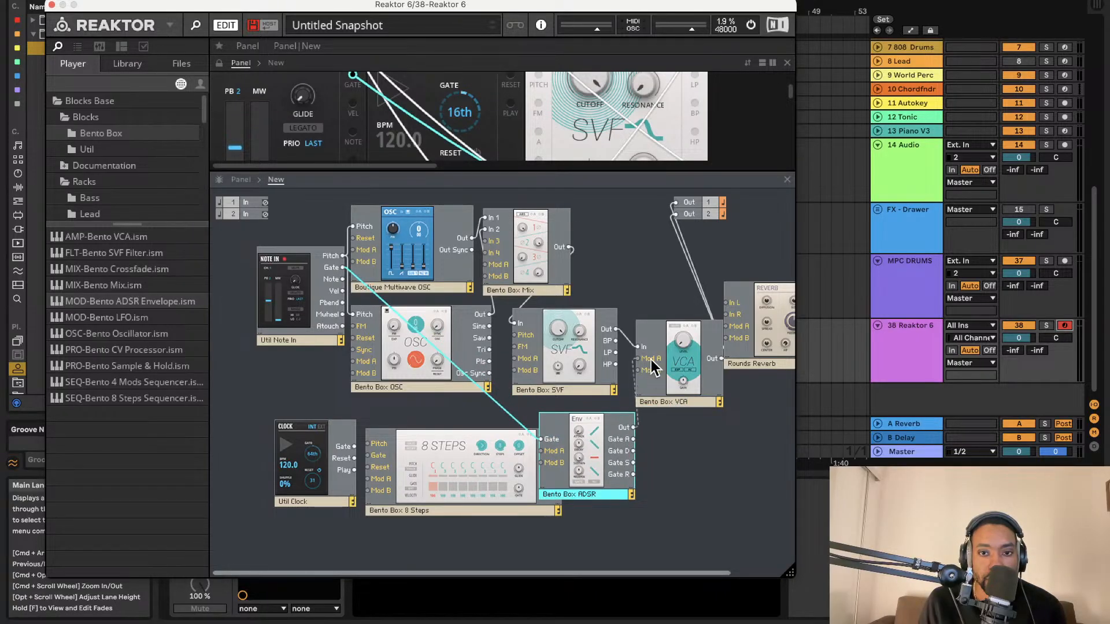
drag(651, 358, 650, 359)
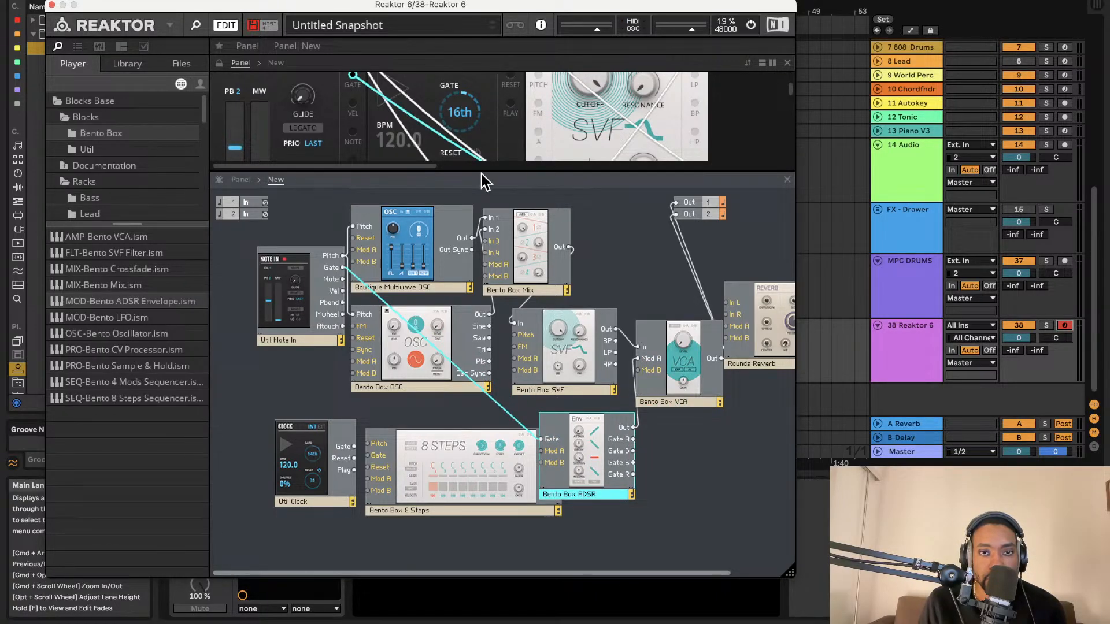
Step: Lower the VCA's level and apply modulation A to it so the envelope controls the volume
drag(485, 182, 485, 349)
click(285, 247)
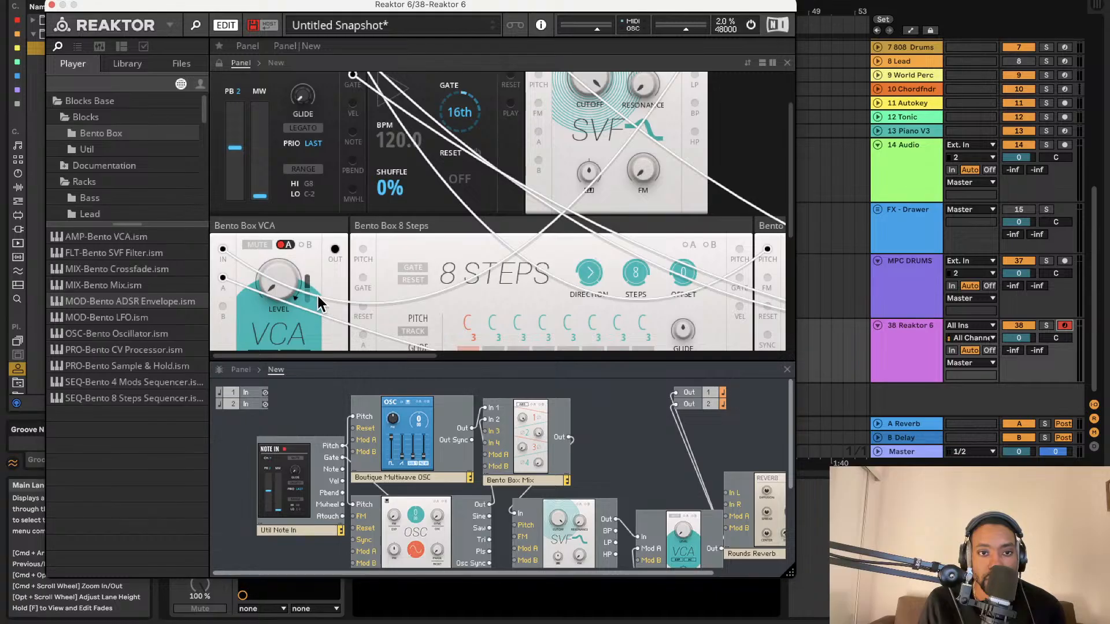
drag(610, 362, 628, 405)
Step: Adjust the channel 1 level on the Bento Mix block
scroll(532, 471, down, 2)
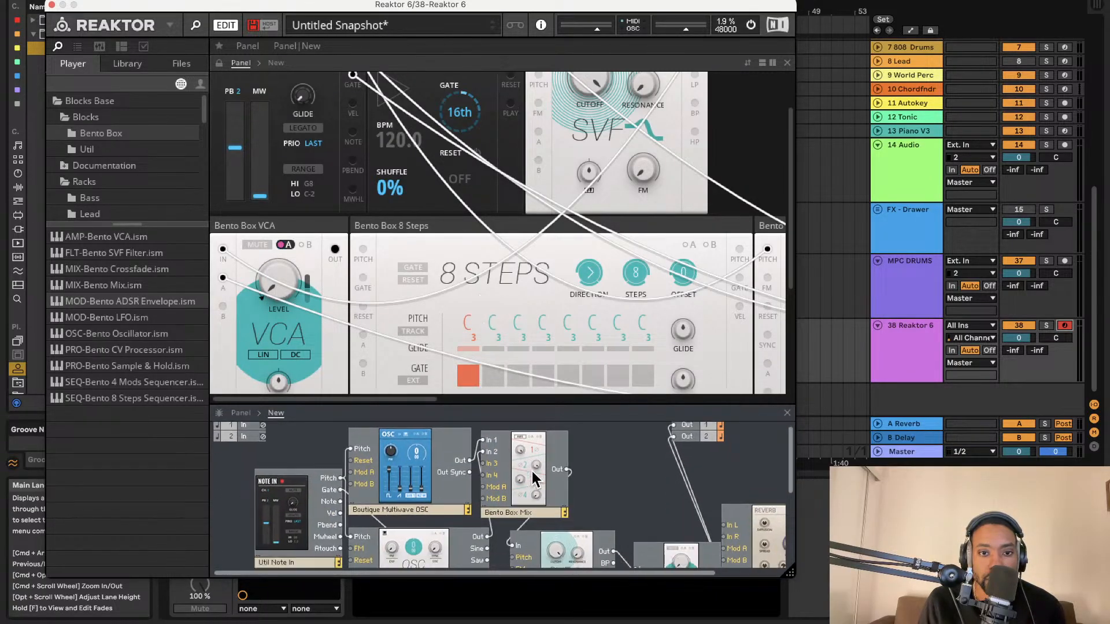
scroll(536, 471, up, 2)
scroll(483, 312, down, 3)
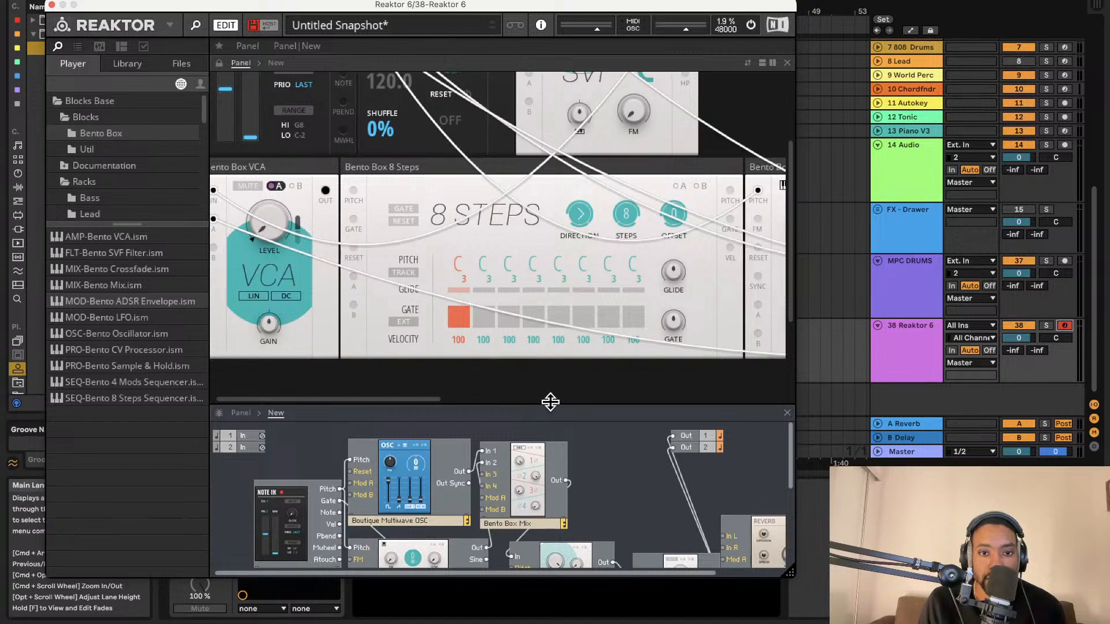
drag(549, 402, 550, 359)
scroll(601, 276, right, 6)
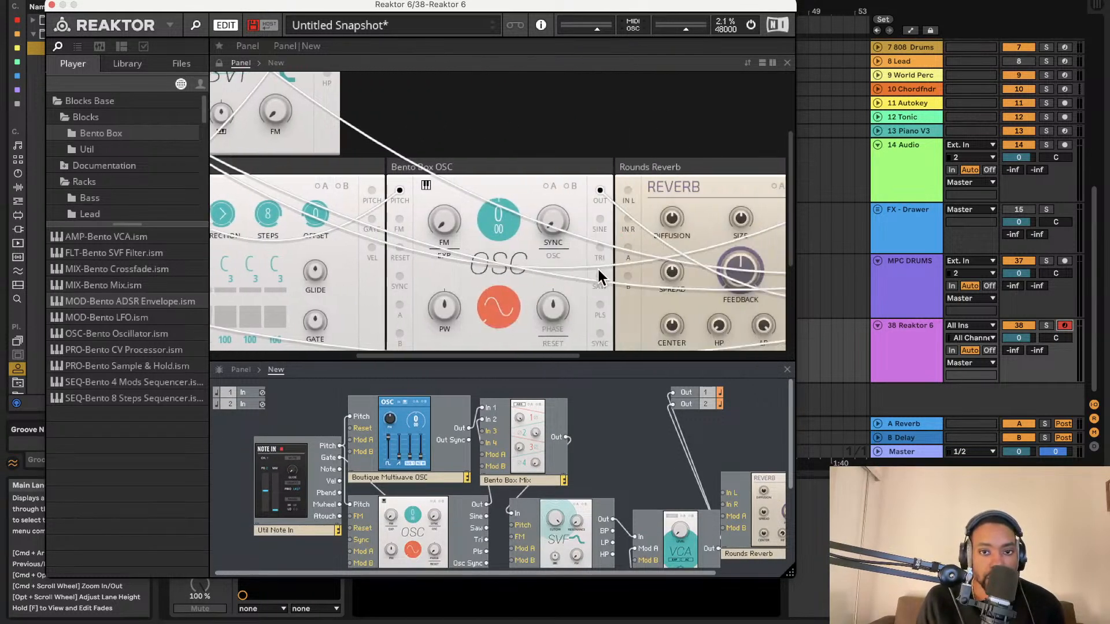
scroll(601, 277, right, 10)
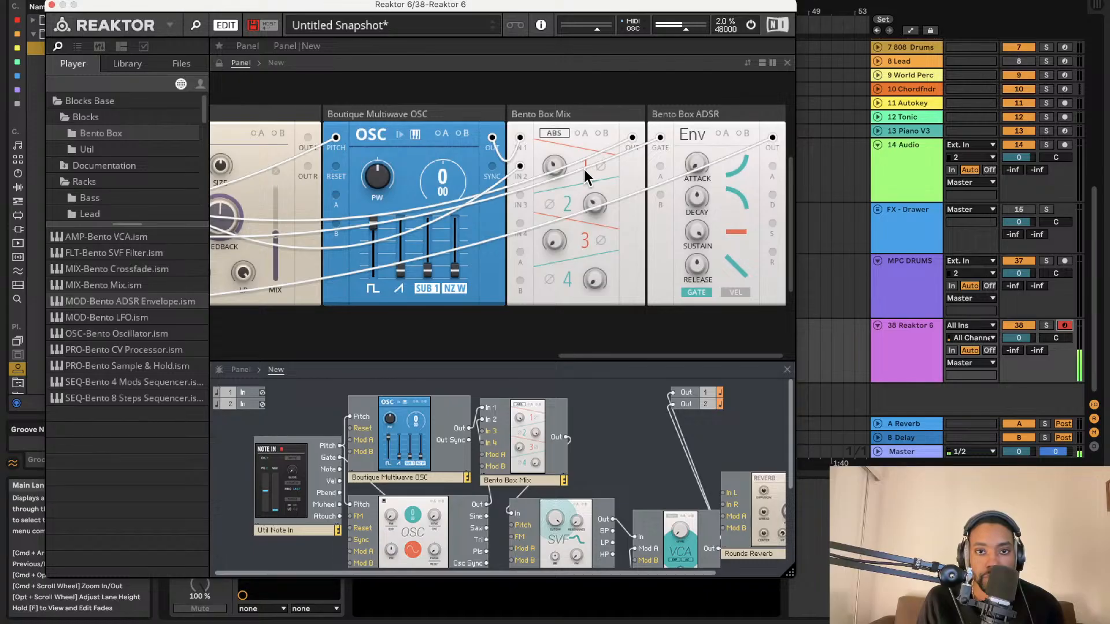
drag(554, 164, 555, 145)
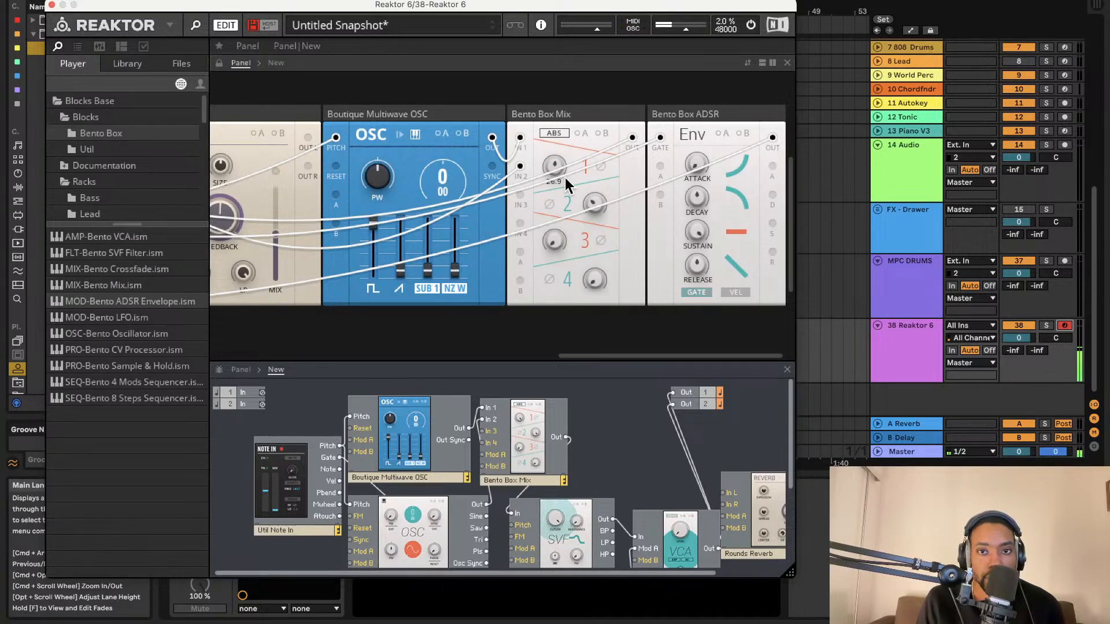
Step: Tune the Boutique Multiwave oscillator to -7 semitones with the fine tuning at 00
scroll(473, 241, left, 8)
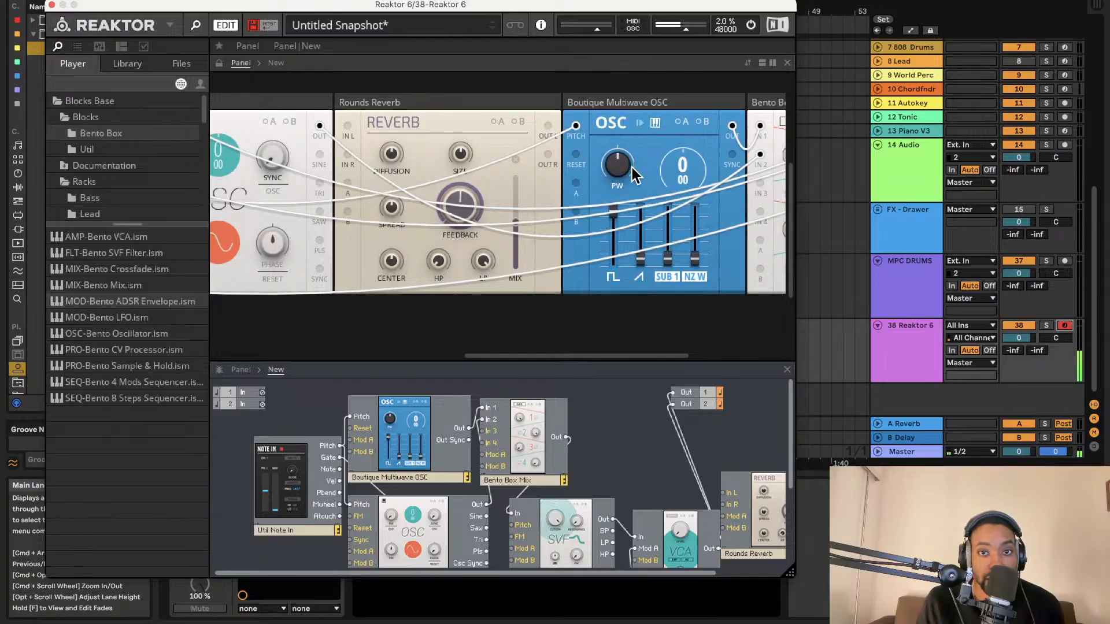
mouse_move(633, 168)
mouse_down()
mouse_move(624, 198)
mouse_move(621, 186)
mouse_up()
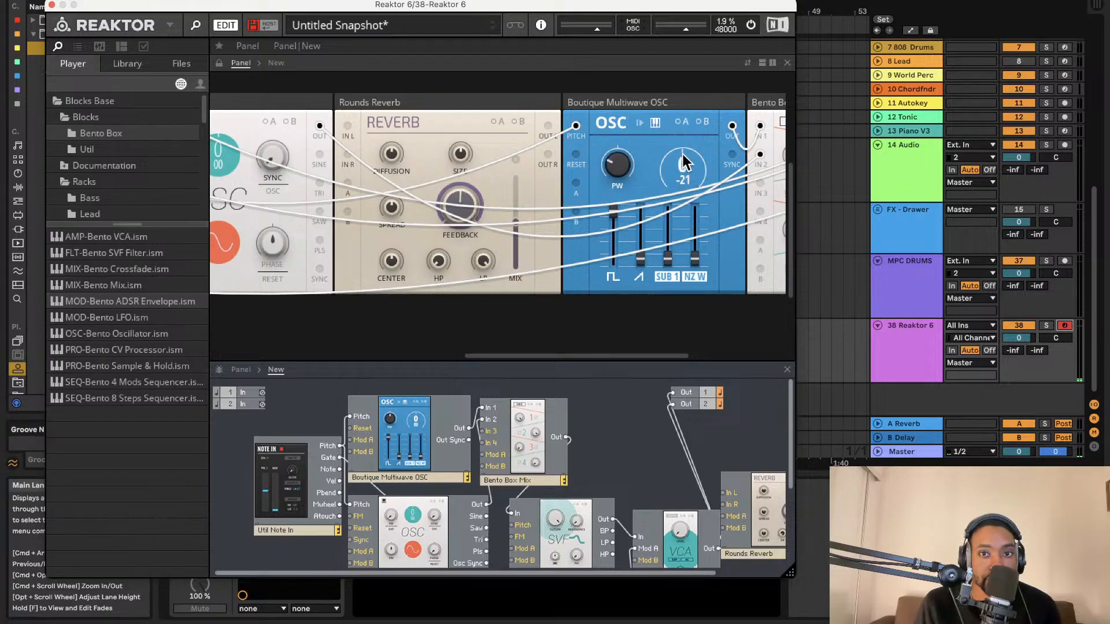
drag(684, 163, 664, 211)
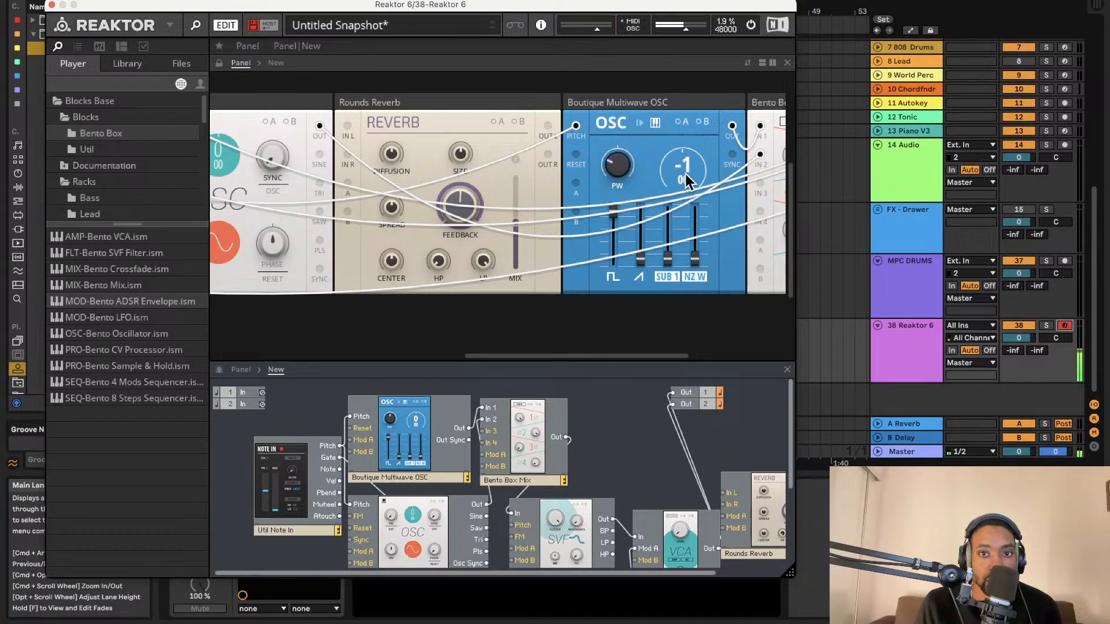
drag(684, 182, 564, 317)
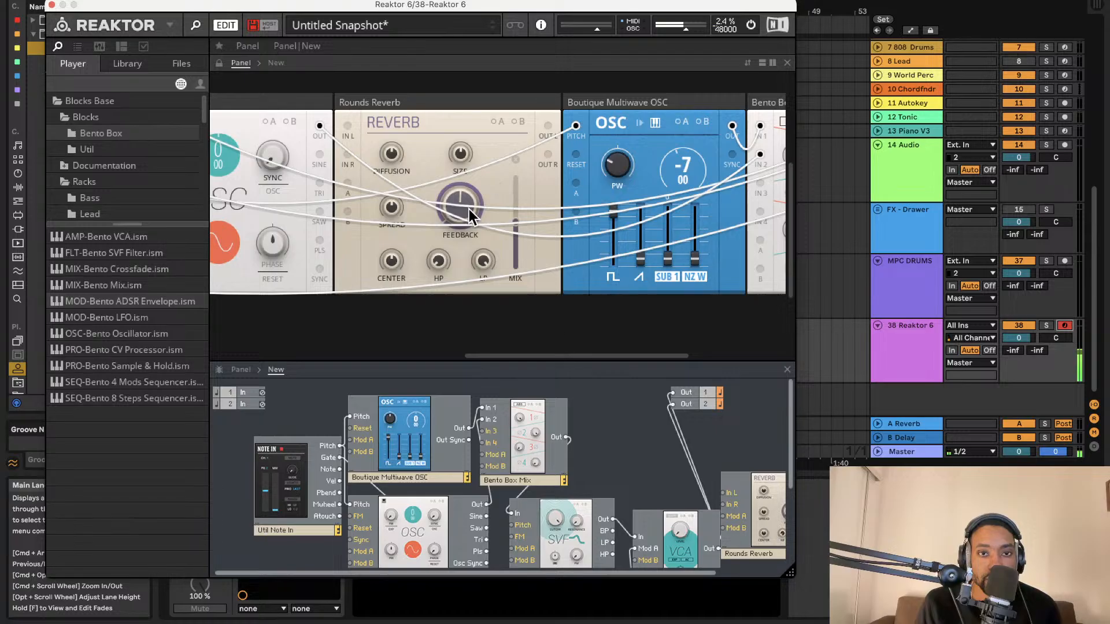
scroll(462, 208, left, 10)
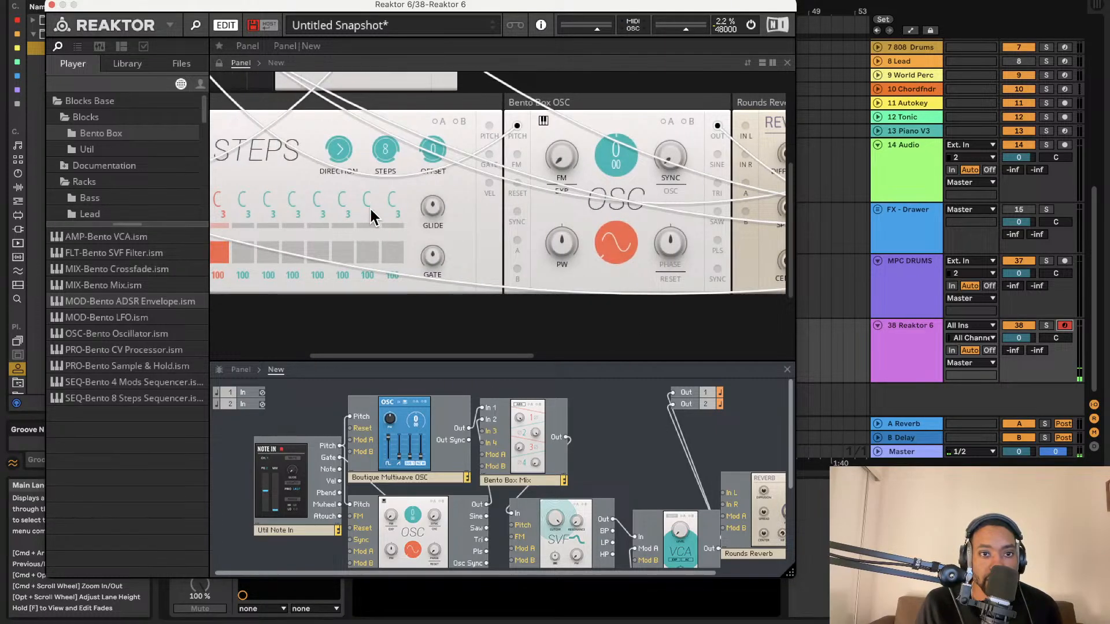
Step: Wire the Util Clock's Gate and Reset outputs into the 8 Steps sequencer, and Note In's Pitch output into its Pitch input
scroll(372, 217, left, 2)
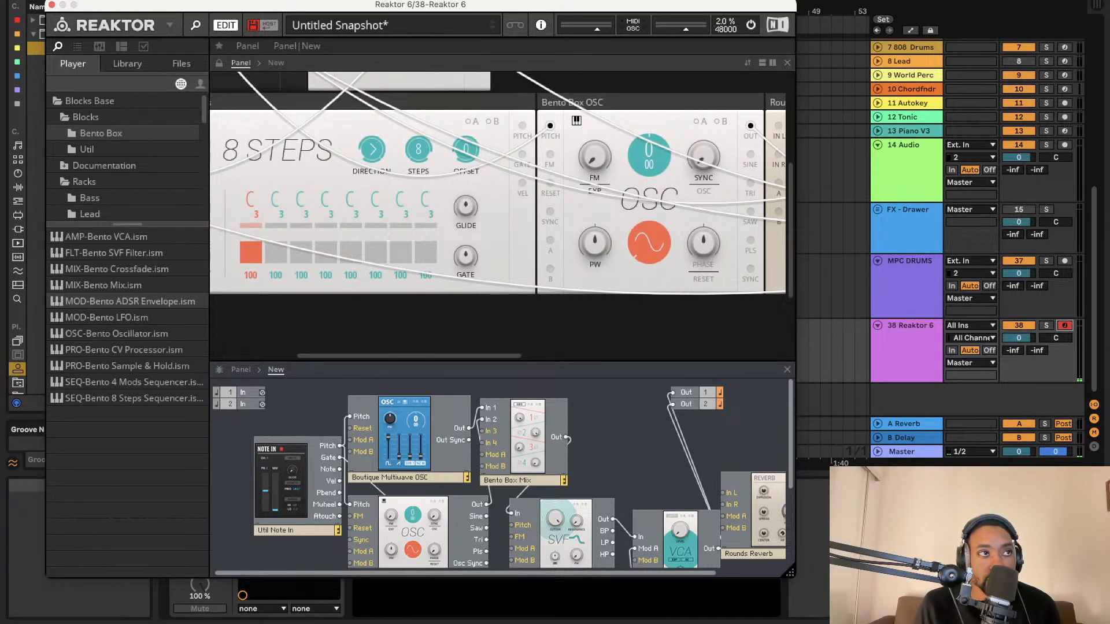
scroll(543, 450, down, 4)
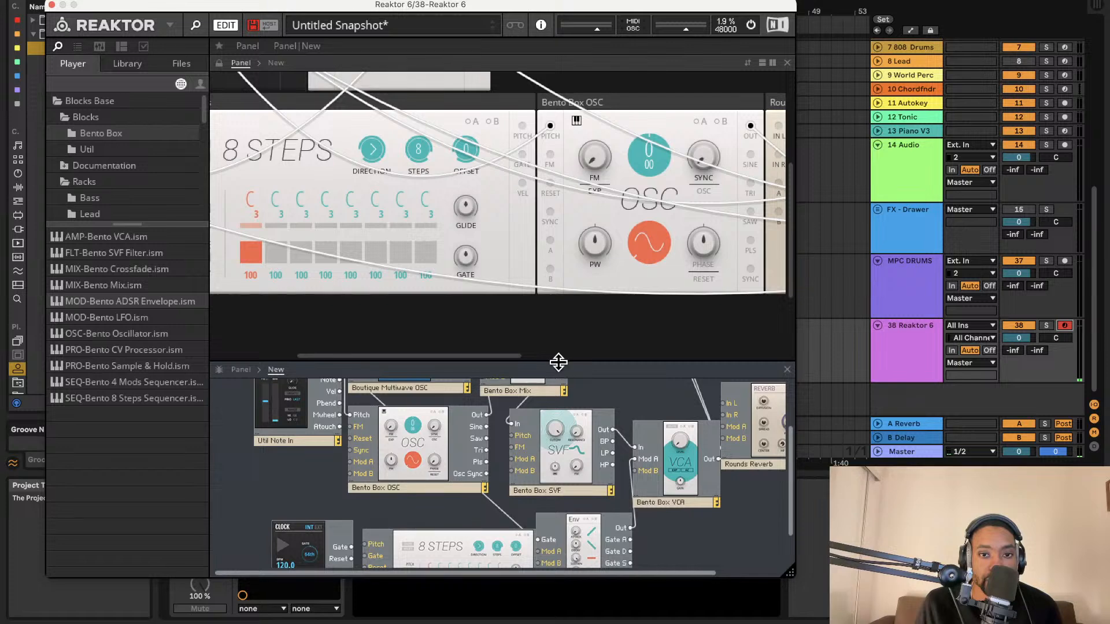
drag(558, 362, 558, 291)
drag(352, 497, 365, 517)
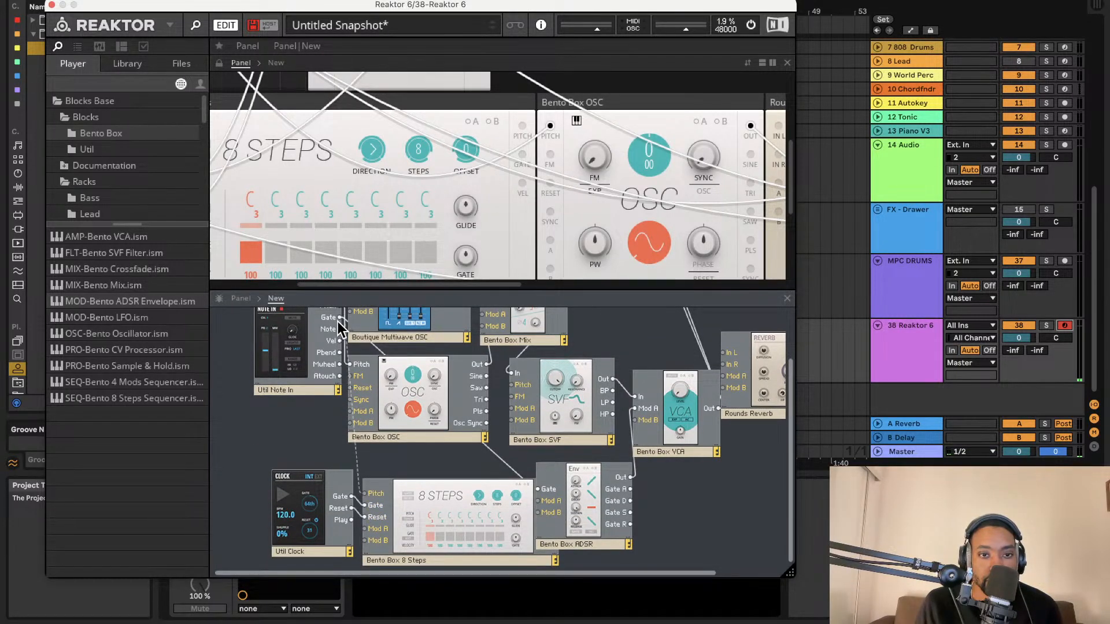
scroll(337, 306, up, 3)
Step: Space out the blocks and rewire 8 Steps' Pitch output to both oscillators' Pitch inputs and its Gate output to the ADSR's Gate
drag(314, 404, 252, 401)
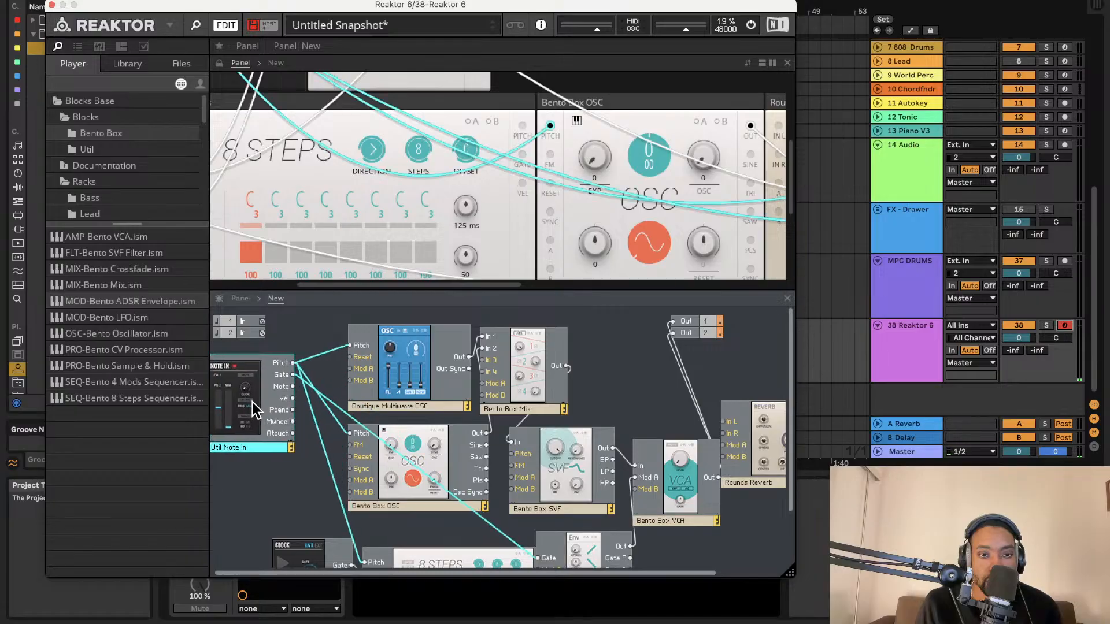
scroll(415, 404, down, 2)
scroll(361, 335, up, 1)
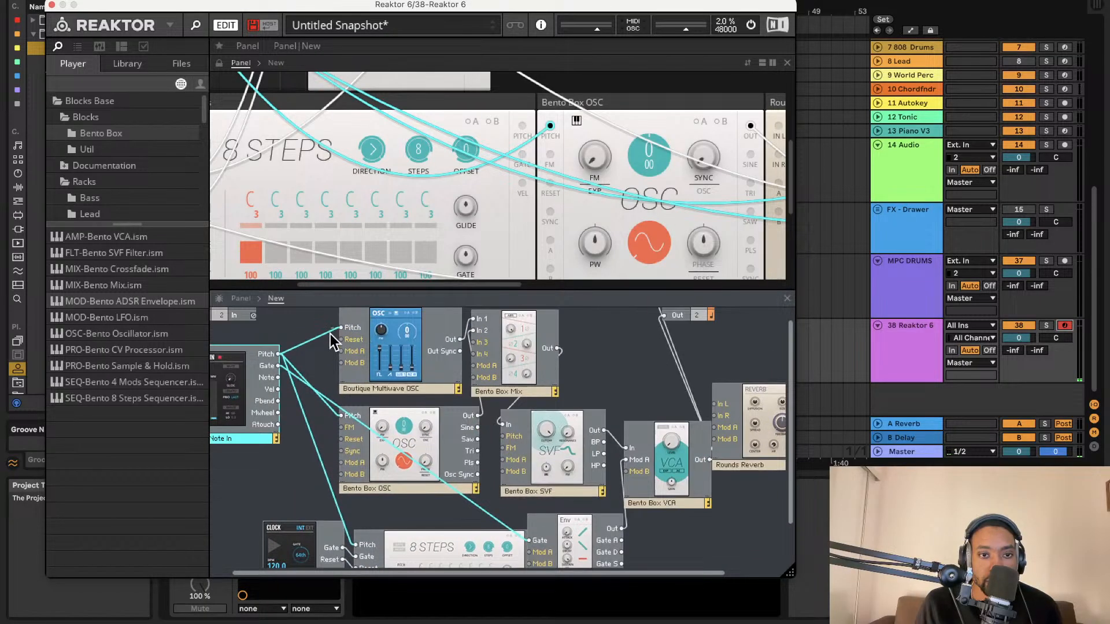
drag(331, 336, 455, 519)
drag(478, 548, 423, 535)
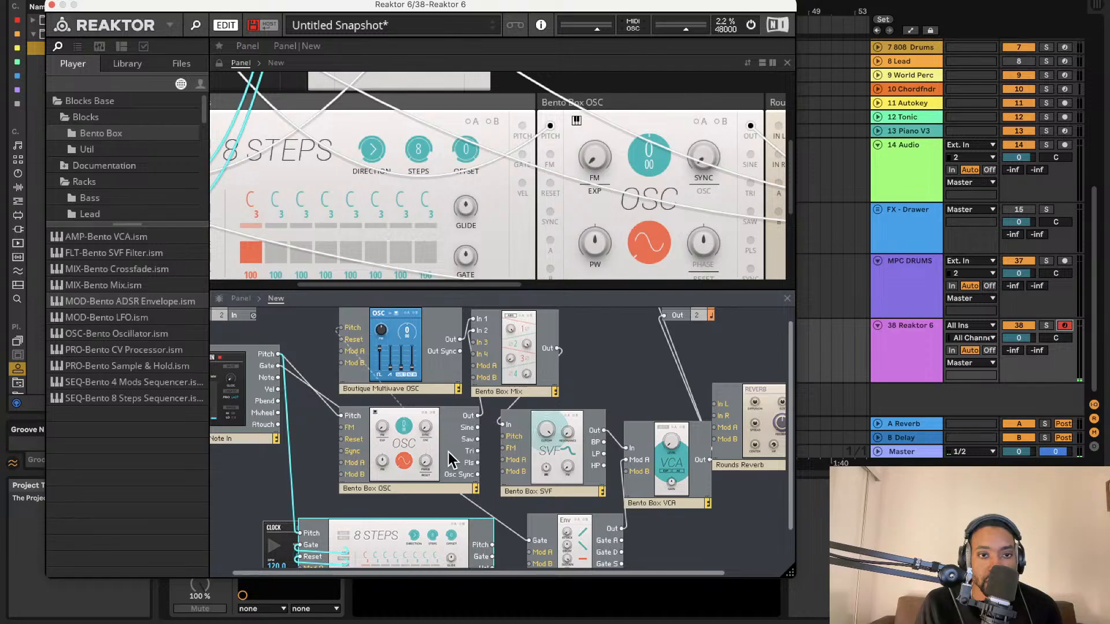
drag(448, 451, 493, 544)
drag(340, 415, 522, 543)
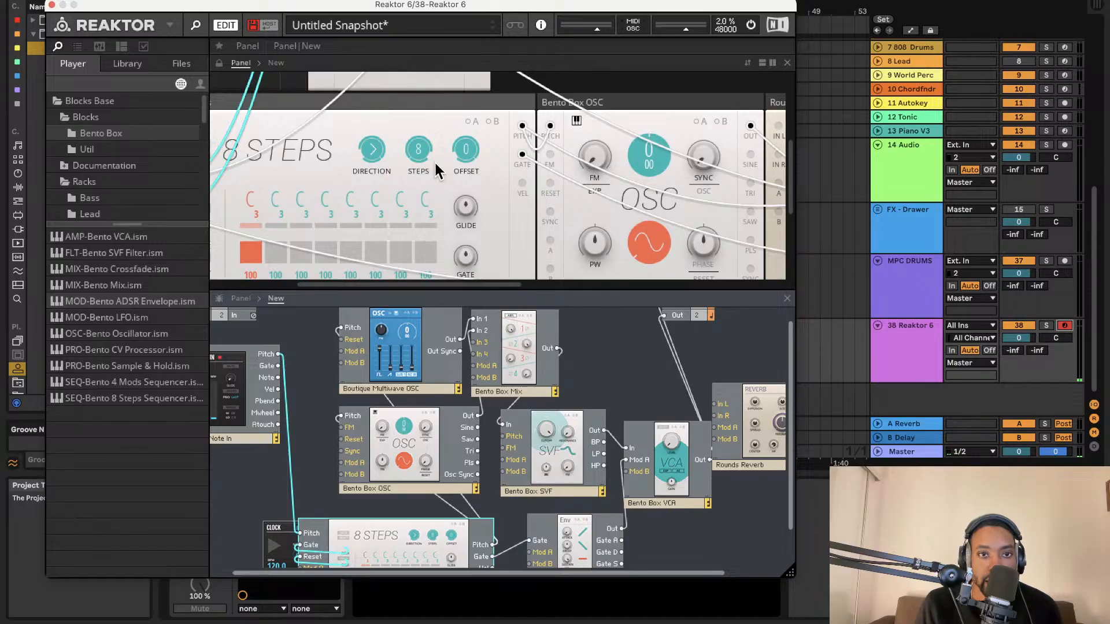
Step: Set step 4 of the 8 Steps sequencer to pitch A#2 and switch on its gate
scroll(383, 232, up, 5)
scroll(383, 232, left, 5)
click(409, 270)
scroll(428, 231, down, 5)
scroll(433, 231, down, 3)
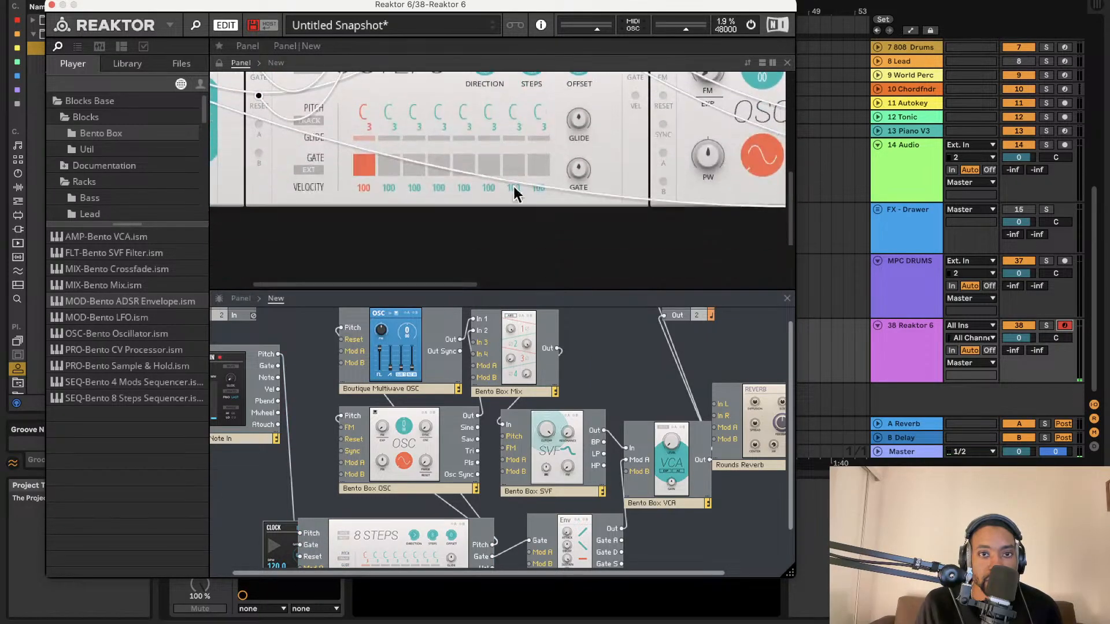
scroll(441, 179, up, 1)
Step: Switch the Util Clock to internal timing and start it running
scroll(450, 204, up, 6)
scroll(450, 203, left, 3)
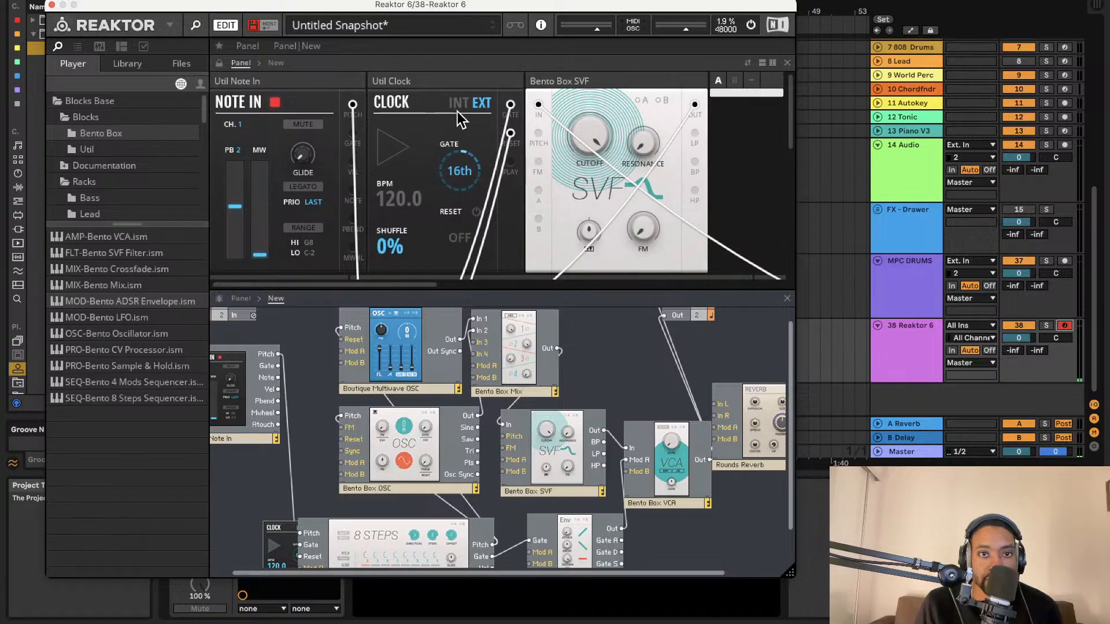
drag(439, 5, 479, 34)
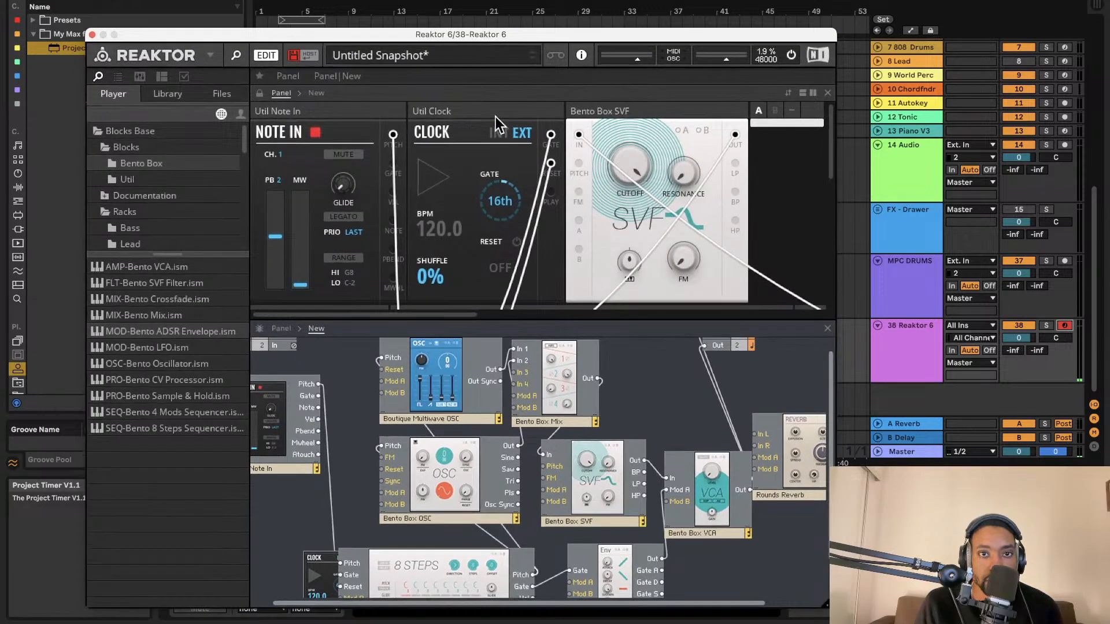
click(427, 177)
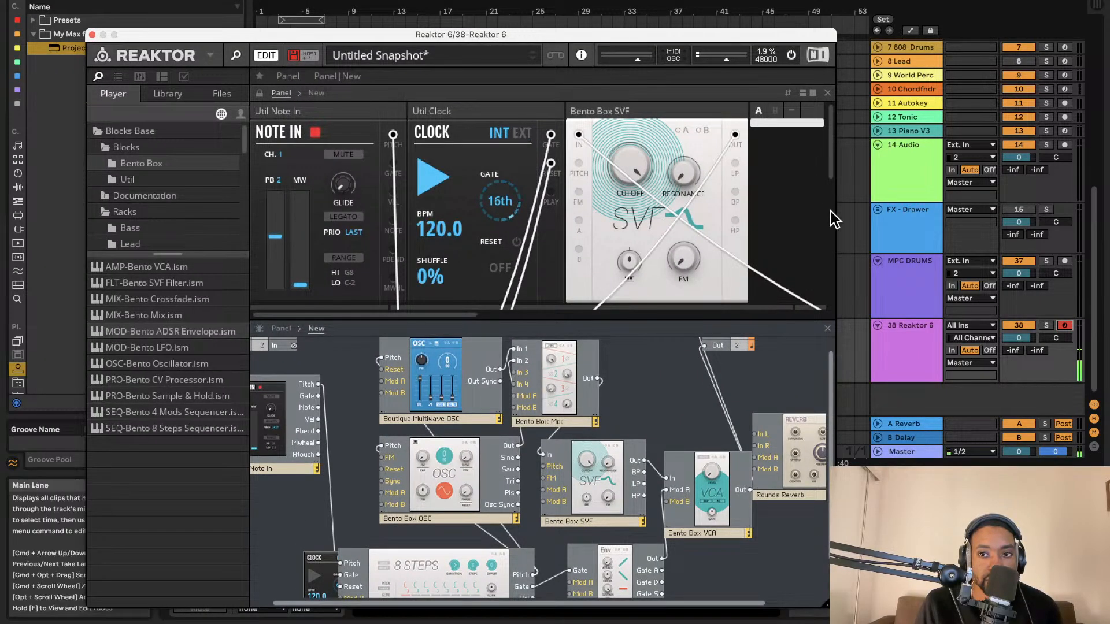
Step: Enlarge the Reaktor window and give the panel view most of its height above the structure view
drag(572, 36, 589, 0)
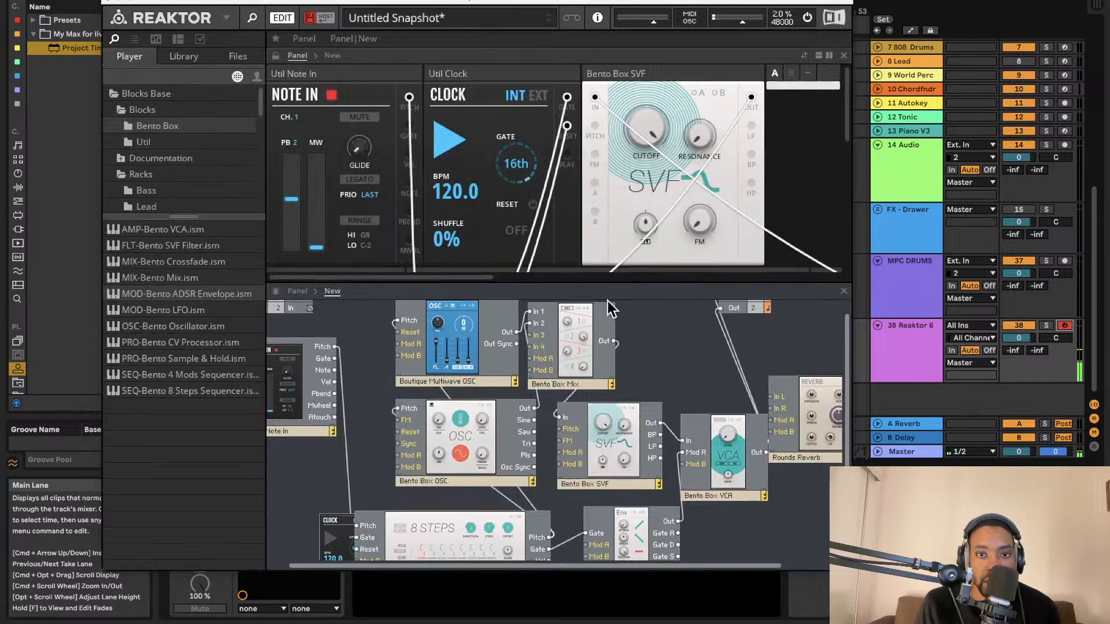
drag(616, 282, 617, 318)
drag(852, 571, 876, 617)
scroll(703, 501, down, 3)
scroll(675, 488, up, 1)
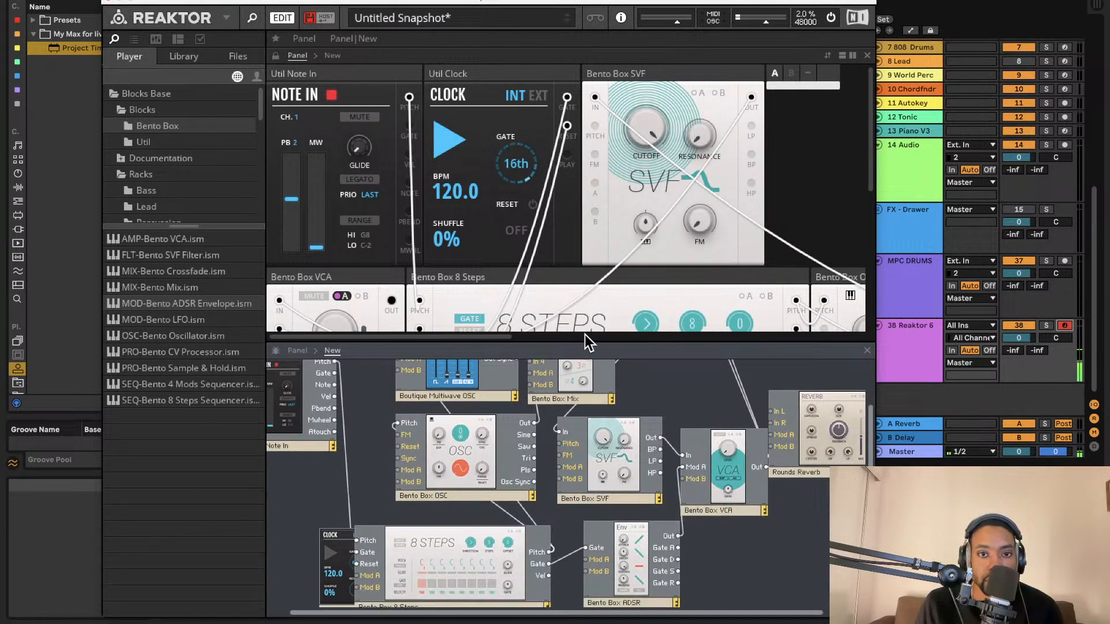
drag(585, 335, 585, 494)
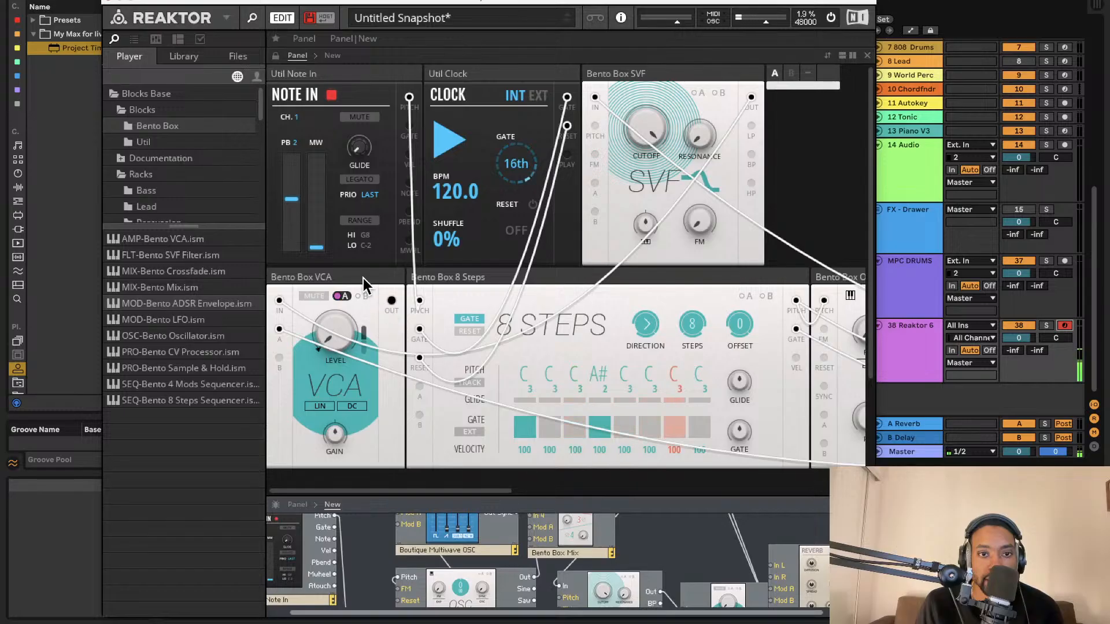
Step: Move the Bento Box OSC panel into the upper row and put the Util Clock panel directly before it
scroll(750, 293, right, 5)
drag(711, 277, 372, 282)
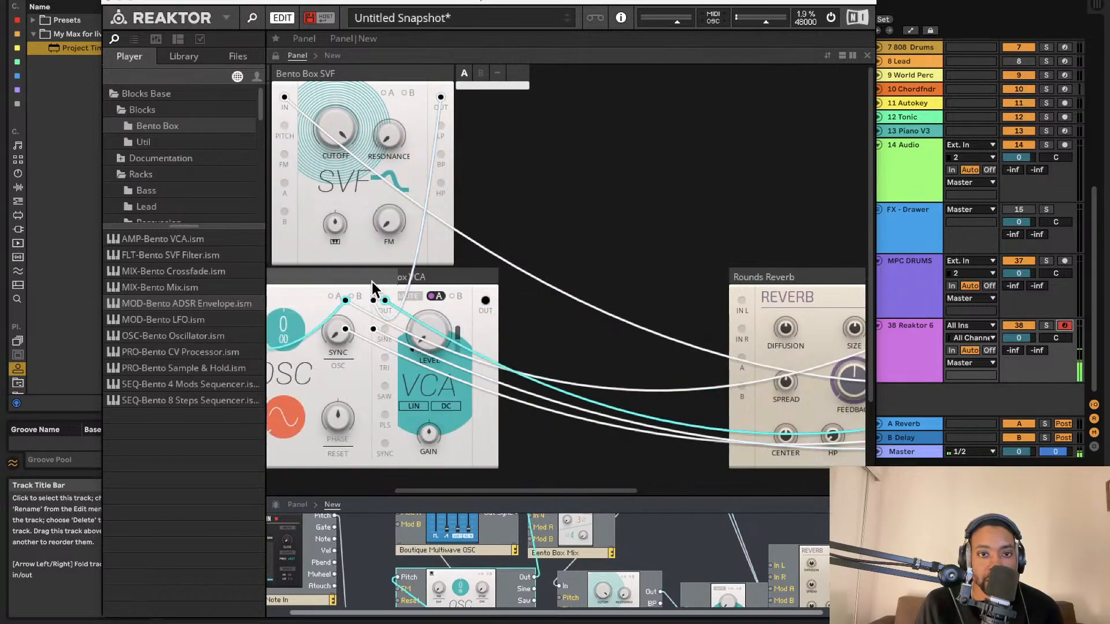
drag(543, 288, 535, 223)
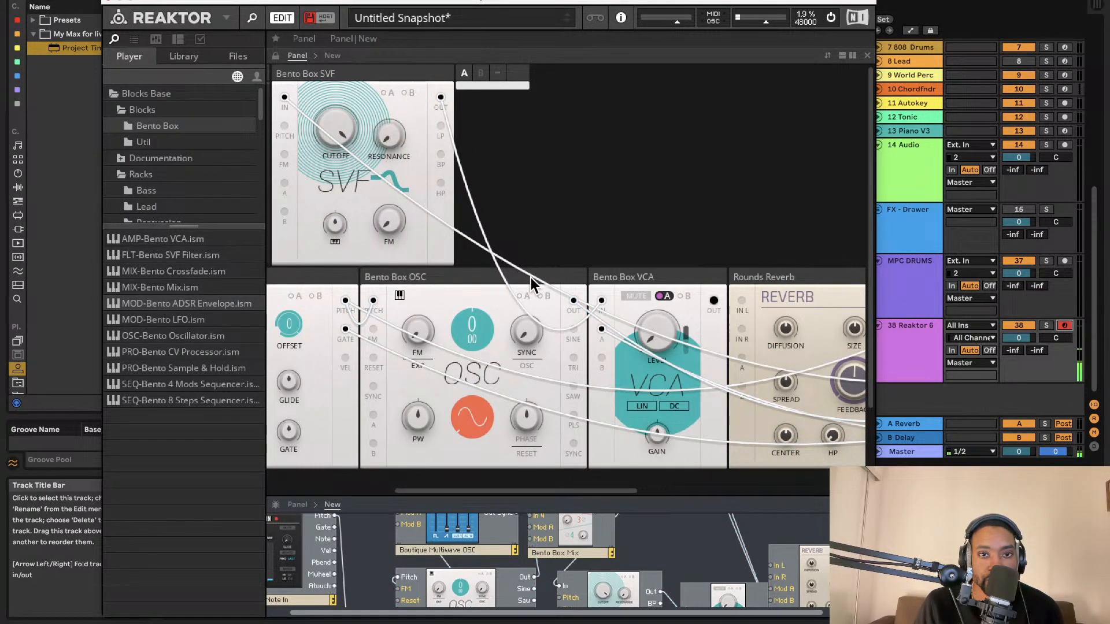
drag(531, 277, 336, 73)
scroll(488, 128, left, 2)
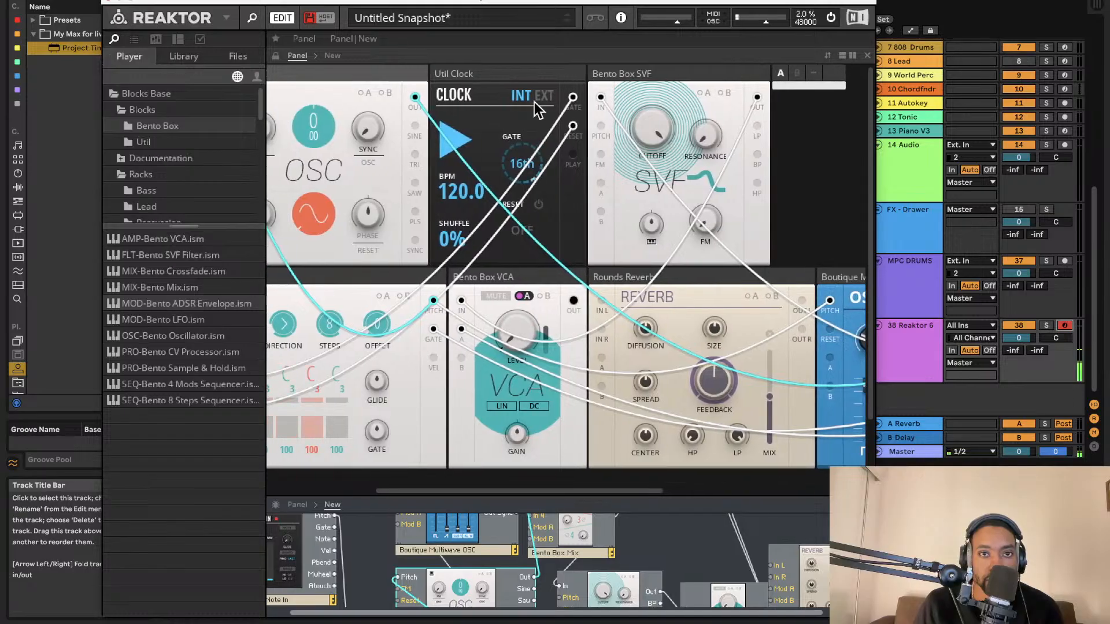
drag(538, 74, 288, 49)
Step: Move the Boutique Multiwave OSC panel between the Util Clock and Bento Box OSC panels
scroll(511, 102, left, 1)
scroll(540, 248, down, 2)
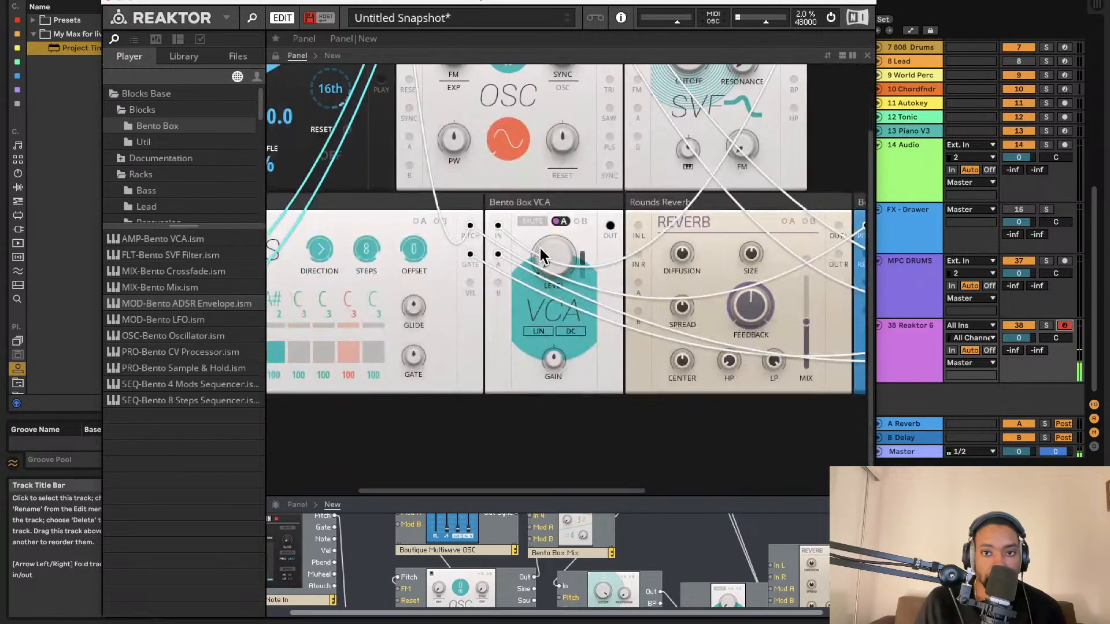
scroll(540, 248, up, 1)
scroll(539, 248, right, 3)
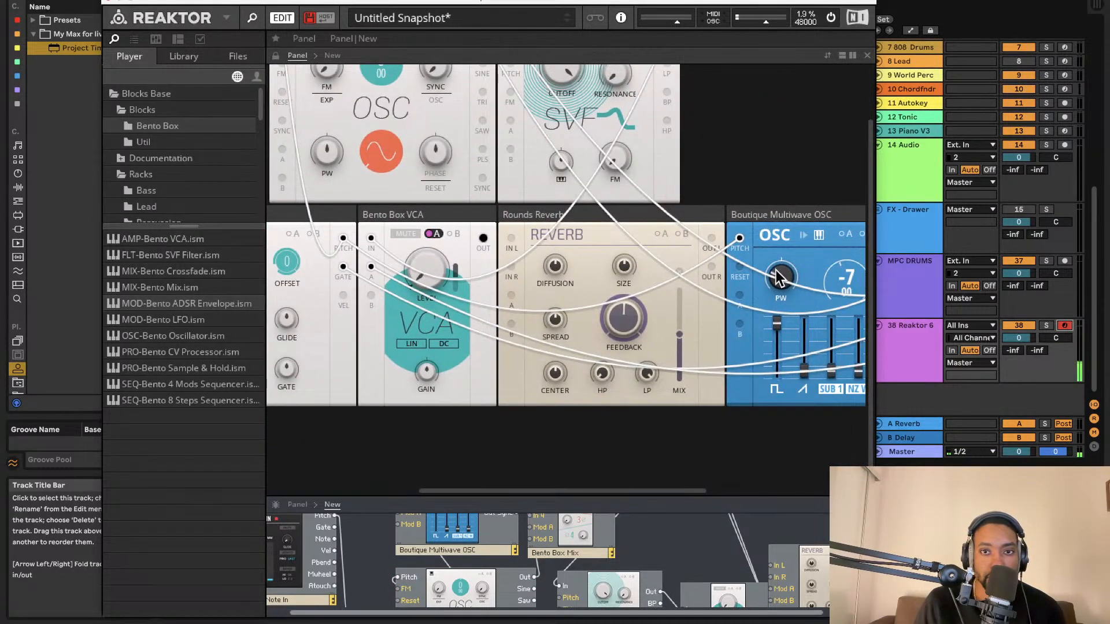
drag(787, 216, 329, 54)
scroll(431, 155, up, 2)
scroll(430, 155, left, 2)
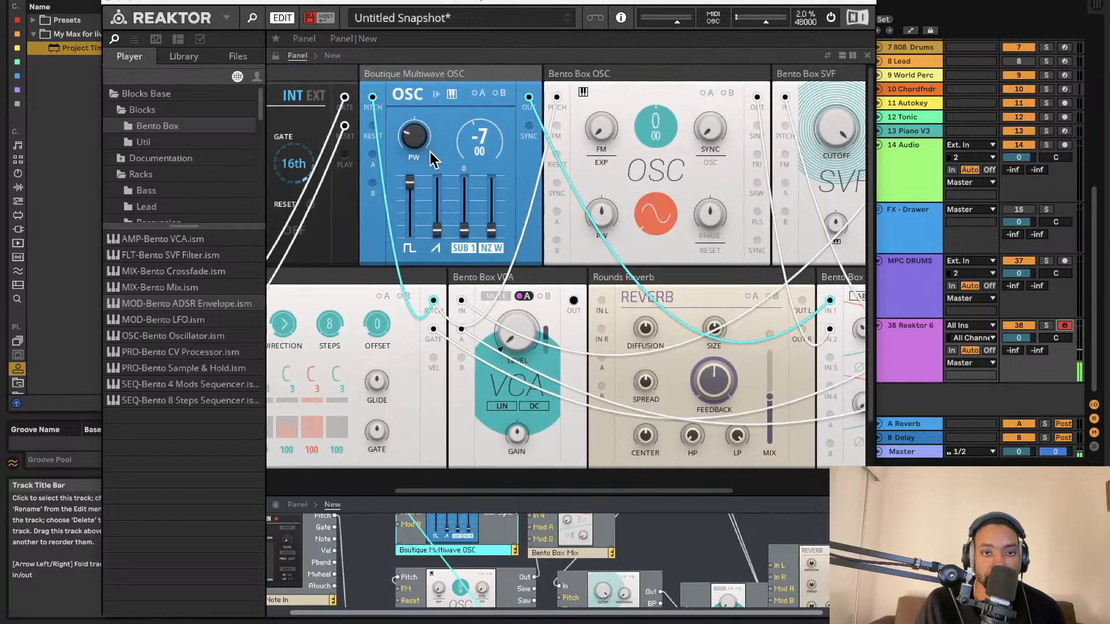
Step: Add the Util Scope block from the Util folder to the patch
scroll(446, 166, down, 2)
scroll(466, 190, right, 5)
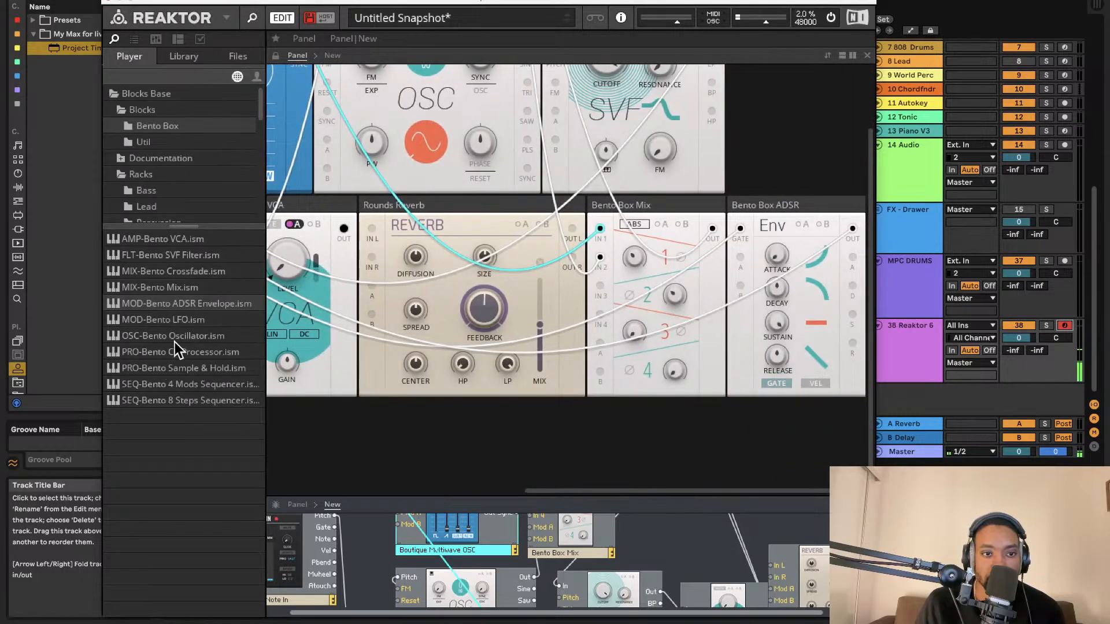
click(173, 145)
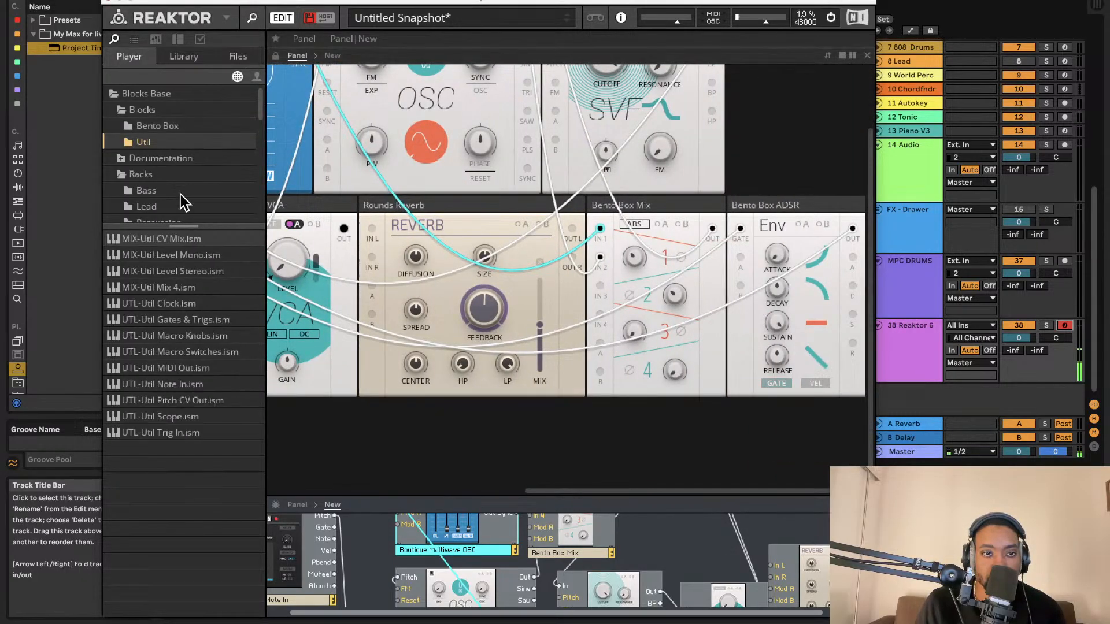
click(175, 127)
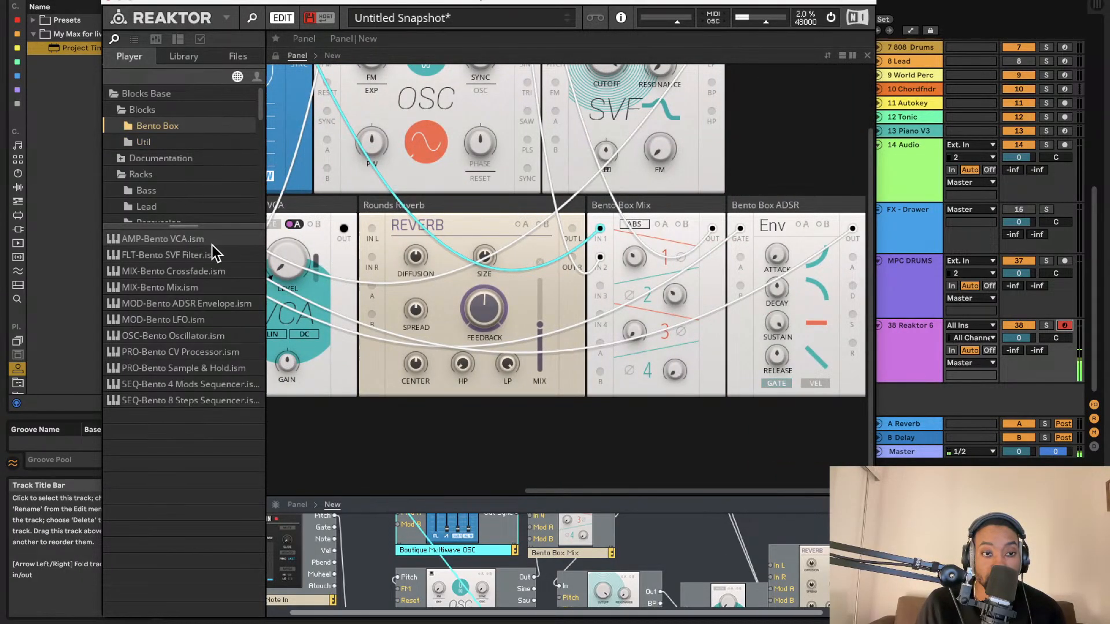
click(167, 143)
drag(169, 416, 693, 439)
drag(635, 493, 629, 170)
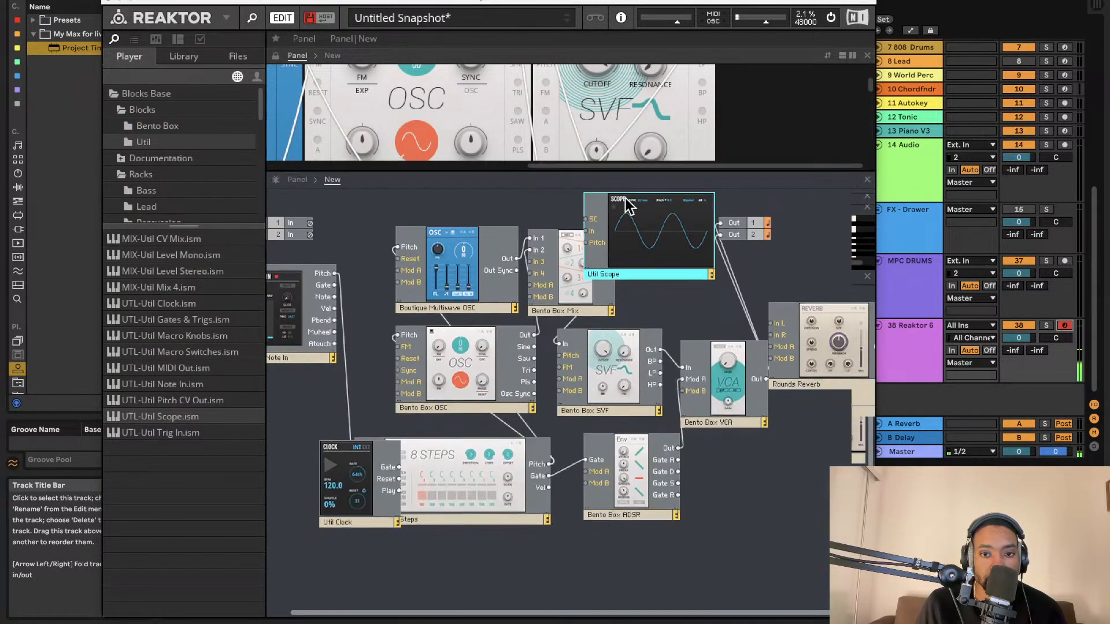
Step: Move the Util Scope clear of the other blocks and wire the VCA's Out into the Scope's In
scroll(635, 248, right, 1)
drag(636, 255, 883, 519)
drag(805, 495, 739, 380)
Step: Enlarge the panel view, then set step 6 of the 8 Steps sequencer to G# and switch on step 7's gate
drag(636, 170, 633, 534)
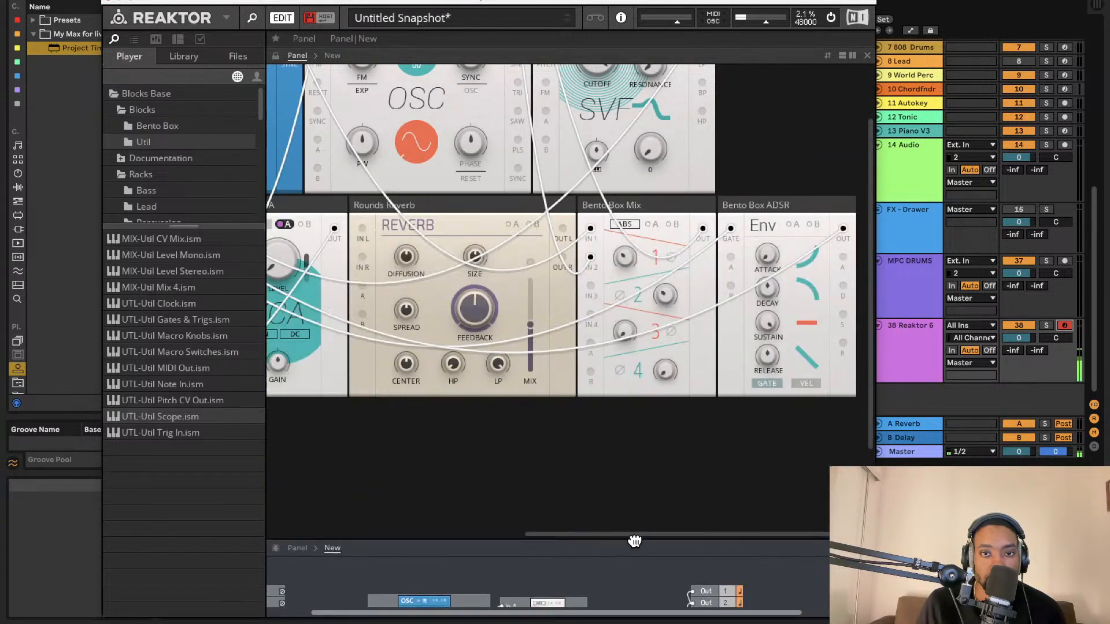
scroll(630, 308, left, 8)
scroll(630, 308, up, 3)
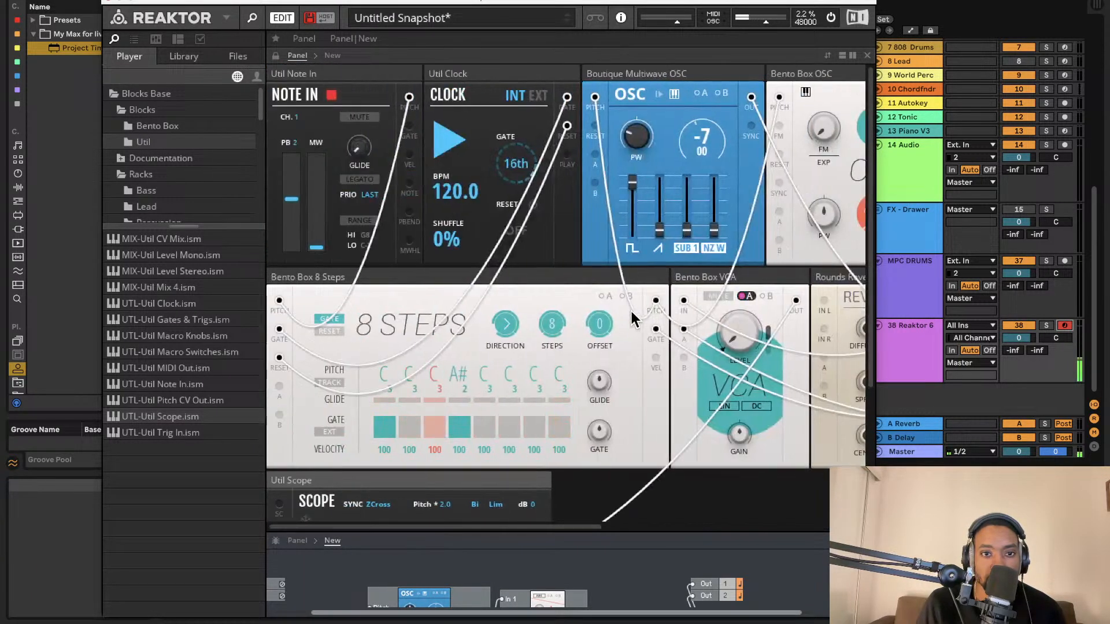
scroll(618, 315, down, 4)
scroll(577, 351, right, 1)
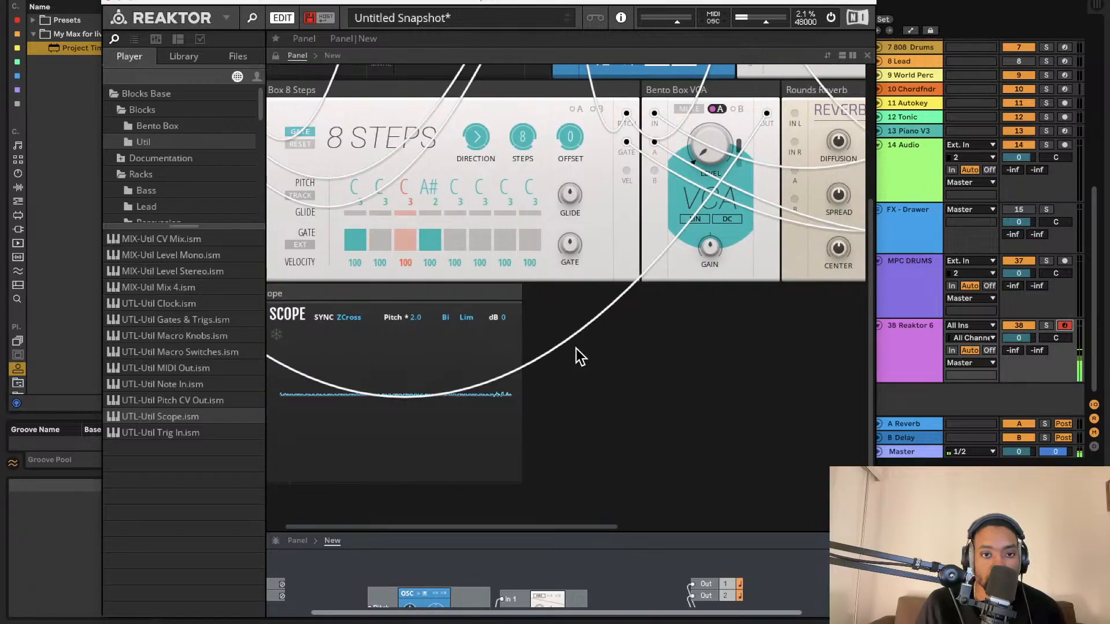
click(477, 245)
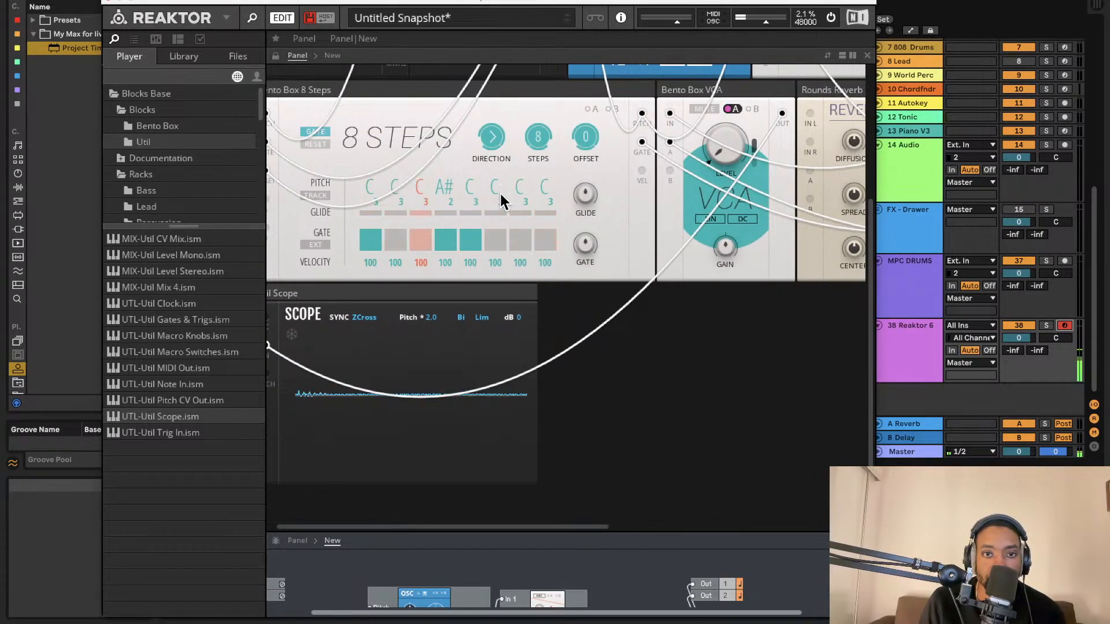
drag(498, 202, 495, 230)
click(519, 240)
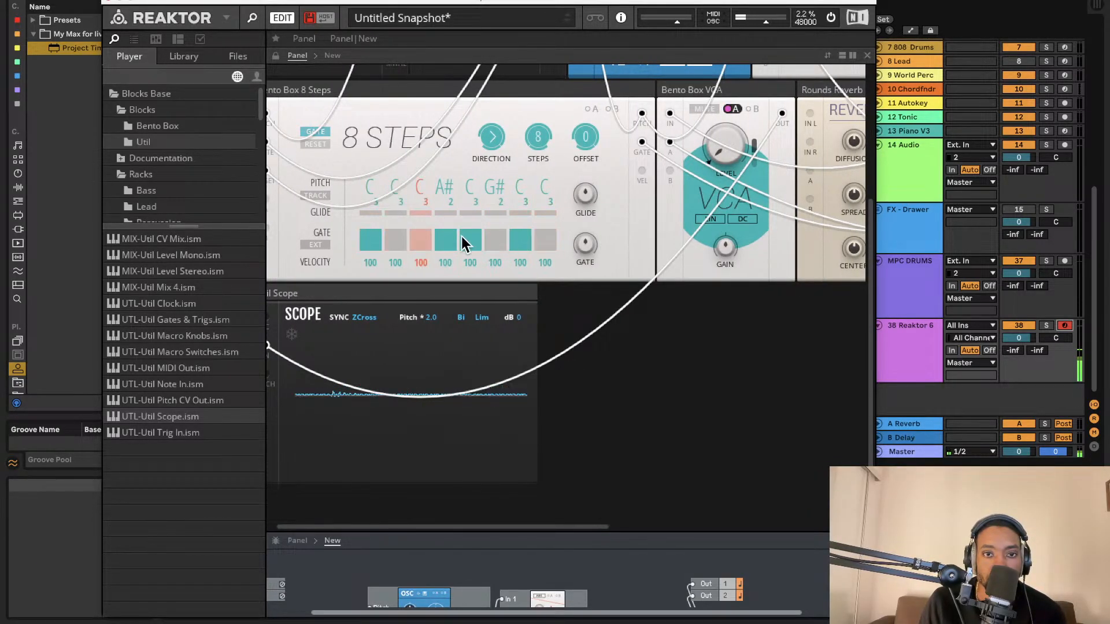
click(469, 241)
click(427, 243)
click(440, 242)
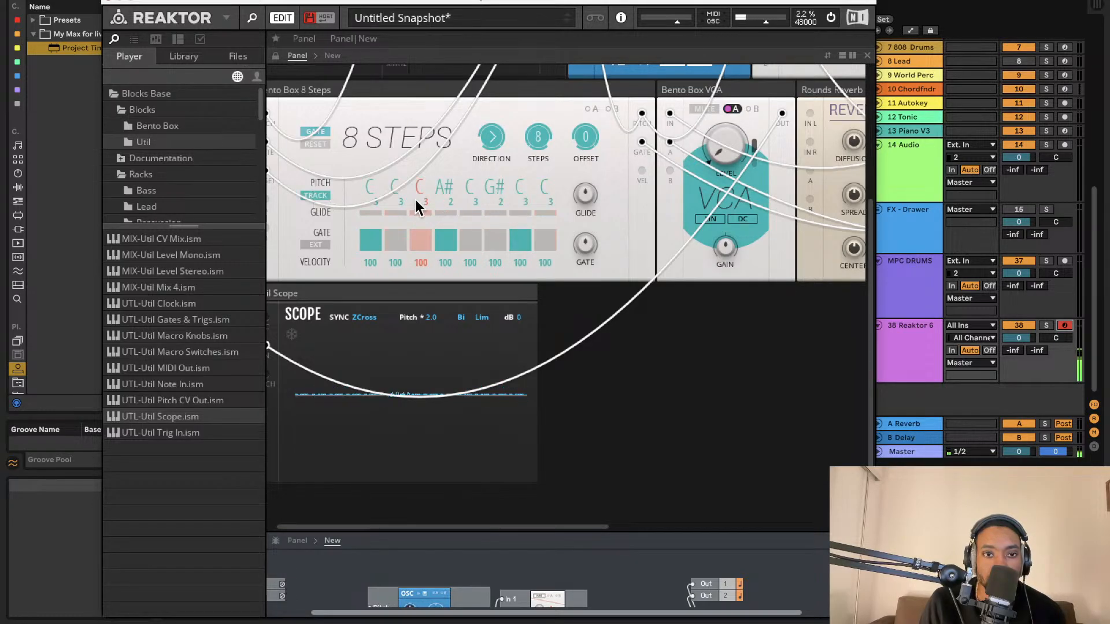
Step: Set steps 1, 2, 4, 6 and 7 to D#, G, D#, E and G#, and lower step 6's velocity to 95
mouse_move(396, 190)
mouse_down()
mouse_move(376, 211)
mouse_move(445, 197)
mouse_move(456, 180)
mouse_up()
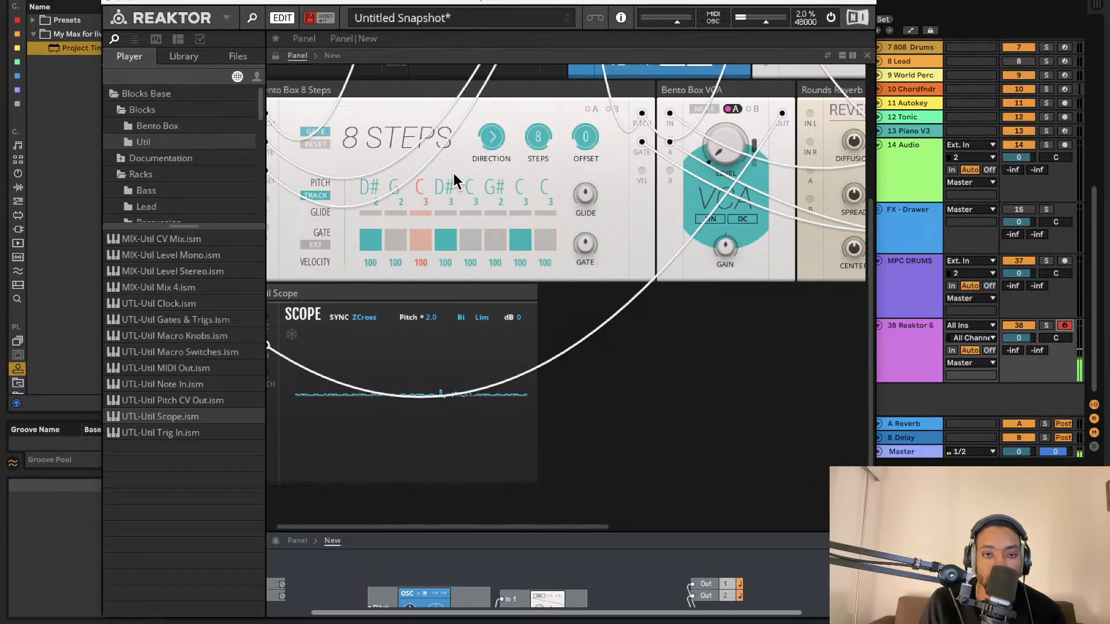
mouse_move(520, 186)
mouse_down()
mouse_move(520, 197)
mouse_move(496, 168)
mouse_up()
click(493, 231)
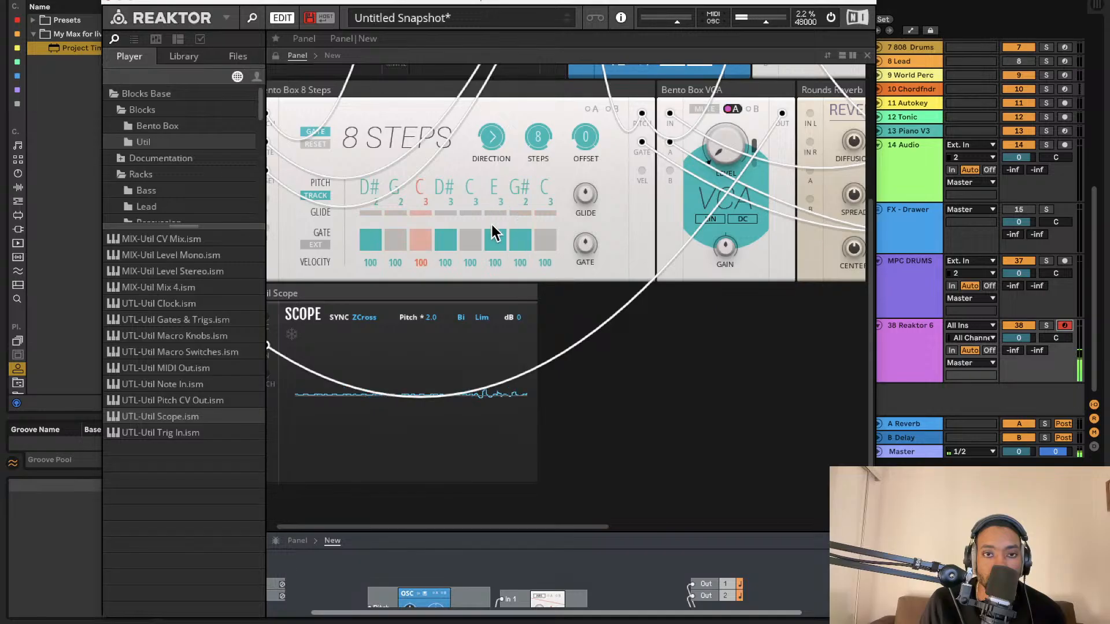
click(491, 241)
drag(492, 260, 495, 279)
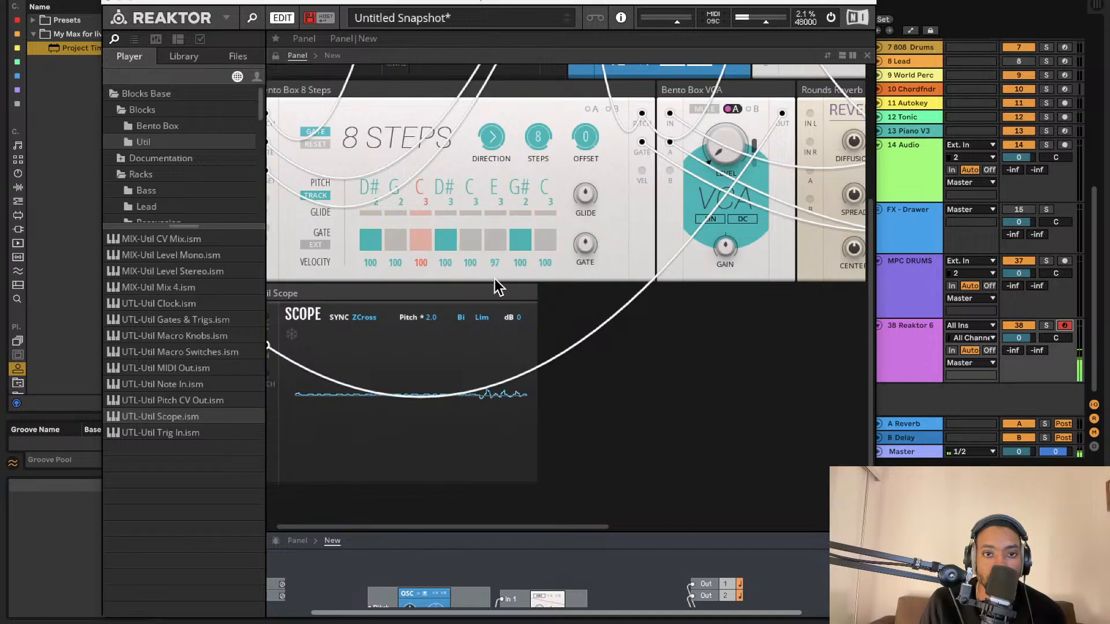
Step: Set step 5 to B and step 8 to E, with the gates of steps 5 and 6 off and step 8's on
click(491, 242)
click(464, 238)
click(486, 239)
drag(471, 192, 469, 247)
click(474, 236)
mouse_move(547, 192)
mouse_down()
mouse_move(557, 130)
mouse_move(556, 209)
mouse_up()
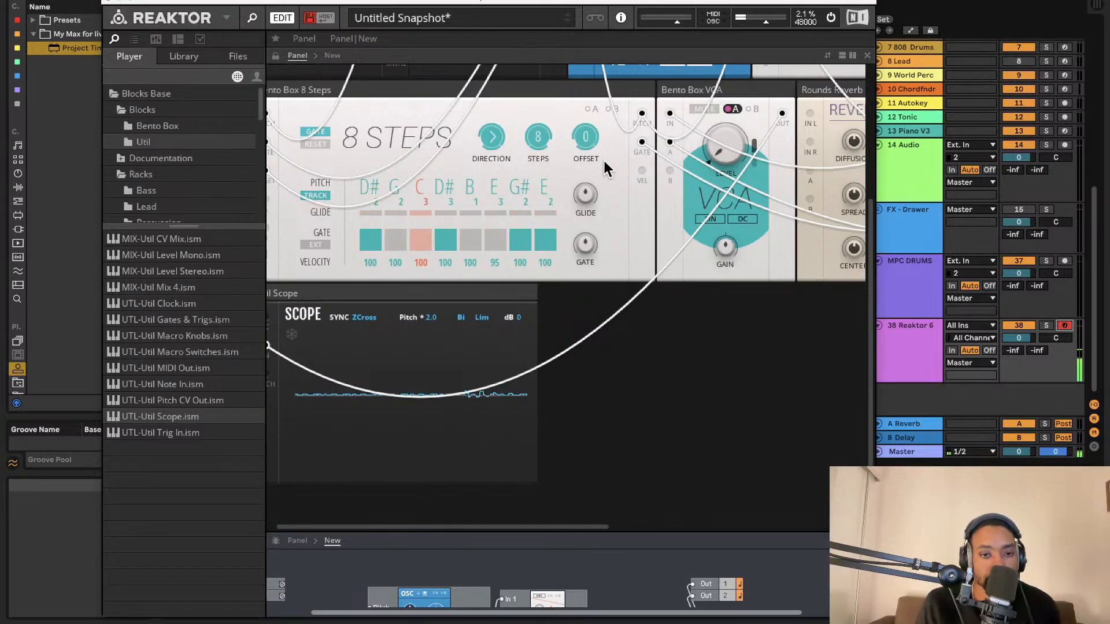
click(229, 19)
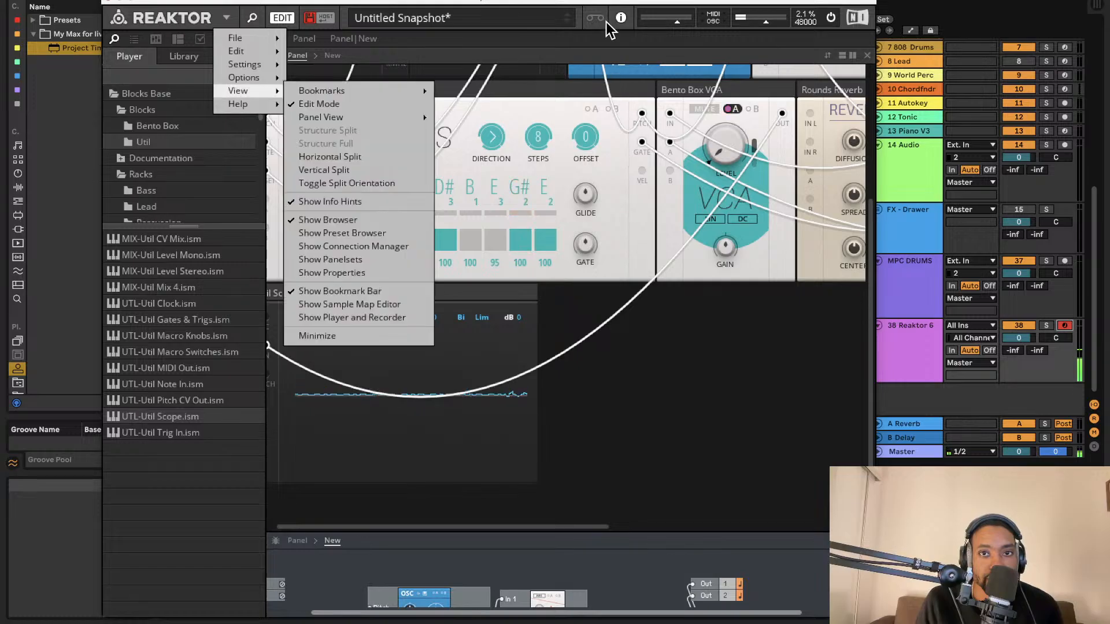
drag(613, 4, 281, 0)
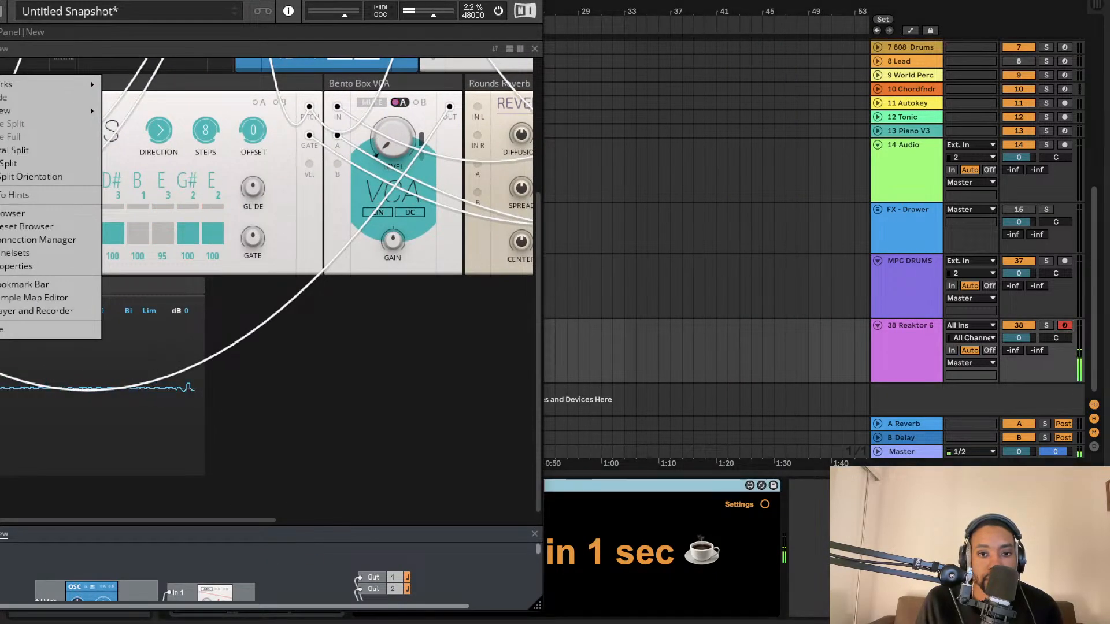
drag(642, 5, 727, 5)
click(738, 21)
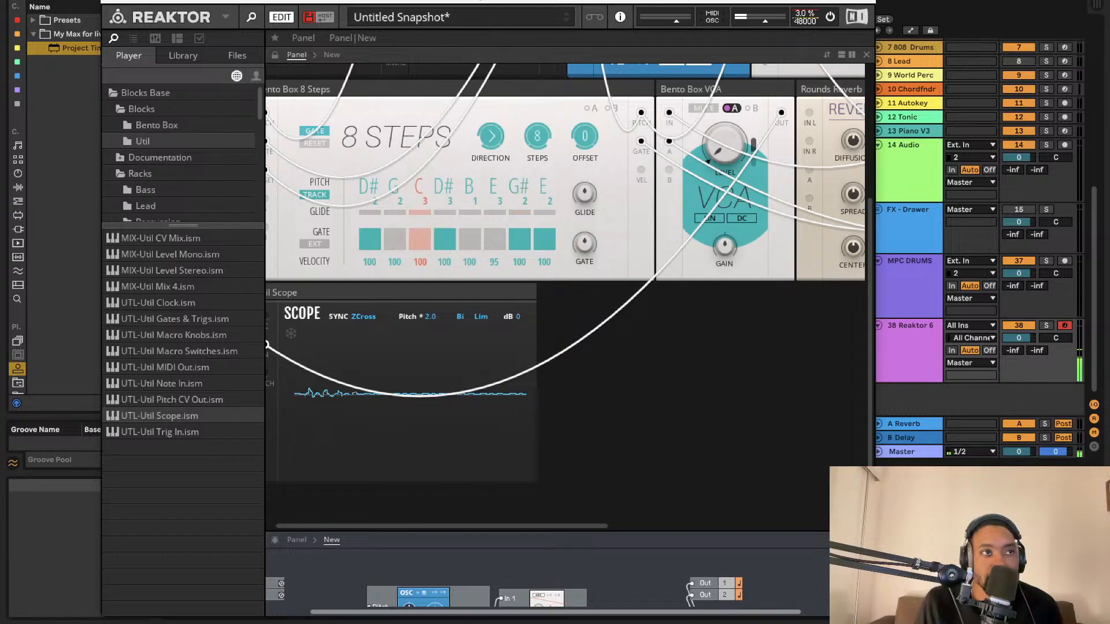
key(super+alt+p)
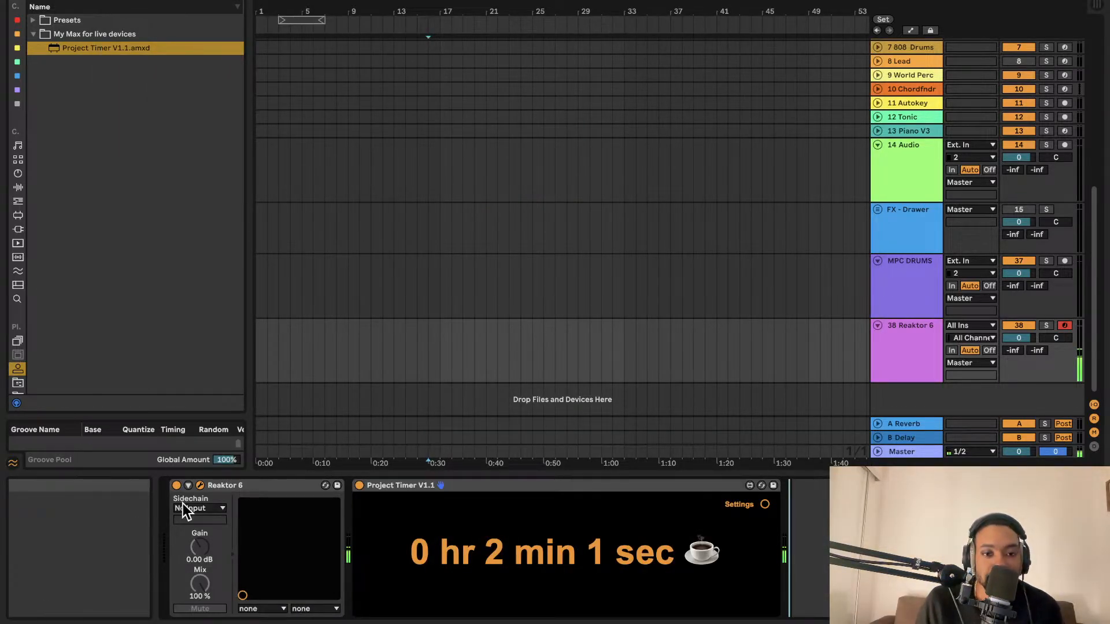
Step: Reopen the Reaktor 6 plug-in window and switch the Util Clock block from INT to EXT
click(201, 486)
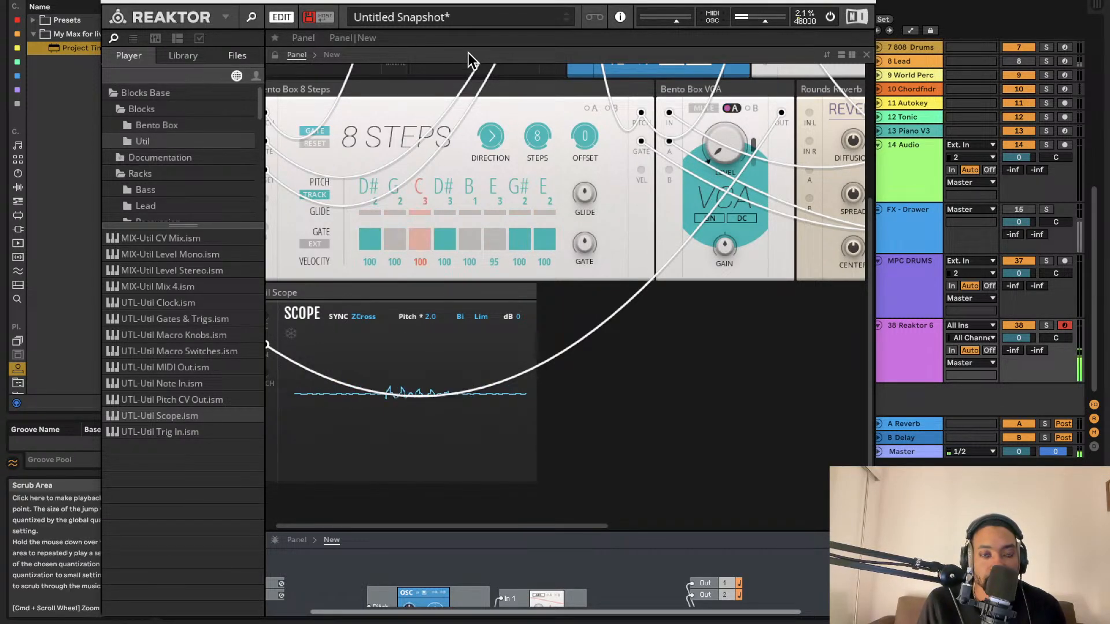
scroll(601, 244, up, 5)
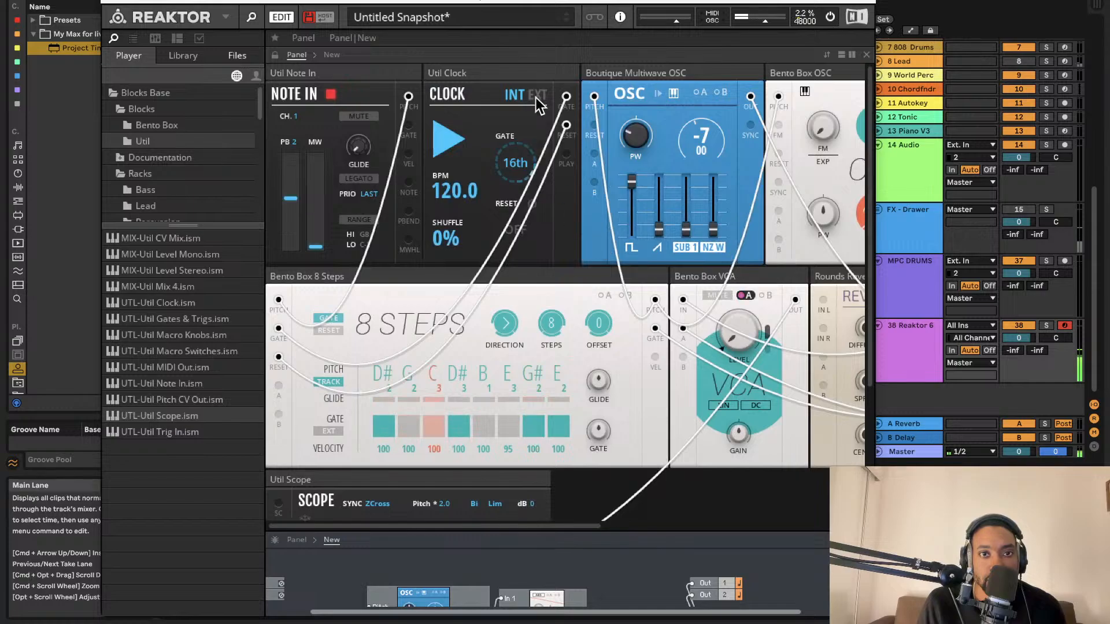
scroll(538, 96, down, 1)
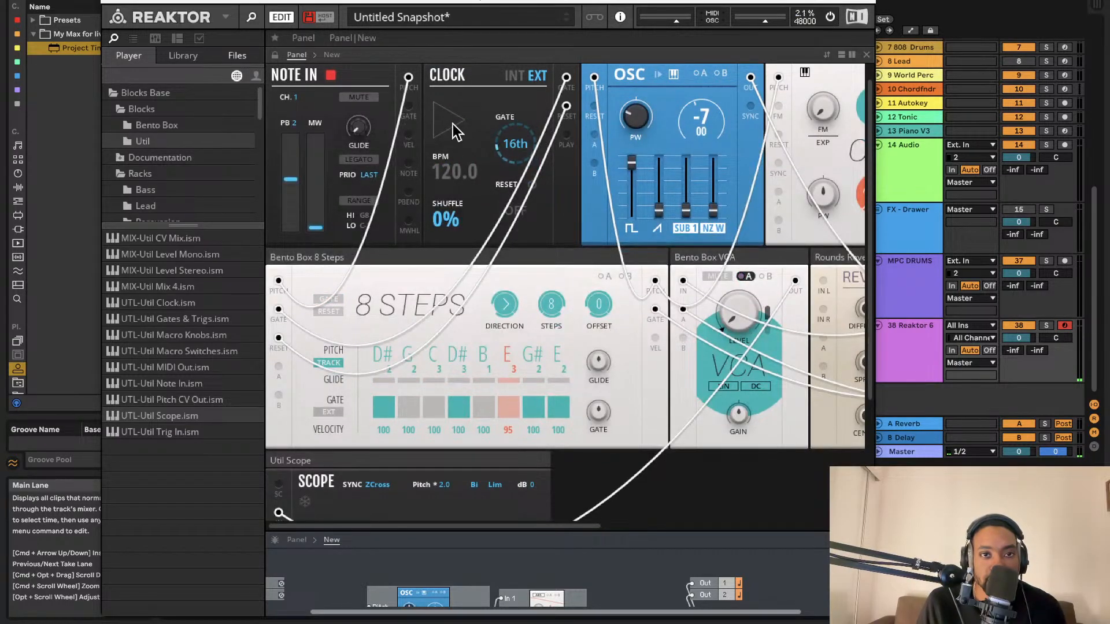
Step: Save the ensemble as RumbleLS.ens in the Racks folder
click(226, 18)
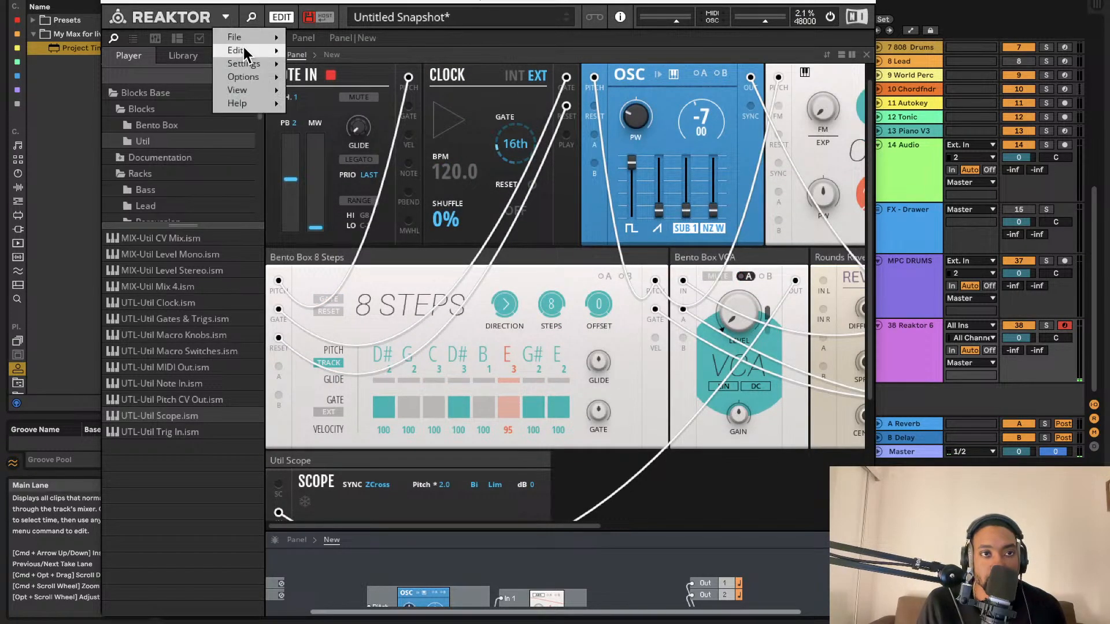
mouse_move(234, 37)
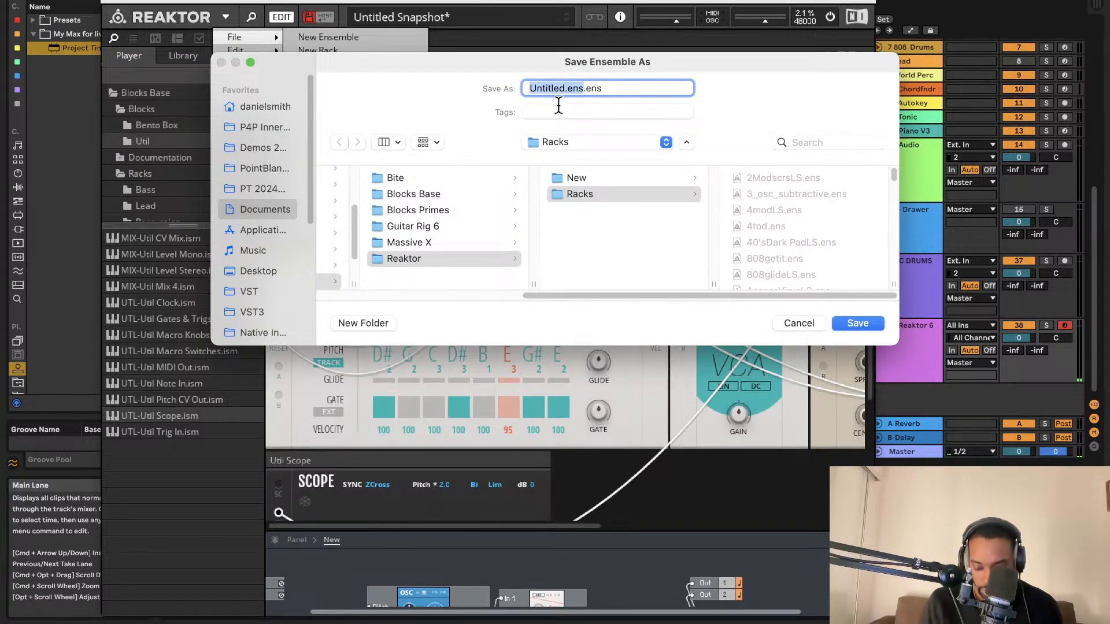
key(BackSpace)
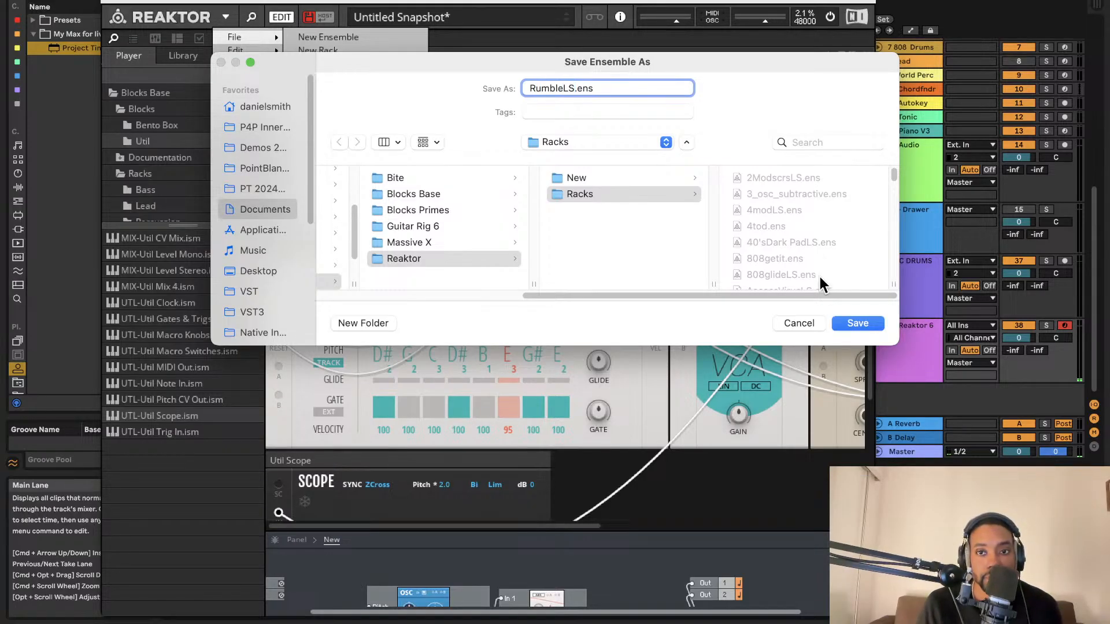
click(857, 323)
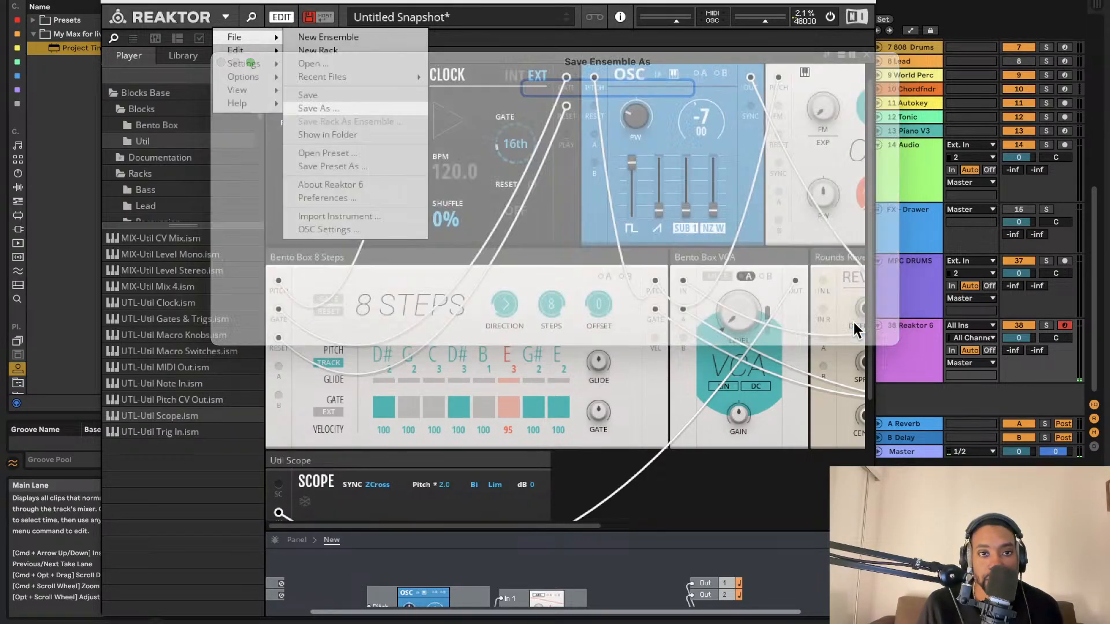
Step: Close the Reaktor window and start arrangement playback from bar 22 on the Reaktor 6 track
click(108, 2)
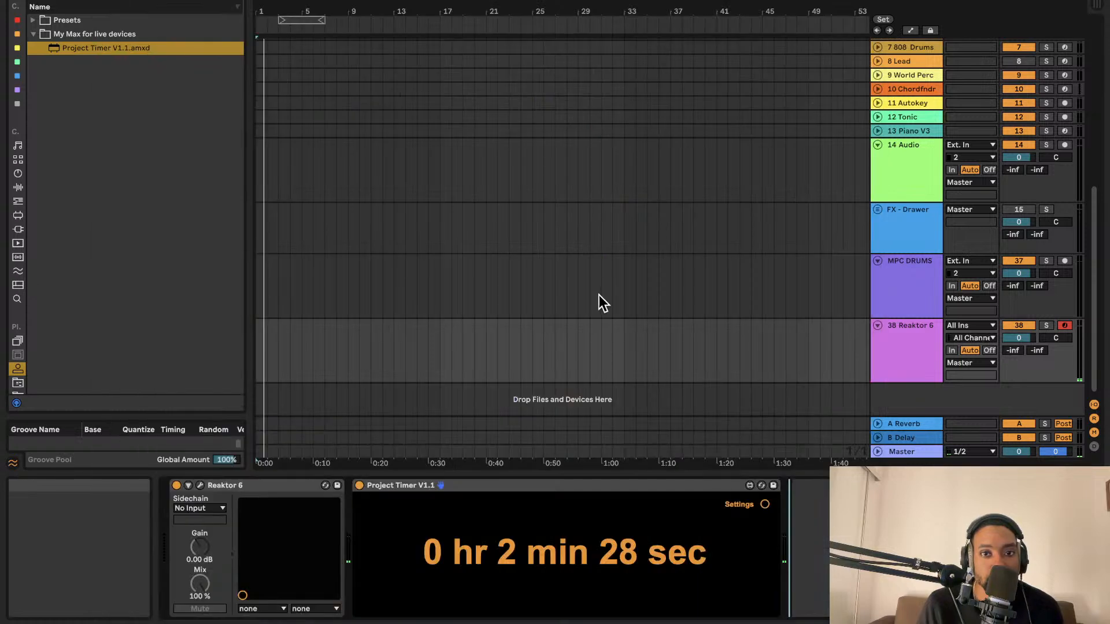
click(618, 340)
click(547, 341)
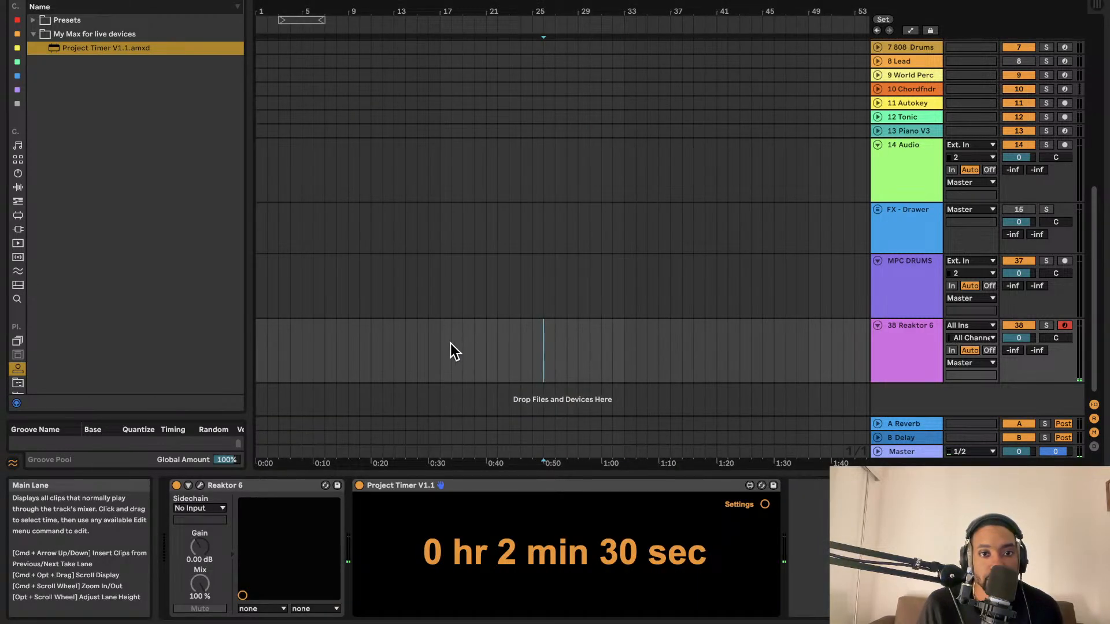
drag(442, 346, 499, 333)
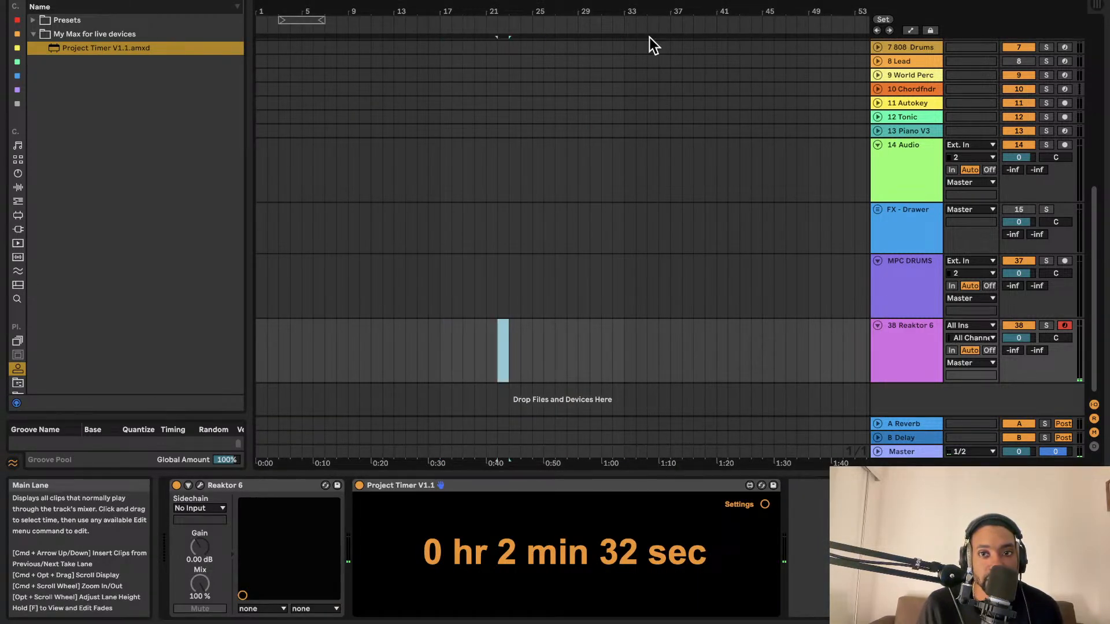
key(Tab)
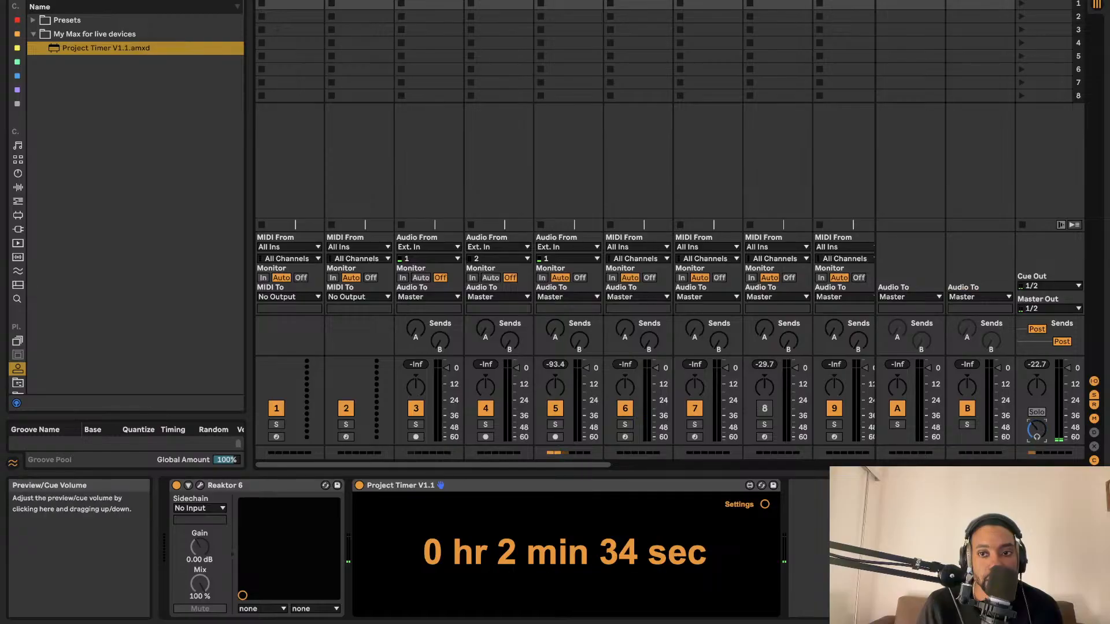
key(Tab)
click(487, 346)
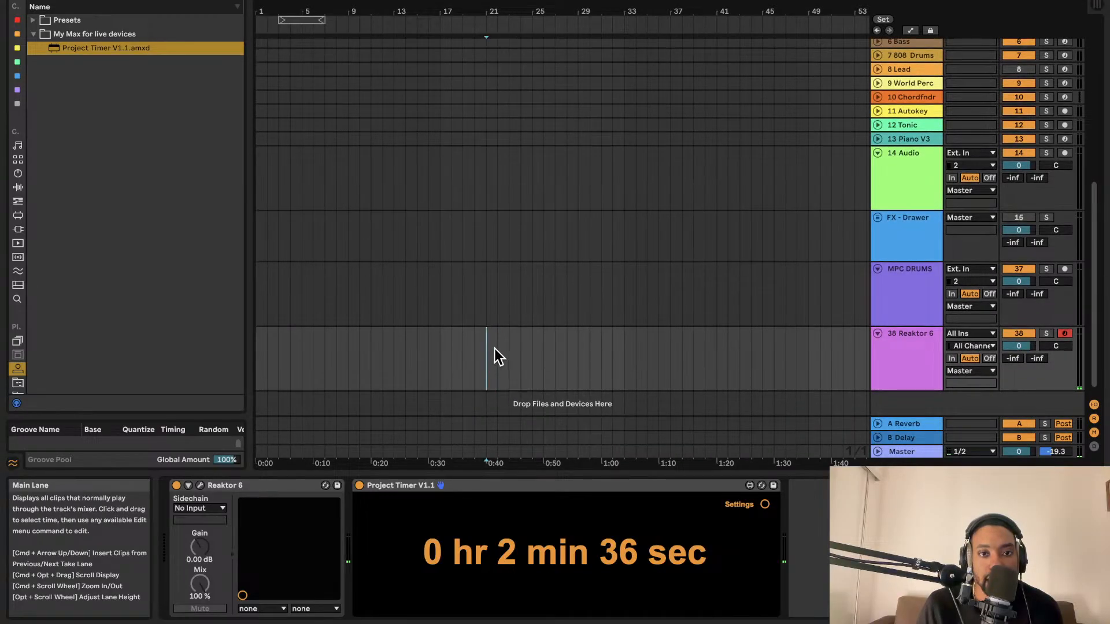
key(space)
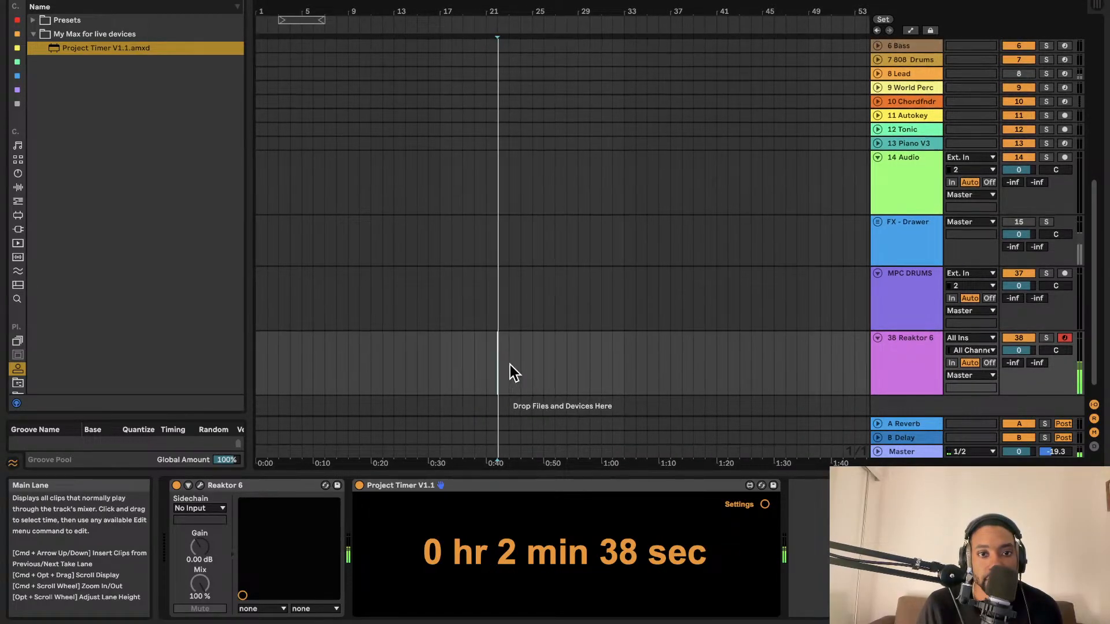
Step: Check in Reaktor how the Clock and 8 Steps blocks follow the transport, then close the window and stop playback
click(200, 485)
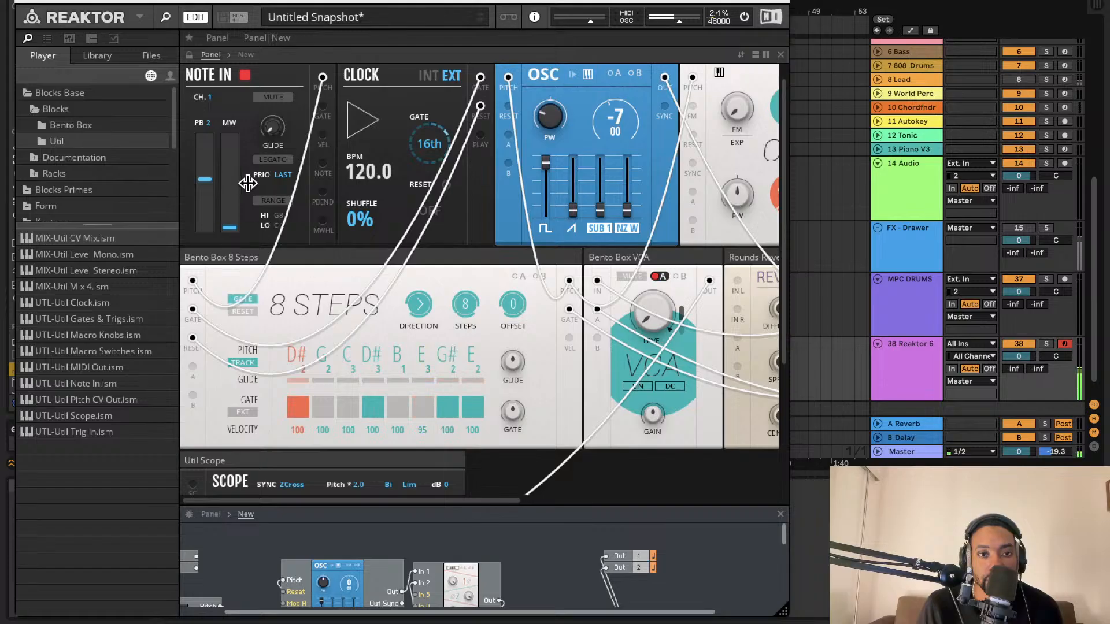
click(21, 1)
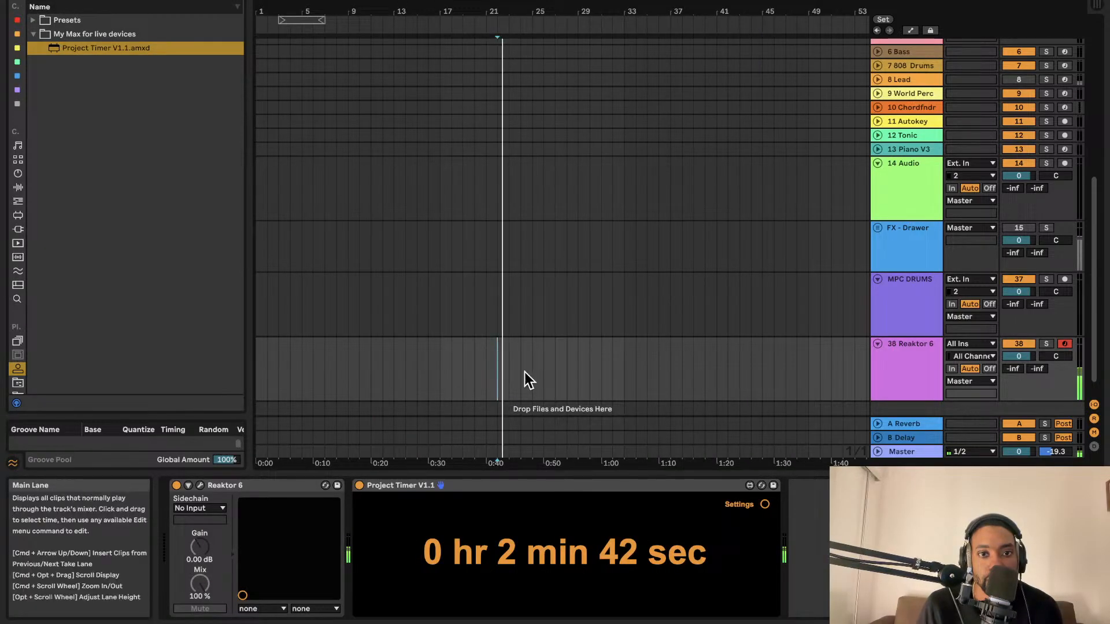
key(space)
Step: Try recording the sequence into a new six-bar MIDI clip starting at bar 22 on the Reaktor 6 track
drag(497, 377, 566, 370)
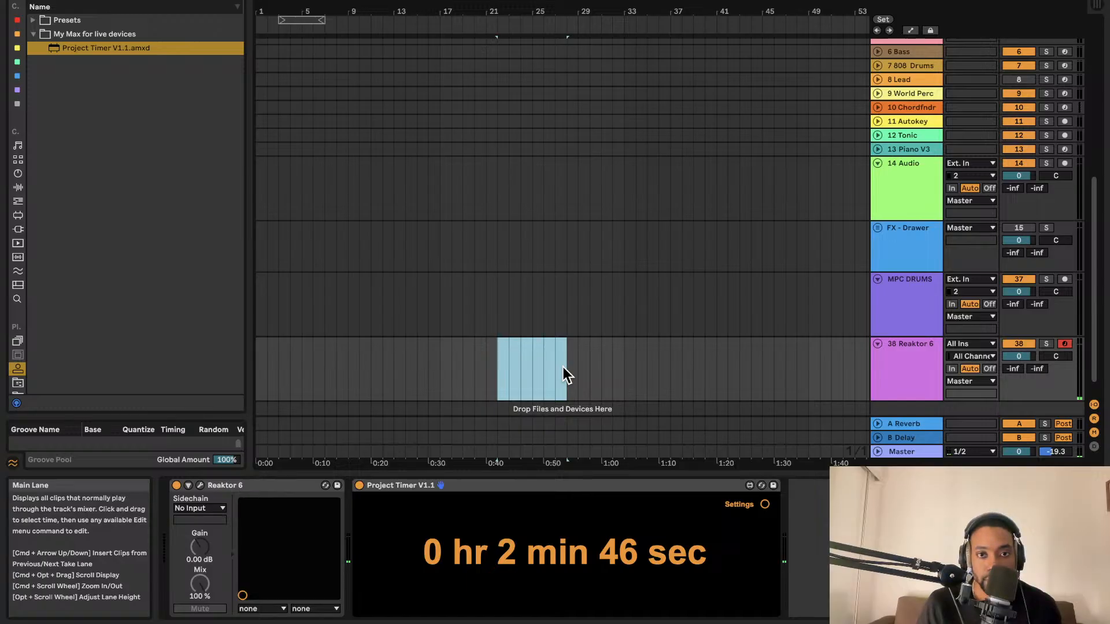
key(super+shift+m)
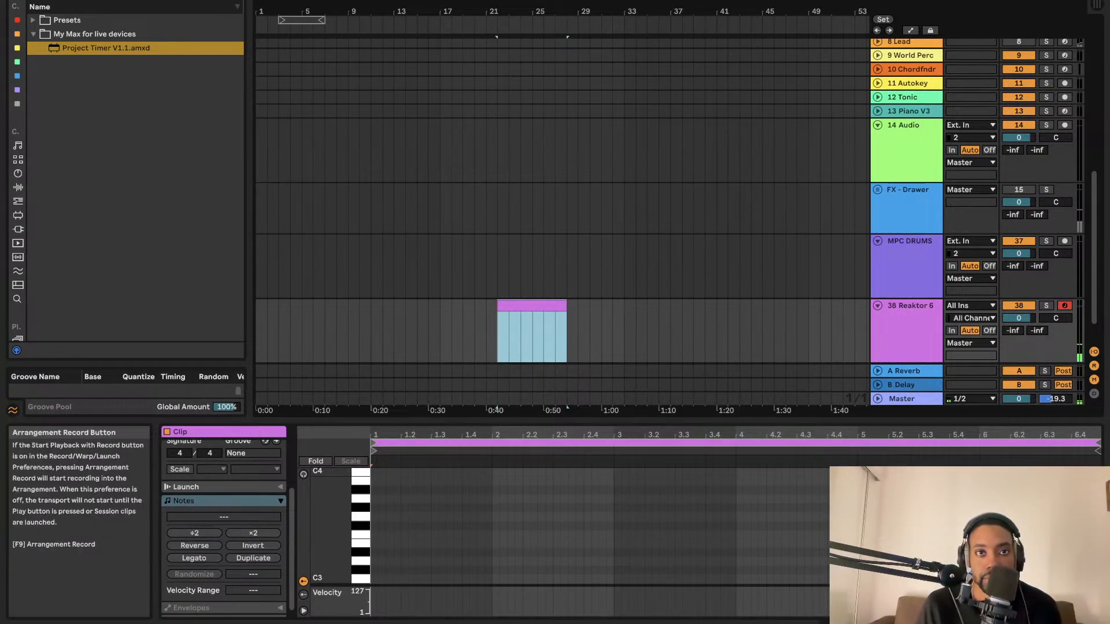
key(F9)
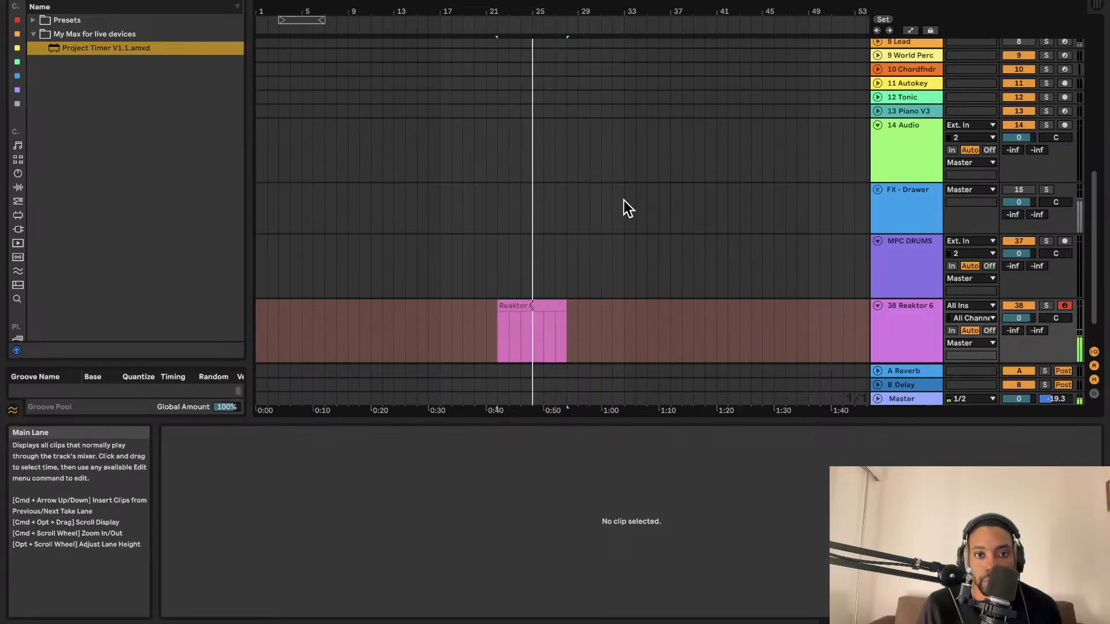
key(space)
Step: Delete the recorded and leftover MIDI clips from the Reaktor 6 track
click(581, 289)
click(540, 307)
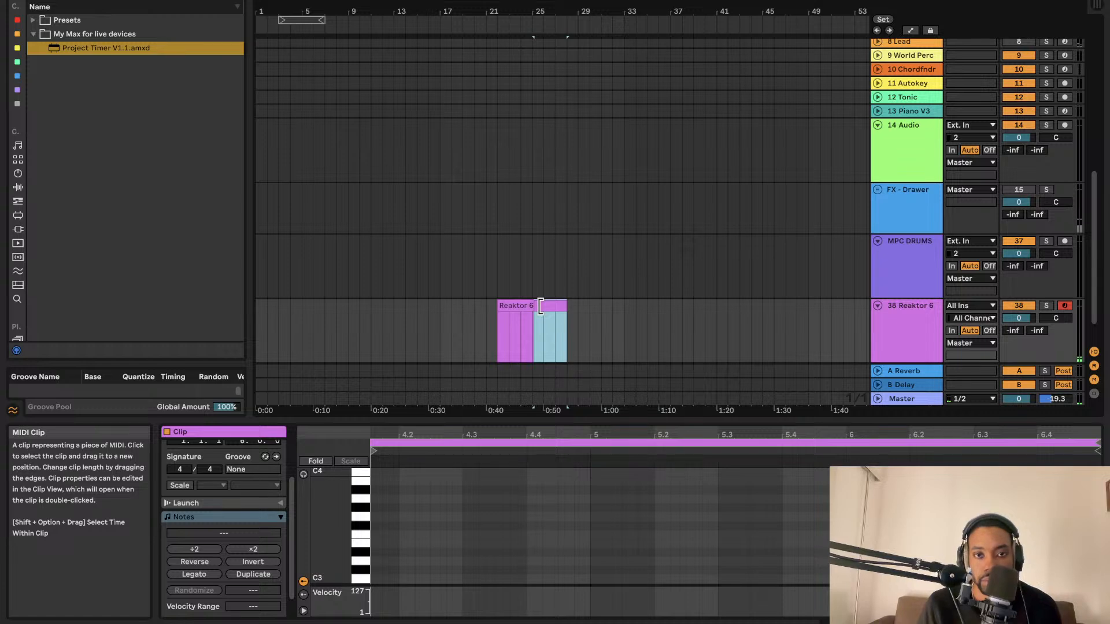
drag(585, 314, 465, 327)
key(Delete)
Step: Play and stop the arrangement, examining how Reaktor's Clock and 8 Steps sequencer respond to the transport
key(space)
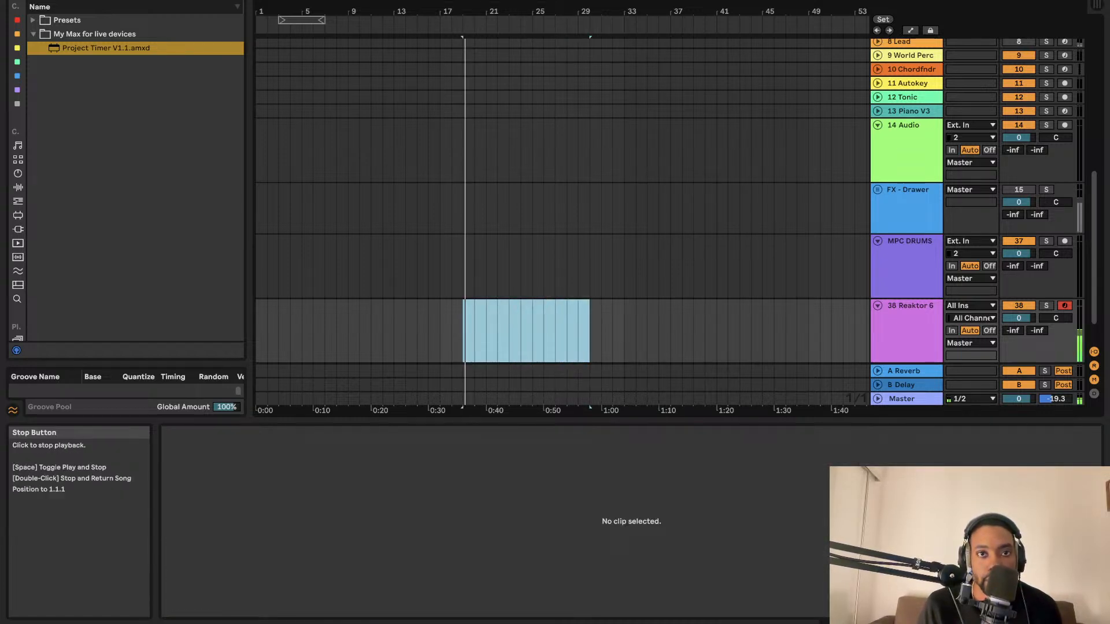
click(890, 325)
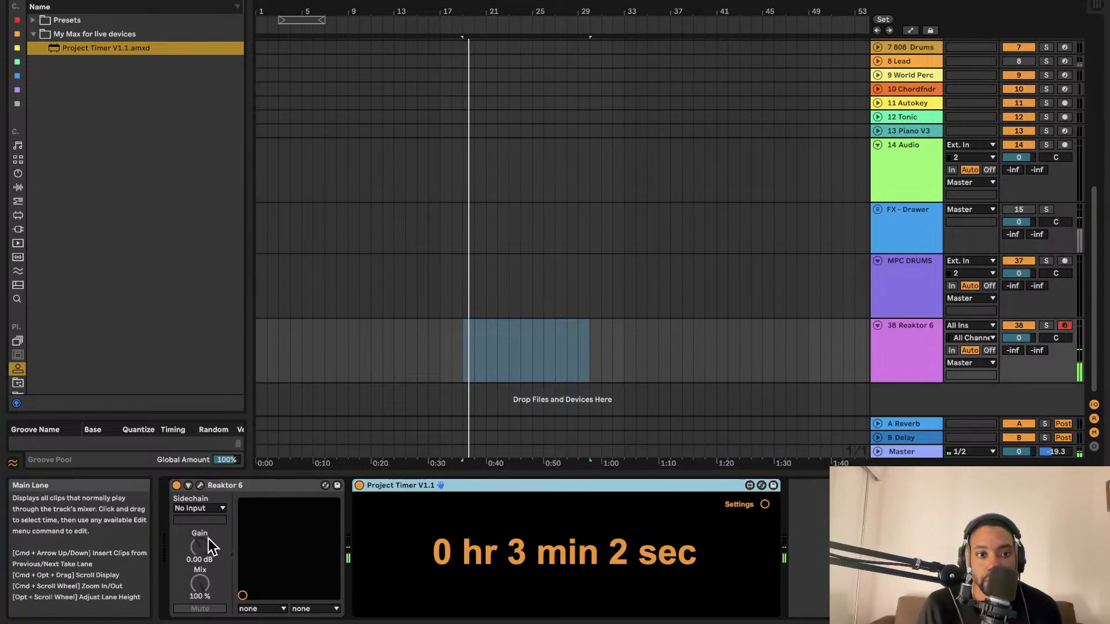
click(200, 485)
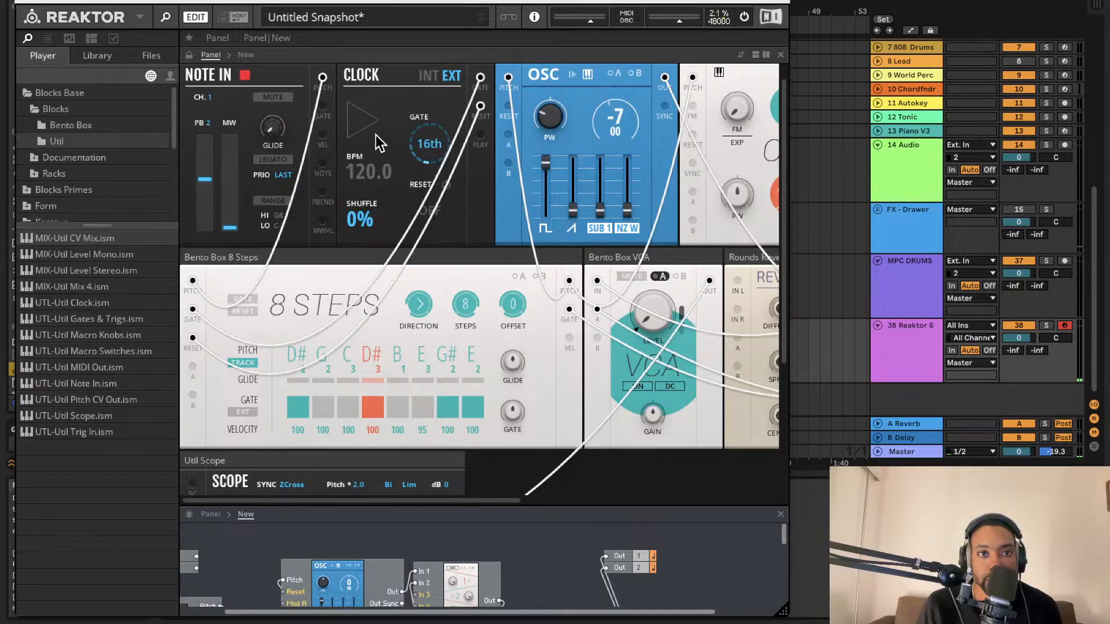
click(19, 5)
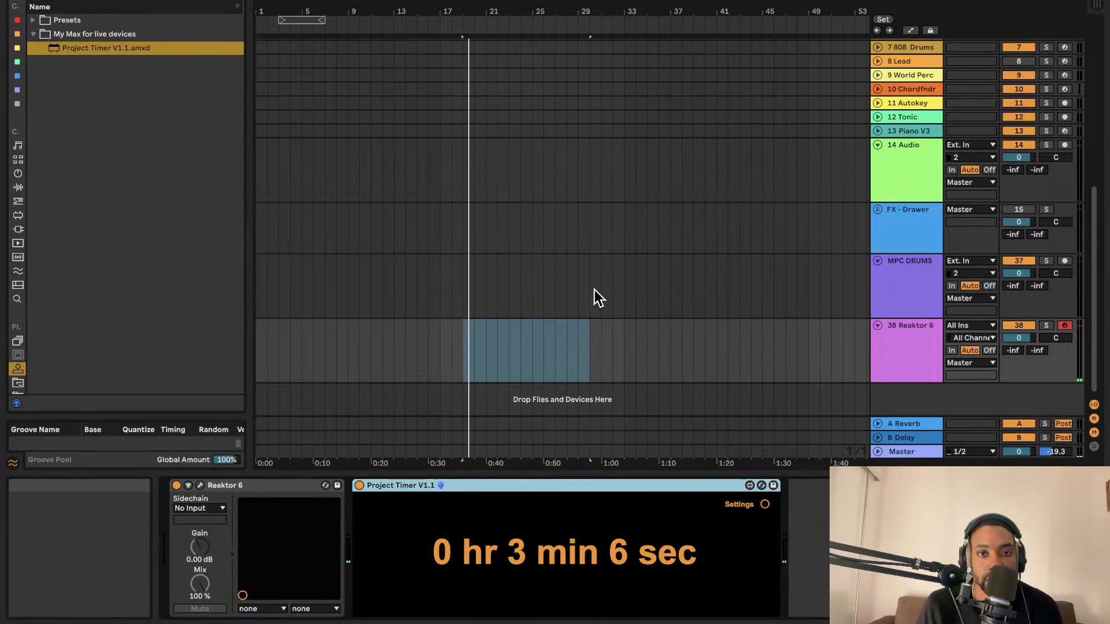
key(space)
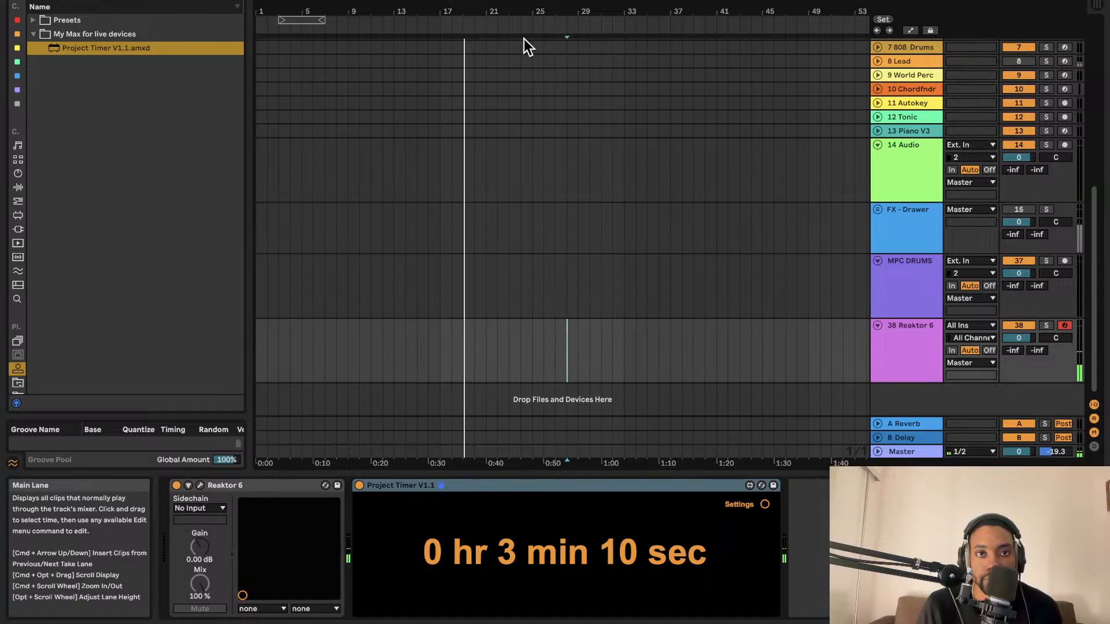
key(space)
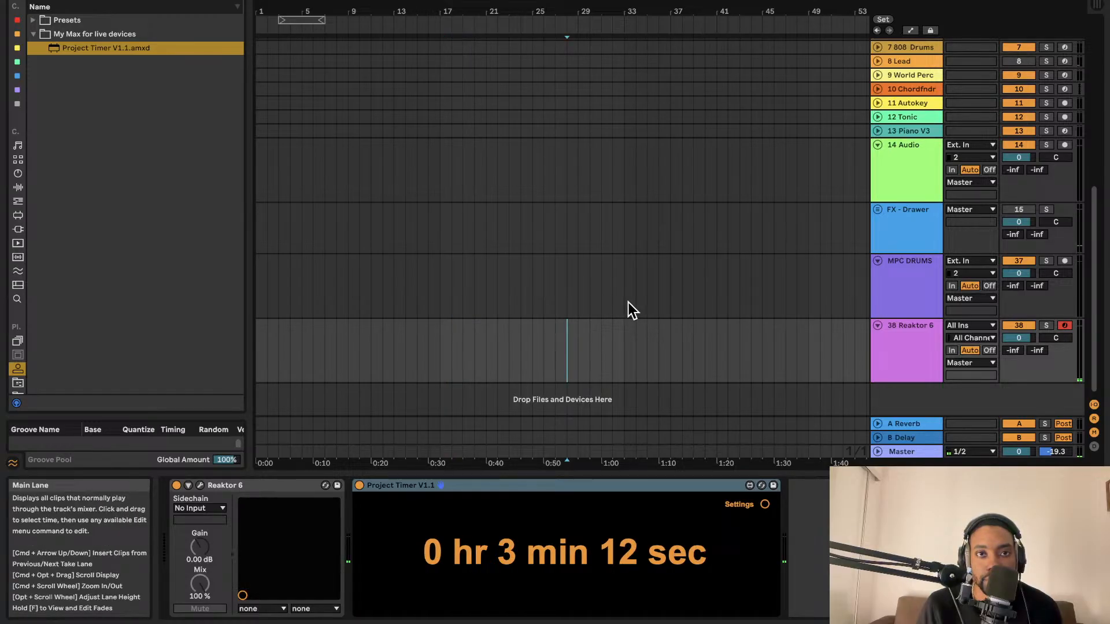
Step: Record a MIDI clip of about four bars on the Reaktor 6 track from bar 28 and open it in the clip editor
key(F9)
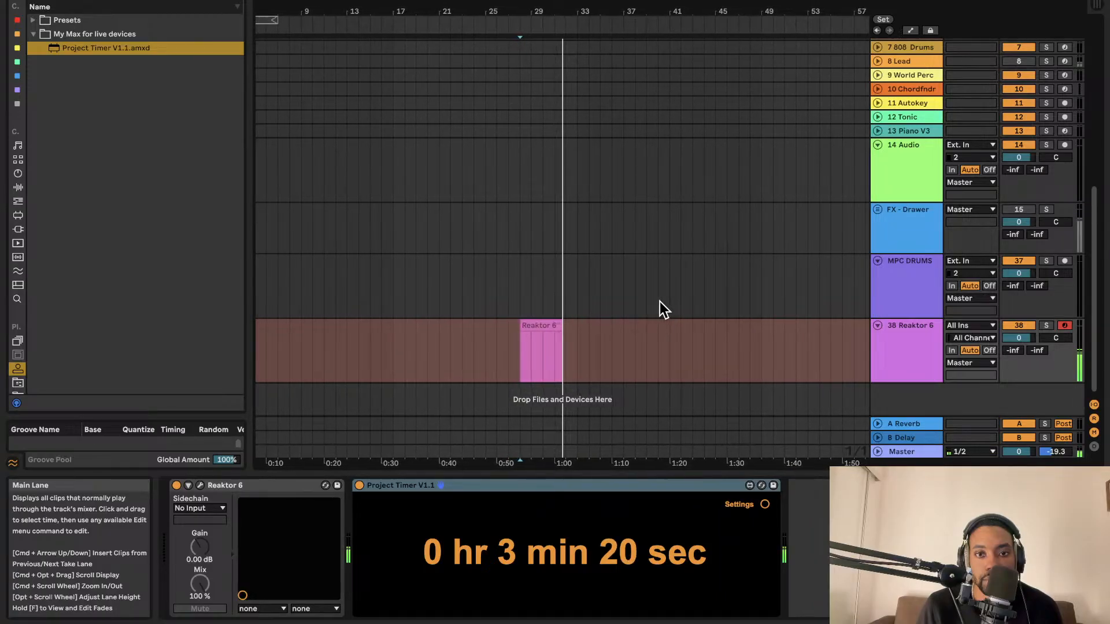
key(space)
scroll(554, 344, up, 3)
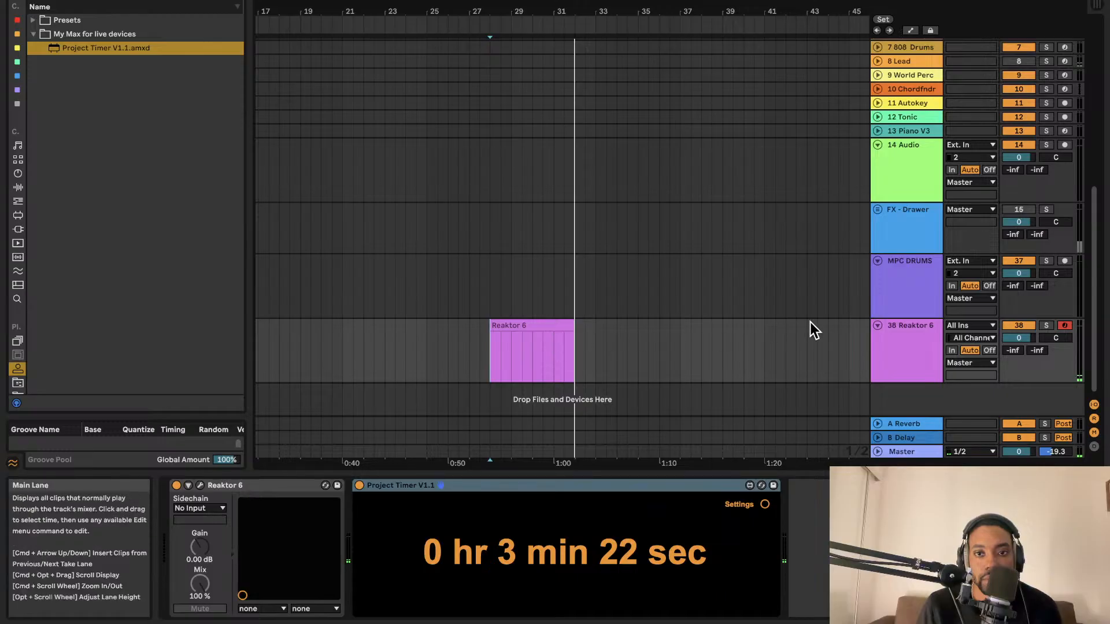
double_click(520, 323)
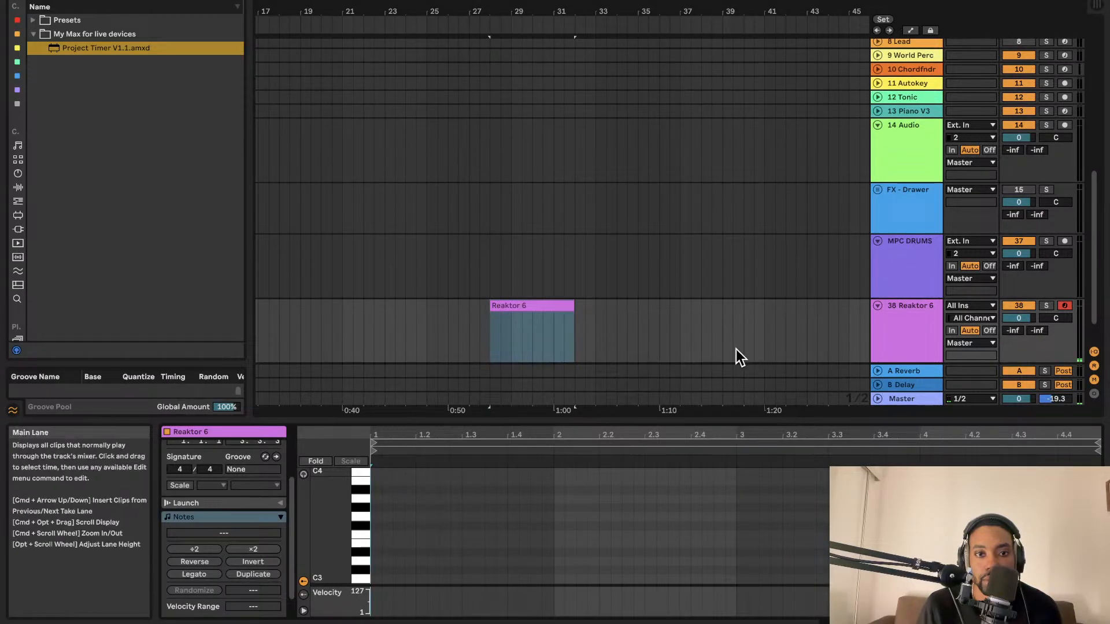
Step: Switch the Reaktor 6 track's monitoring to In and back to Auto, and display the track's device chain
click(952, 330)
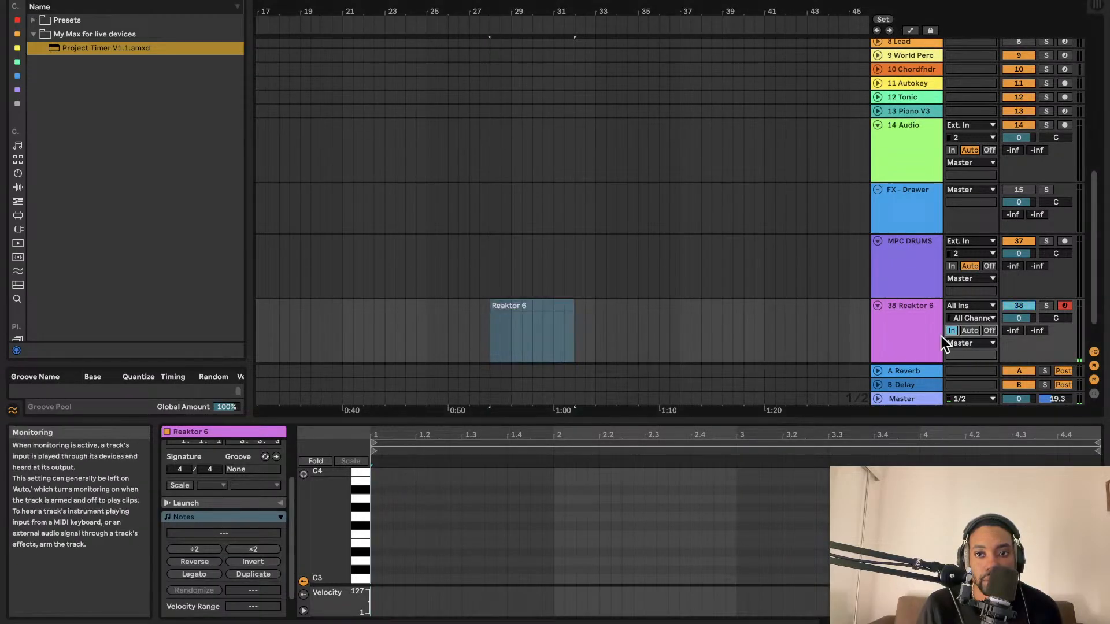
click(975, 327)
scroll(528, 370, down, 2)
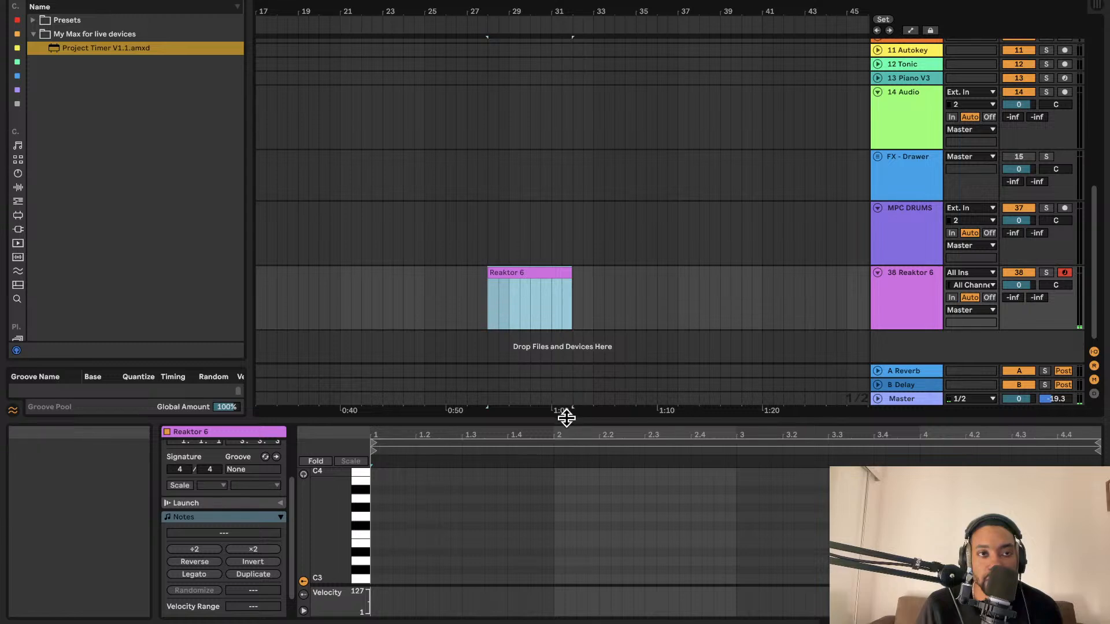
drag(566, 418, 567, 427)
double_click(926, 311)
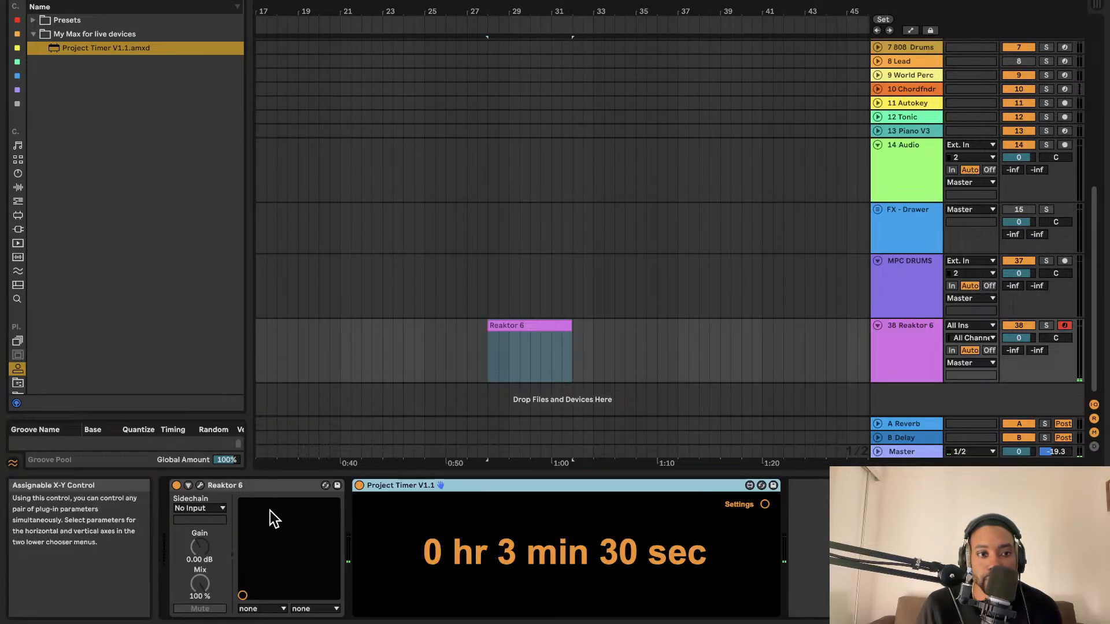
Step: Open the Reaktor 6 plug-in window and look over the patch's blocks, from Note In and Clock to the VCA and Reverb
click(200, 486)
scroll(443, 376, down, 4)
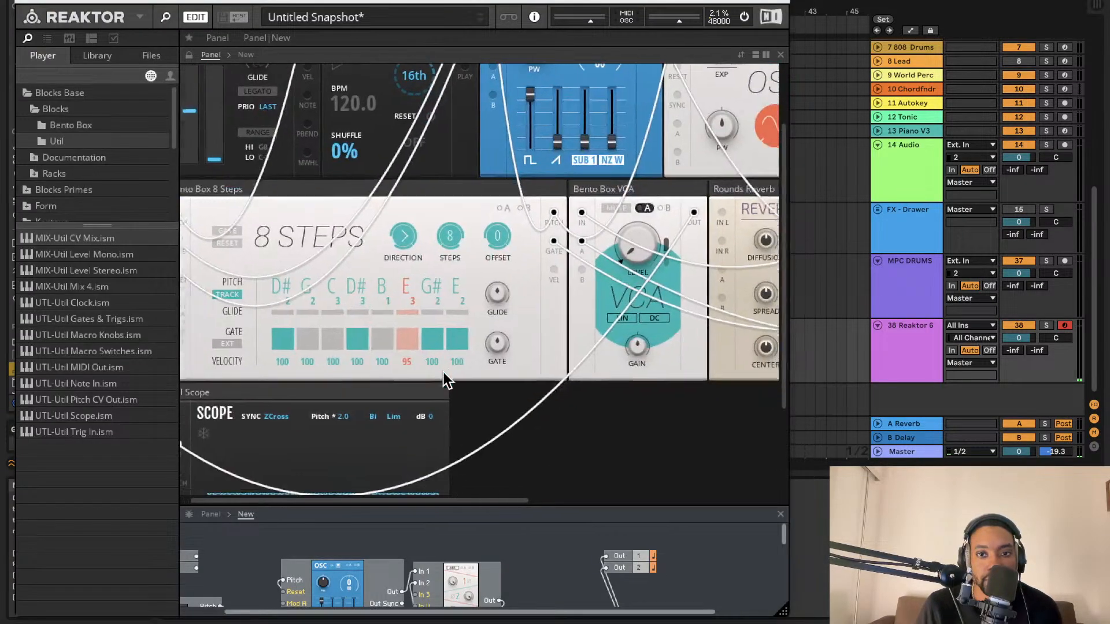
scroll(474, 294, right, 3)
scroll(508, 262, left, 3)
scroll(507, 261, up, 2)
scroll(507, 261, up, 2)
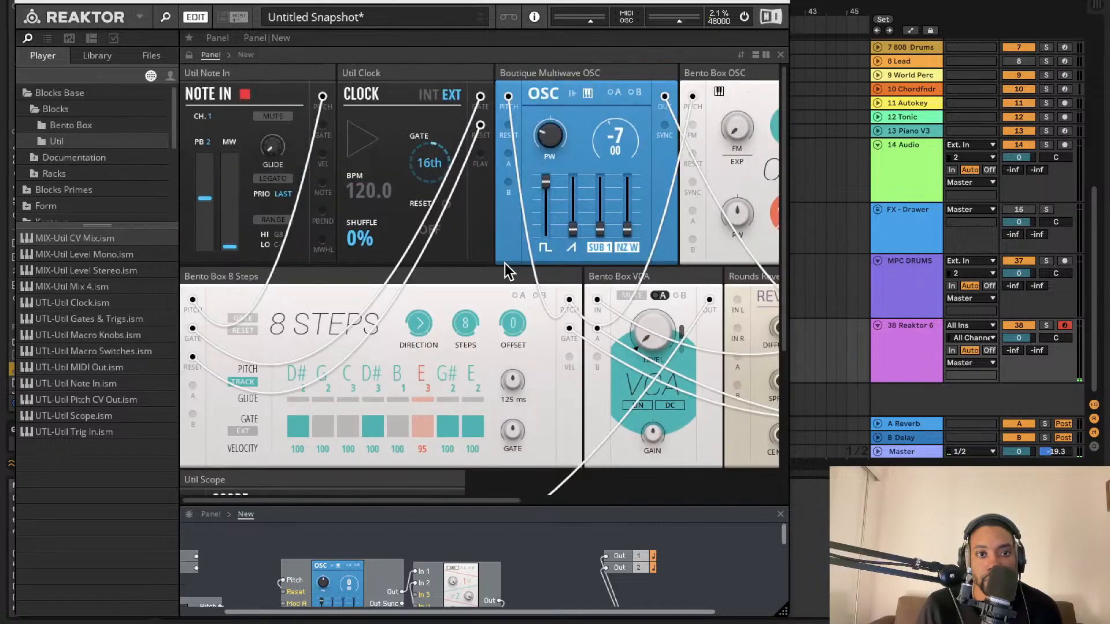
scroll(507, 261, right, 3)
scroll(362, 143, down, 1)
scroll(361, 144, right, 1)
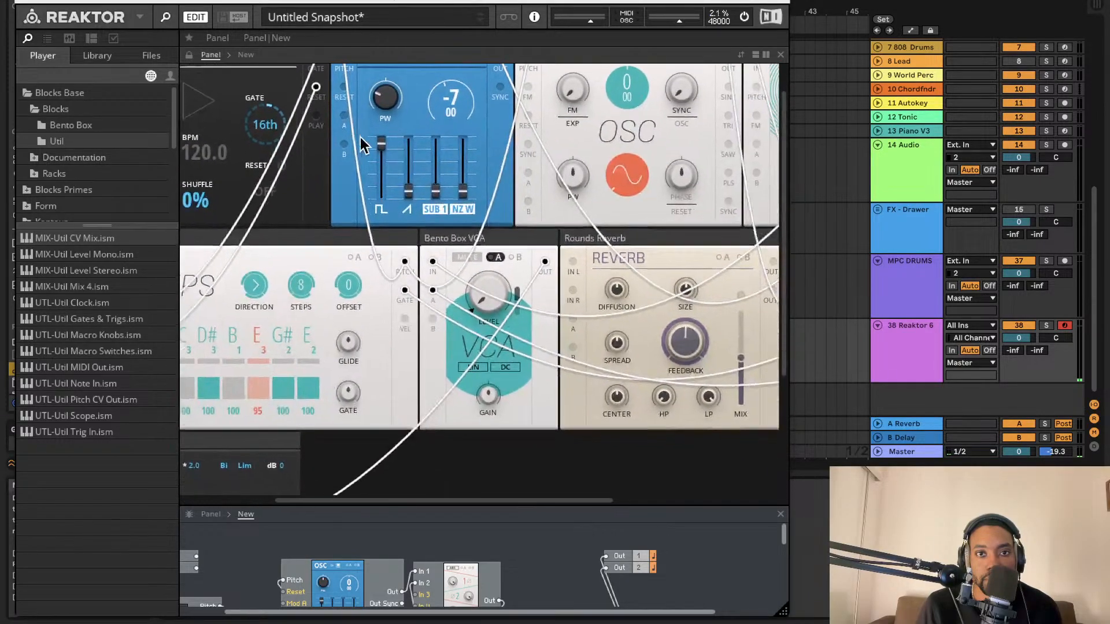
scroll(362, 144, up, 1)
scroll(362, 144, left, 1)
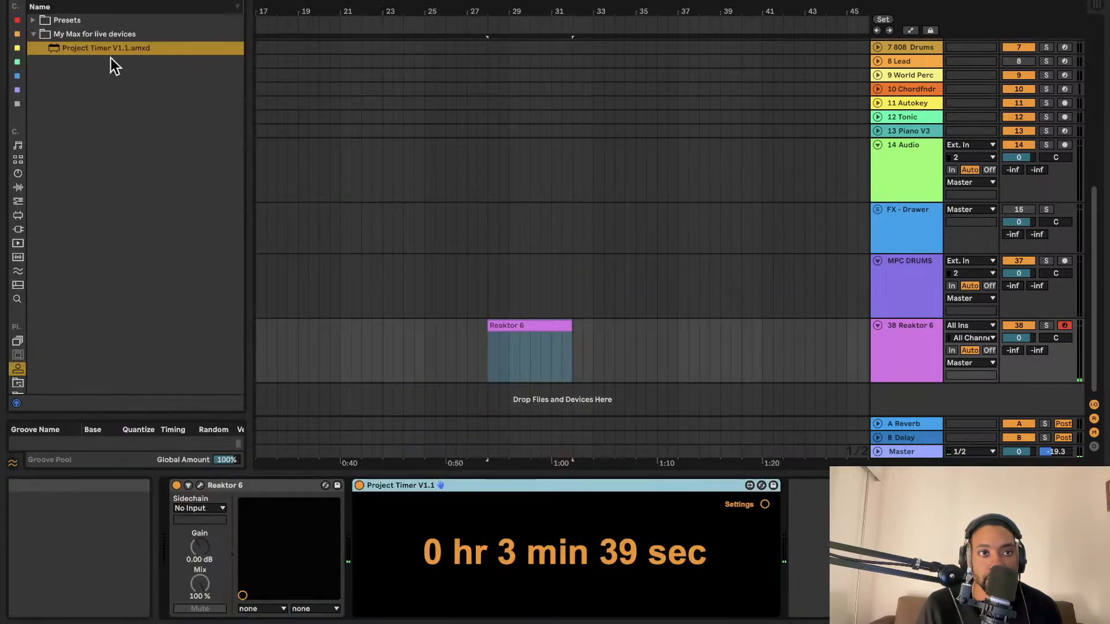
Step: Check the audio output device choices in the audio preferences, leaving the device setting as it is
click(410, 222)
key(super+comma)
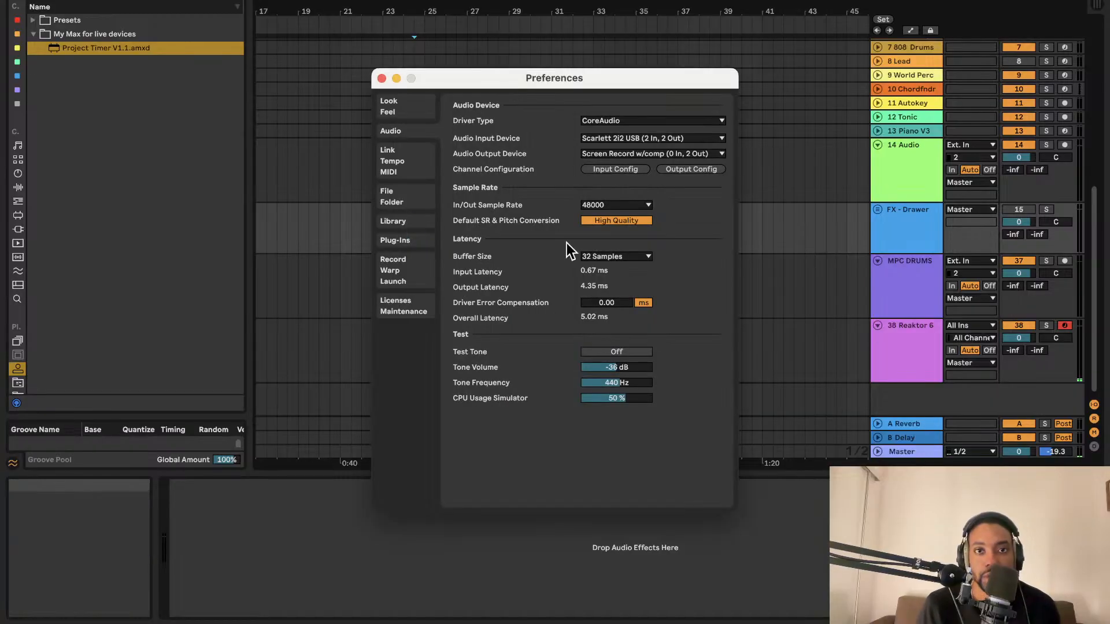
click(668, 156)
click(668, 156)
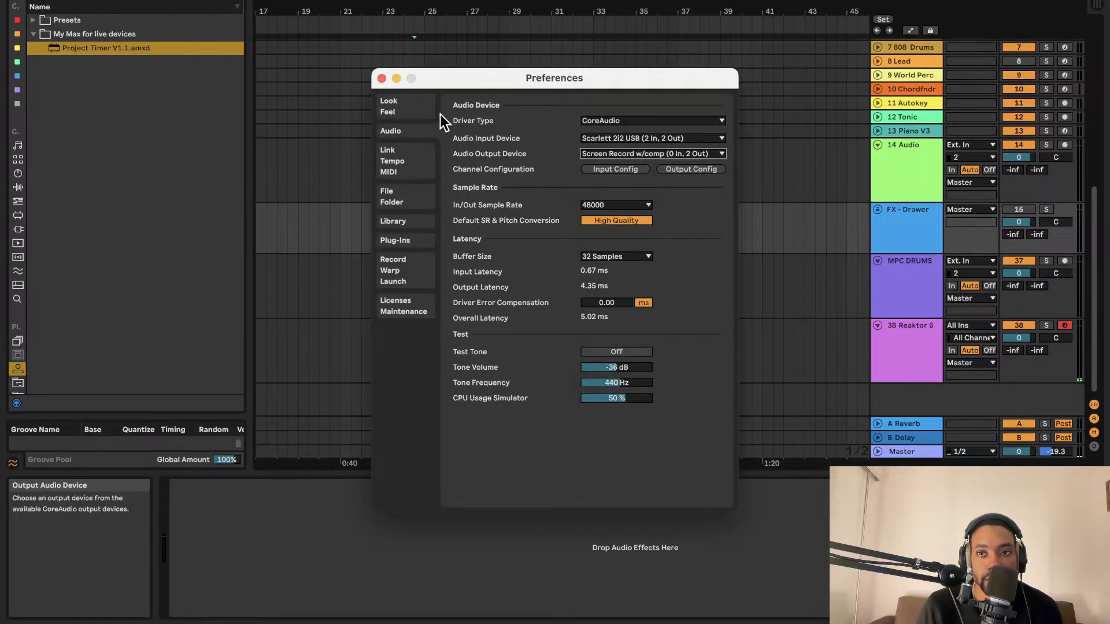
click(382, 78)
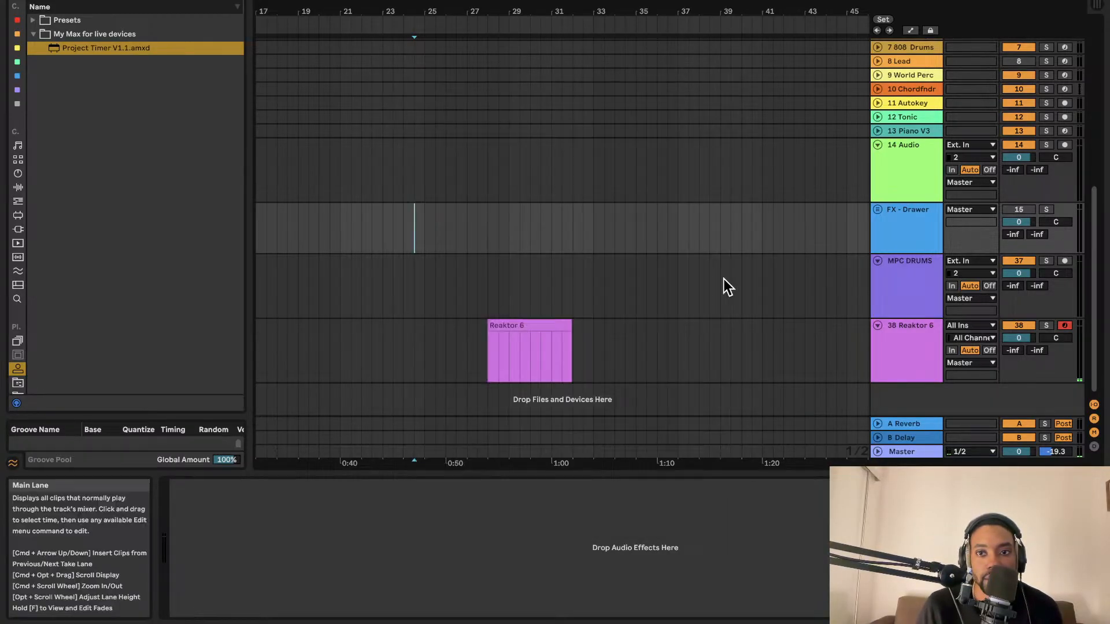
Step: Insert a new audio track with Resampling input below the Reaktor 6 track and arm it for recording
right_click(928, 403)
key(super+t)
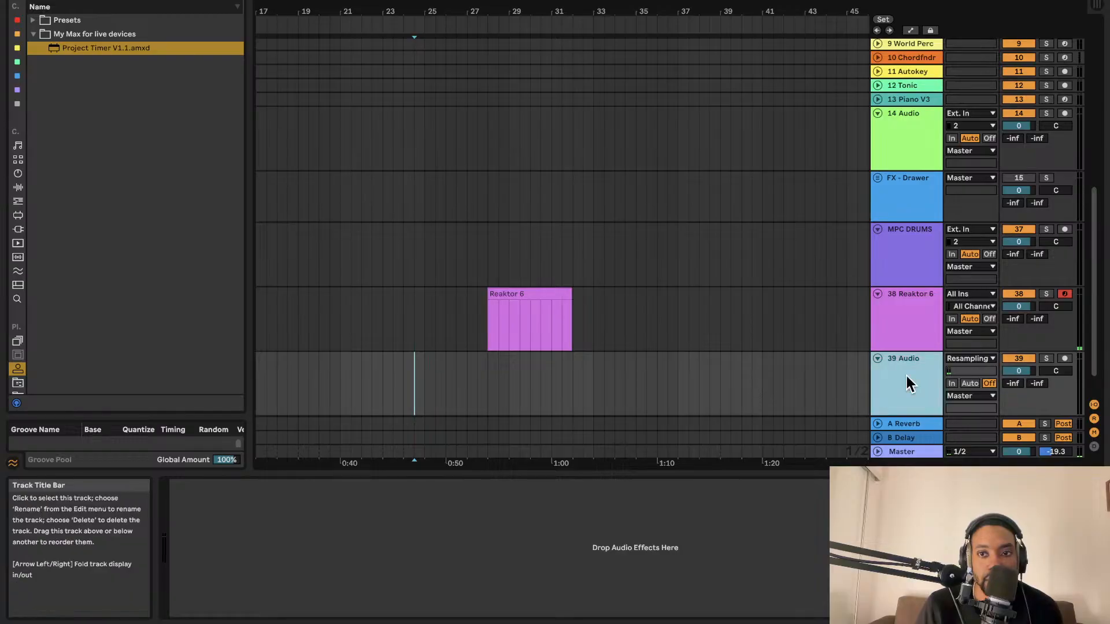
click(1064, 359)
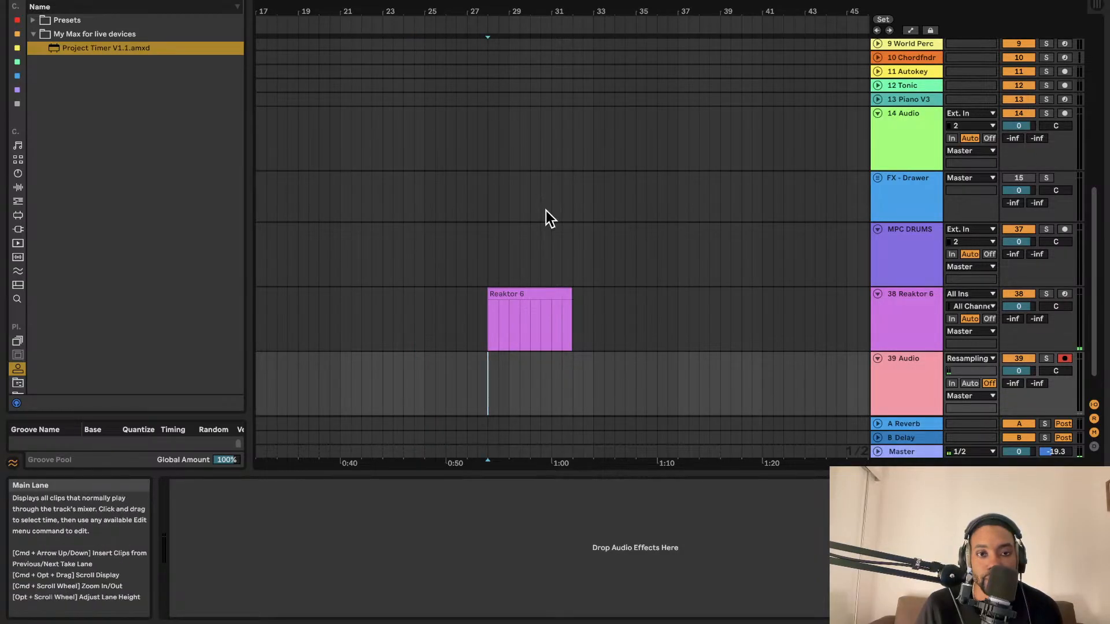
Step: Record Reaktor's output onto the new audio track from bar 28 and trim the clip's end to match the MIDI clip at bar 32
key(space)
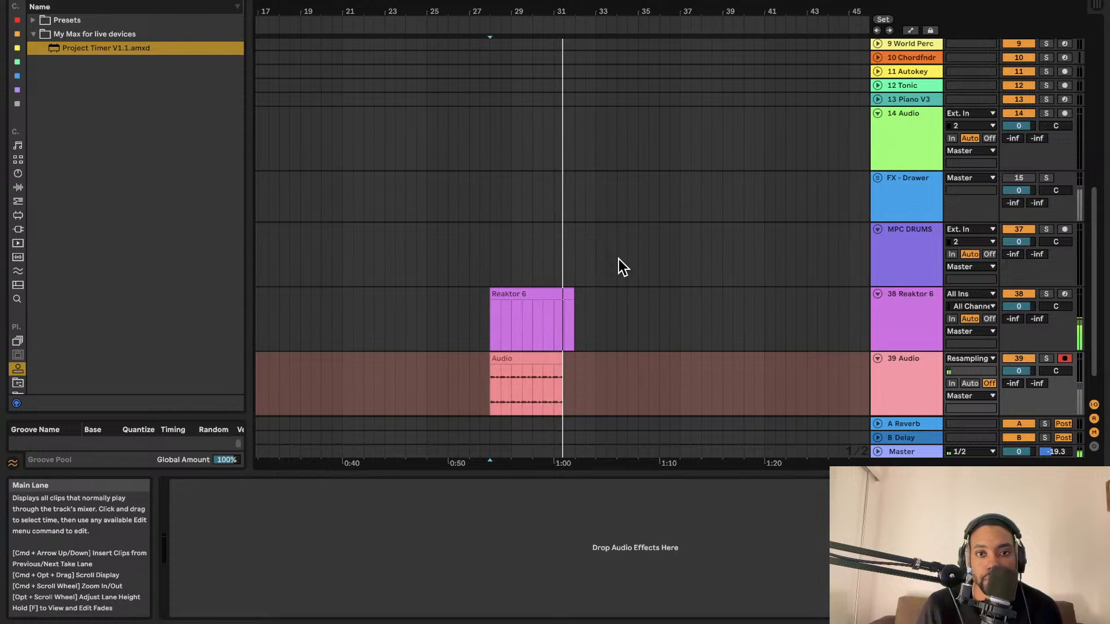
key(space)
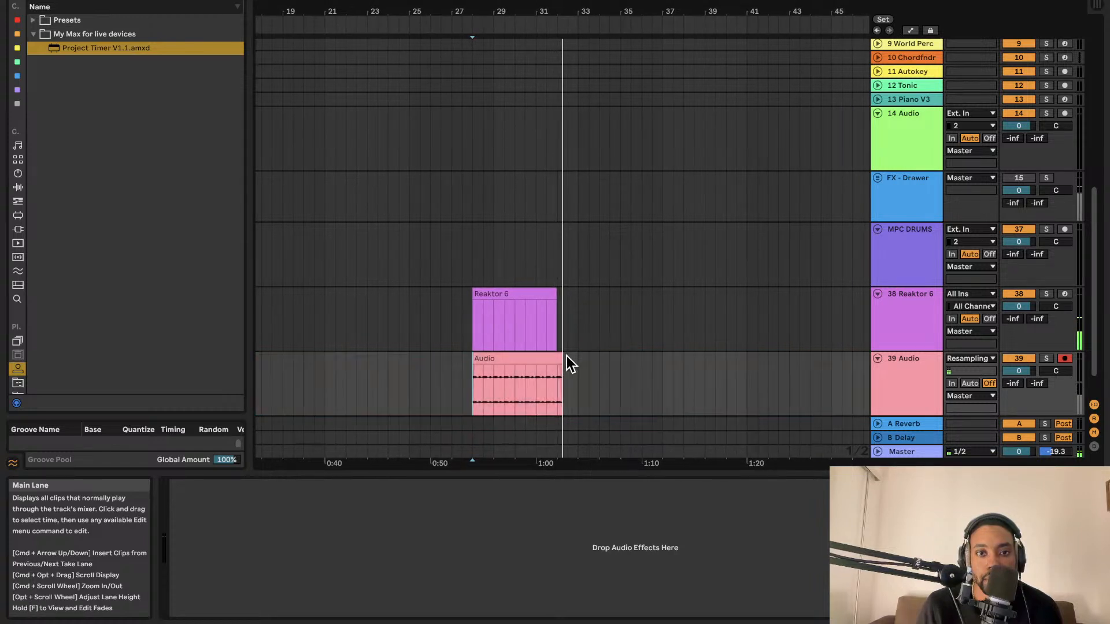
click(561, 359)
drag(555, 355, 543, 356)
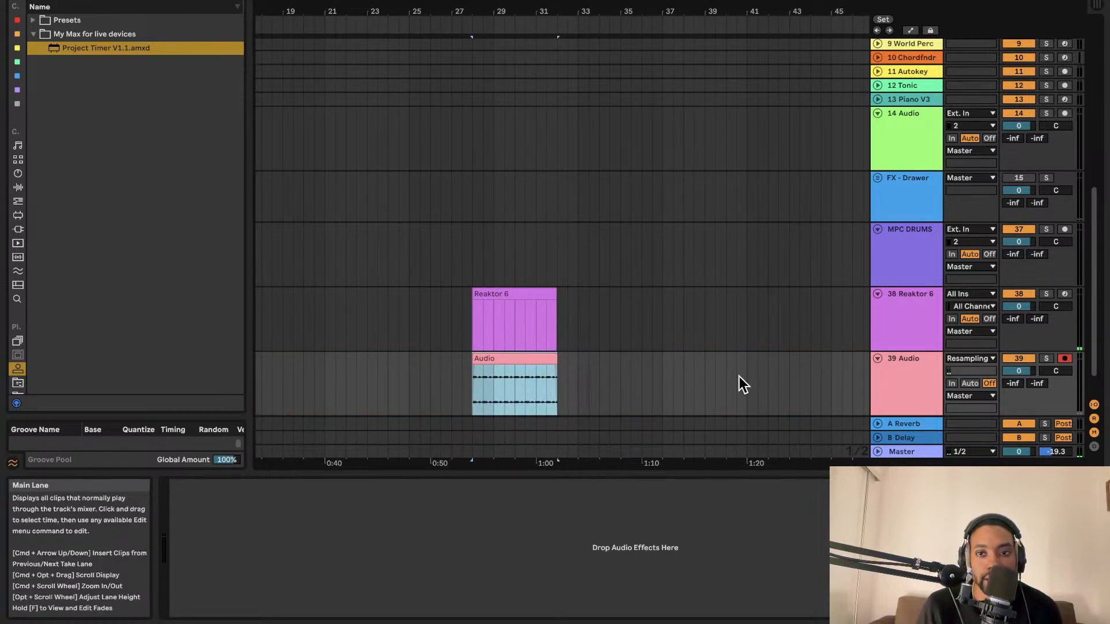
Step: Mute the Reaktor 6 track and play back the recorded audio clip from its start
click(1019, 294)
click(483, 370)
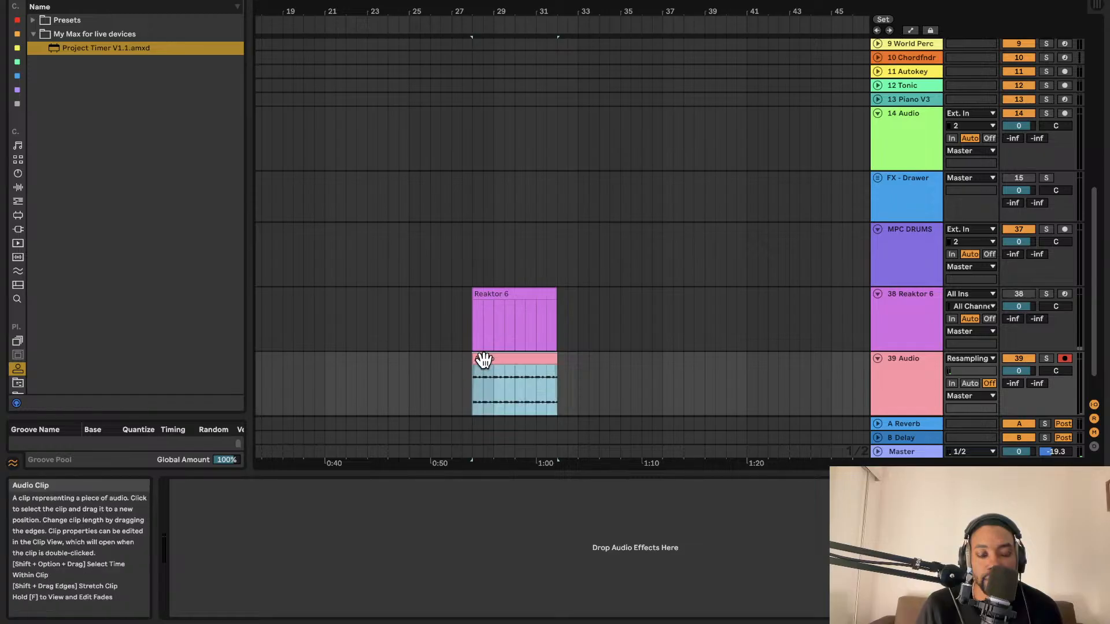
scroll(509, 370, left, 3)
key(plus)
key(plus)
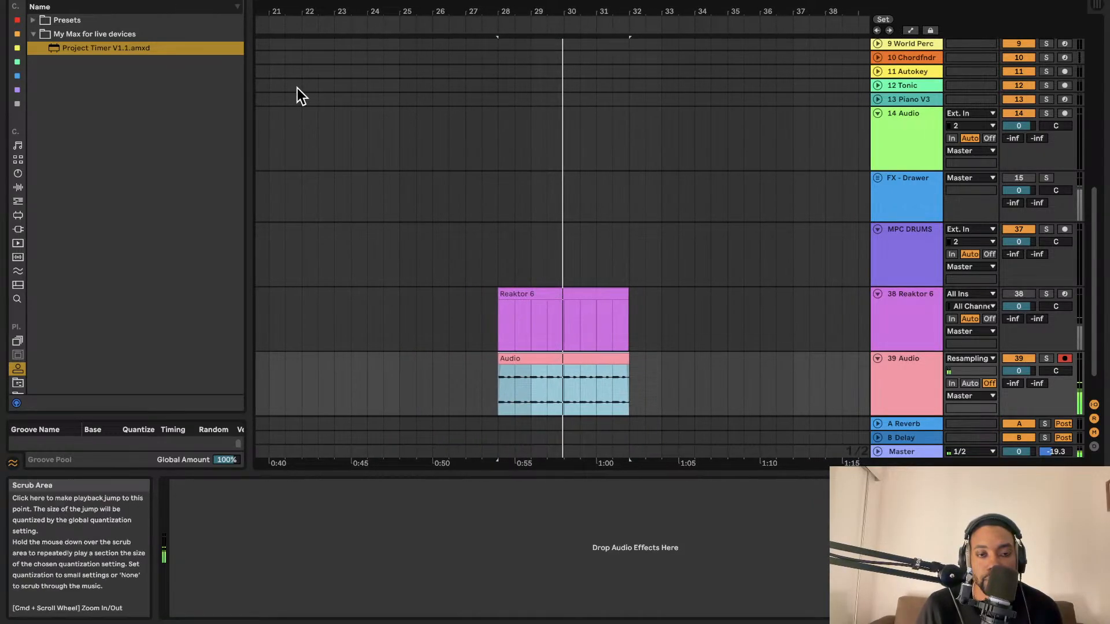
key(plus)
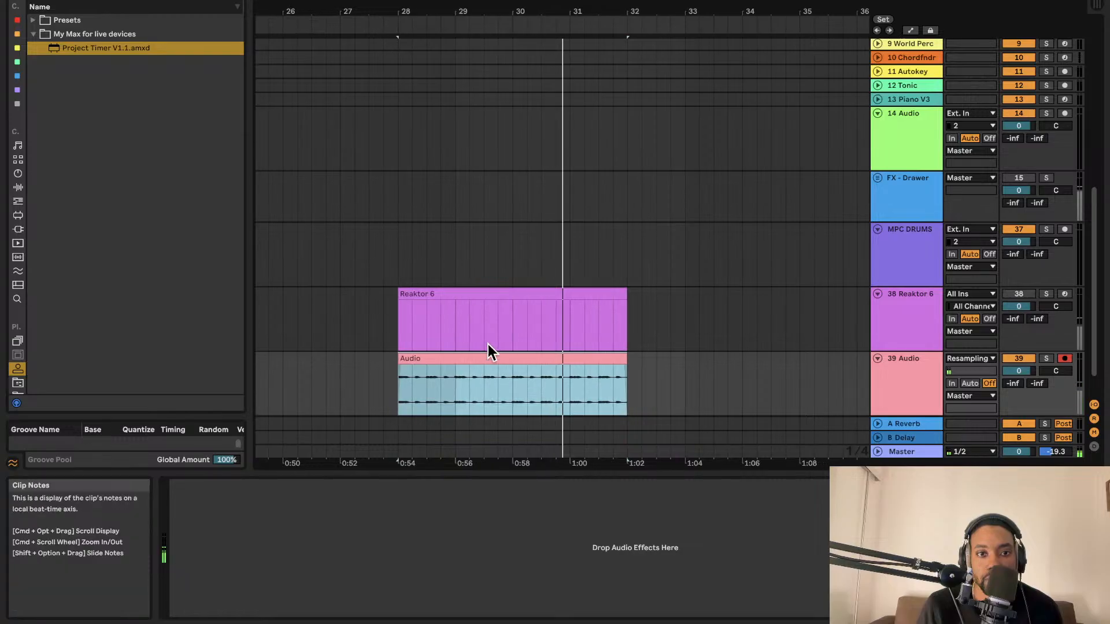
Step: Stop playback and fold the Reaktor 6 track in the arrangement
click(525, 292)
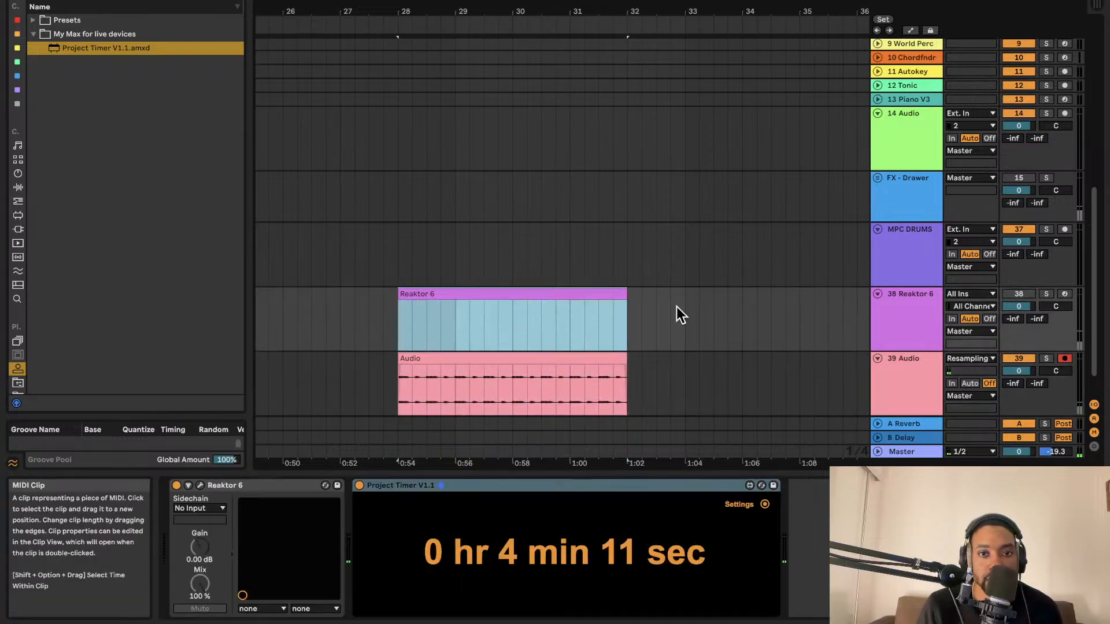
click(877, 294)
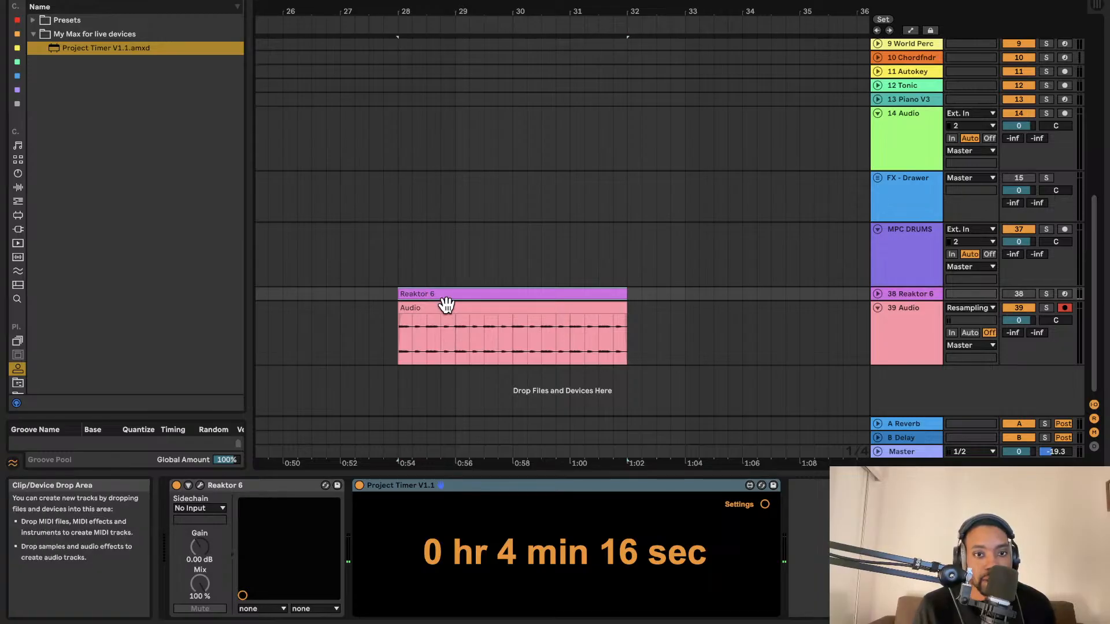
click(446, 304)
Step: Select the 39 Audio track and open its recorded clip in the clip editor
scroll(438, 322, left, 3)
click(913, 332)
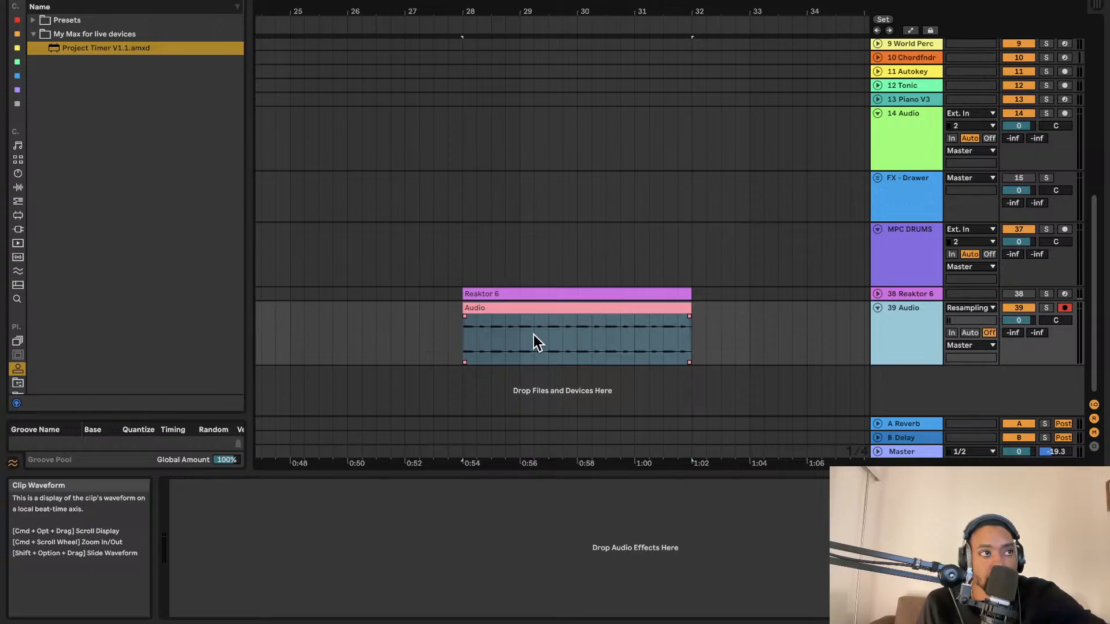
click(919, 332)
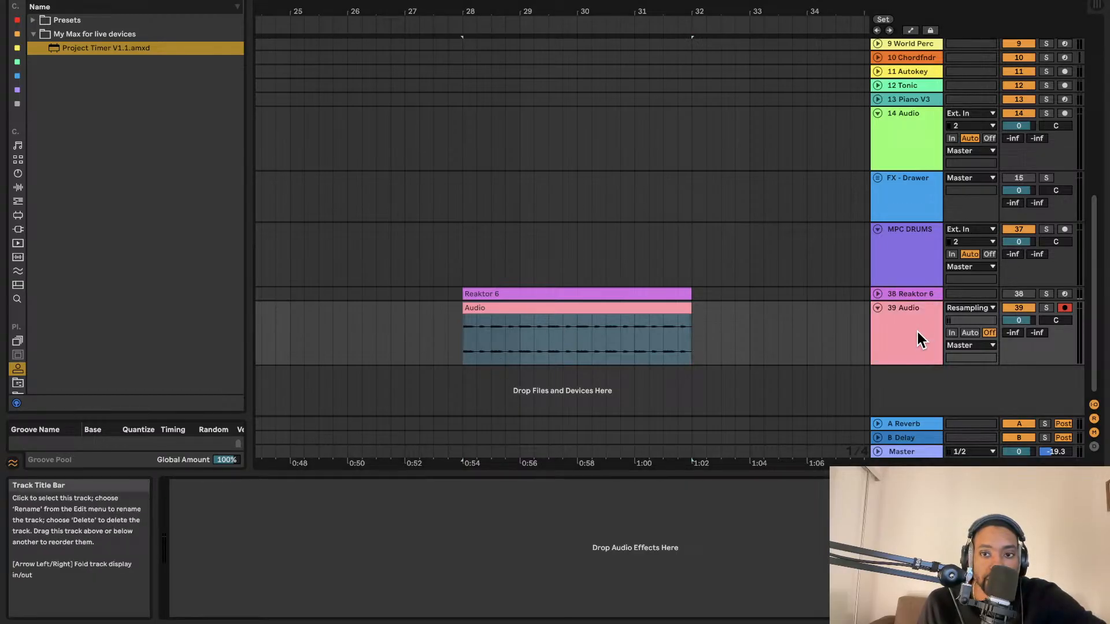
double_click(564, 309)
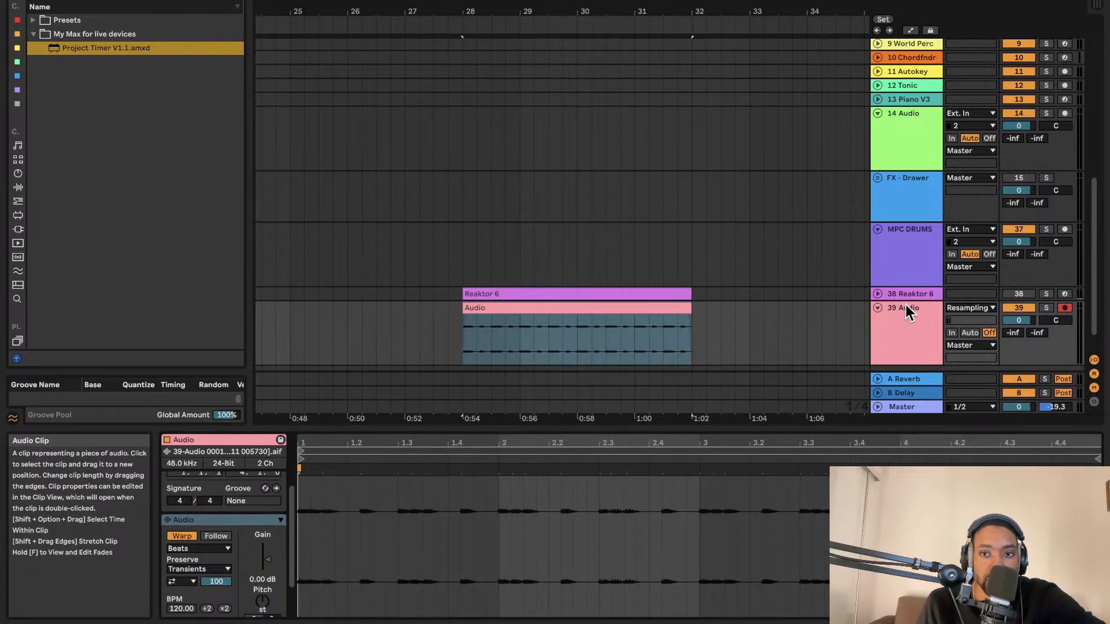
Step: Reopen the Reaktor 6 window and enlarge the structure view by moving the divider up
click(911, 294)
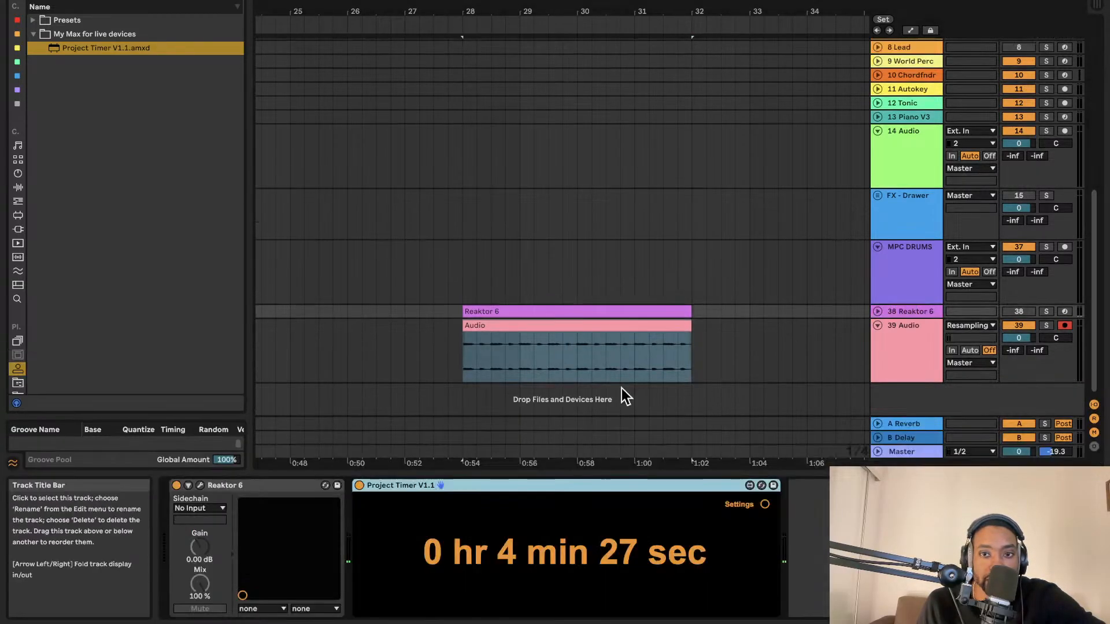
click(200, 484)
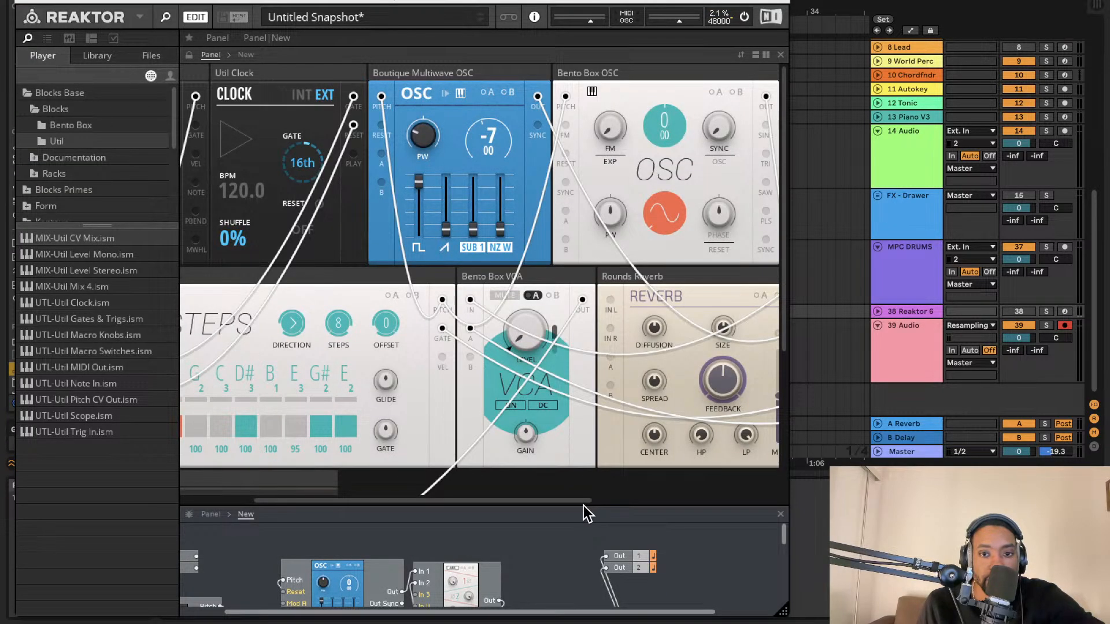
drag(584, 504, 623, 260)
scroll(476, 356, left, 1)
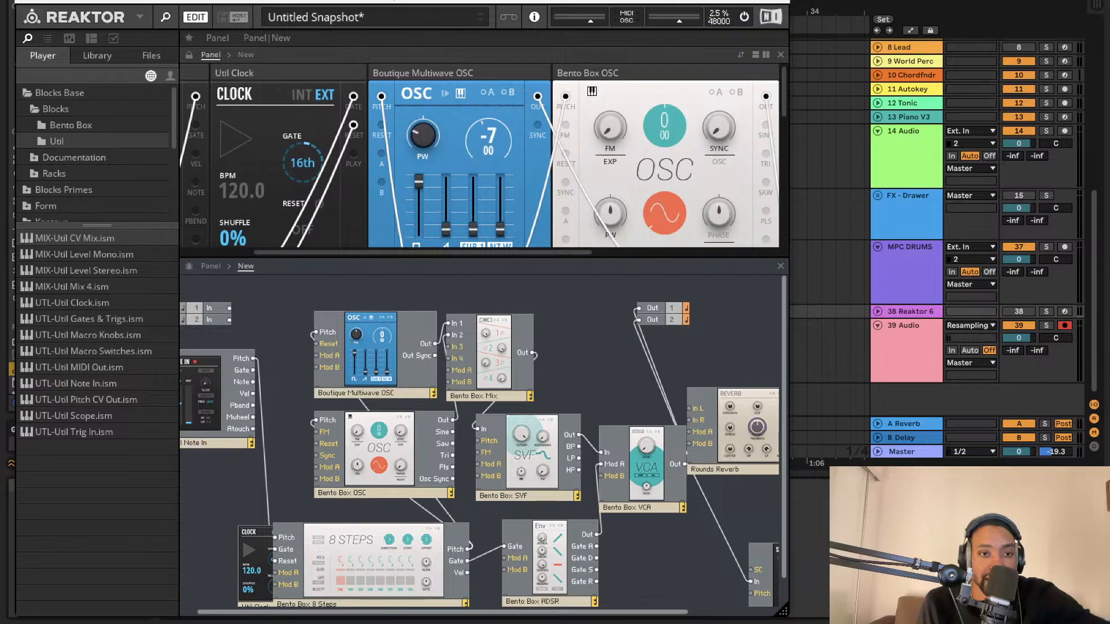
Step: Add a Bento LFO block beside the Bento Box OSC and connect its output to the oscillator's Mod A input
click(93, 126)
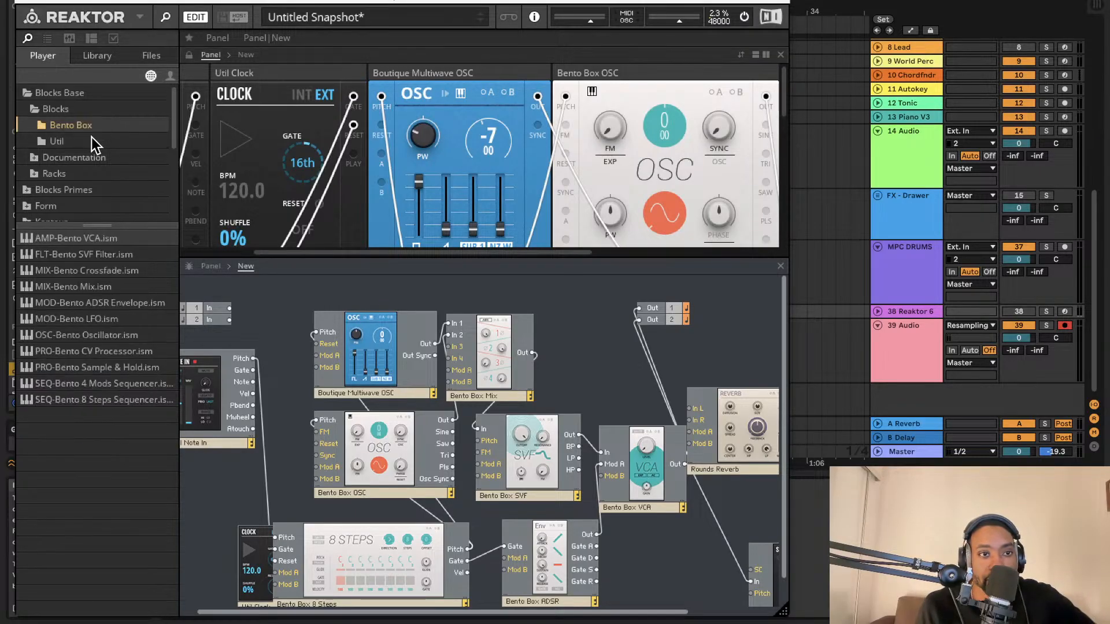
drag(86, 318, 288, 458)
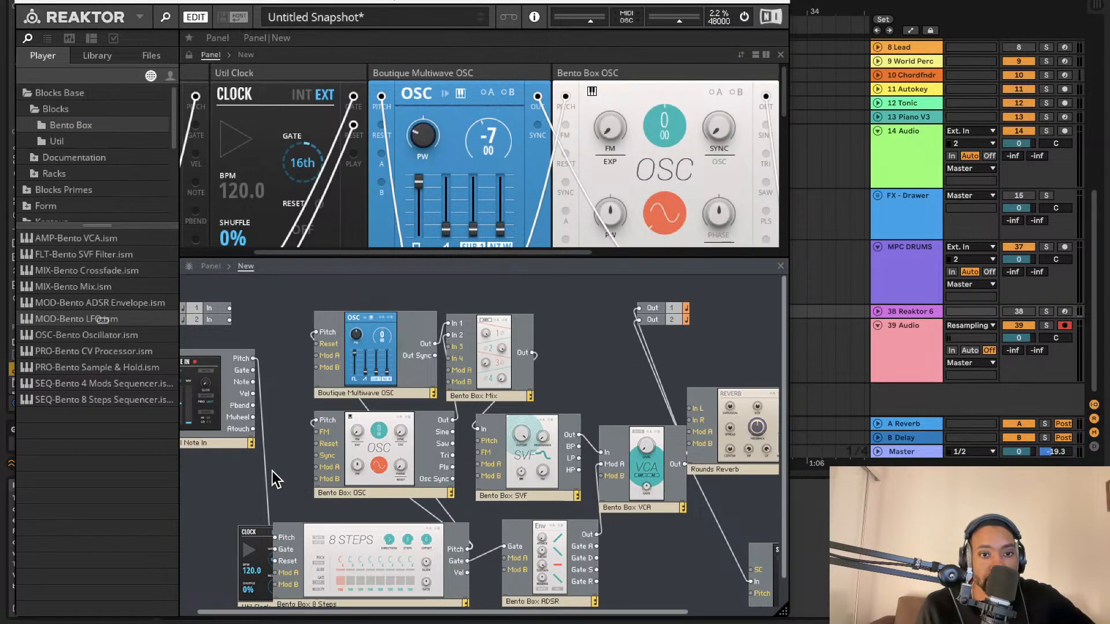
scroll(269, 470, down, 2)
drag(103, 318, 237, 457)
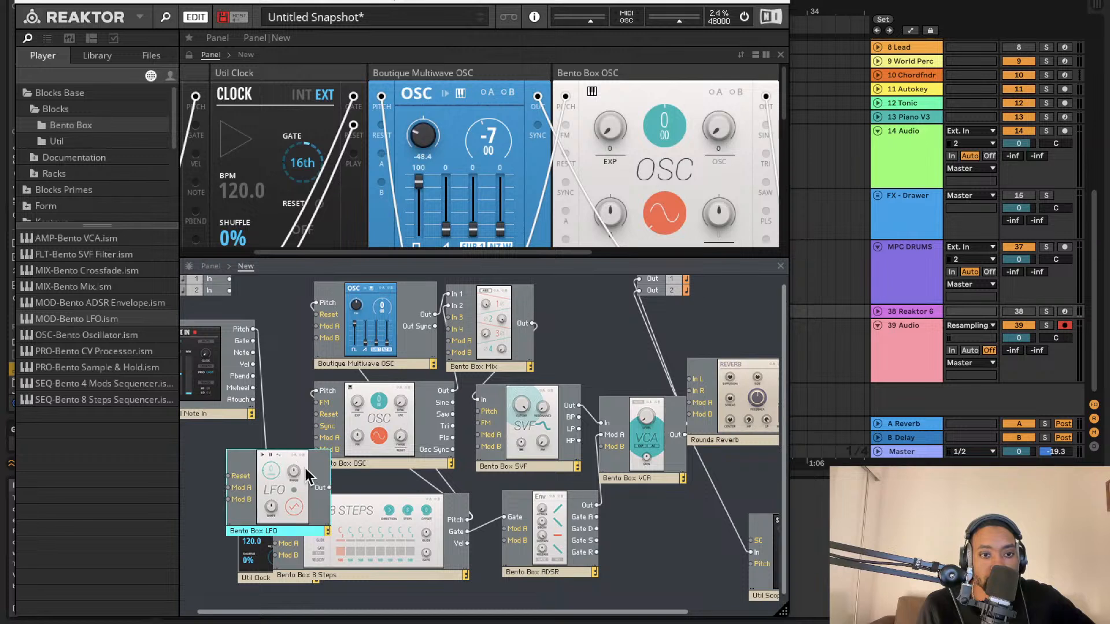
drag(326, 439, 318, 437)
drag(263, 480, 192, 475)
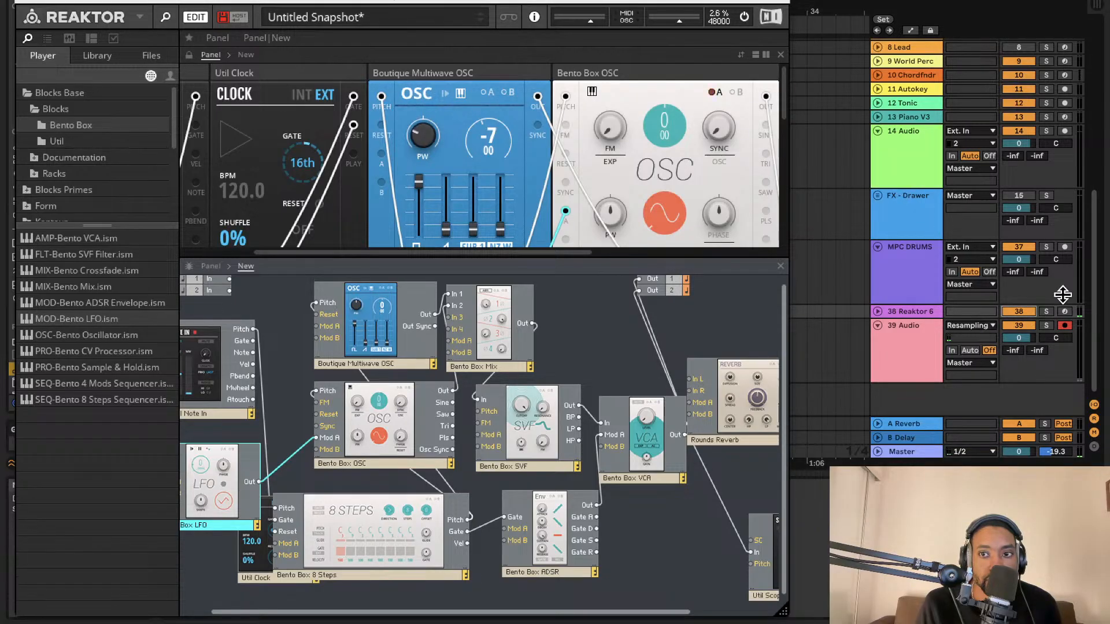
Step: Mute the Reaktor 6 track, delete the Bento Box LFO from the structure and close the Reaktor window
click(1027, 314)
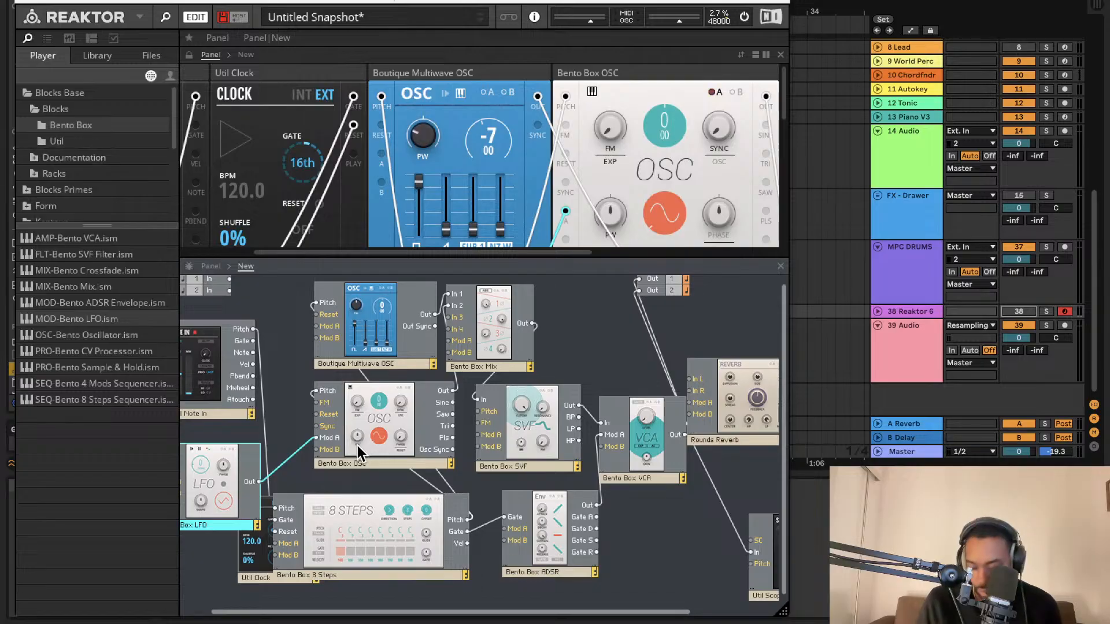
key(Delete)
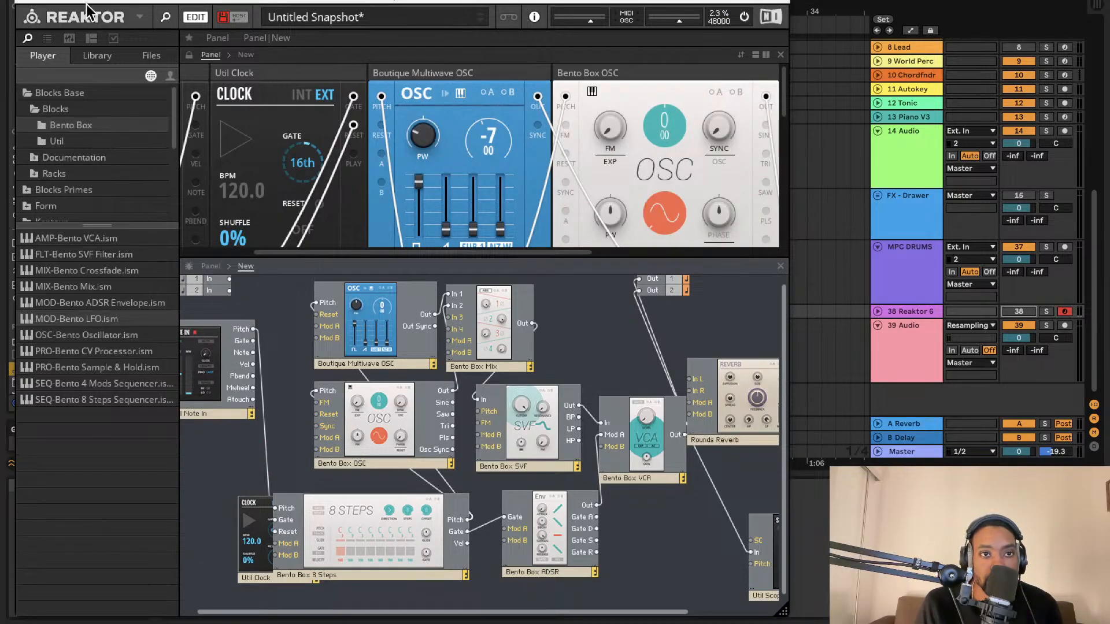
click(19, 3)
Step: Unfold and unmute the Reaktor 6 track and arm it for recording
click(876, 310)
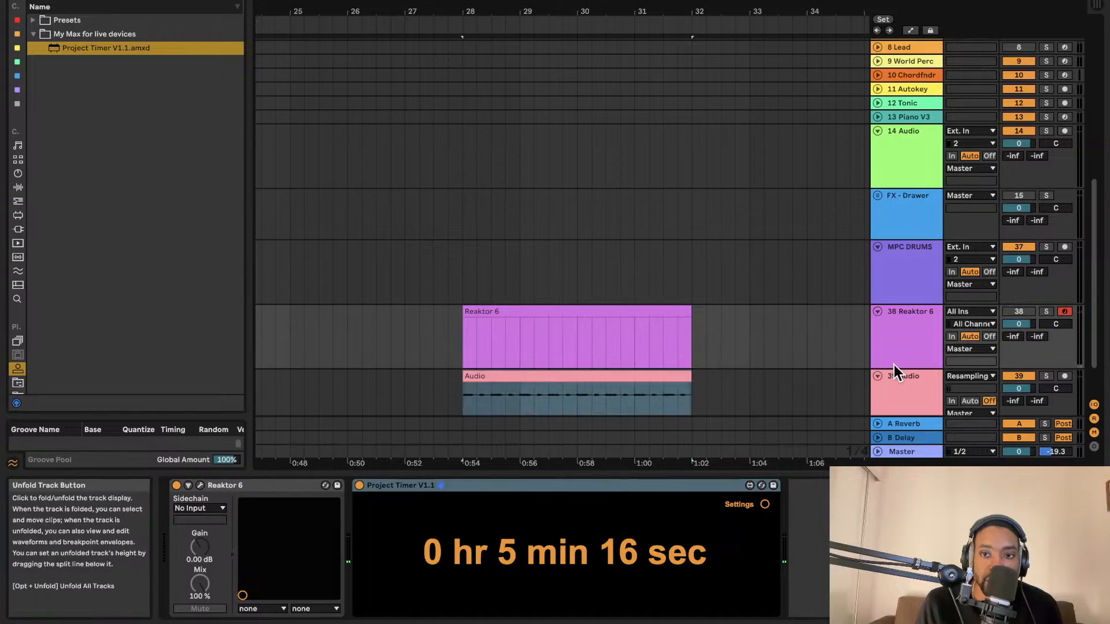
click(1064, 310)
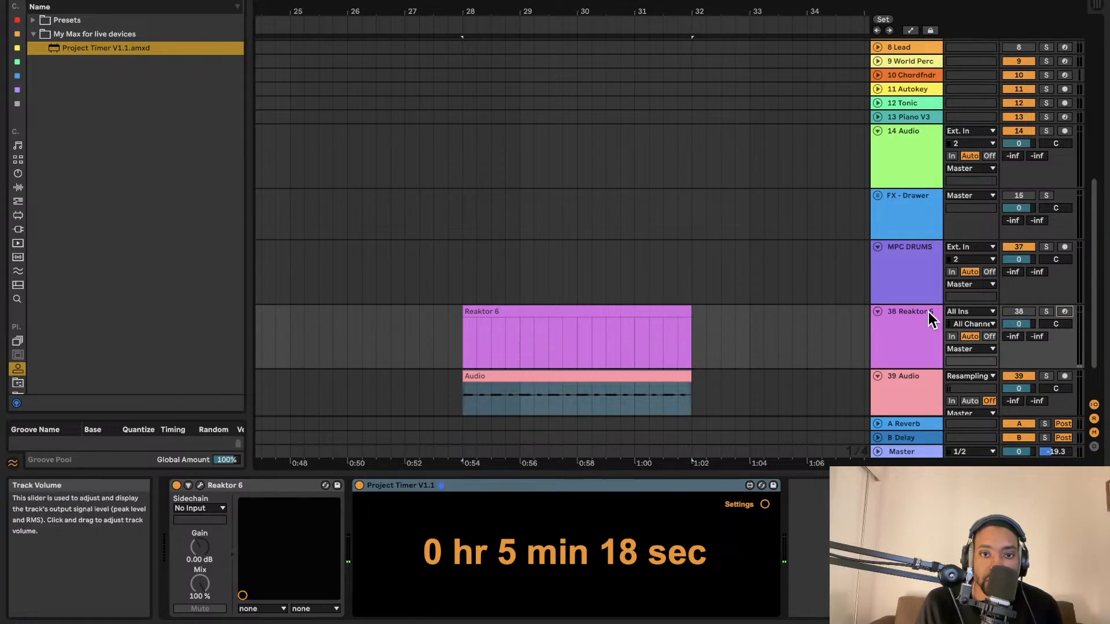
click(1021, 311)
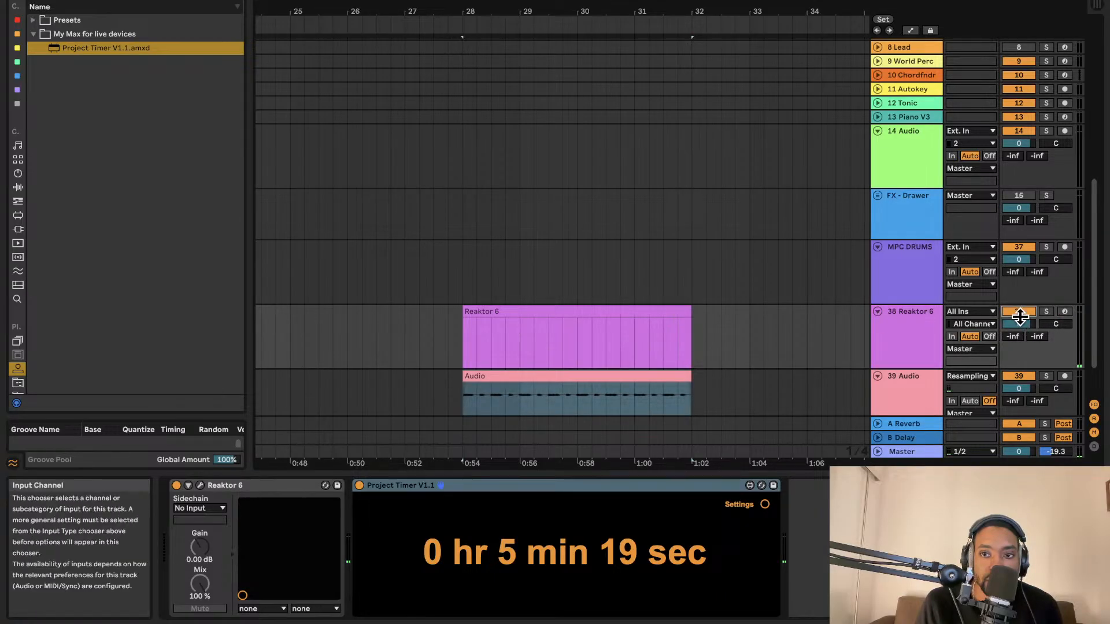
click(1064, 311)
Step: Reopen the Reaktor window below the arrangement tracks and deactivate the recorded clip on the 39 Audio track
click(198, 485)
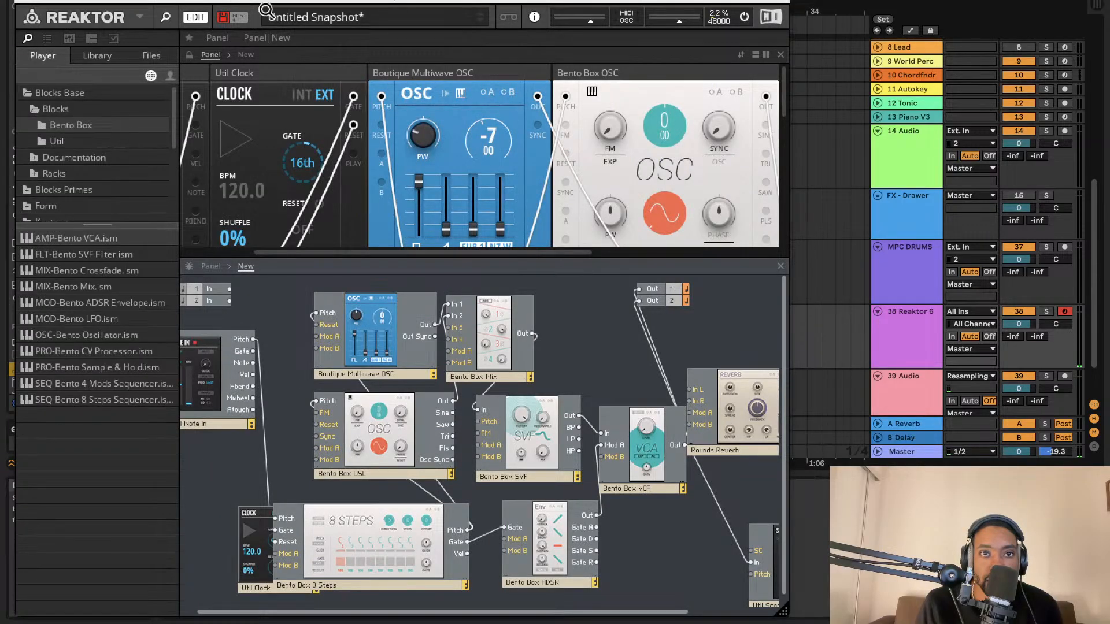
drag(599, 2, 588, 470)
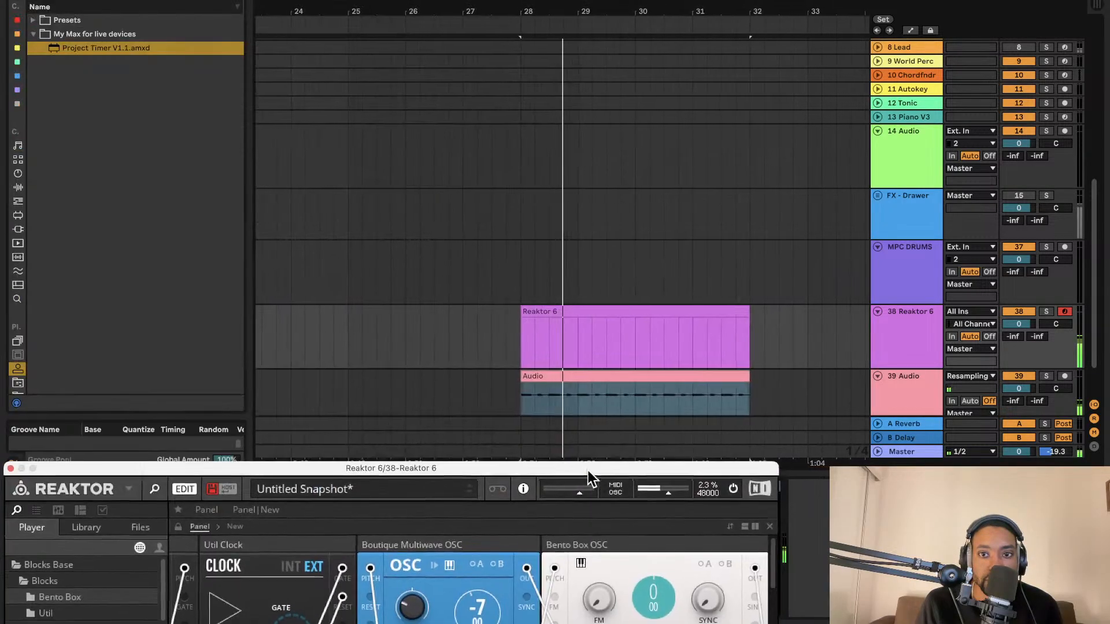
click(646, 377)
key(0)
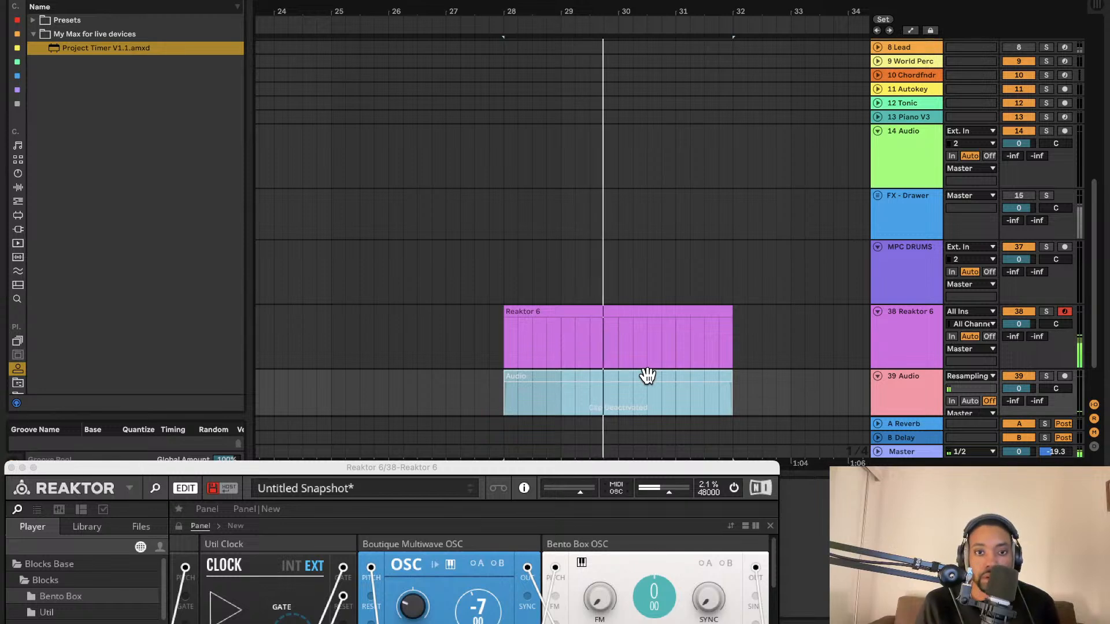
Step: Bring the Reaktor window fully into view, add a Bento LFO block and connect its output to the Bento Box OSC's Mod A input
double_click(571, 470)
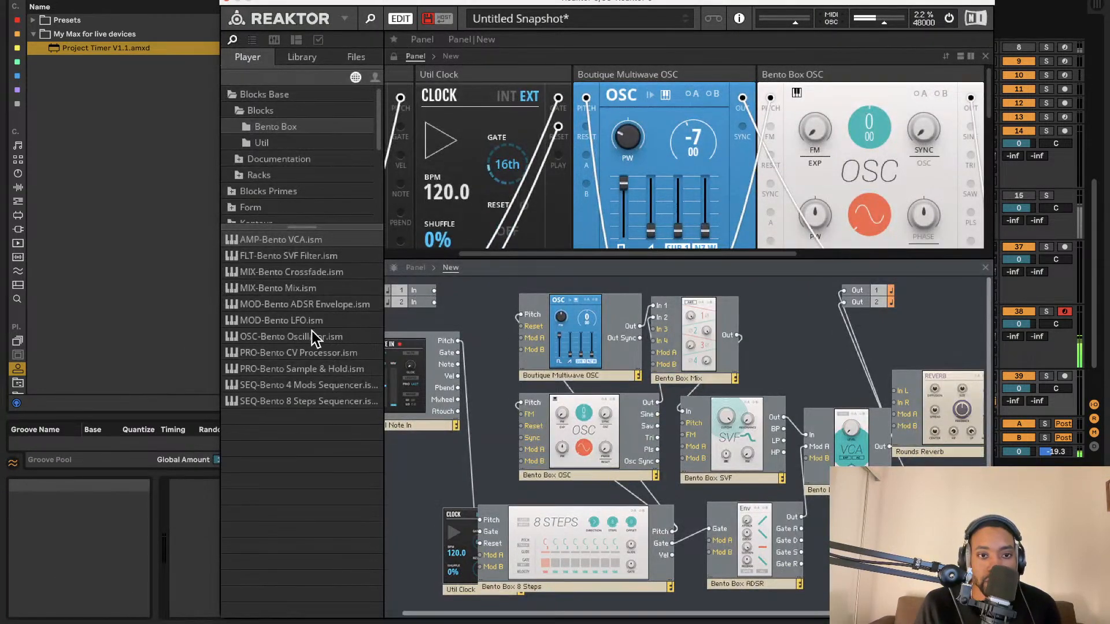
drag(309, 321, 466, 481)
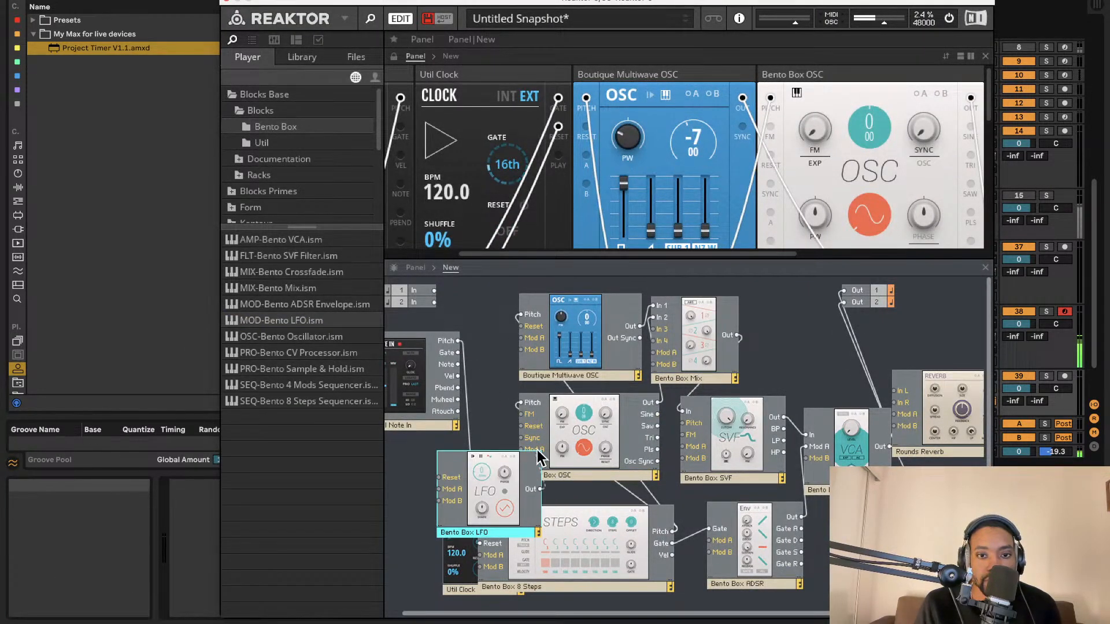
drag(536, 450, 416, 480)
scroll(814, 151, right, 5)
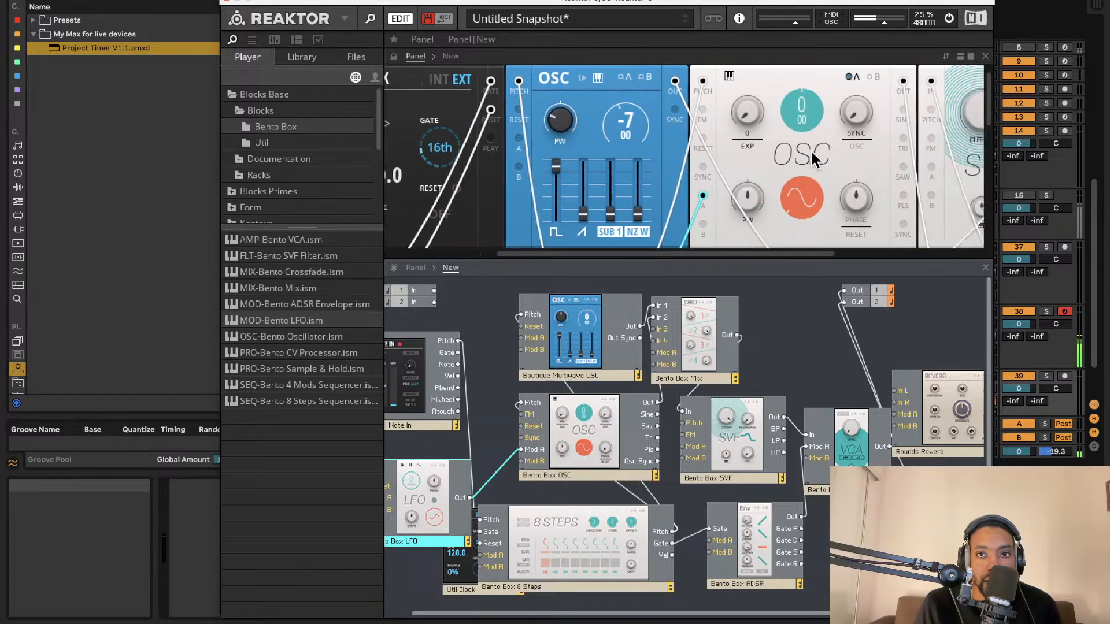
Step: Switch the Bento Box OSC to its Mod A amounts and set the Bento Box LFO's rate to about 0.70 Hz
click(770, 79)
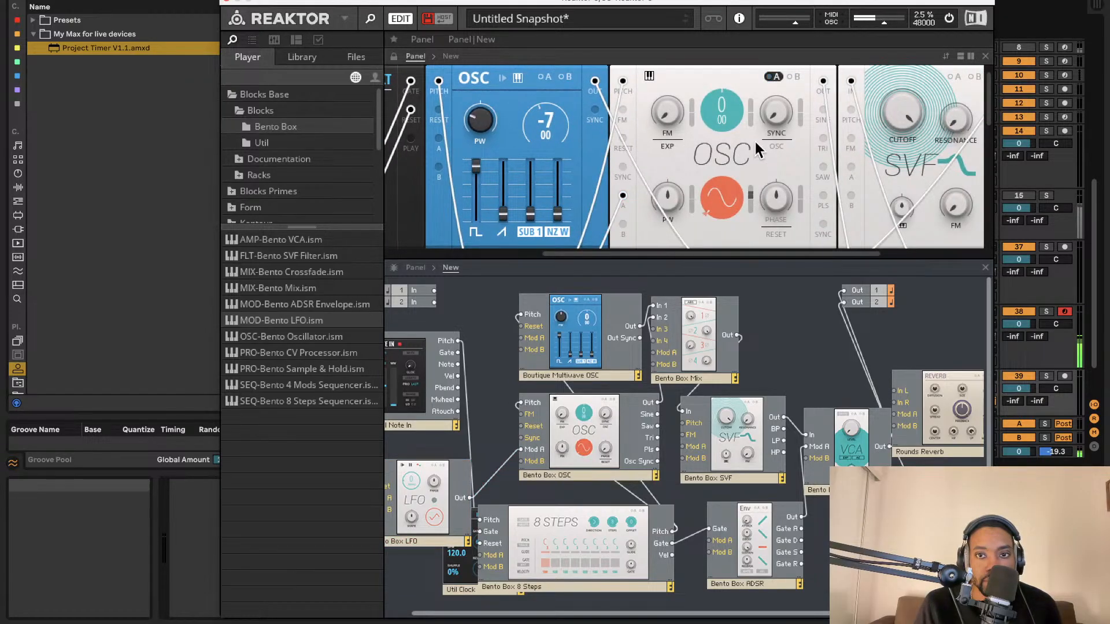
scroll(763, 141, right, 3)
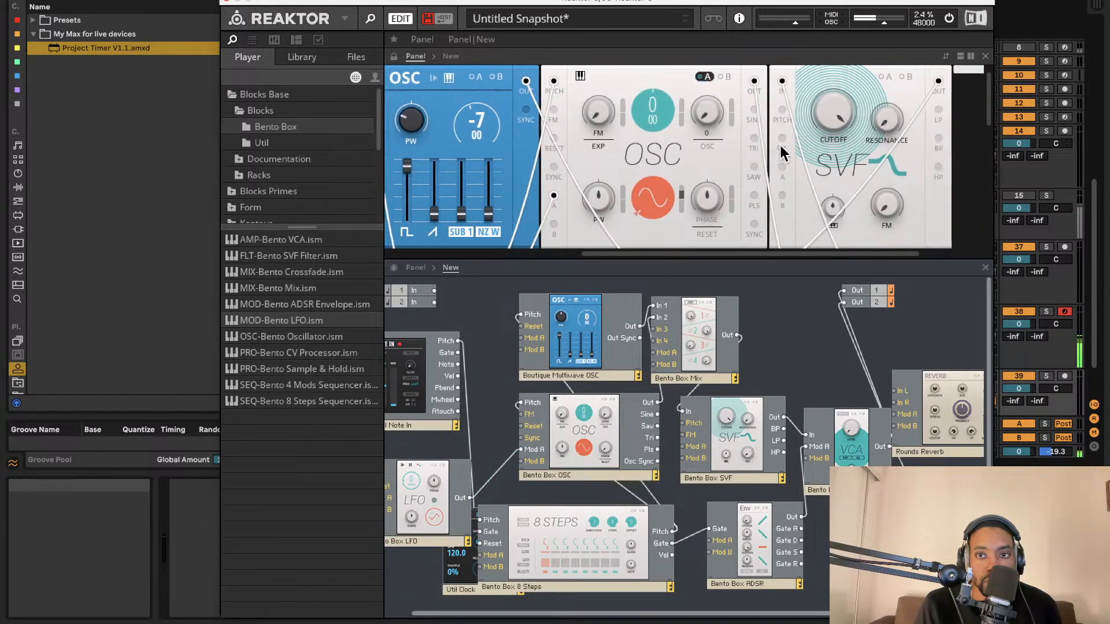
scroll(780, 153, right, 10)
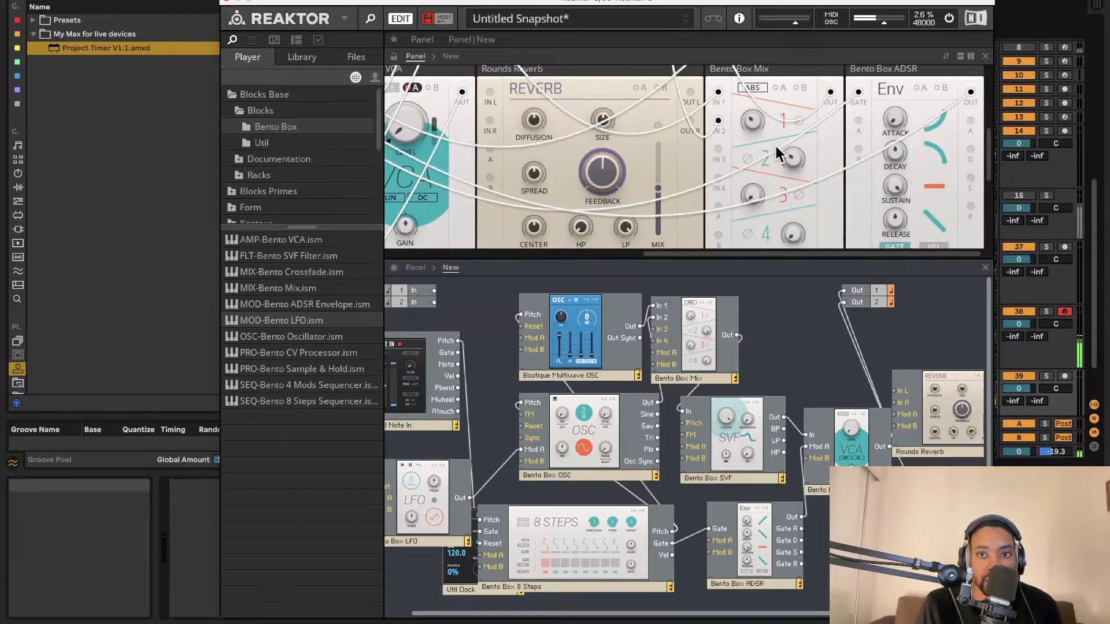
scroll(738, 158, left, 4)
scroll(731, 157, down, 5)
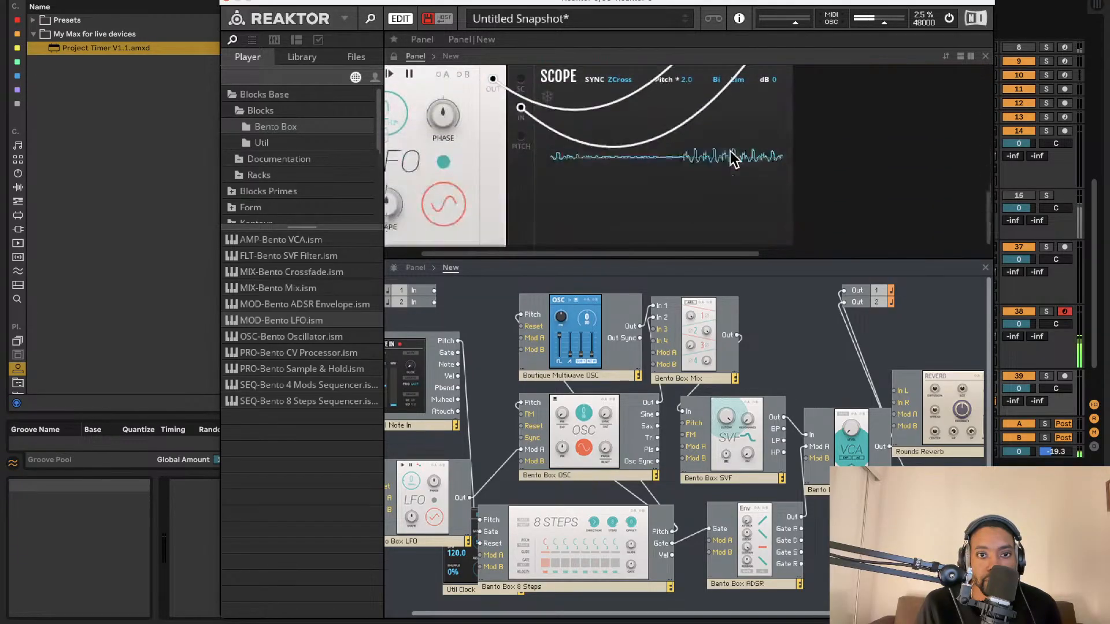
scroll(731, 157, up, 2)
scroll(731, 157, left, 1)
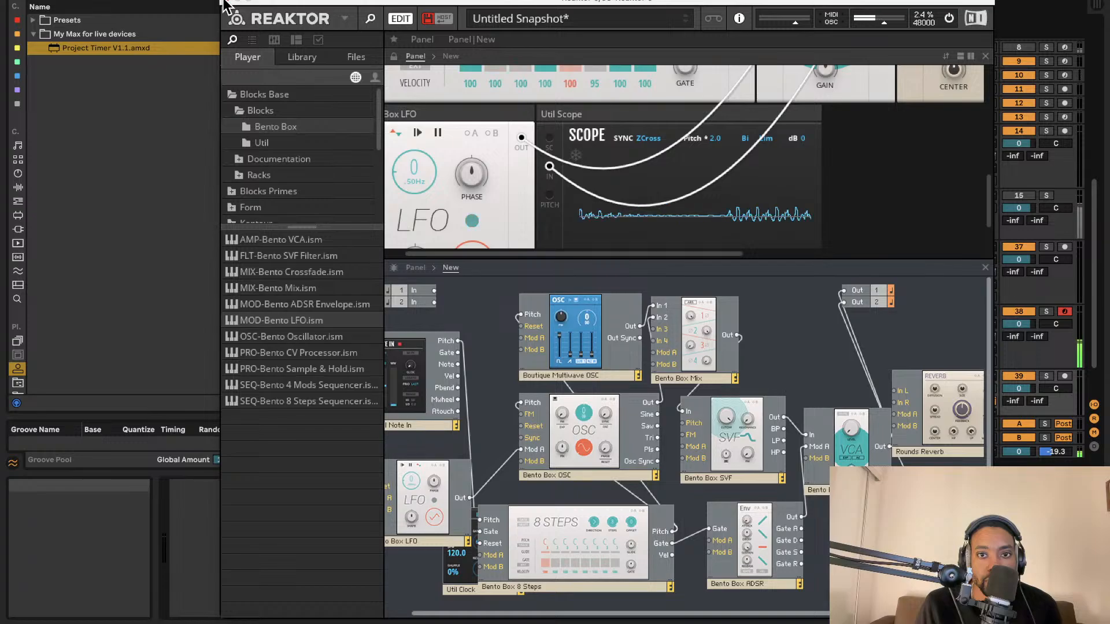
drag(411, 175, 420, 136)
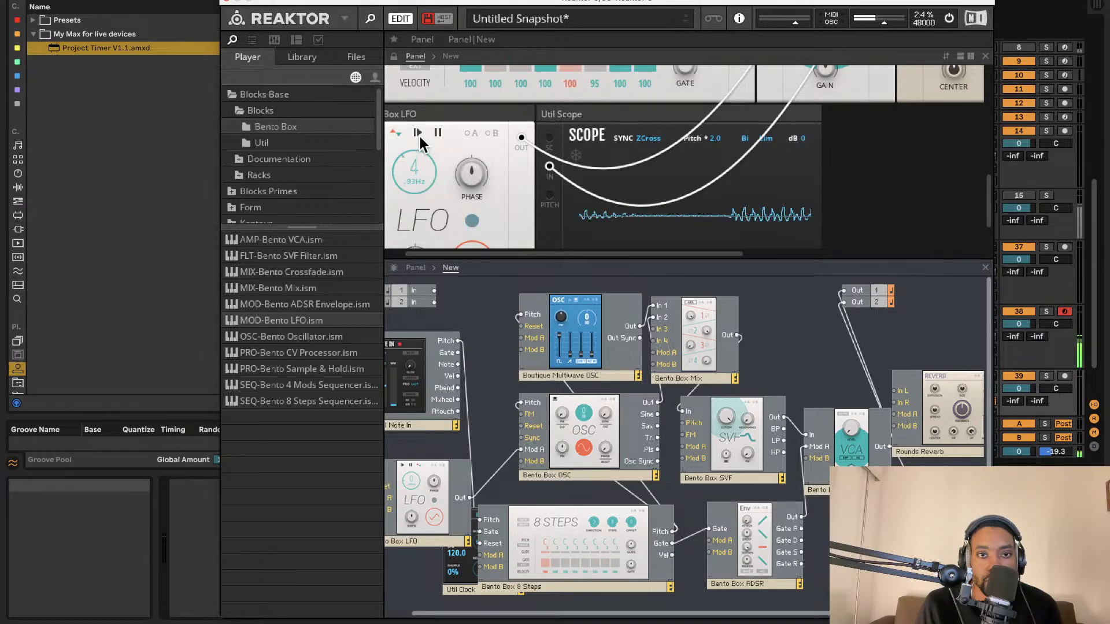
drag(423, 52, 426, 169)
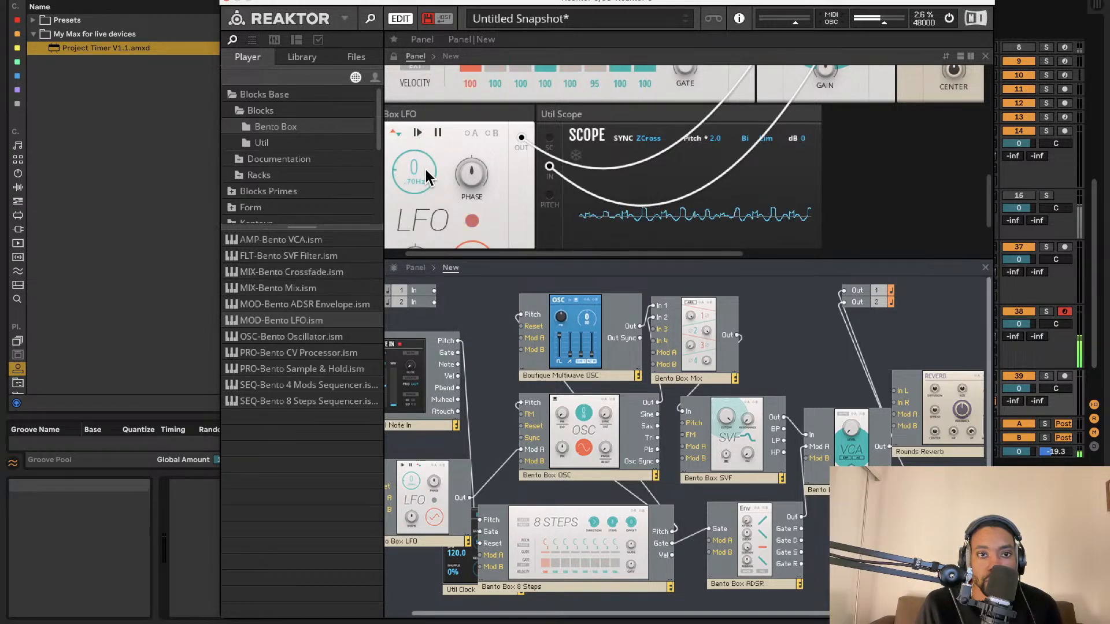
Step: Close the Reaktor window, mute the Reaktor 6 track, and reactivate and play the recorded clip on the 39 Audio track
click(246, 5)
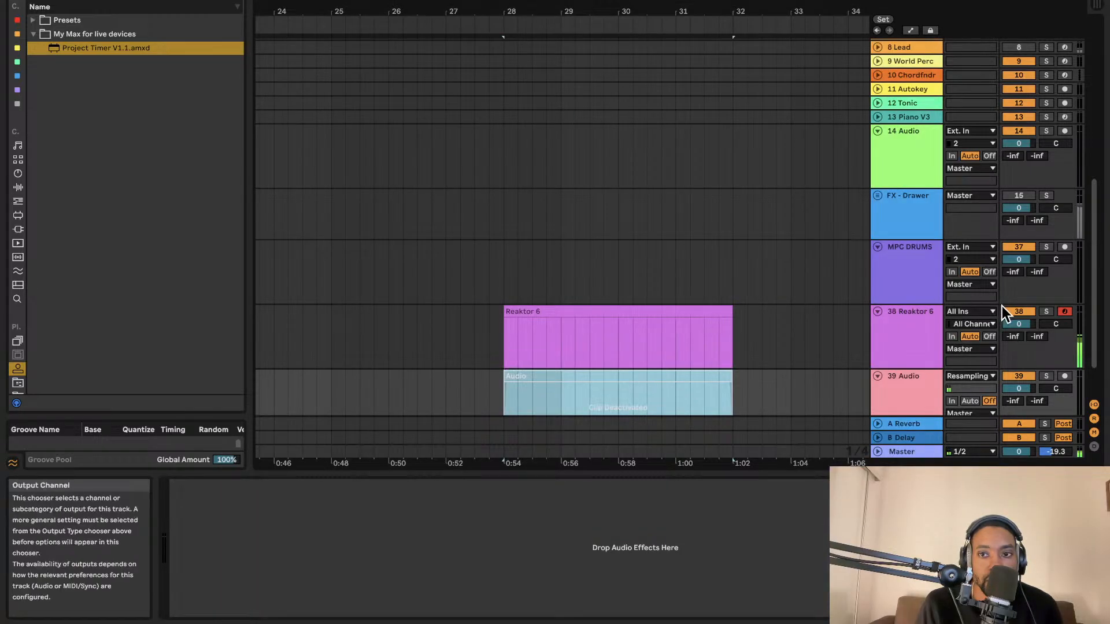
click(1016, 311)
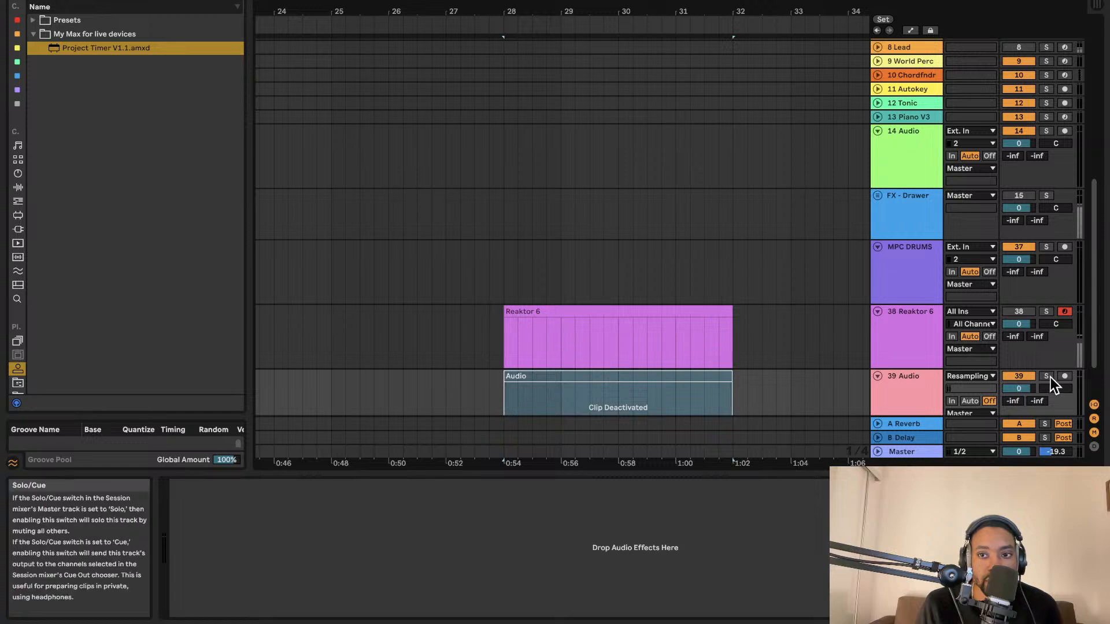
click(718, 376)
key(0)
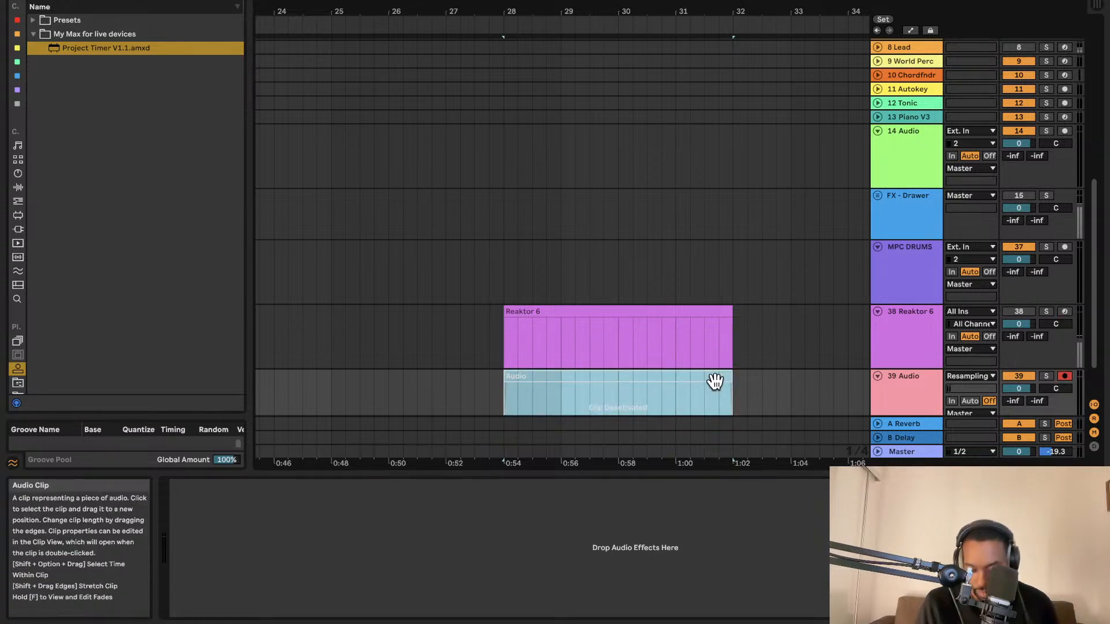
key(space)
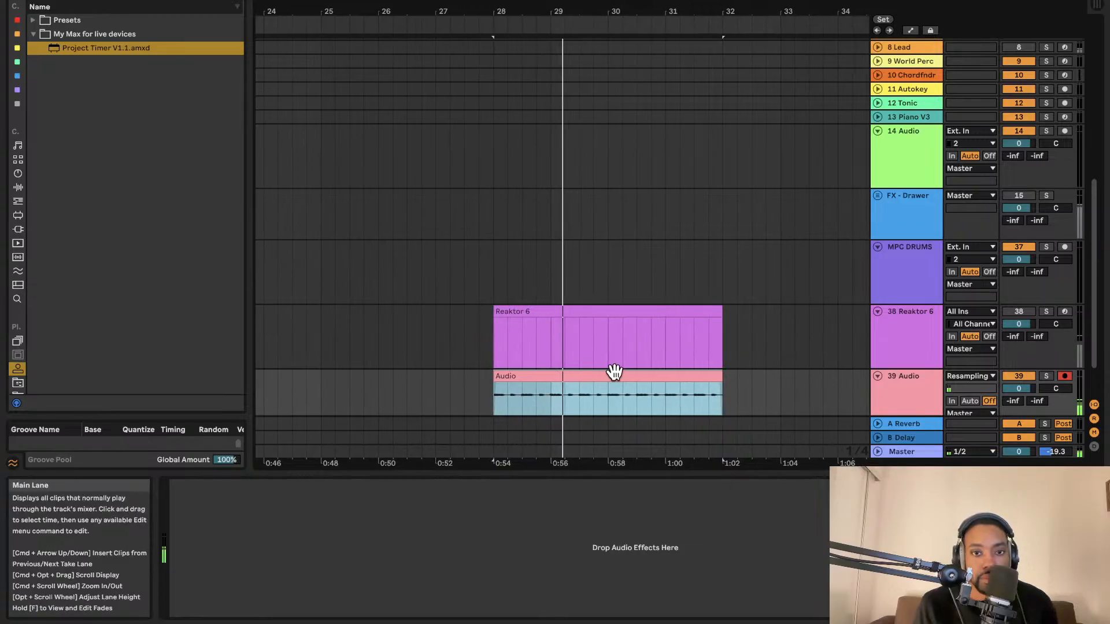
Step: Delete the clip on the Reaktor 6 track and duplicate the 39 Audio clip so it repeats from bar 32
click(625, 311)
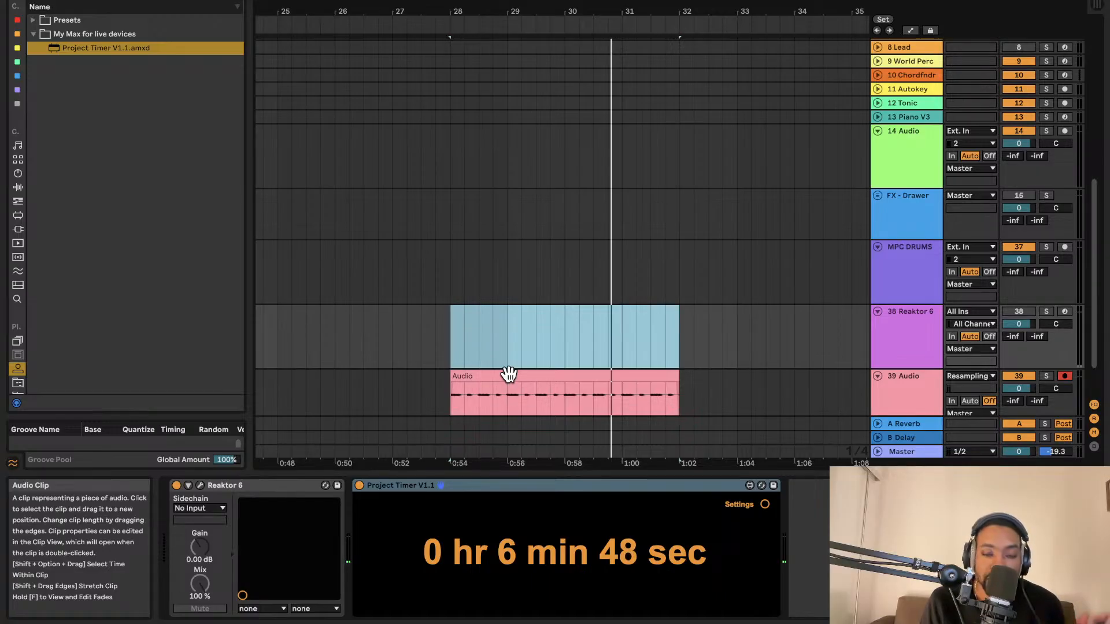
click(509, 376)
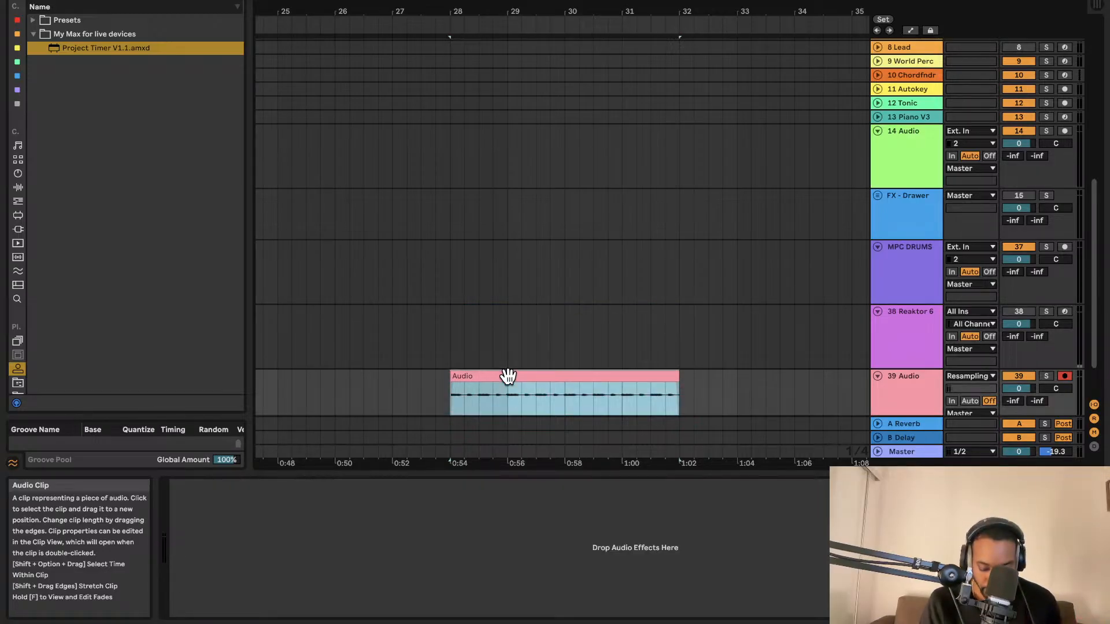
key(super+l)
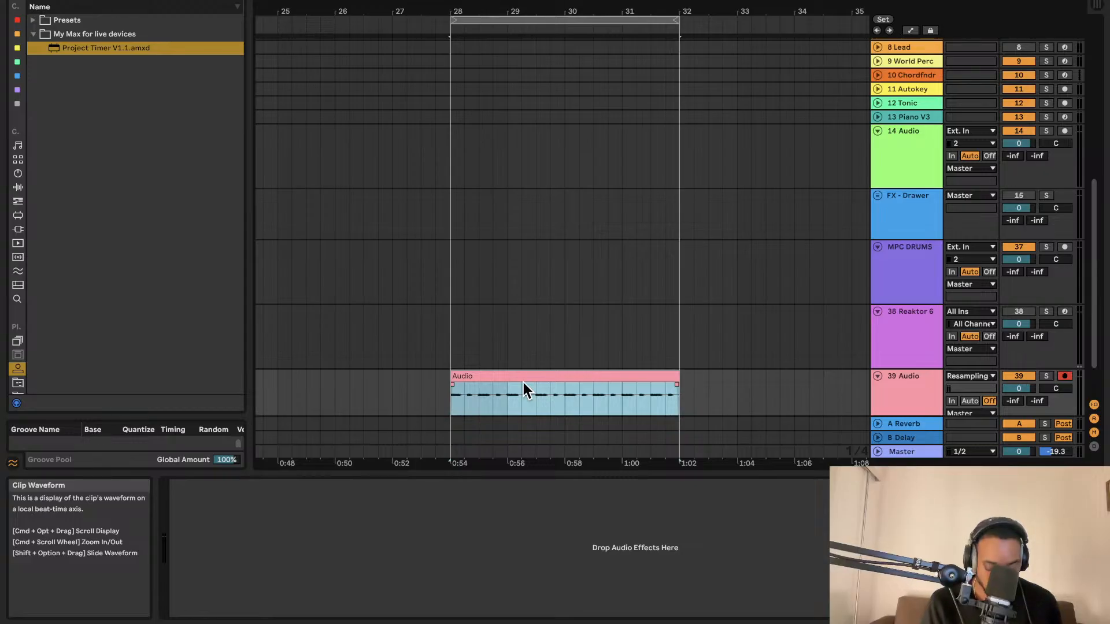
key(super+d)
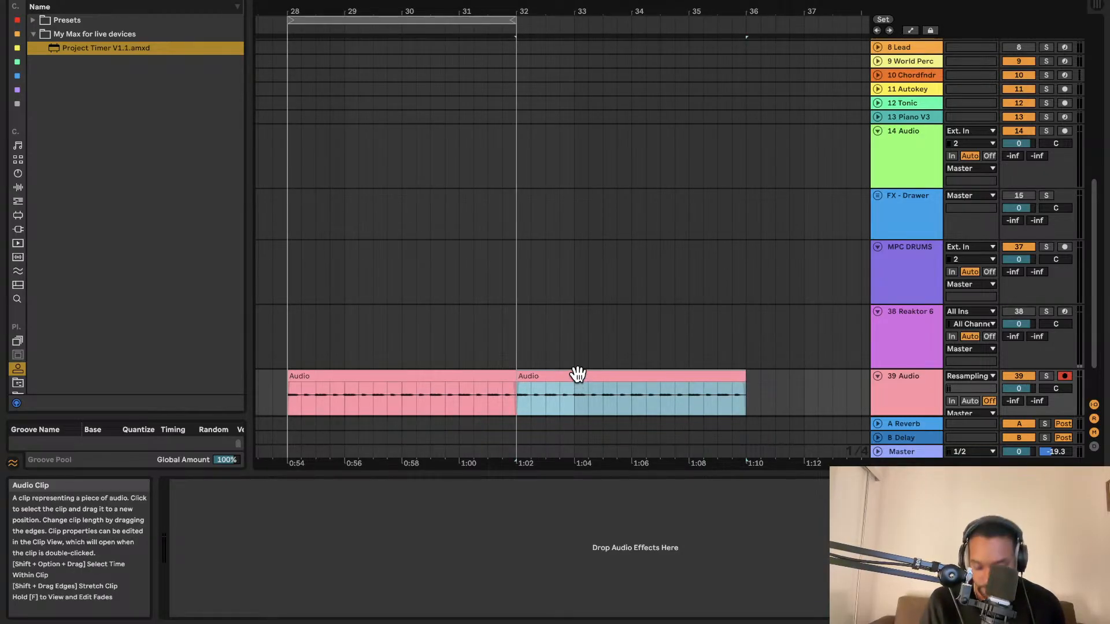
Step: Set the arrangement loop from bar 28 to bar 36 across both audio clips and start playback
key(super+l)
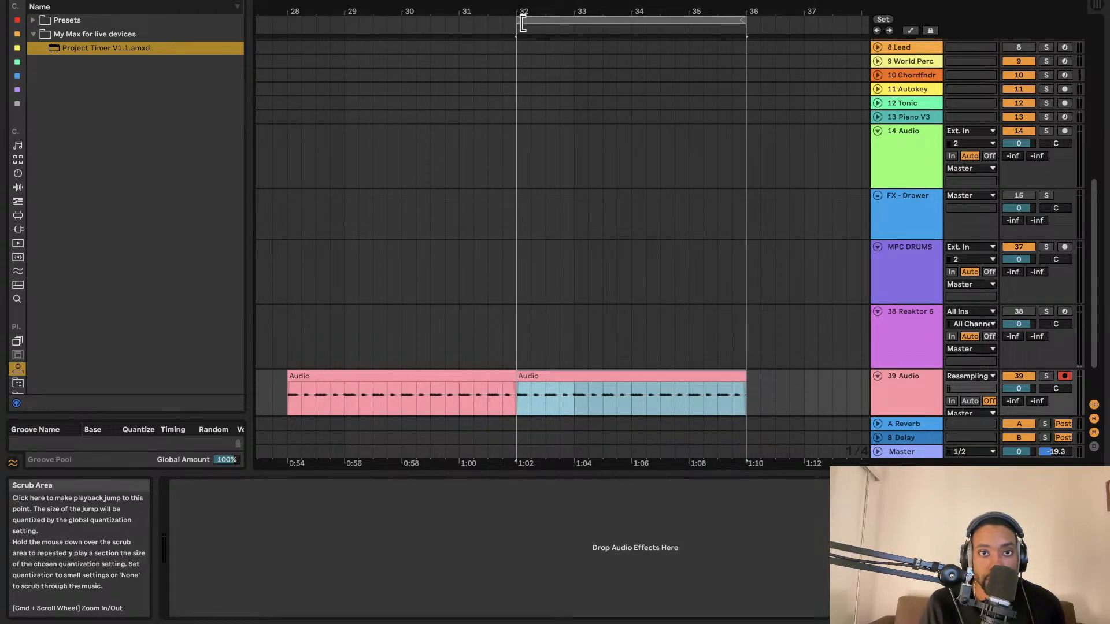
drag(523, 23, 272, 69)
key(space)
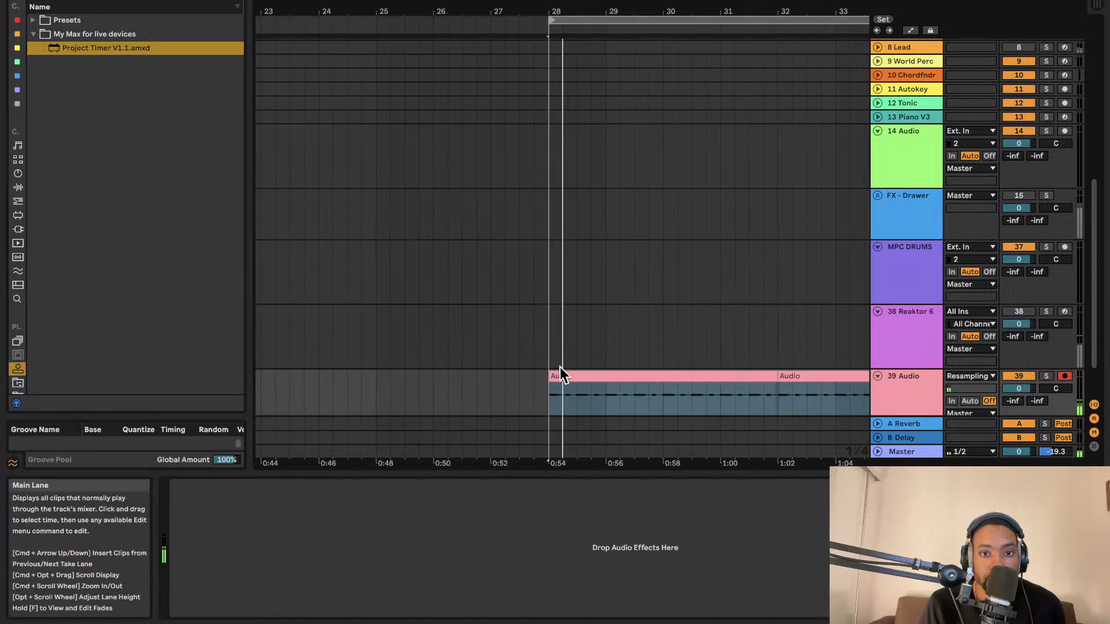
scroll(600, 335, down, 5)
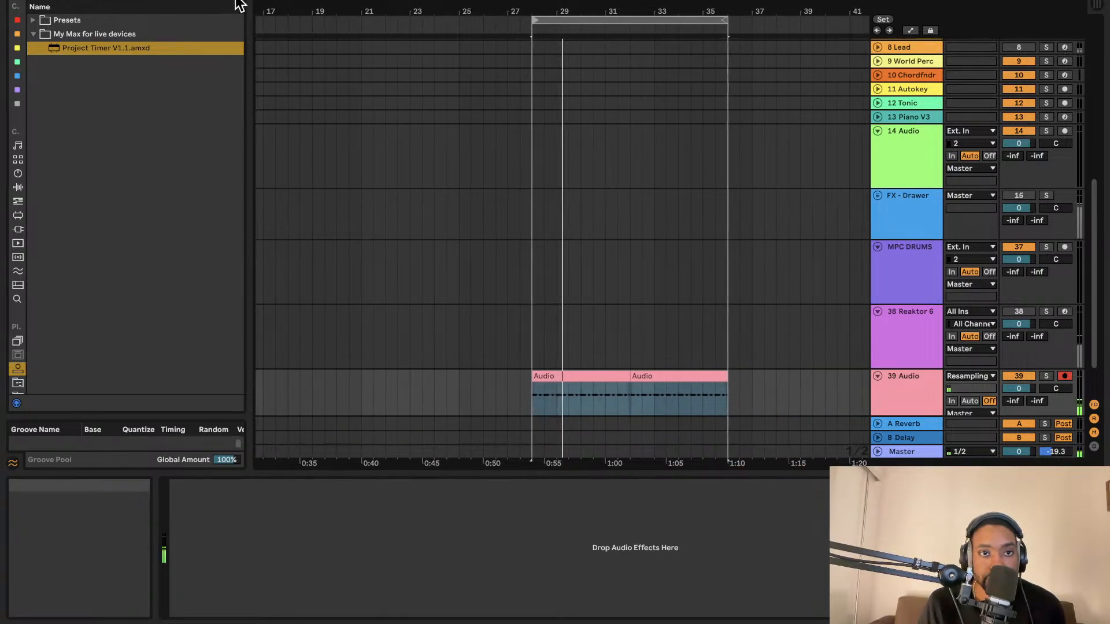
Step: Find Crack Rack Volume 2.adg in the browser's color collections and load it onto a new track below 39 Audio
click(17, 33)
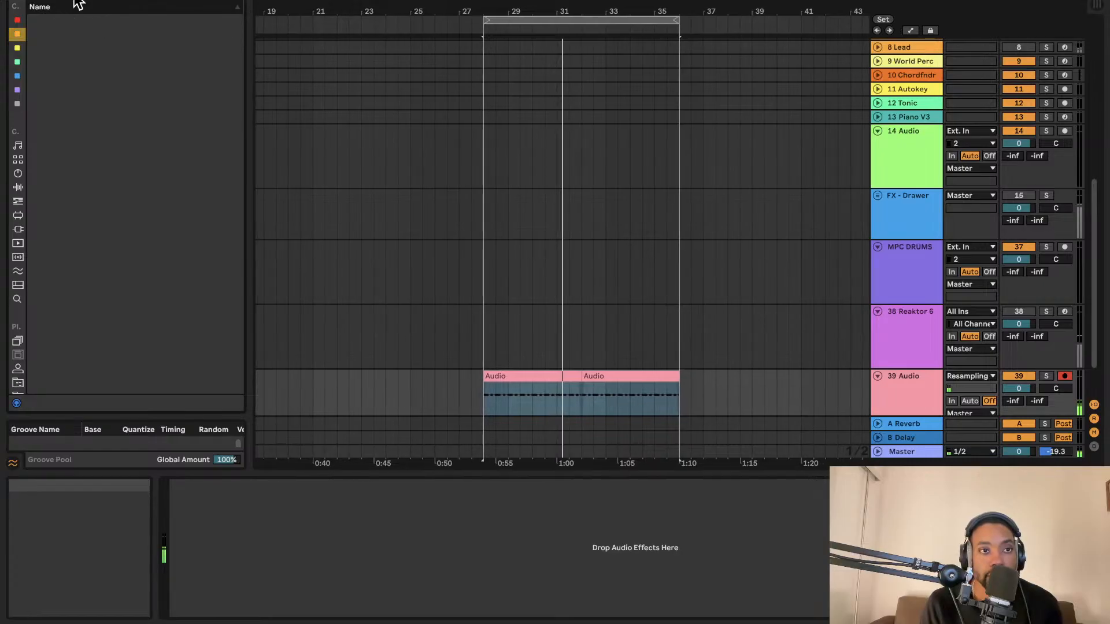
key(Escape)
click(18, 48)
click(20, 36)
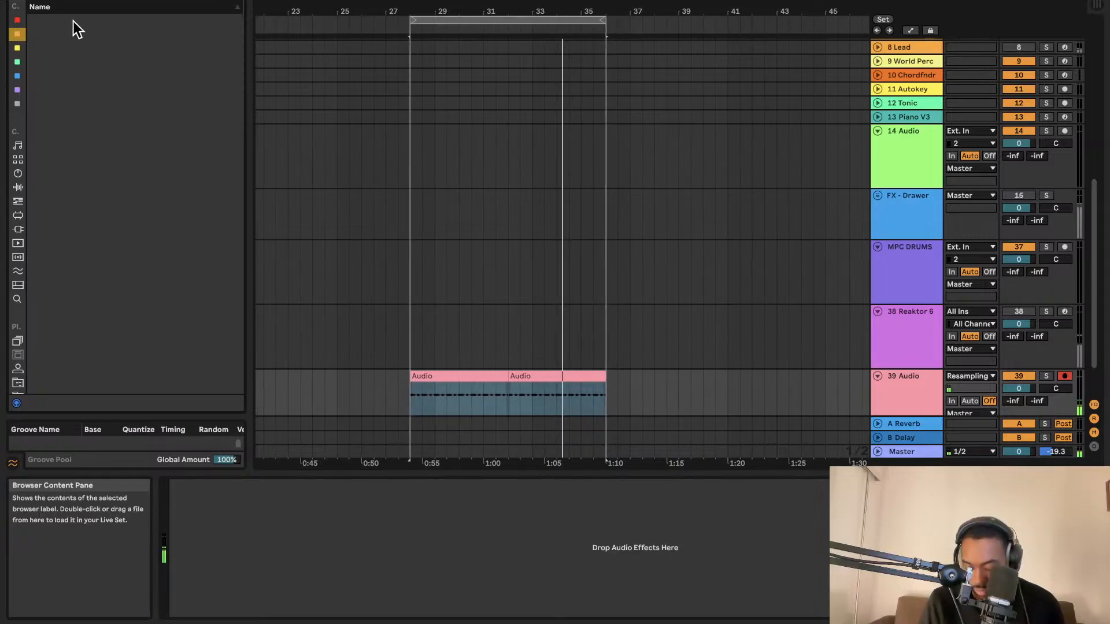
click(17, 22)
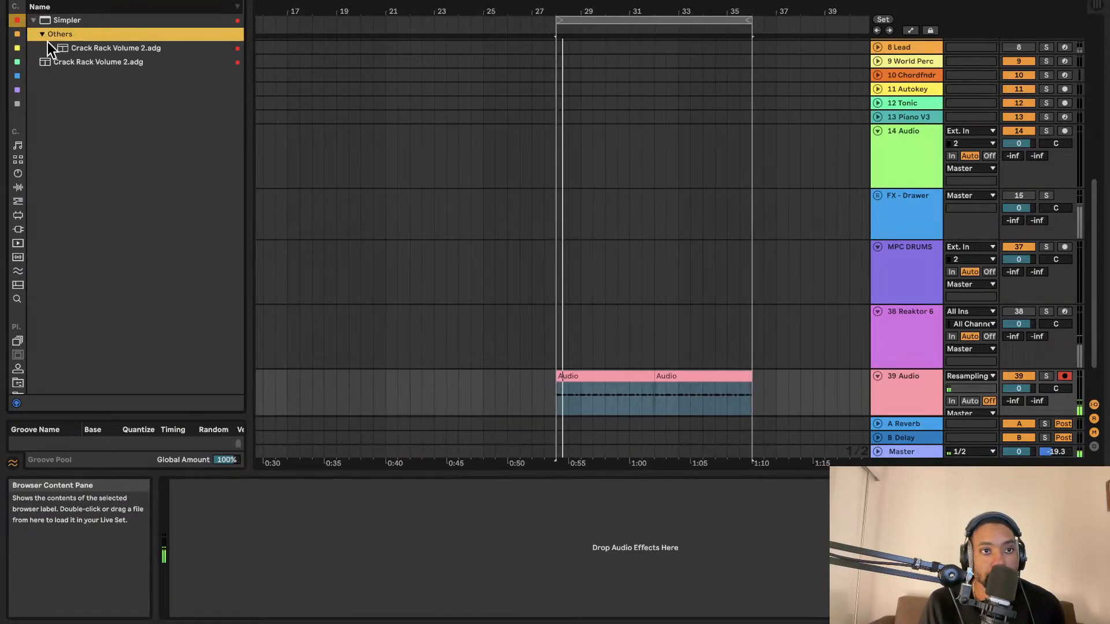
drag(89, 50, 914, 399)
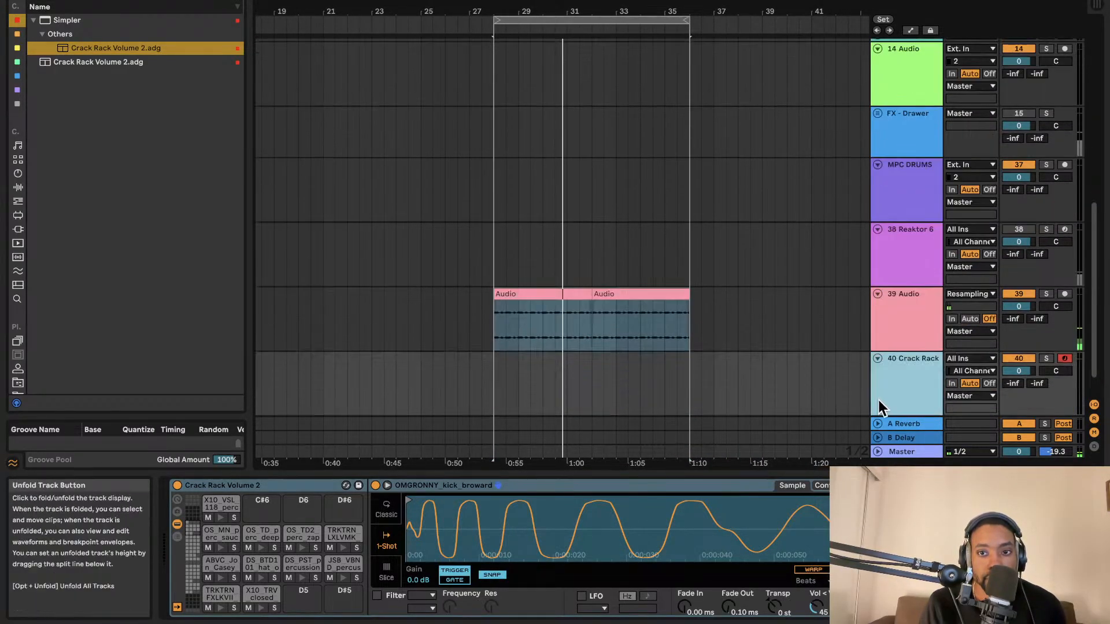
Step: Insert an empty eight-bar MIDI clip on the 40 Crack Rack track beneath the two audio clips
click(510, 382)
drag(509, 381, 664, 382)
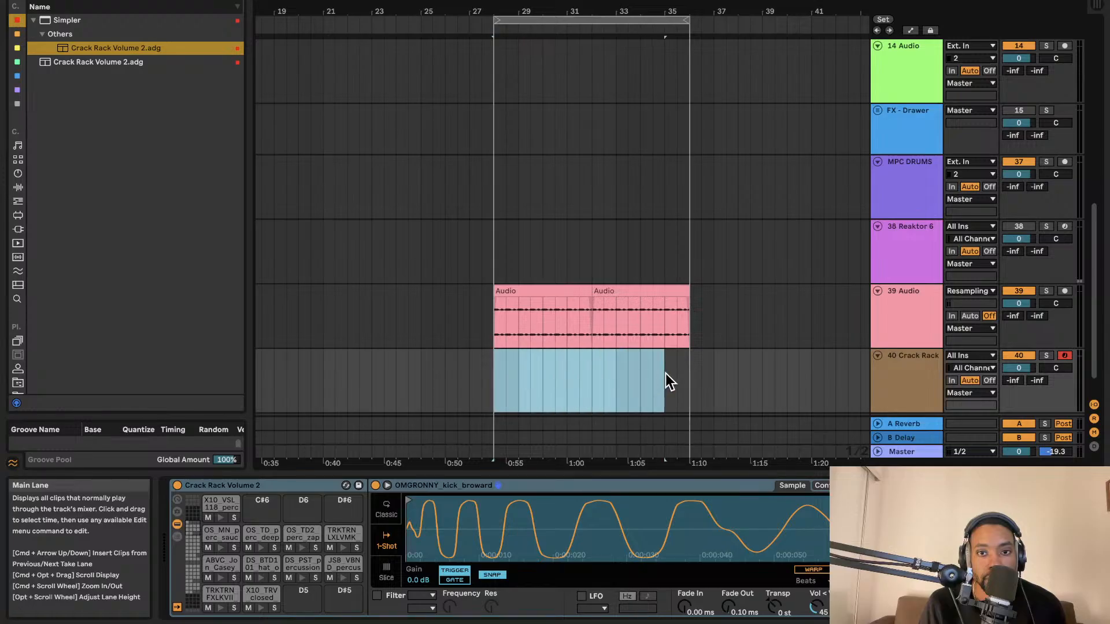
key(super+shift+m)
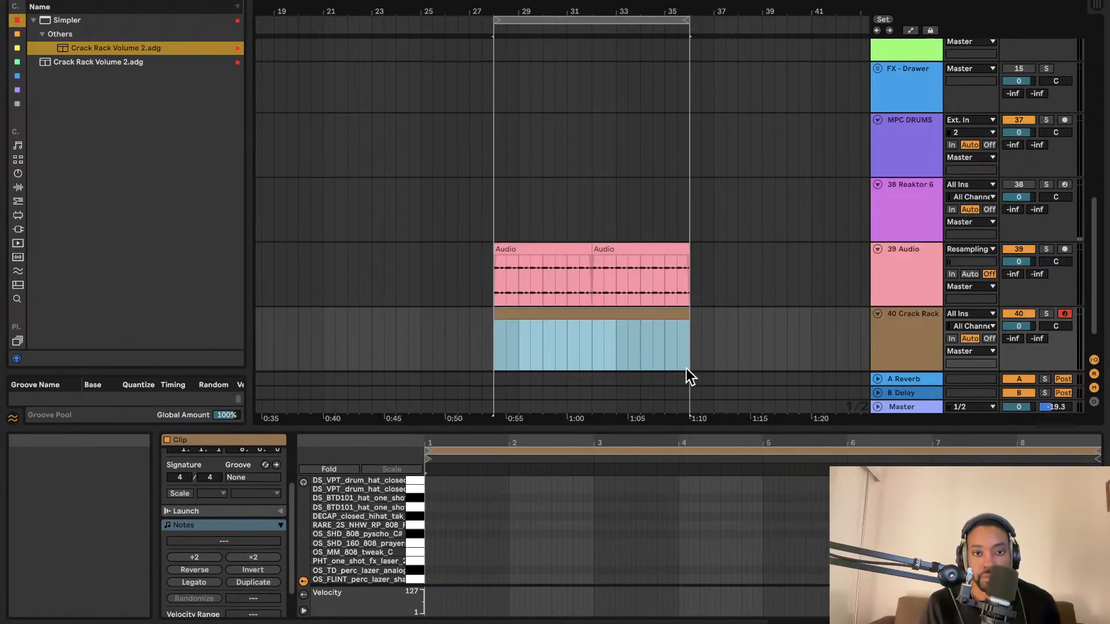
Step: Add A3 and A#2 notes at the start of the drum clip and enlarge the clip's note editor
double_click(433, 507)
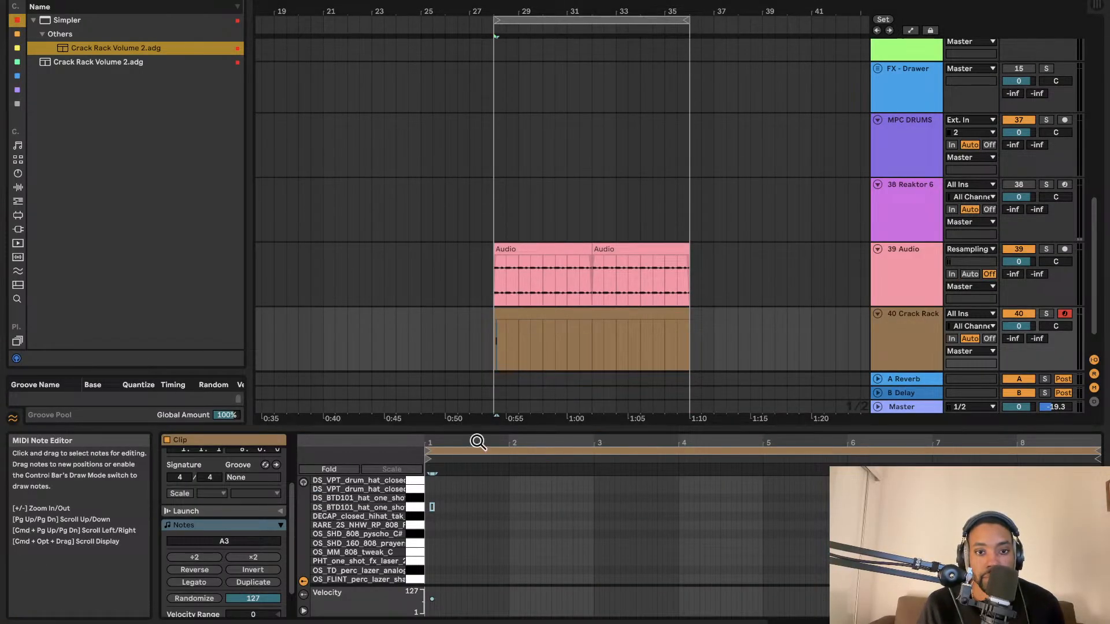
drag(486, 437, 492, 273)
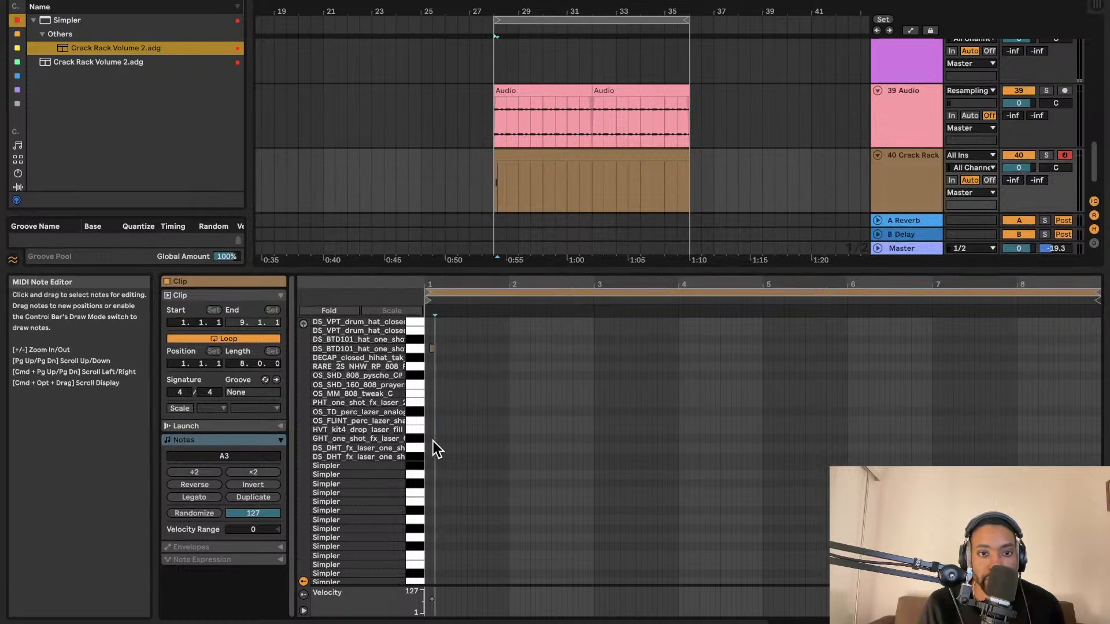
double_click(433, 438)
Step: Play the loop and lower the 40 Crack Rack track's volume to -17.9 dB
key(space)
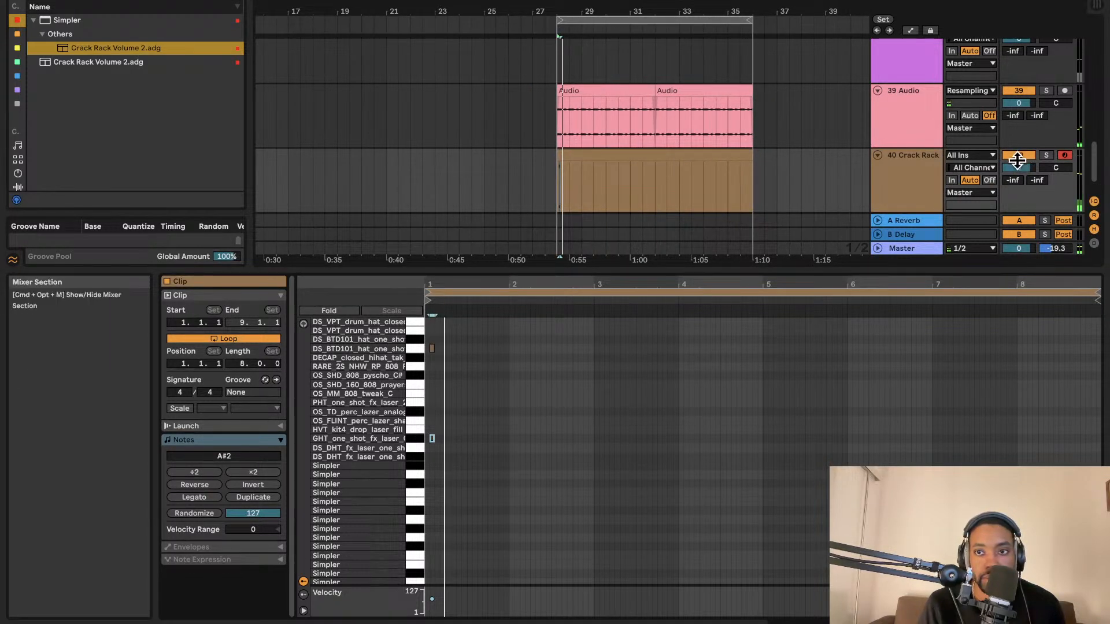
drag(1022, 169, 1021, 197)
key(space)
key(space)
Step: Add a note just before beat 1.2 in the drum clip and move it down to the PMSH_Kick_Punk row (C0)
click(470, 402)
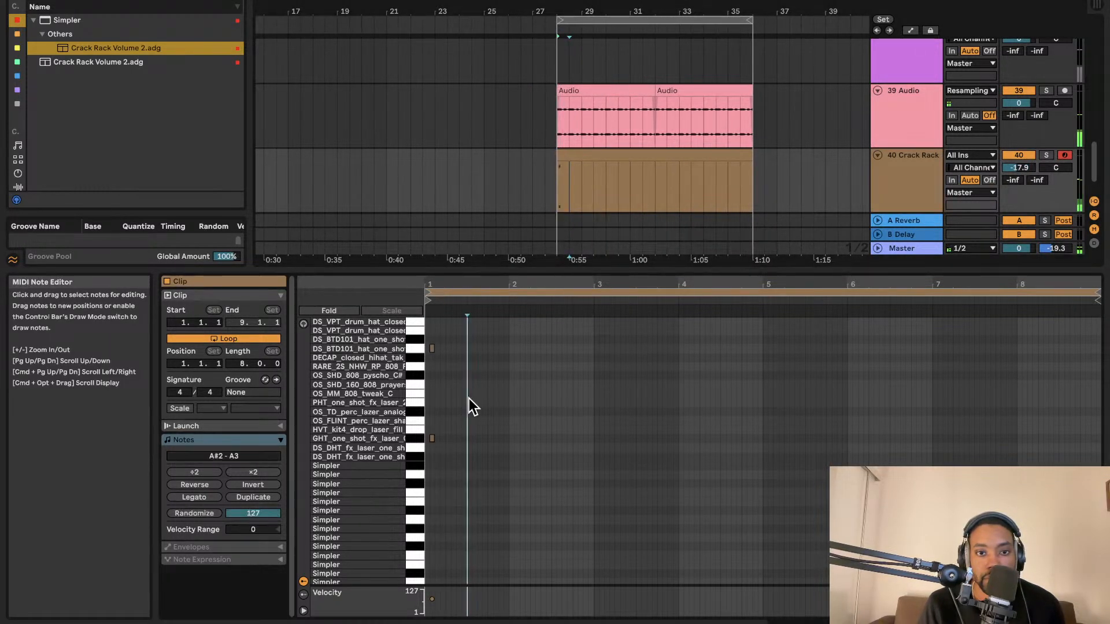
key(space)
double_click(465, 402)
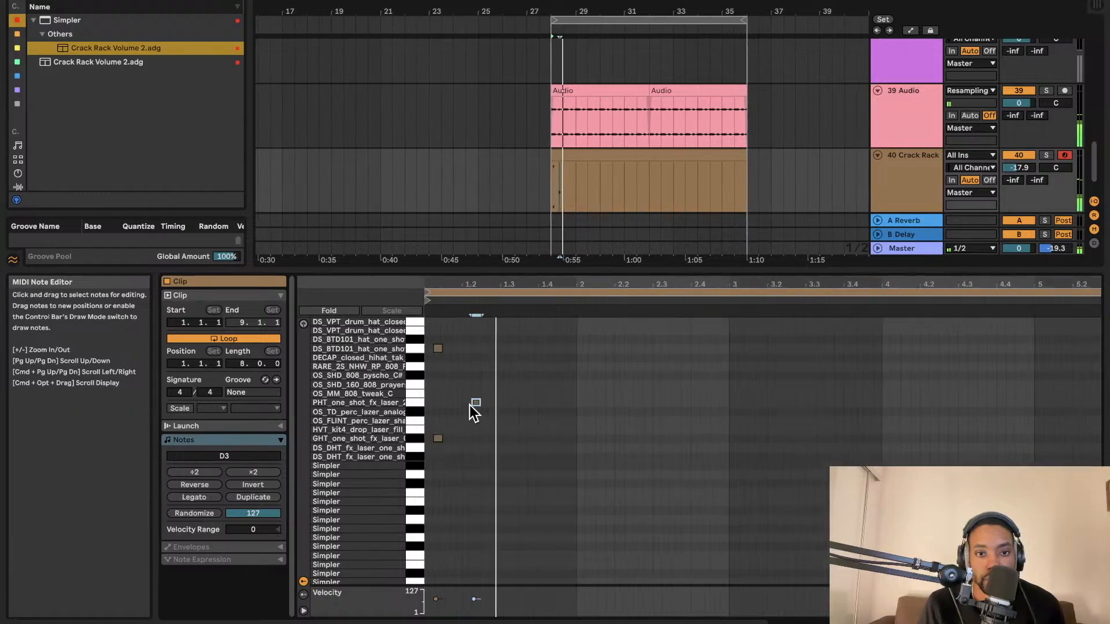
key(plus)
key(space)
mouse_move(546, 402)
mouse_down()
mouse_move(434, 587)
mouse_move(441, 595)
mouse_move(439, 563)
mouse_move(507, 563)
mouse_up()
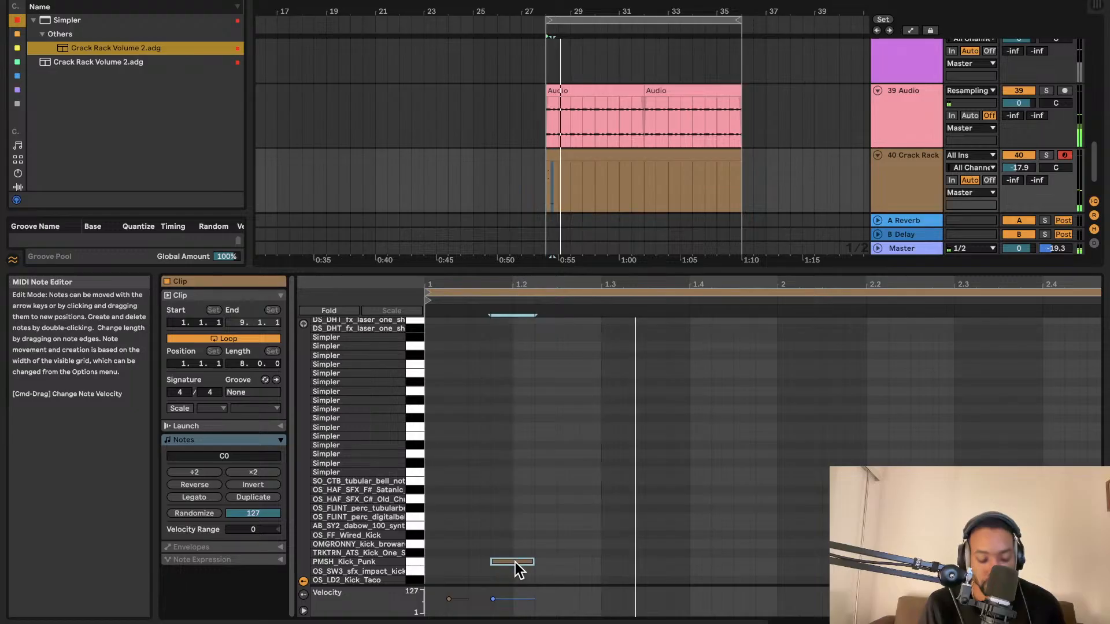
Step: Duplicate the PMSH_Kick_Punk note, place the copy at beat 1.4, and lower the 39 Audio track's volume to -10.6 dB
key(ctrl+d)
key(space)
drag(549, 561, 724, 560)
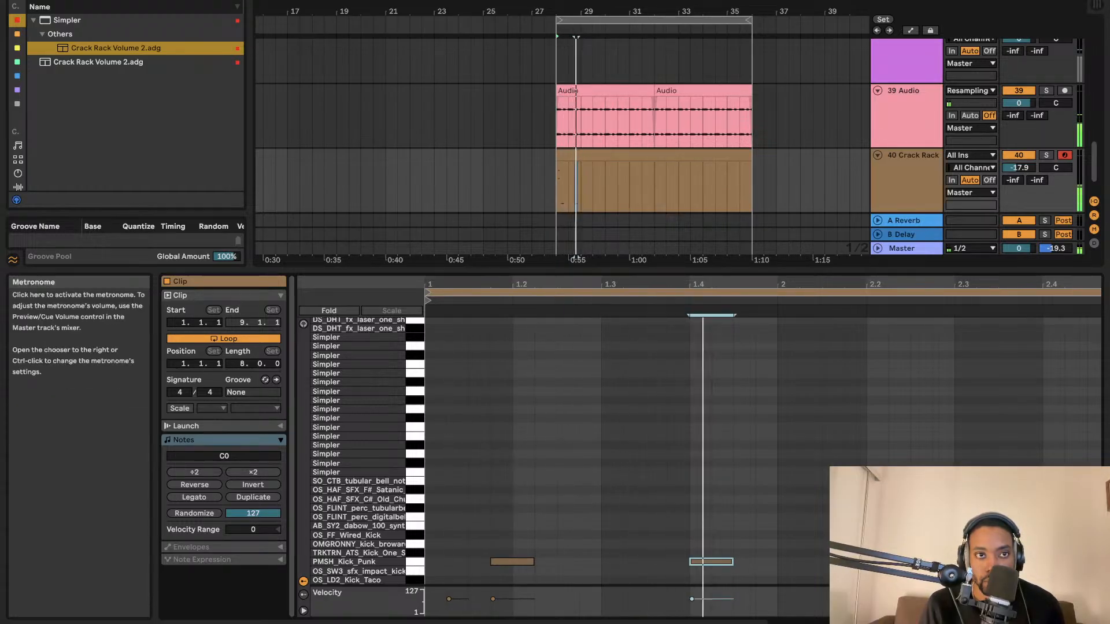
drag(1018, 103, 1019, 119)
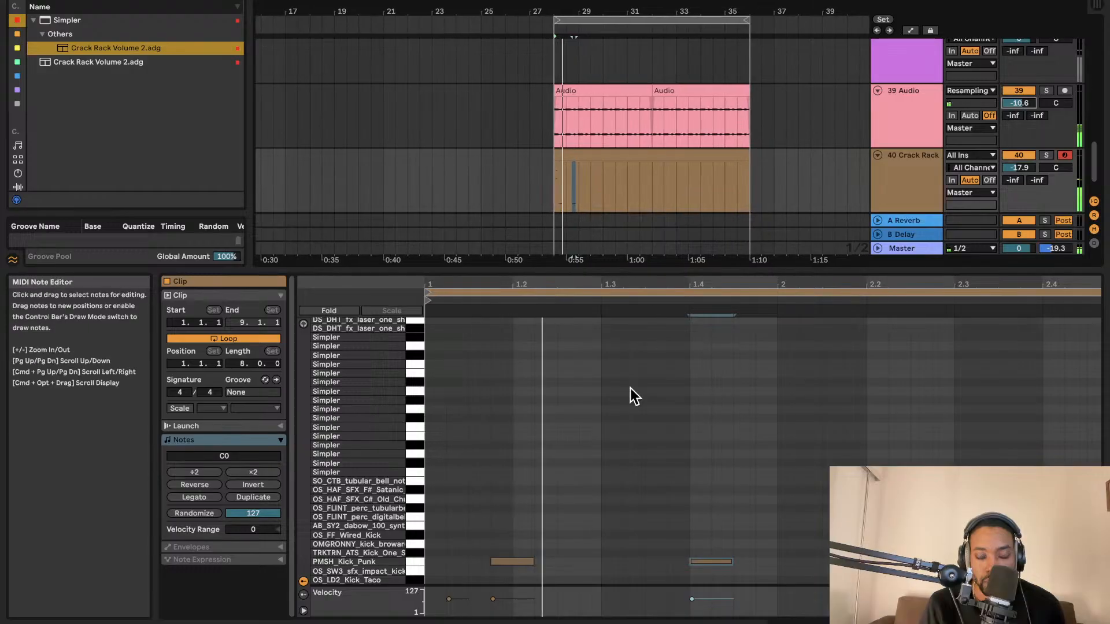
Step: Shorten the drum clip to two bars and arrange PMSH_Kick_Punk notes at beats 1, 1.2, 1.3 and 1.3.4
drag(738, 155, 600, 155)
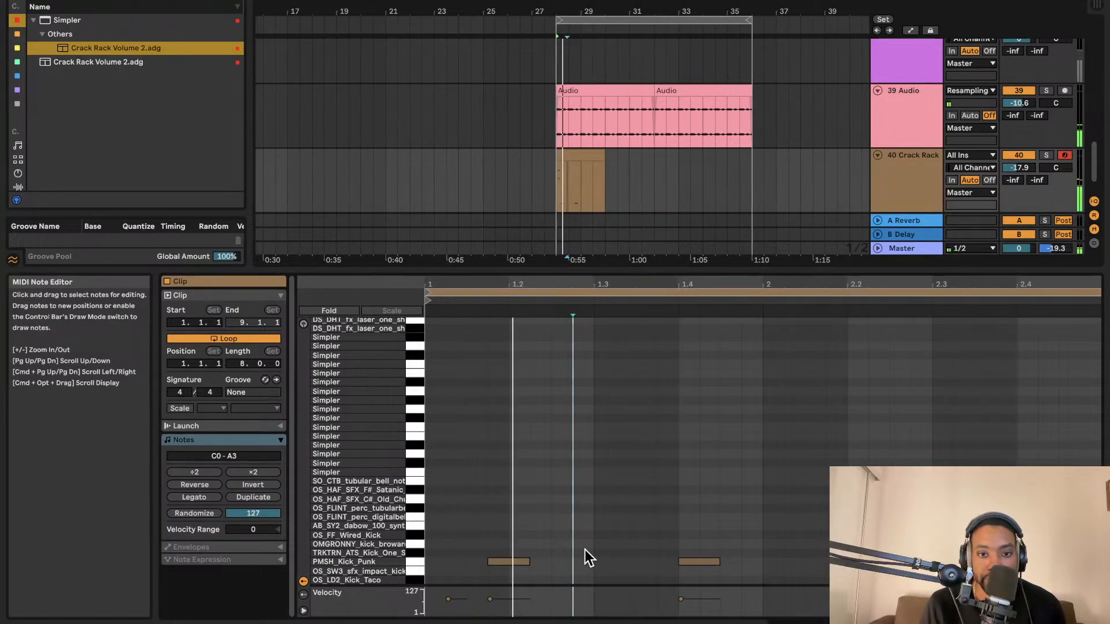
click(521, 560)
mouse_move(521, 561)
mouse_down()
mouse_move(463, 562)
mouse_move(522, 561)
mouse_up()
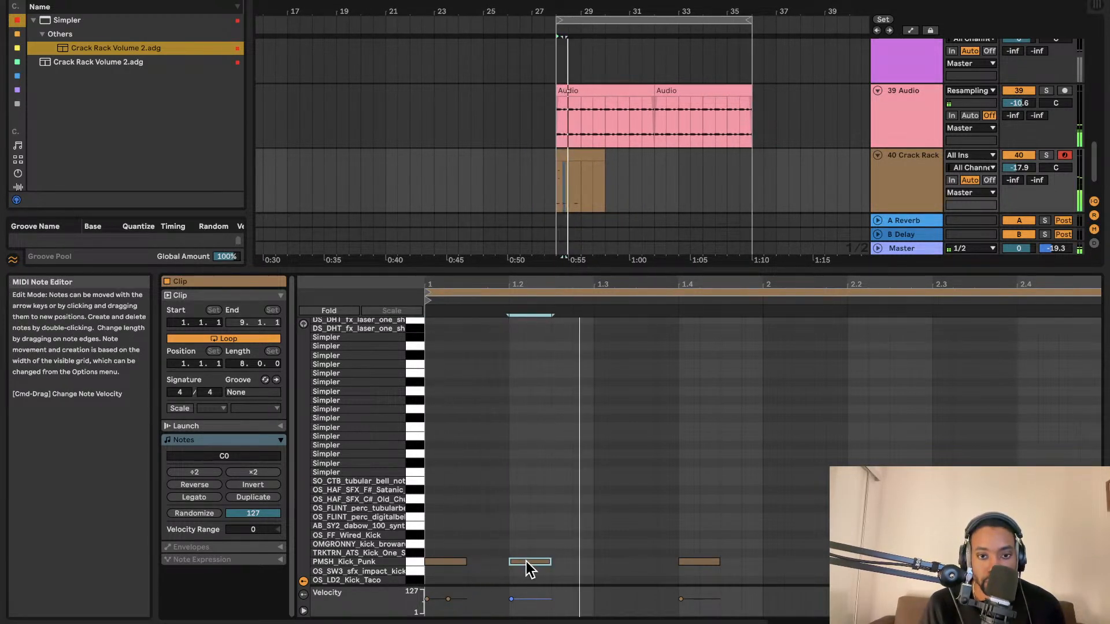
click(697, 560)
drag(697, 563, 624, 566)
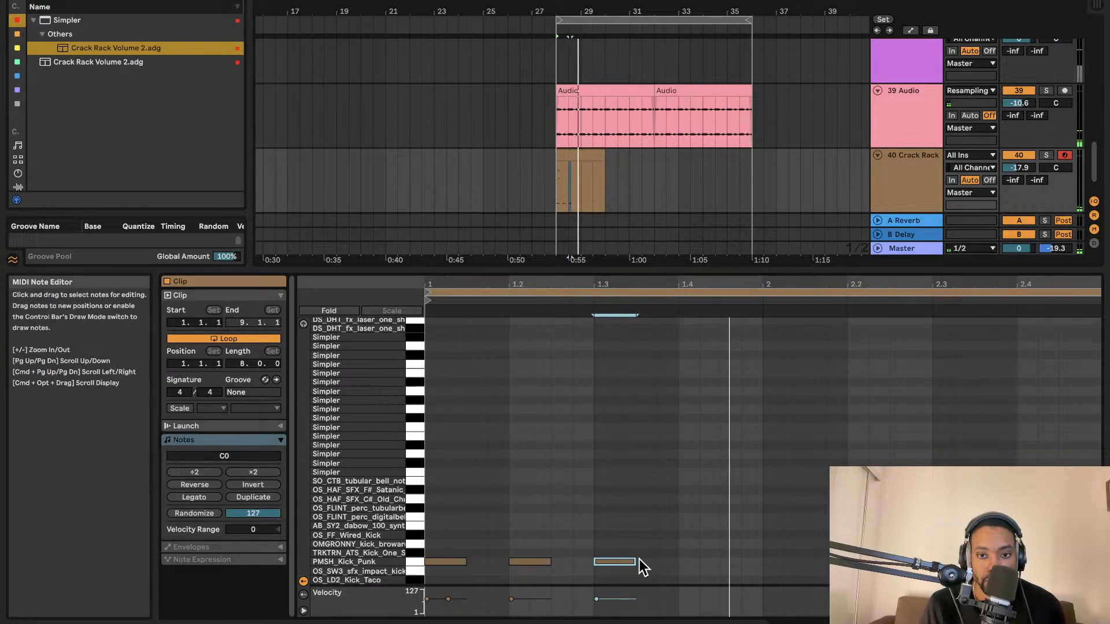
drag(613, 562, 677, 562)
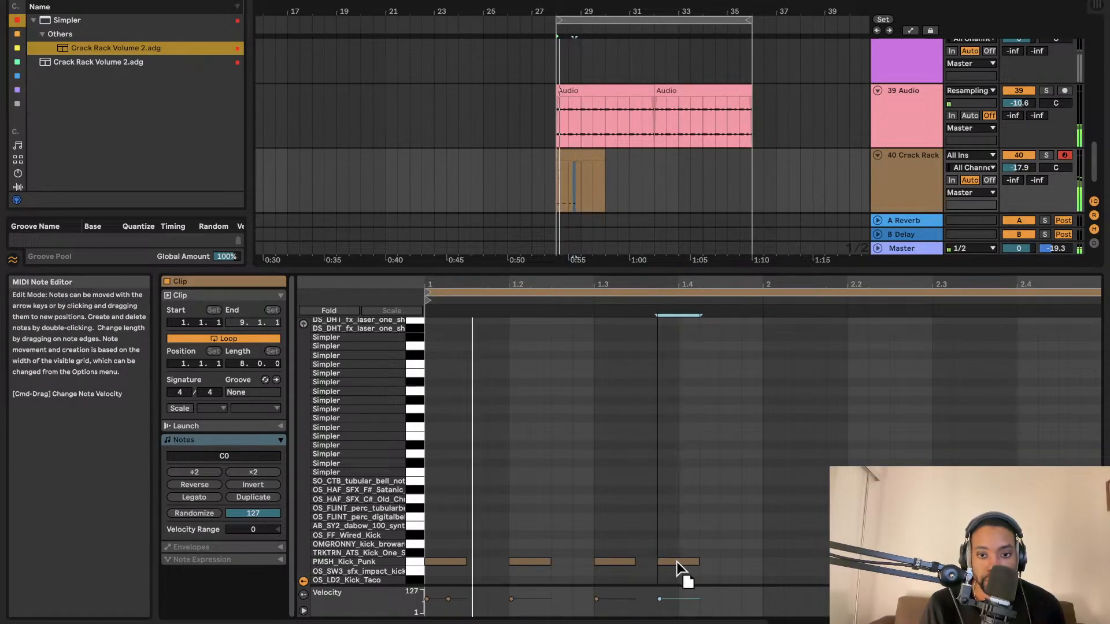
Step: Shorten the drum clip to one bar and duplicate it repeatedly until it fills the loop up to bar 36
drag(605, 165, 580, 157)
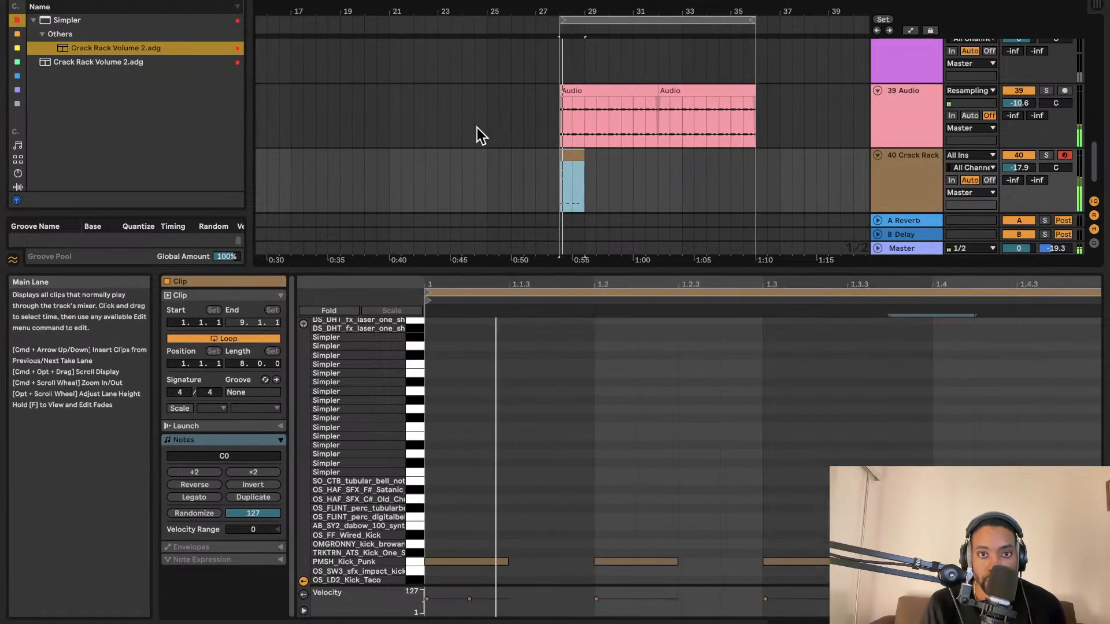
key(super+d)
key(super+d)
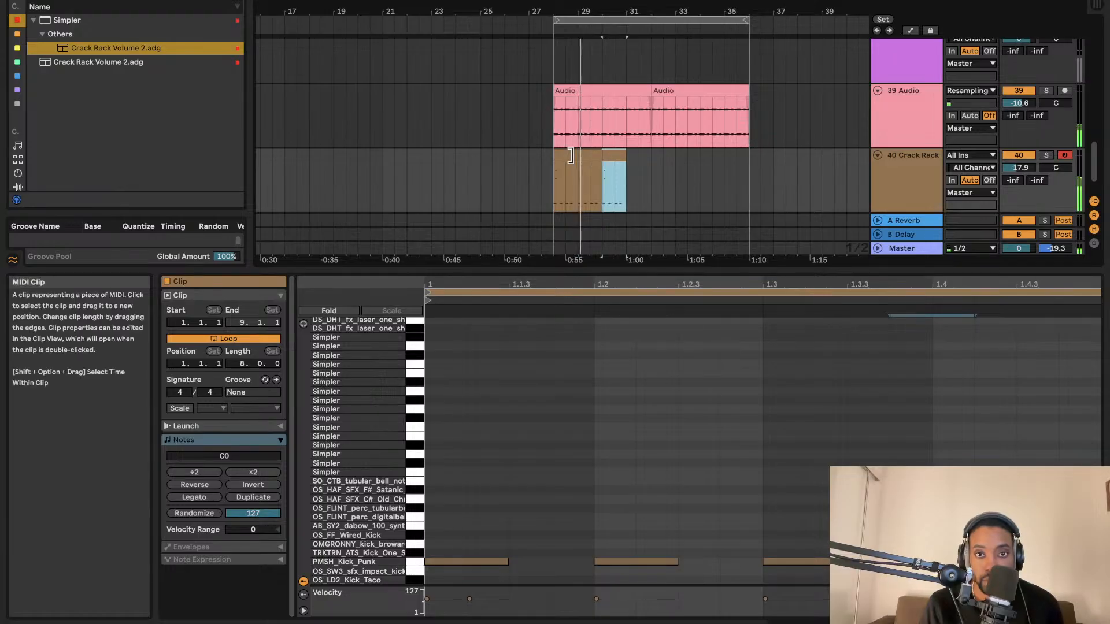
key(super+d)
key(super+d)
key(super+d)
key(super+d)
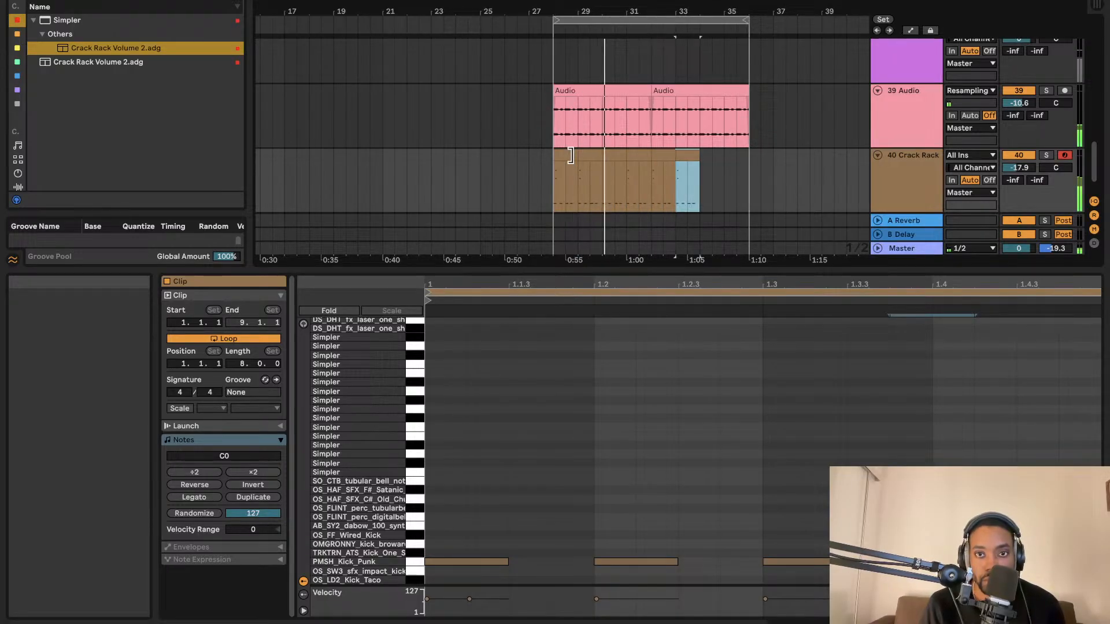
key(super+d)
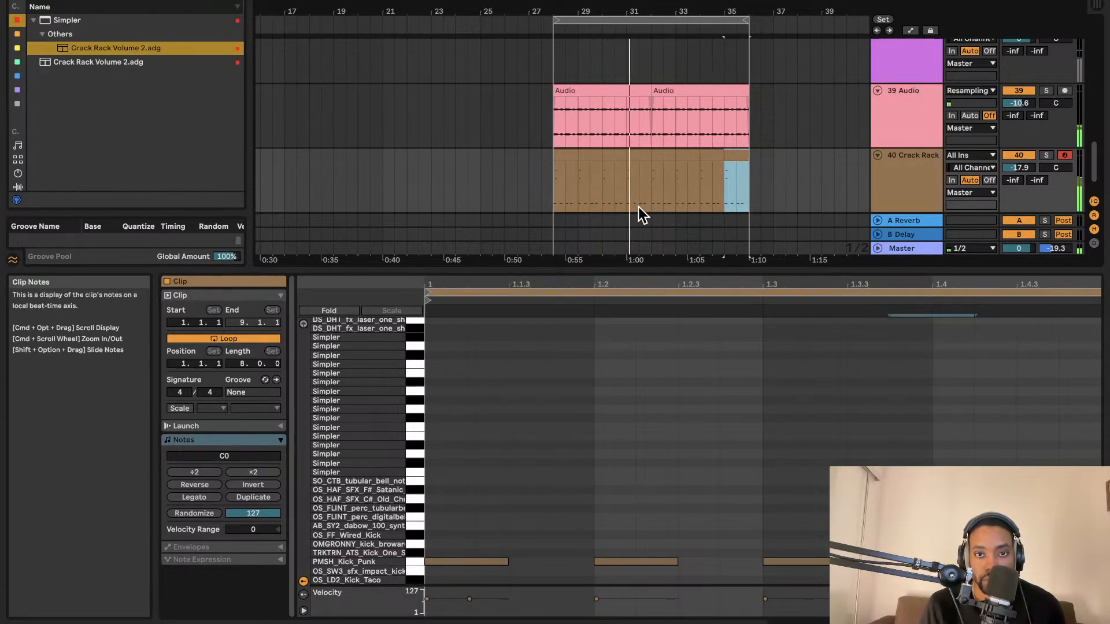
Step: Duplicate the 40 Crack Rack track together with its drum clips
click(927, 167)
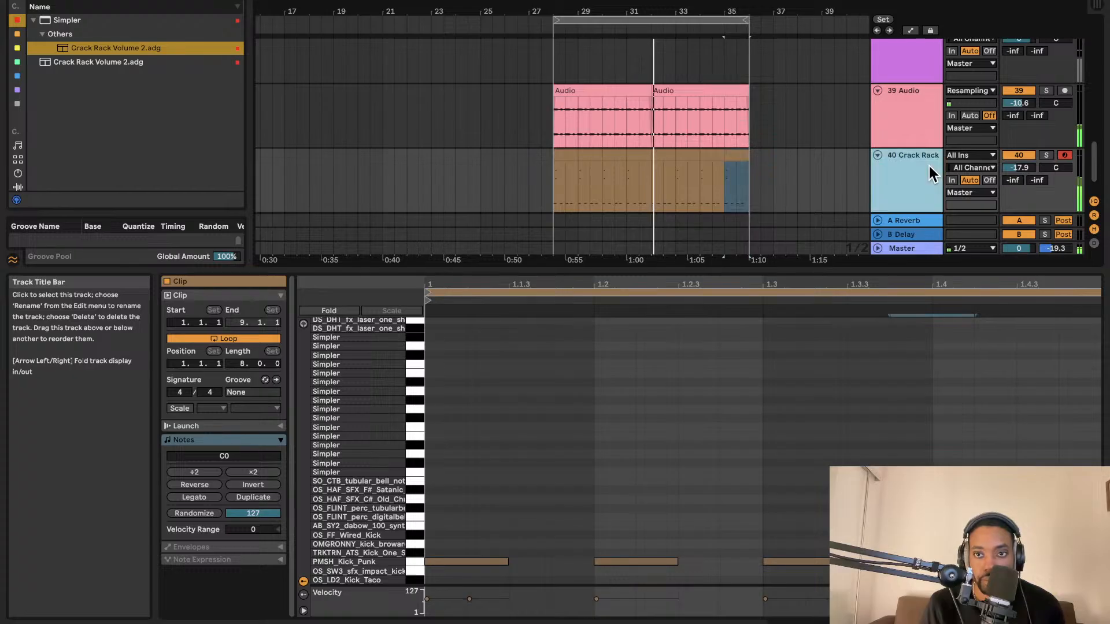
right_click(926, 168)
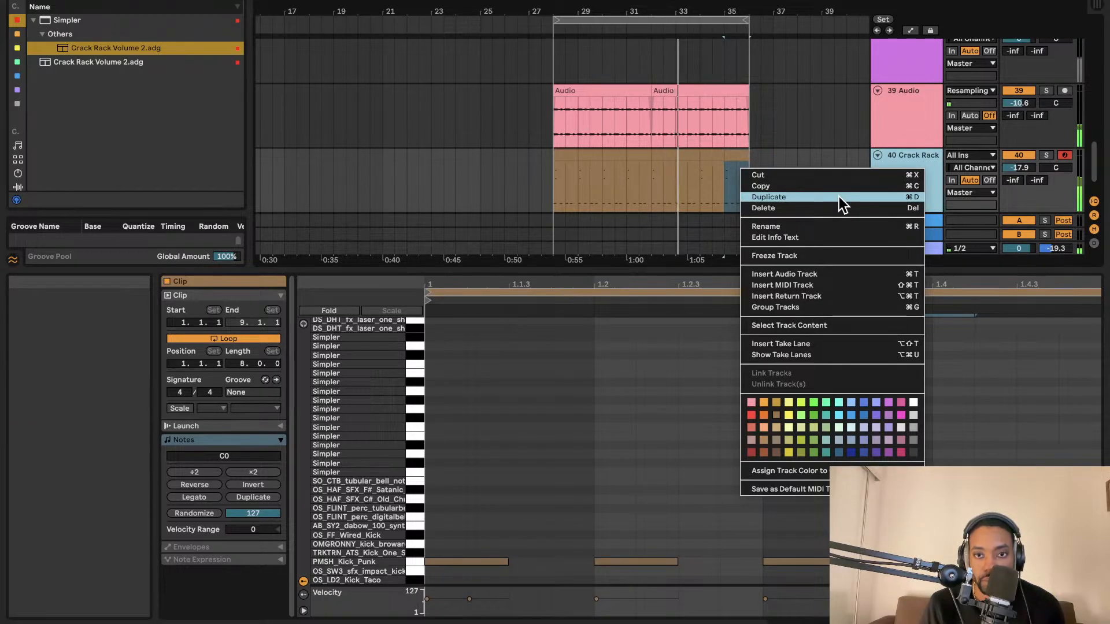
key(super+d)
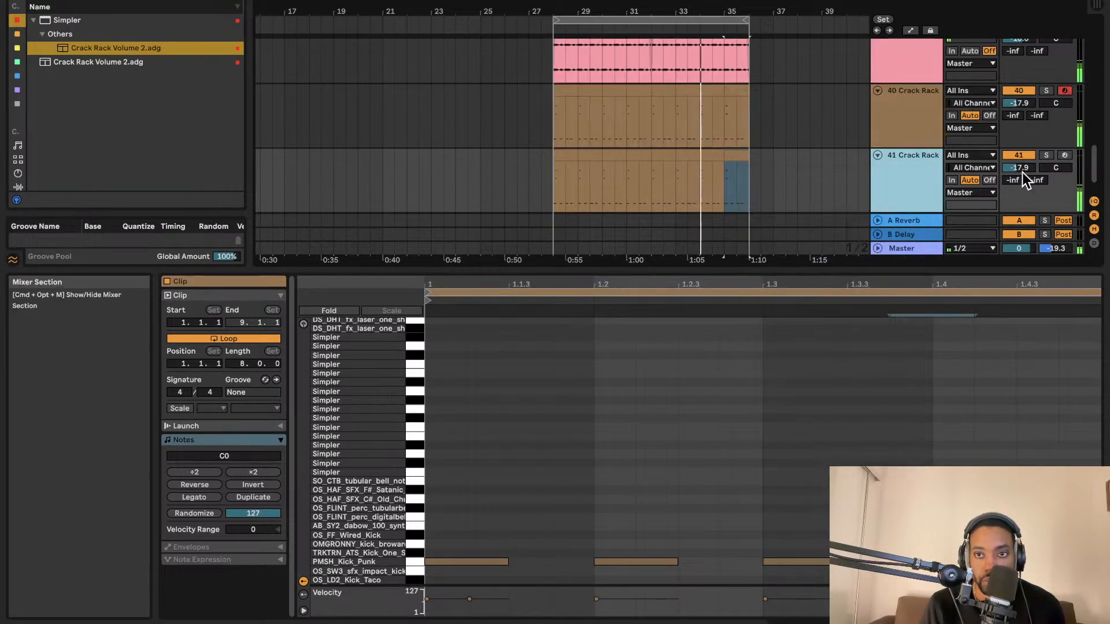
Step: Deactivate all eight clips on the 41 Crack Rack track from bar 28 to bar 36
scroll(634, 179, right, 5)
click(565, 158)
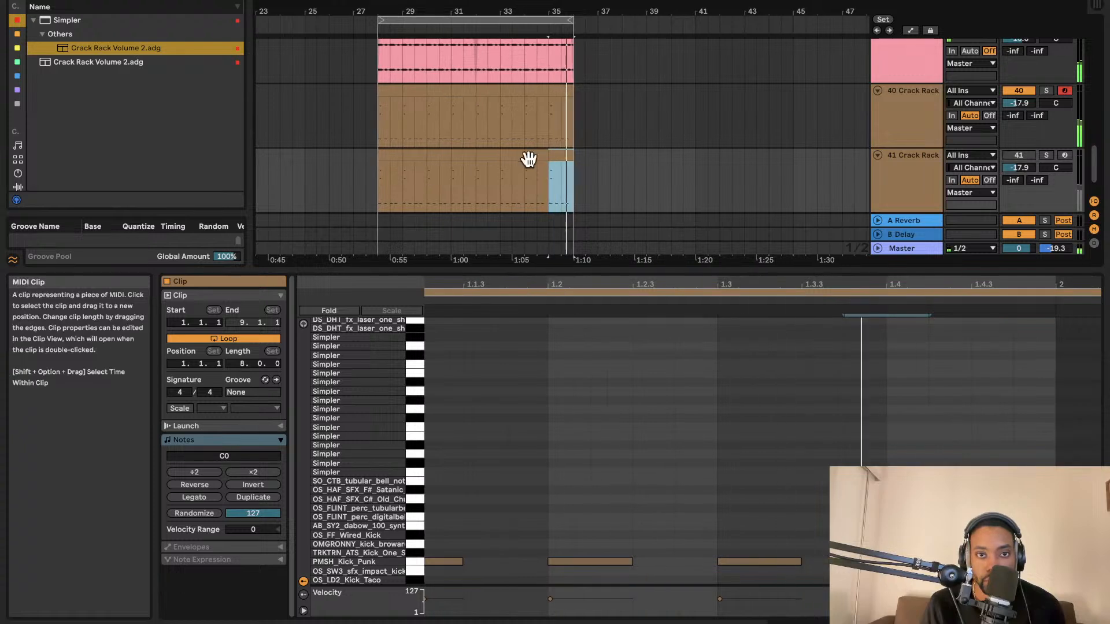
click(394, 157)
click(560, 160)
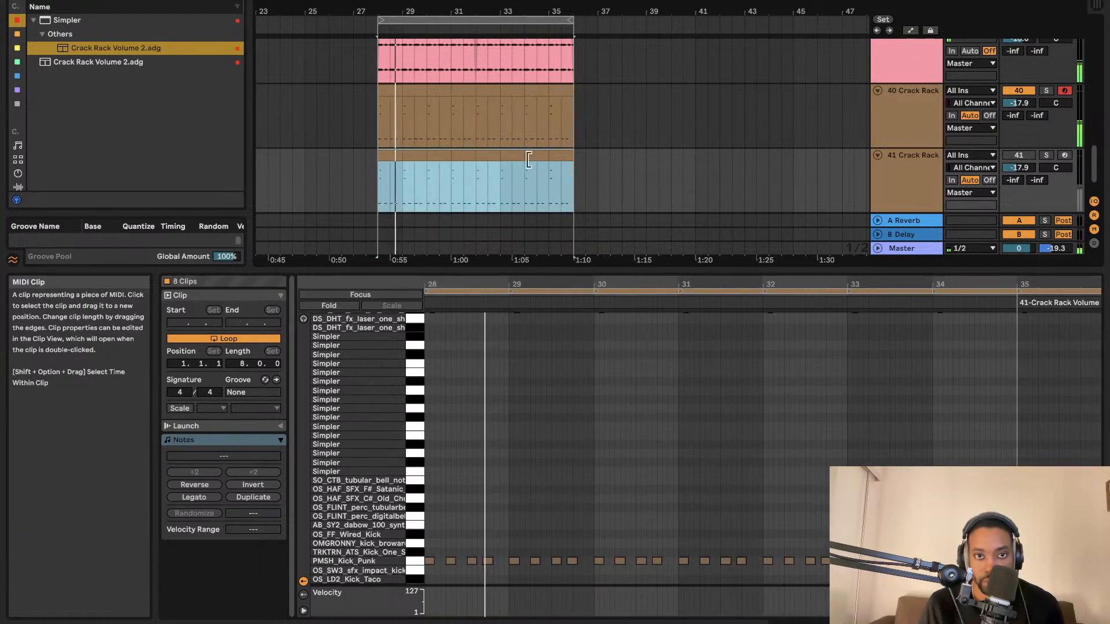
key(0)
scroll(474, 366, up, 10)
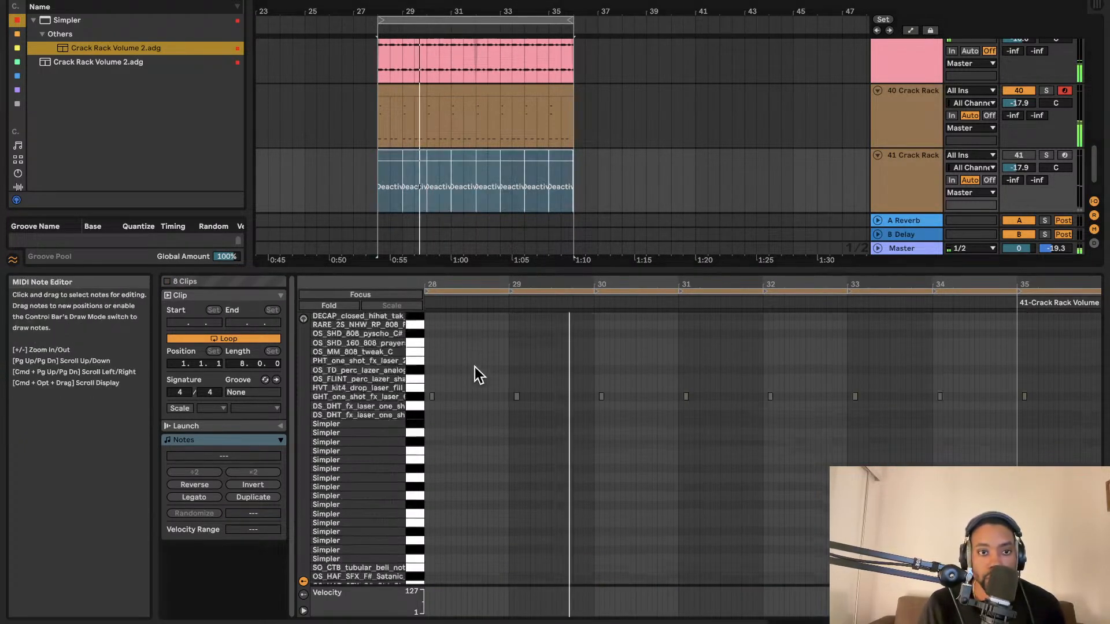
click(438, 390)
double_click(527, 402)
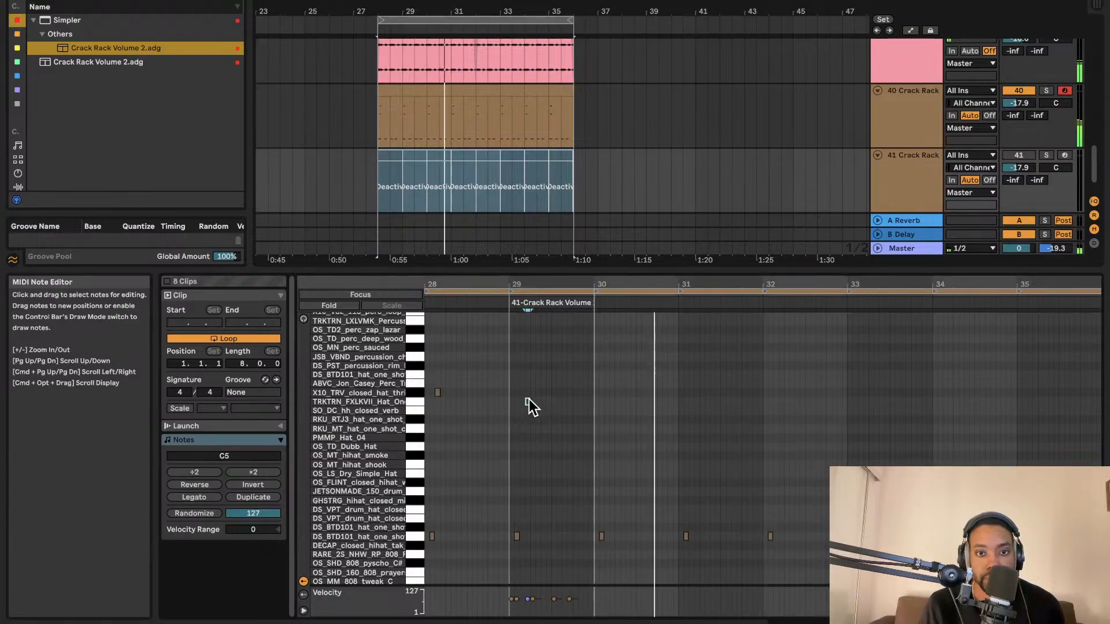
drag(445, 389, 575, 411)
key(Delete)
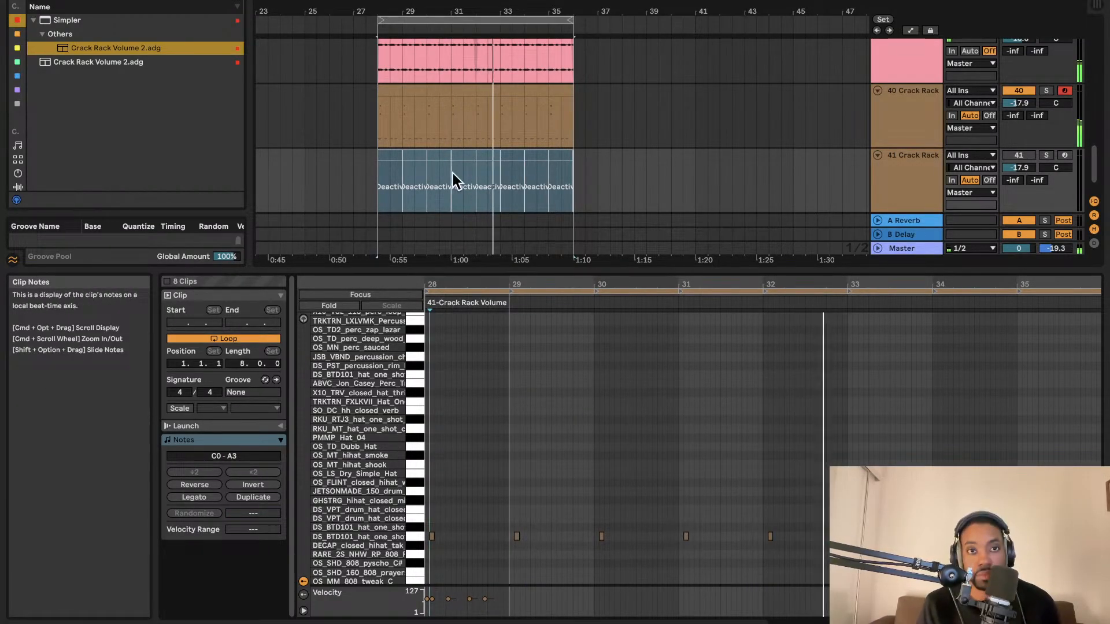
Step: Reactivate the bar 29 clip on the 41 Crack Rack track and clear the space at bar 28 of clips
click(385, 157)
double_click(384, 155)
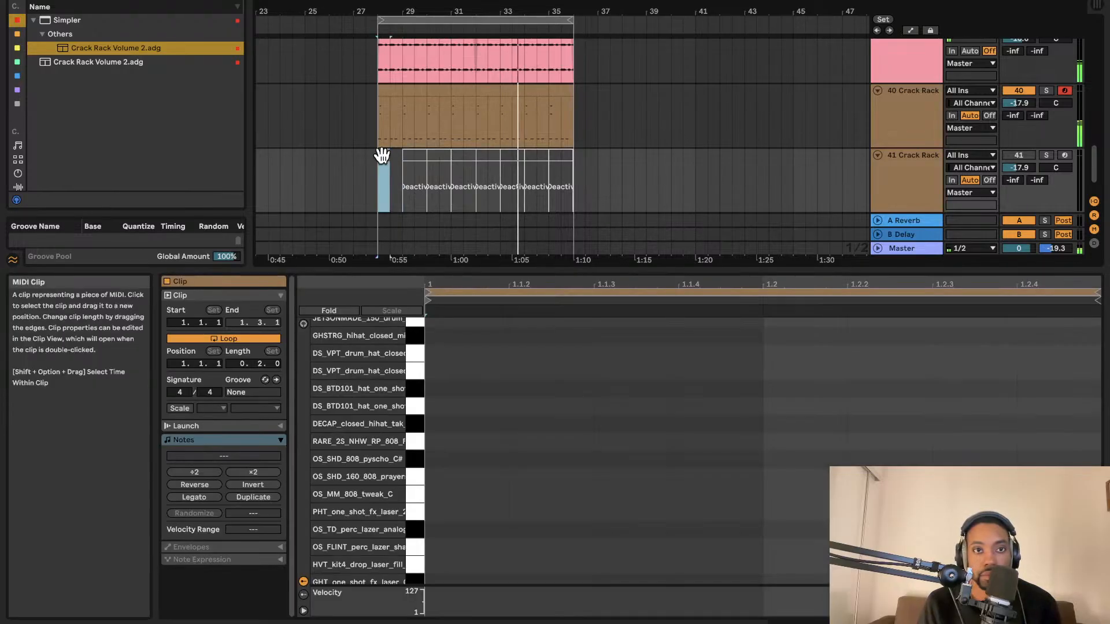
click(420, 157)
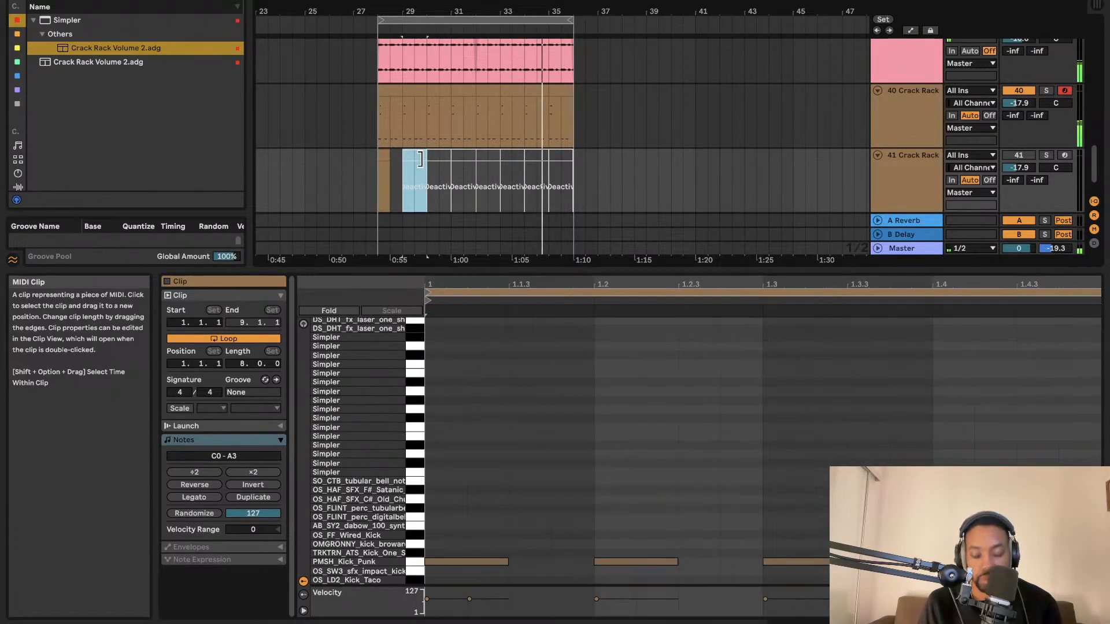
click(382, 161)
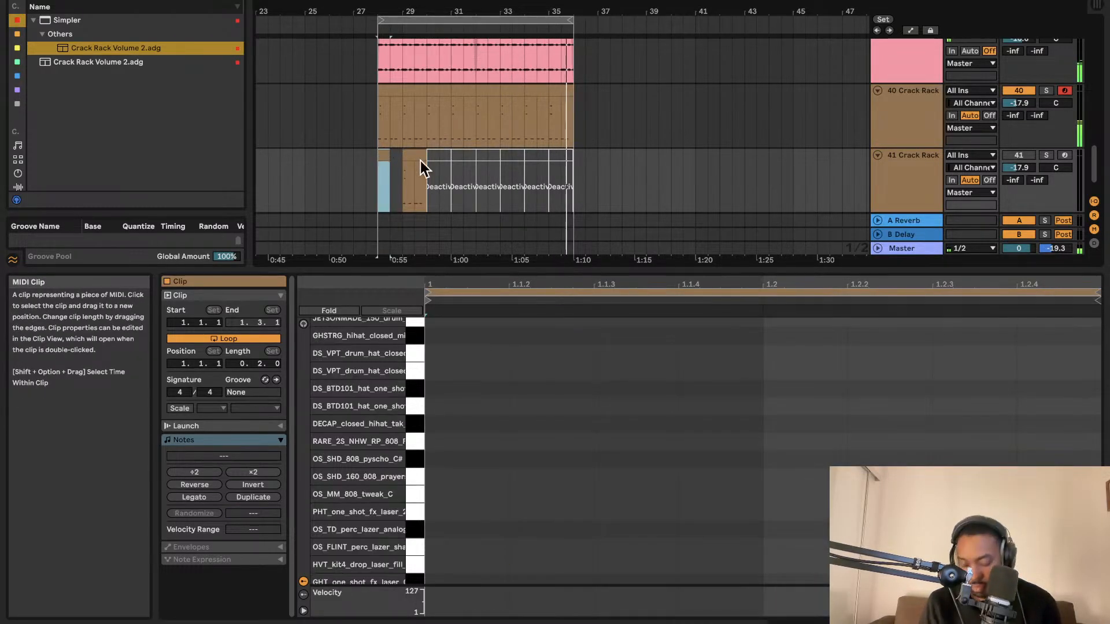
key(Delete)
Step: Enlarge the arrangement area and move the active clip on the 41 Crack Rack track from bar 29 to bar 28
drag(572, 163, 431, 164)
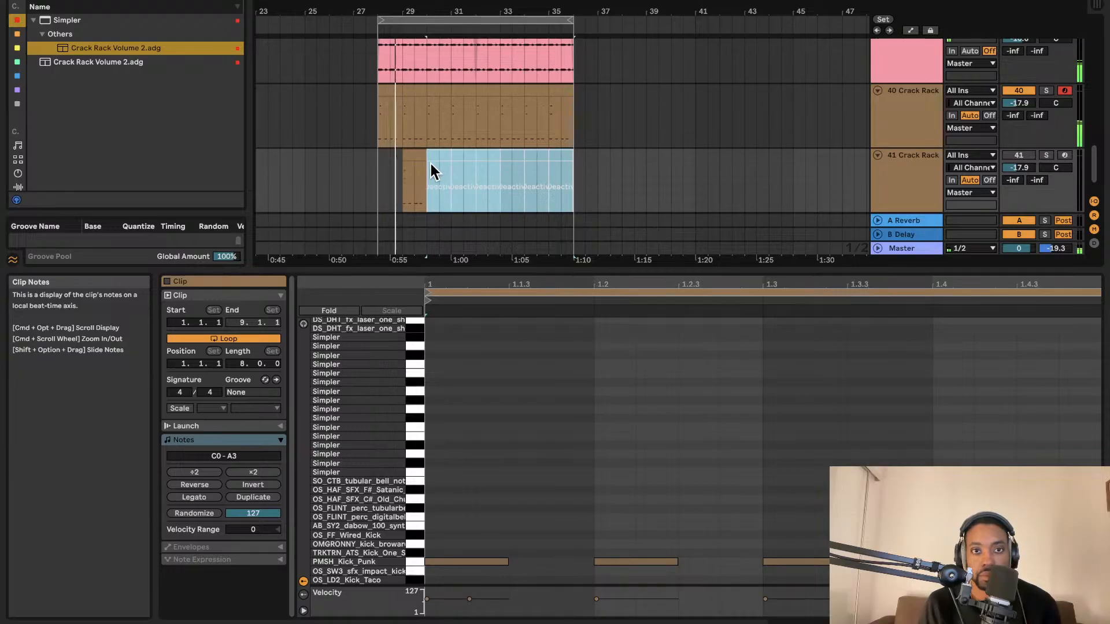
scroll(442, 161, down, 1)
scroll(443, 161, up, 3)
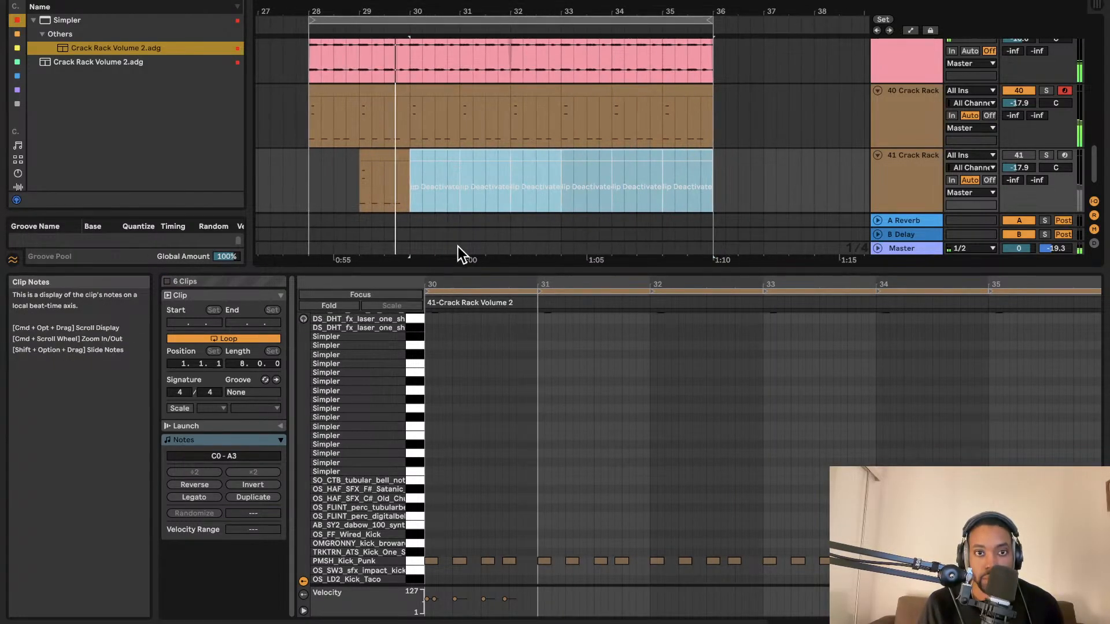
drag(460, 266, 474, 390)
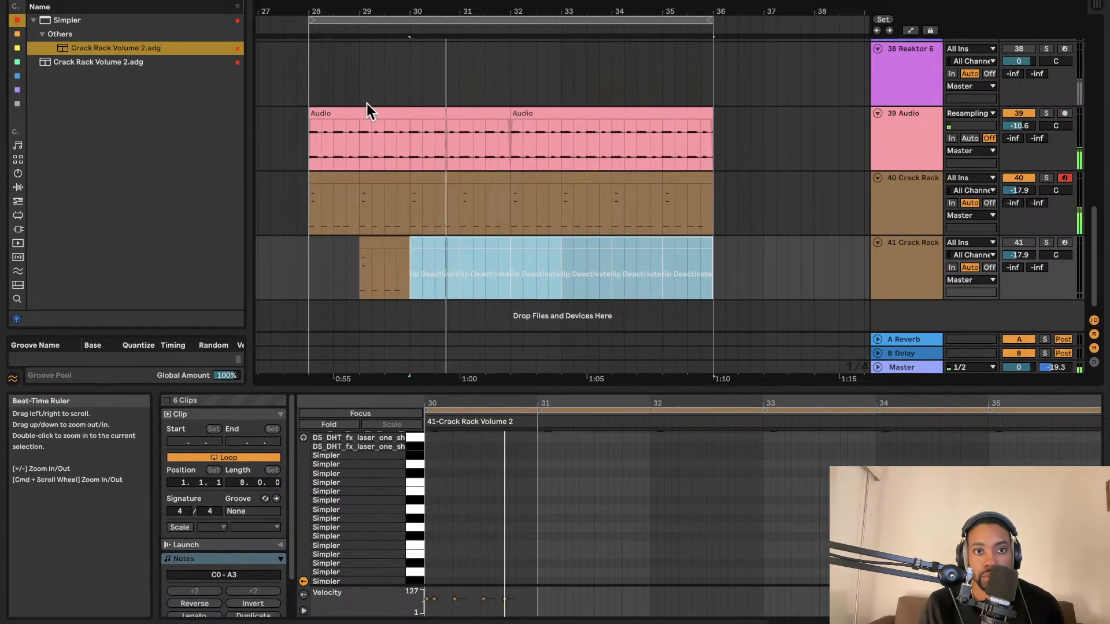
click(379, 243)
drag(384, 248, 329, 244)
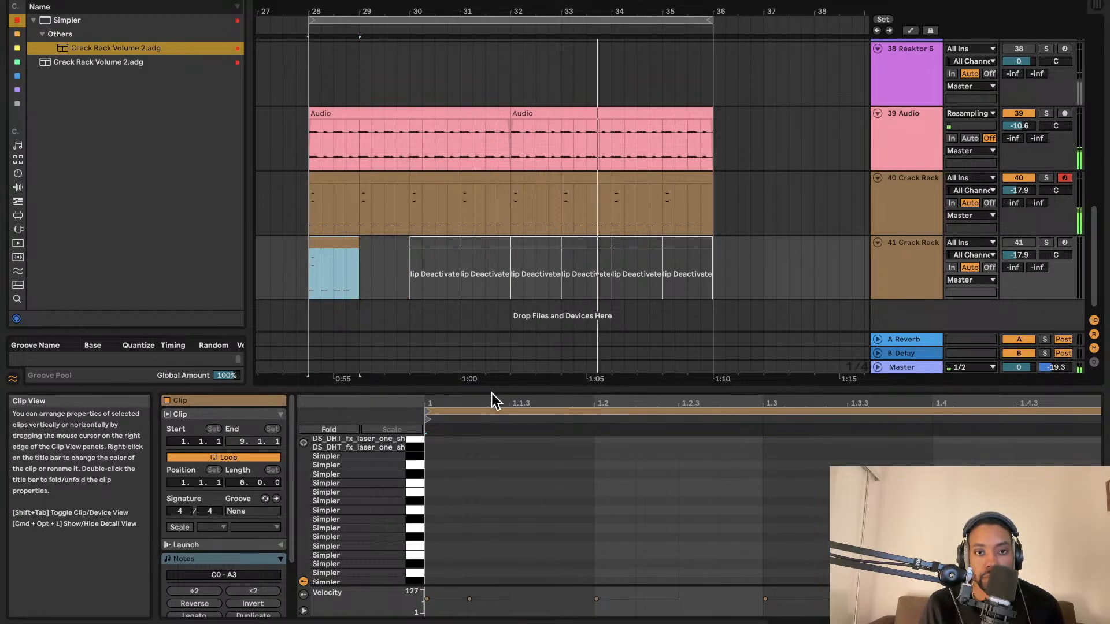
Step: Delete all notes in the 41 Crack Rack clip and add a G#2 laser one-shot note at its start
drag(491, 394, 480, 74)
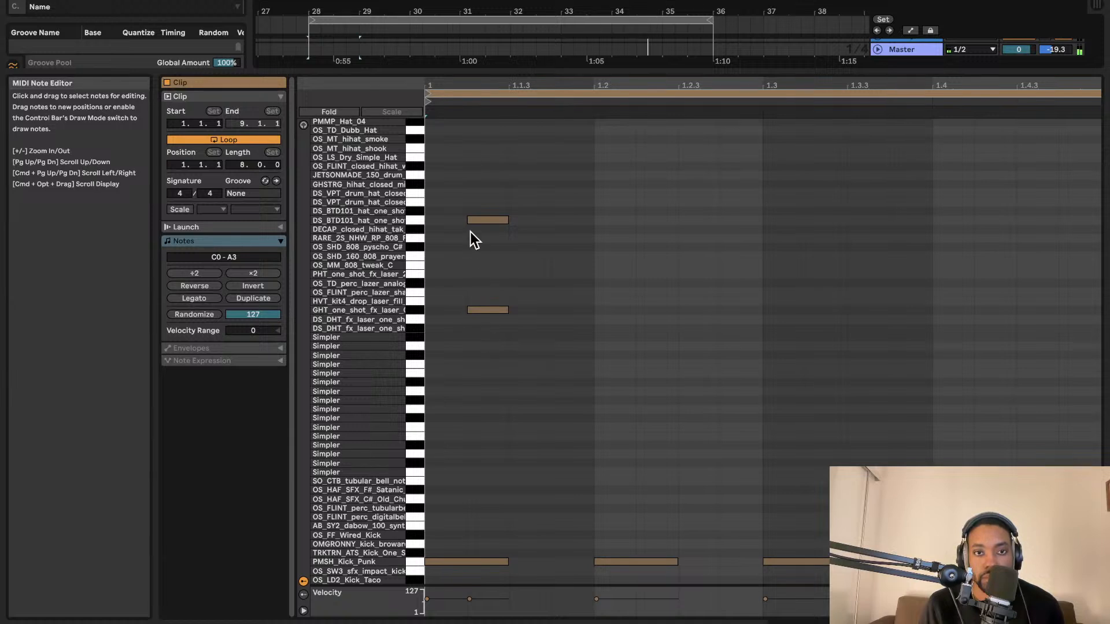
key(super+a)
key(Delete)
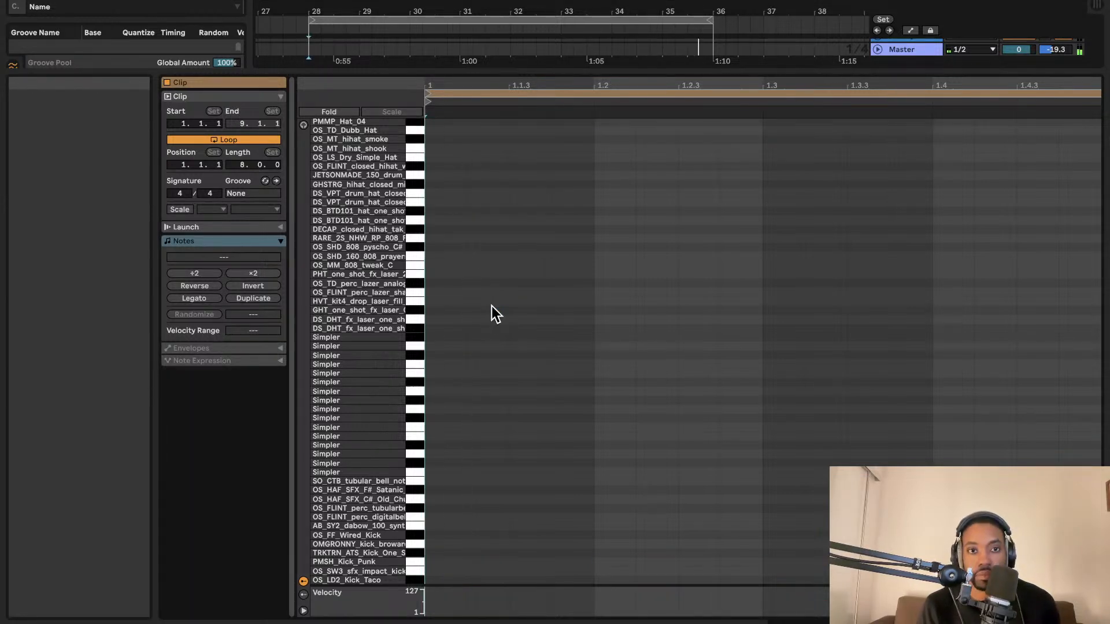
double_click(452, 327)
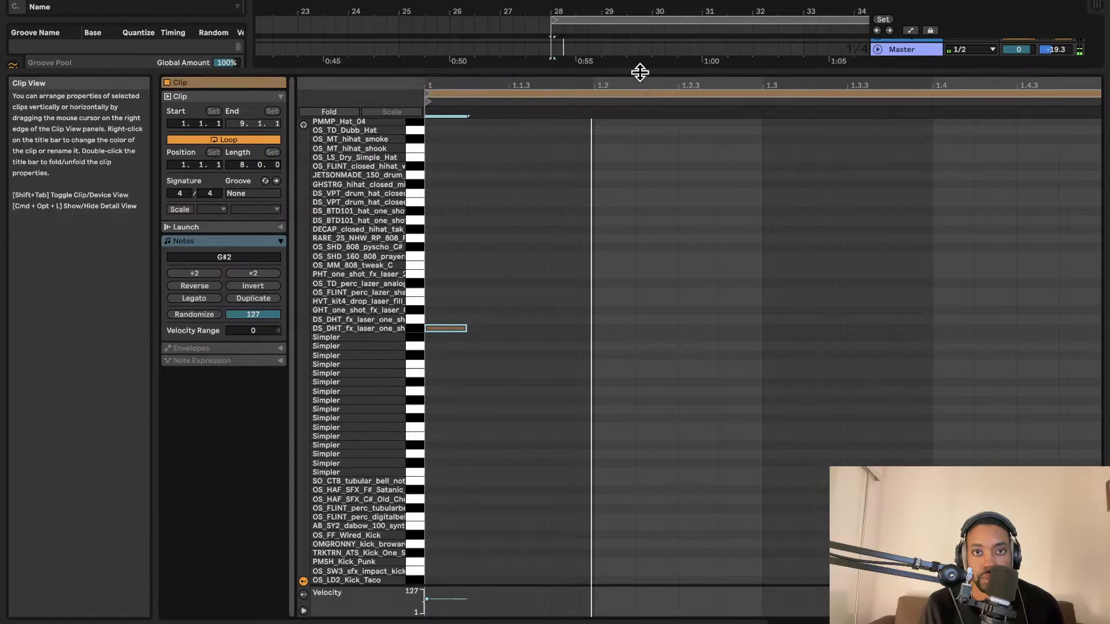
drag(640, 71, 641, 283)
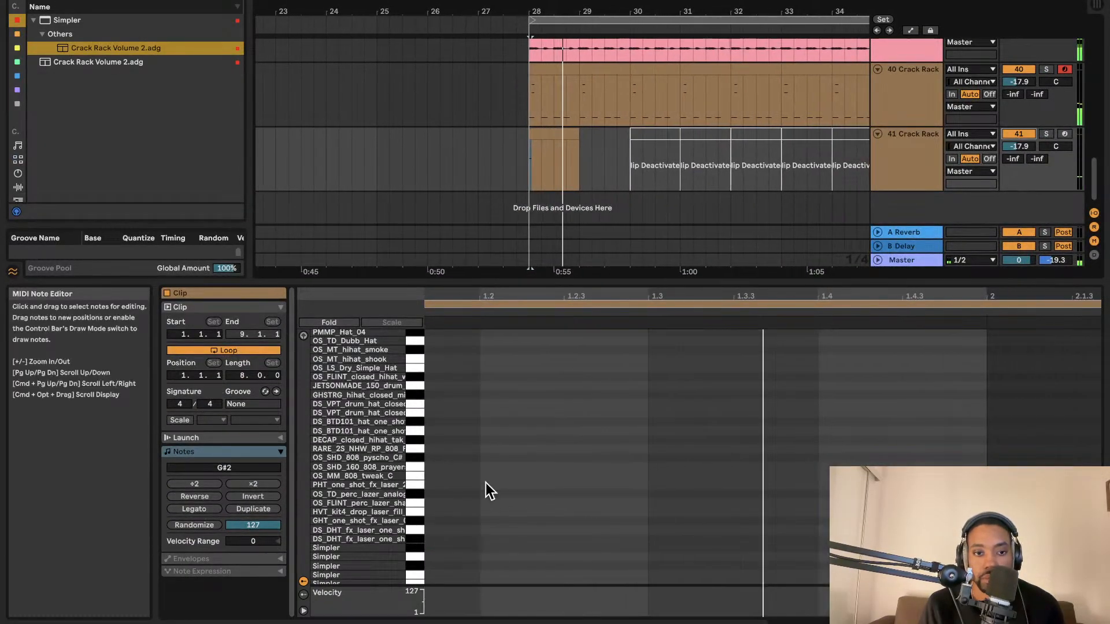
scroll(488, 484, up, 1)
scroll(497, 484, down, 5)
key(super+space)
scroll(494, 479, down, 4)
scroll(497, 476, up, 1)
key(F1)
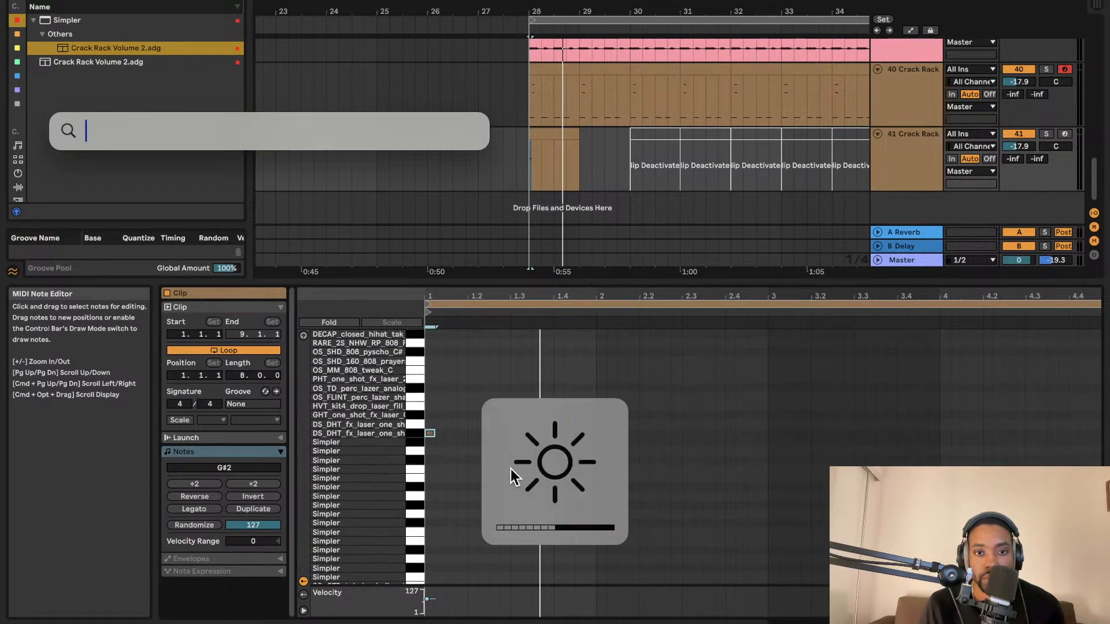
key(Escape)
key(Escape)
key(F2)
key(F2)
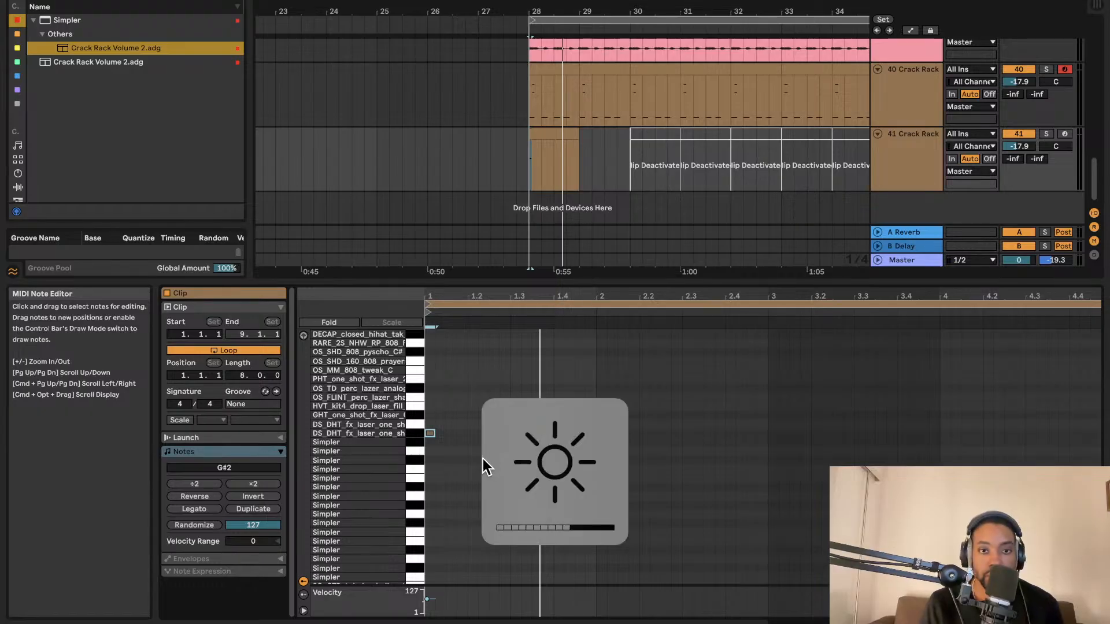
scroll(455, 460, up, 1)
scroll(458, 459, up, 3)
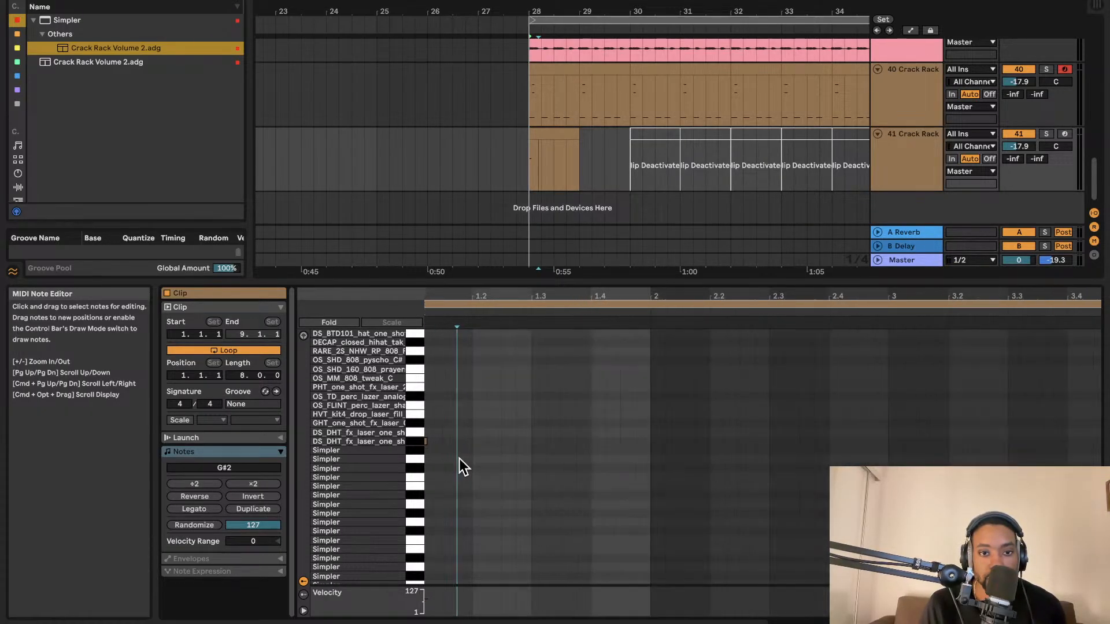
Step: Place a PMMP_Hat_04 note at beat 1.2 and duplicate both hat notes into the second half of the clip's first bar
key(space)
drag(436, 444, 494, 335)
scroll(509, 353, up, 1)
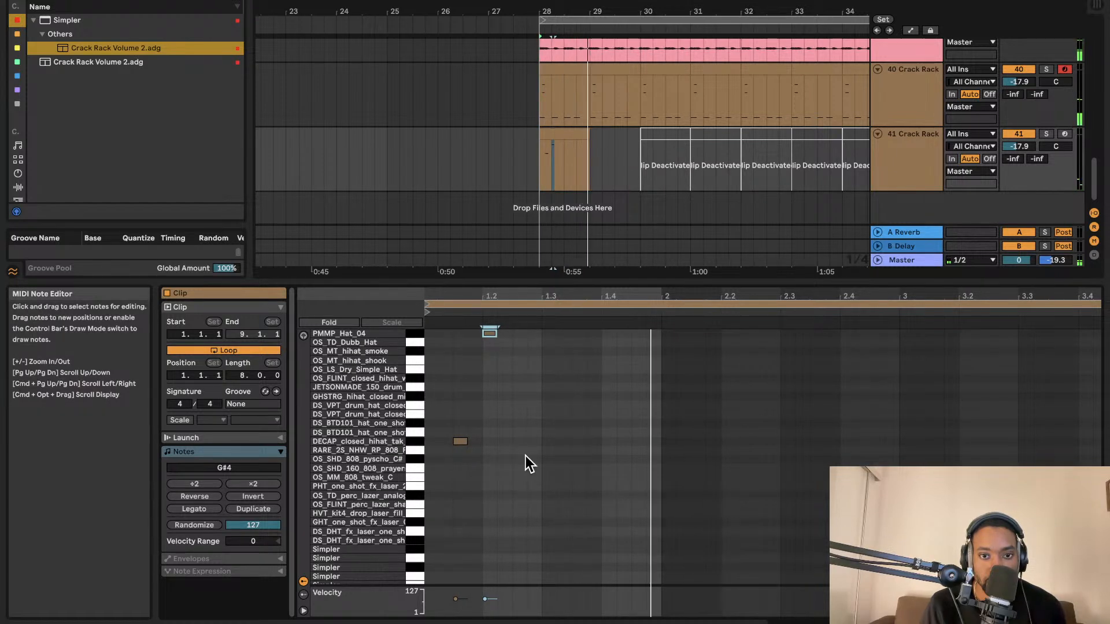
drag(540, 454, 425, 310)
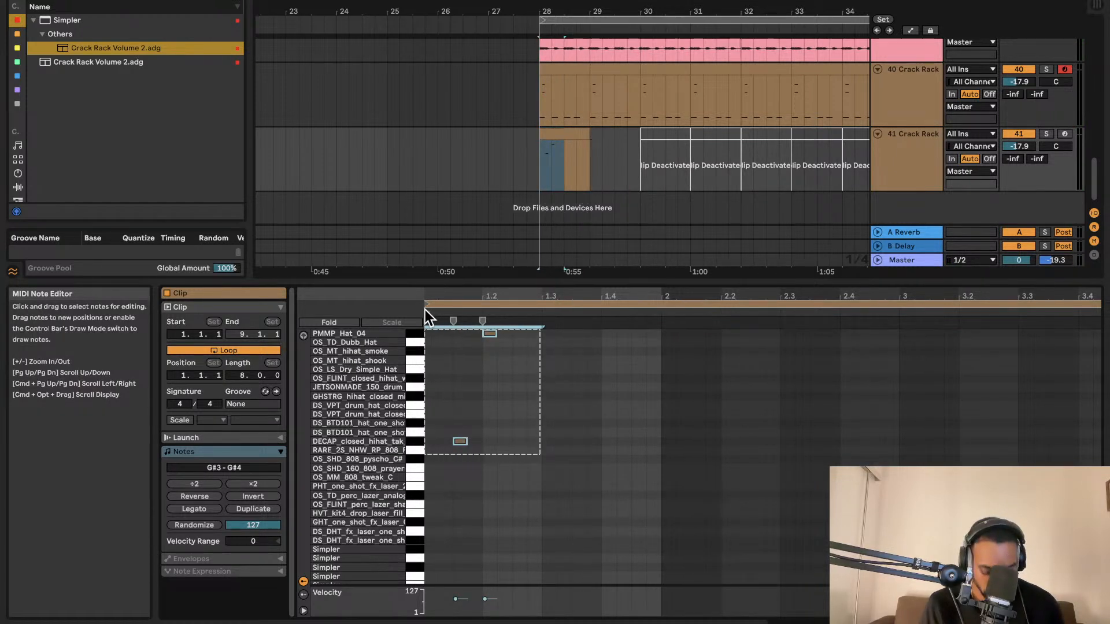
key(super+d)
key(super+d)
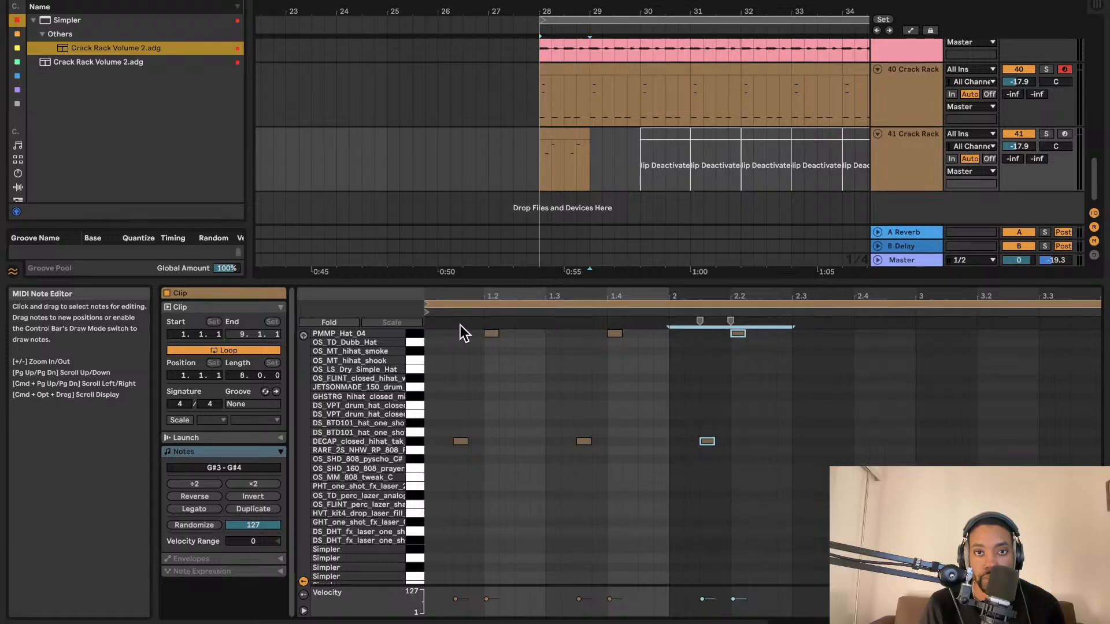
key(super+s)
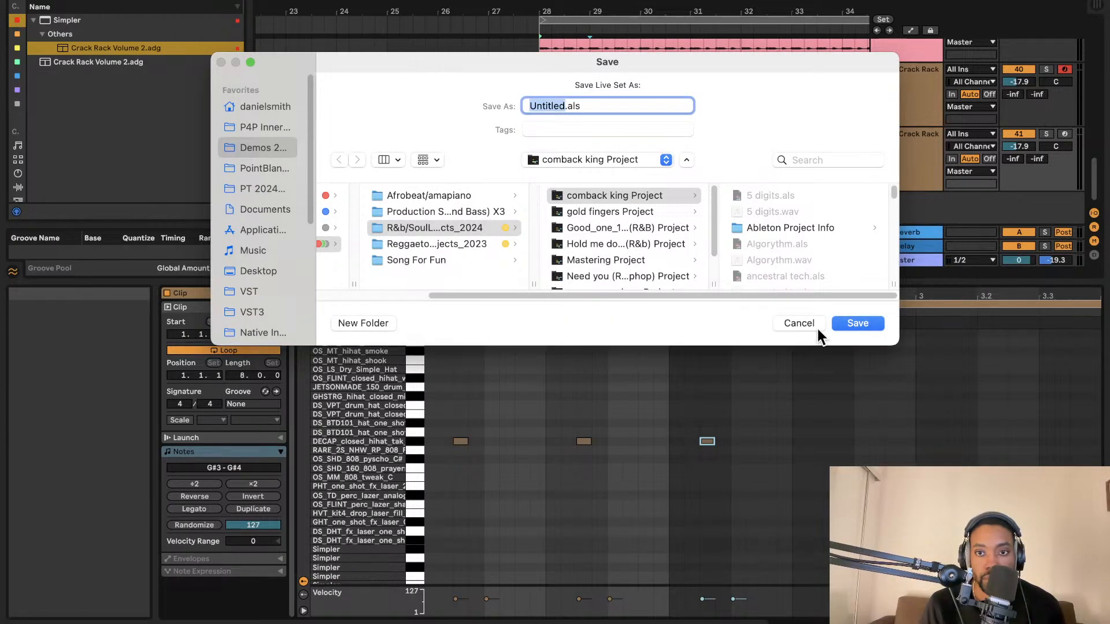
click(816, 327)
key(super+z)
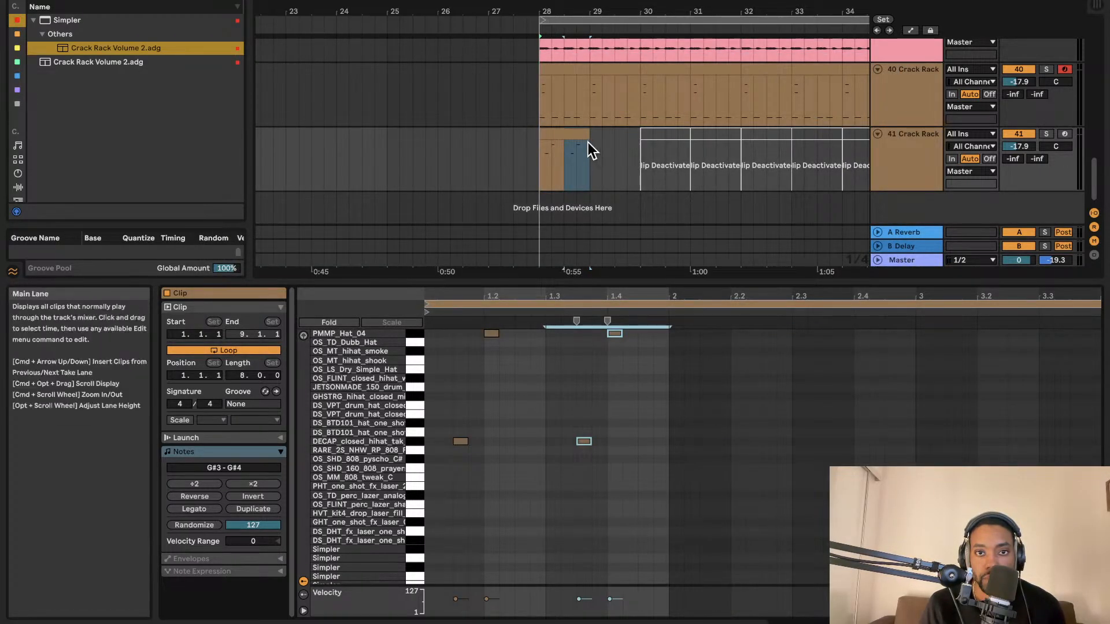
Step: Split the bar 28 clip on track 41 in half and move the second half to the start of bar 29
key(space)
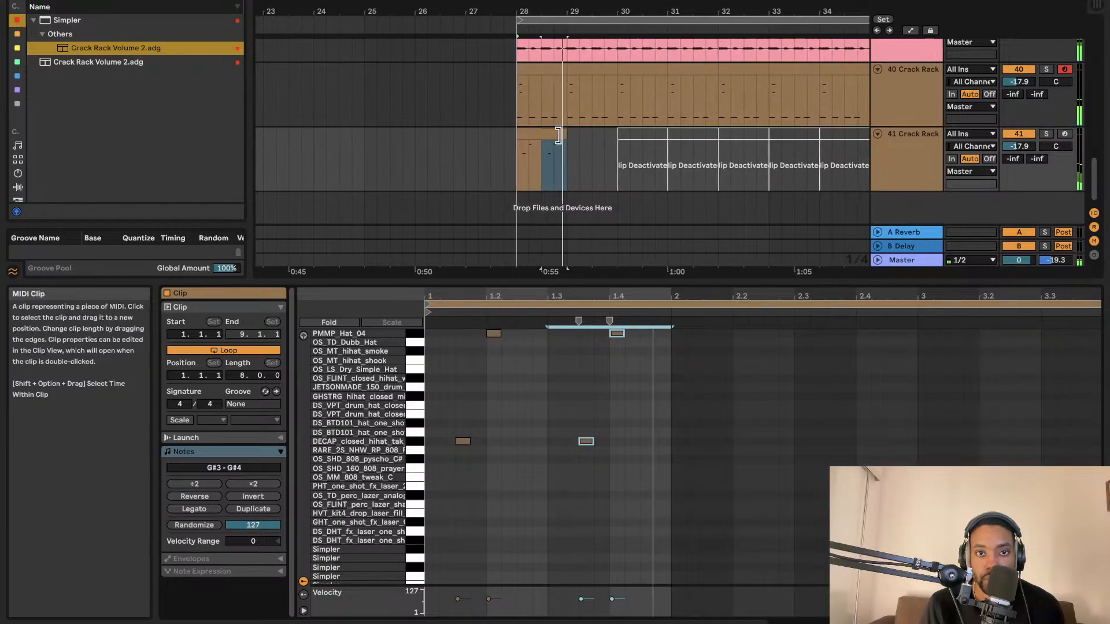
click(523, 149)
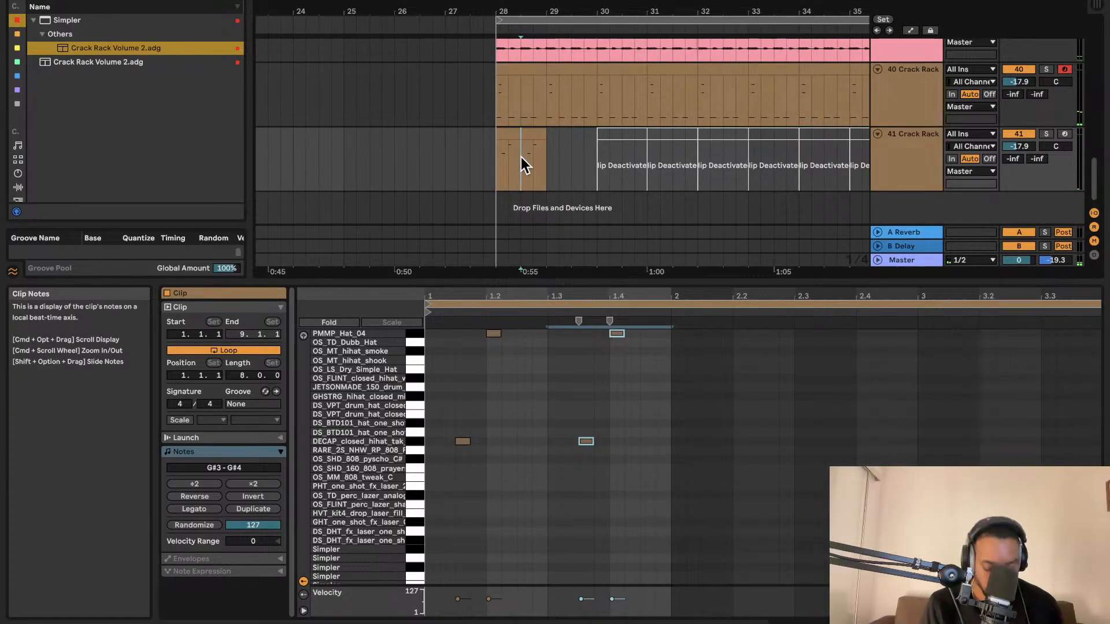
key(super+e)
drag(528, 136, 554, 135)
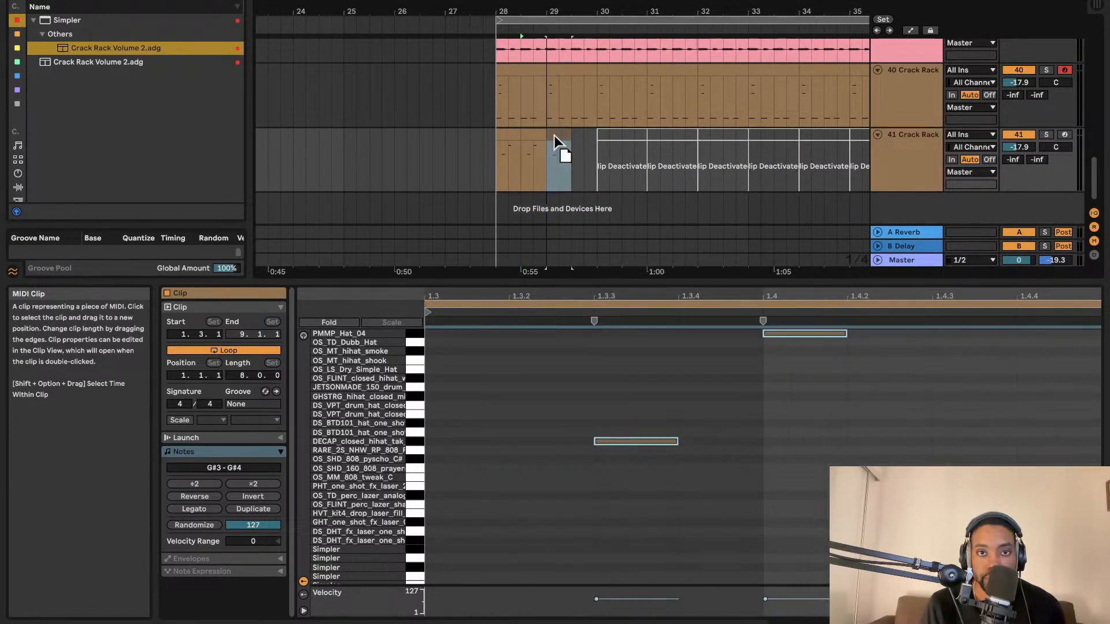
click(505, 168)
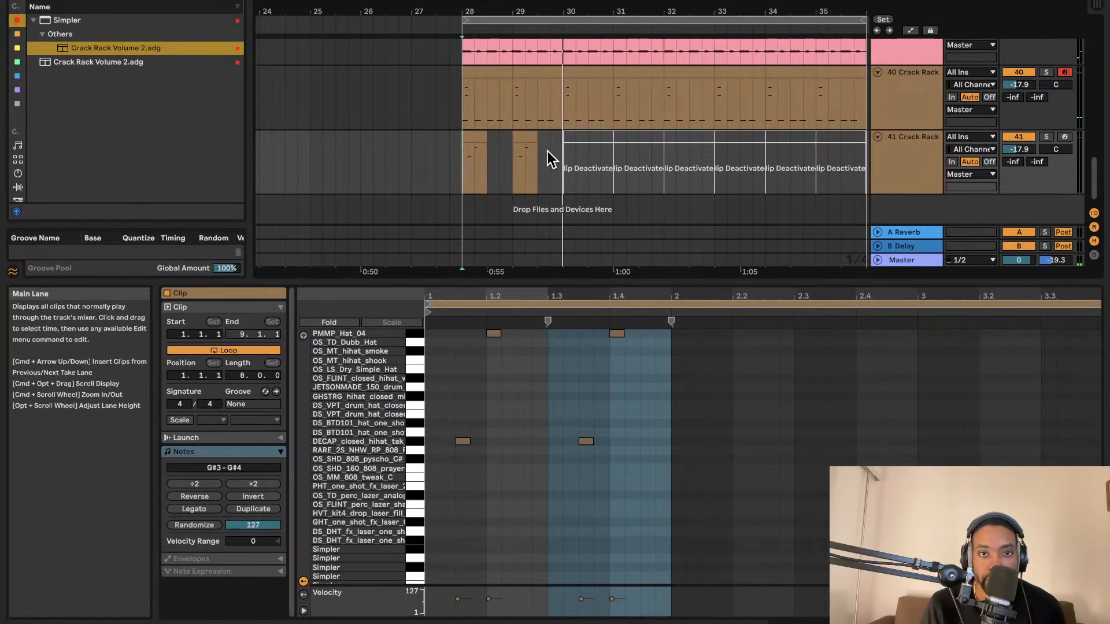
Step: Duplicate bars 28 and 29 of track 41 three times to fill the pattern up to bar 36
drag(547, 151, 485, 154)
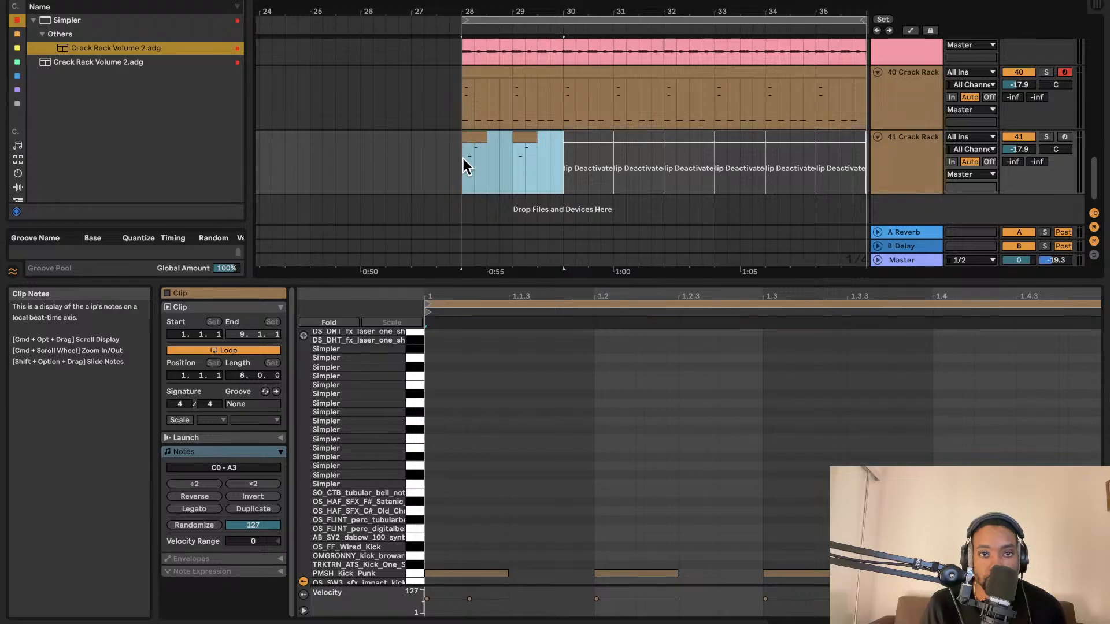
key(super+d)
key(super+d)
key(super+d)
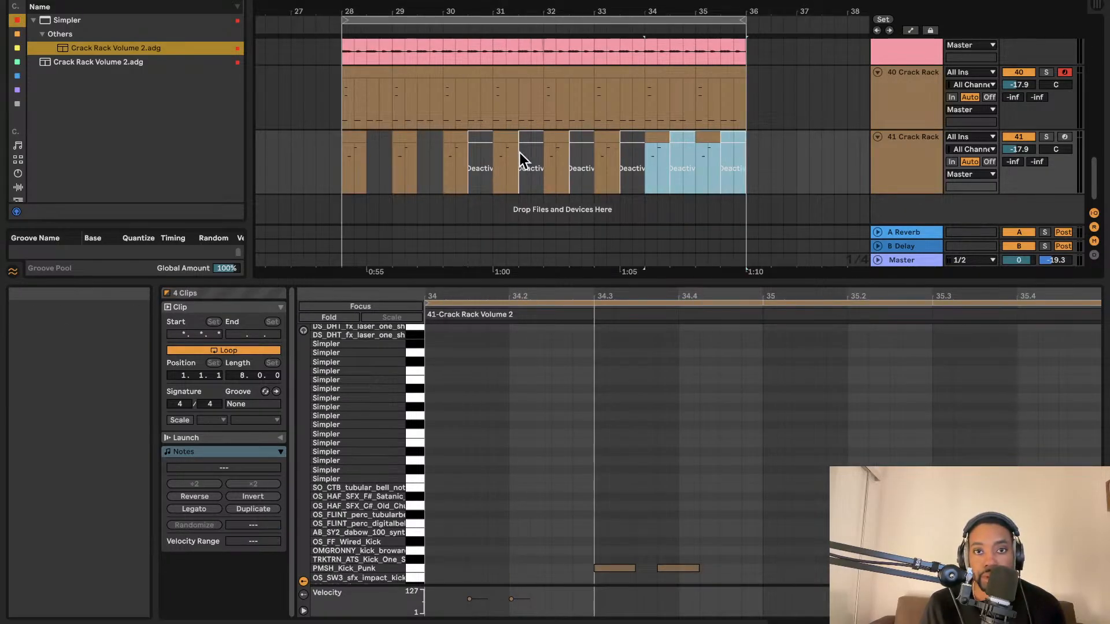
Step: Delete the six deactivated half-bar clips between bars 30 and 36 on track 41
click(486, 139)
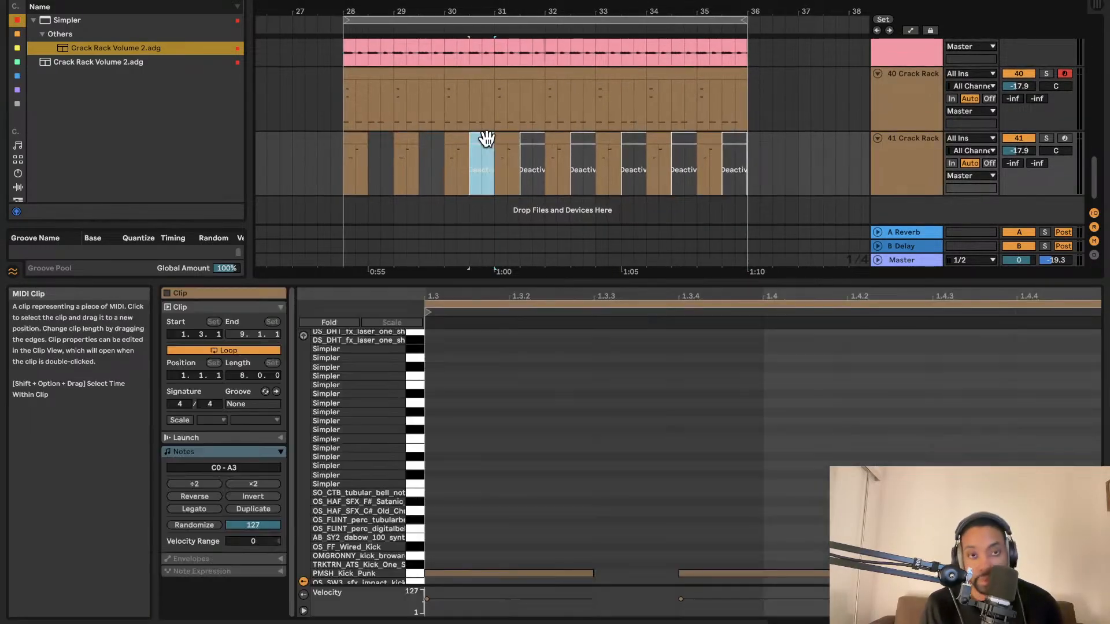
key(Delete)
click(528, 139)
key(Delete)
click(582, 138)
key(Delete)
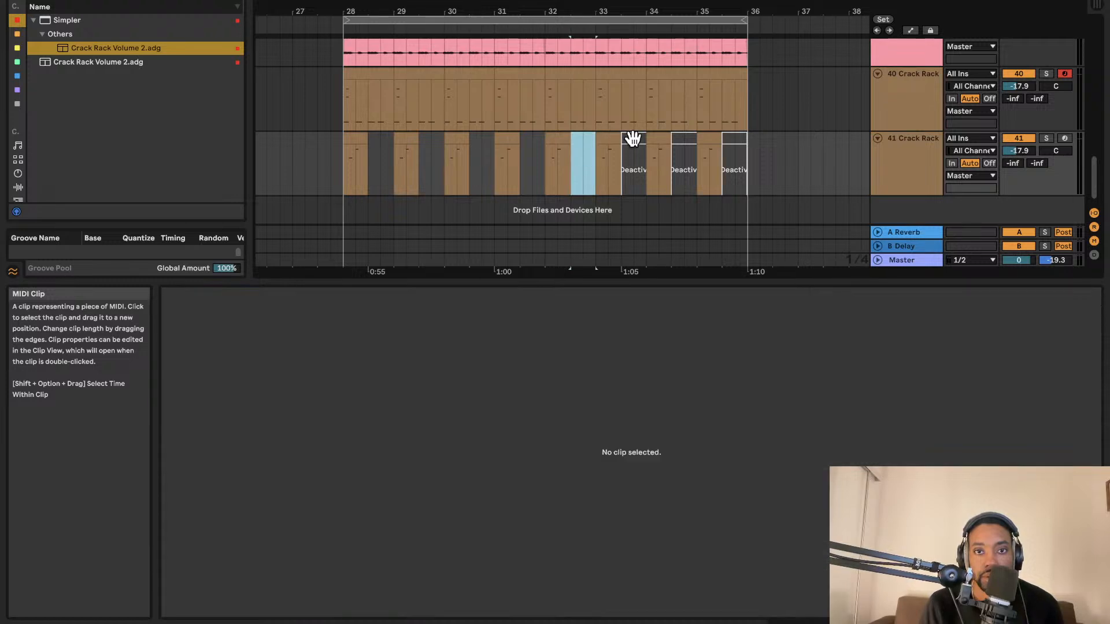
click(632, 139)
key(Delete)
click(682, 139)
key(Delete)
click(733, 139)
key(Delete)
Step: Play the loop and raise the volume of the 39 Audio track to -7.7 dB
key(space)
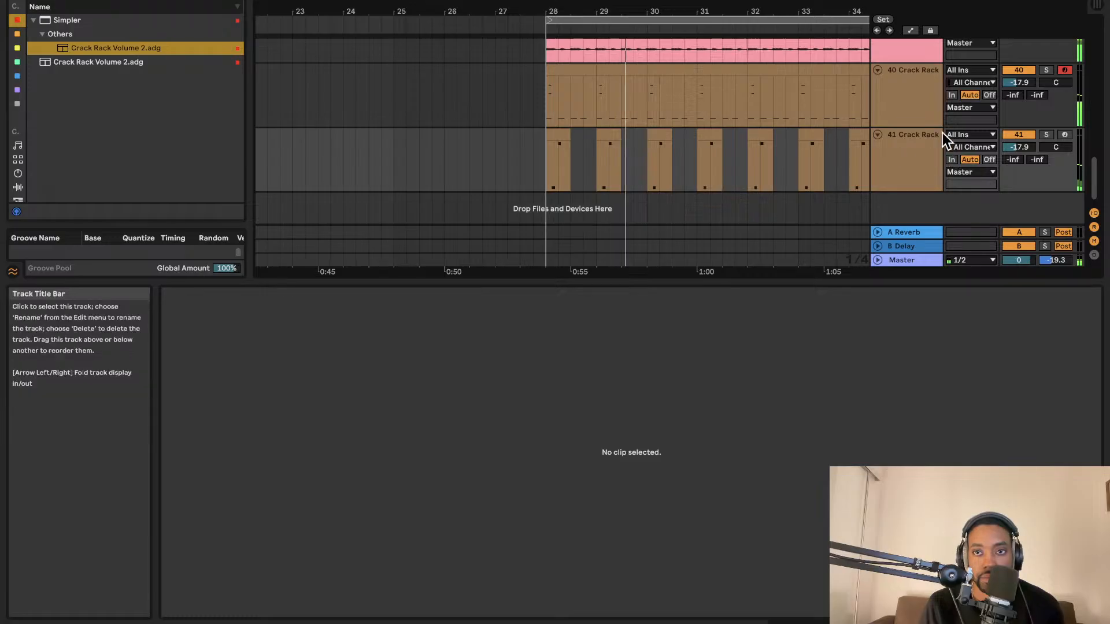
scroll(923, 118, up, 3)
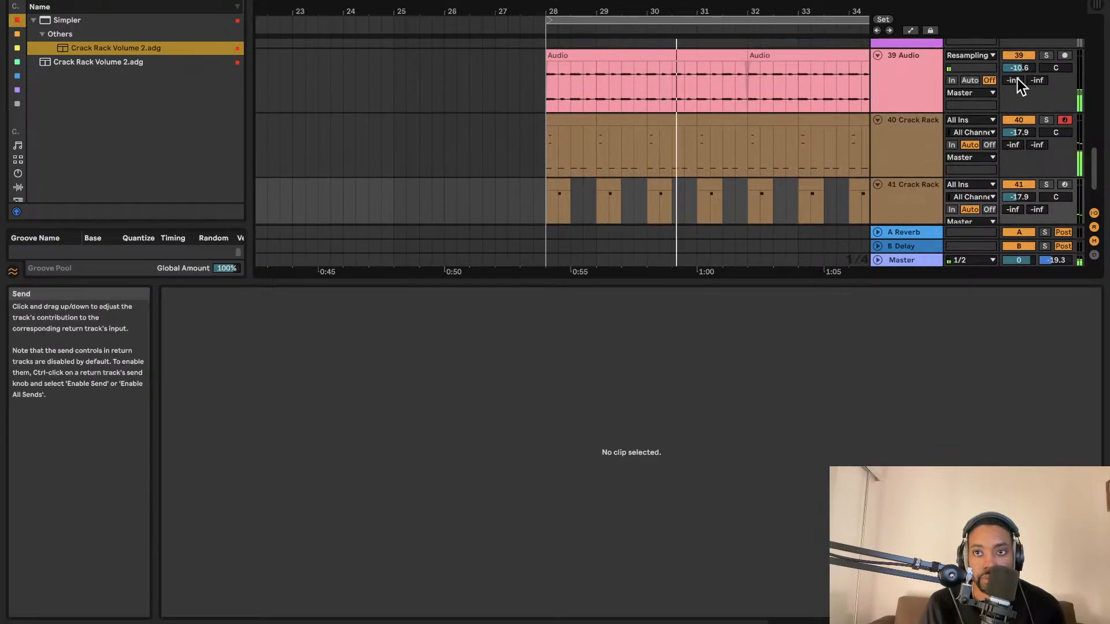
drag(1018, 67, 1018, 65)
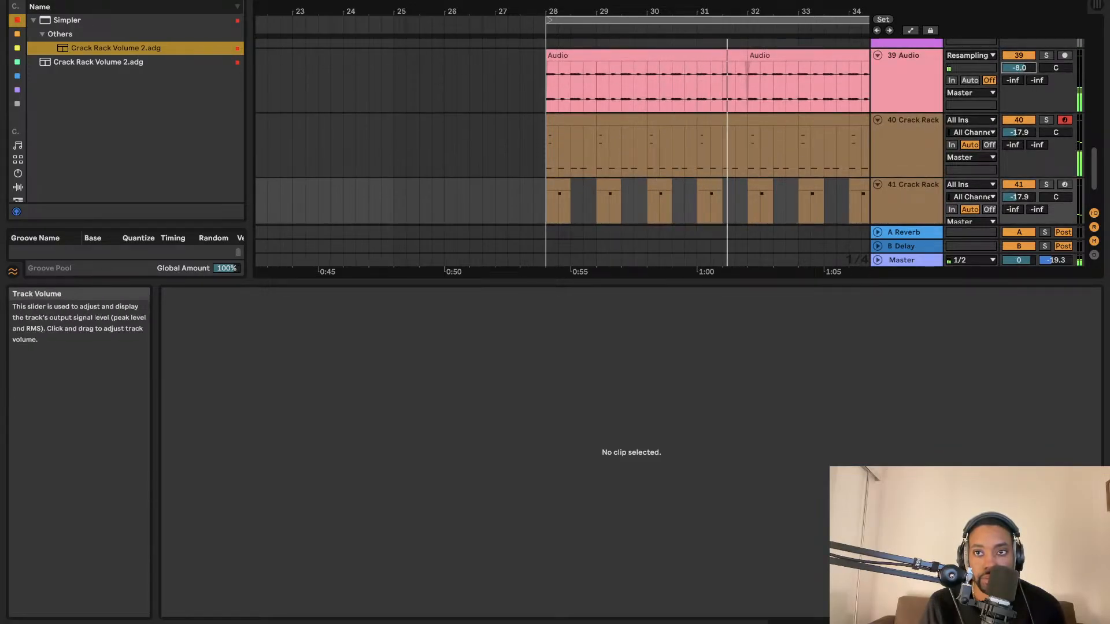
Step: Group the two Crack Rack tracks, 40 and 41
click(906, 151)
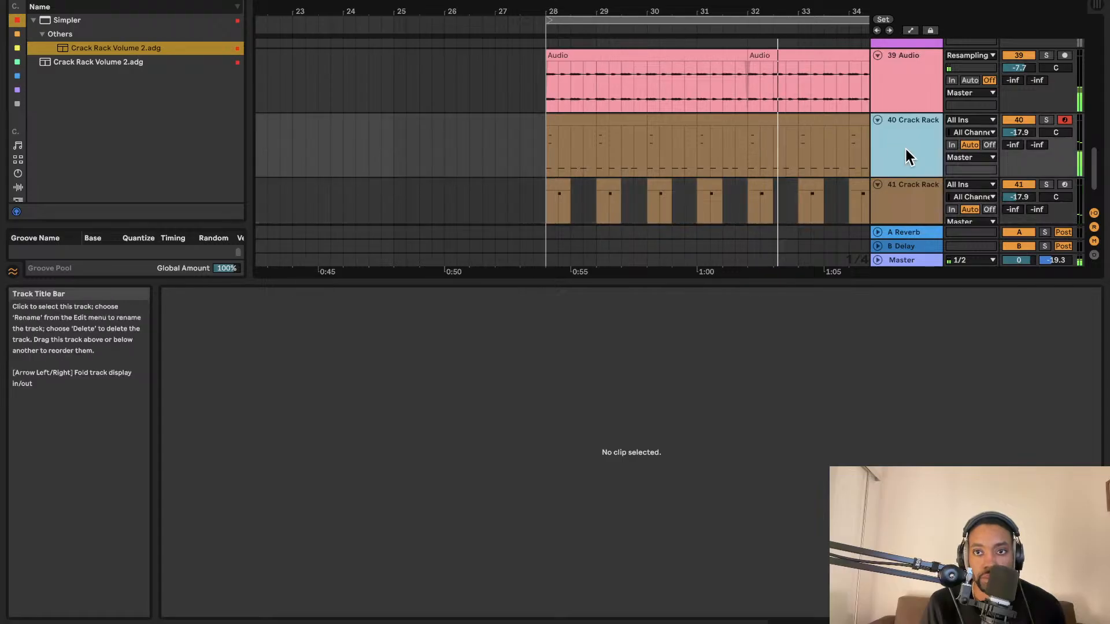
click(904, 204)
click(911, 176)
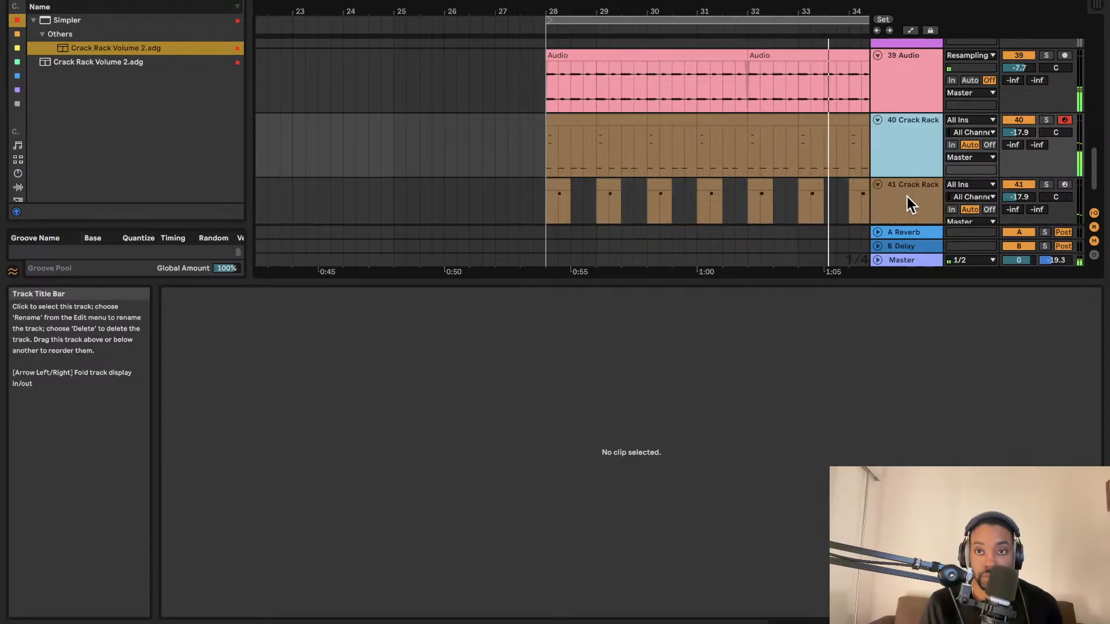
shift+click(907, 197)
key(ctrl+g)
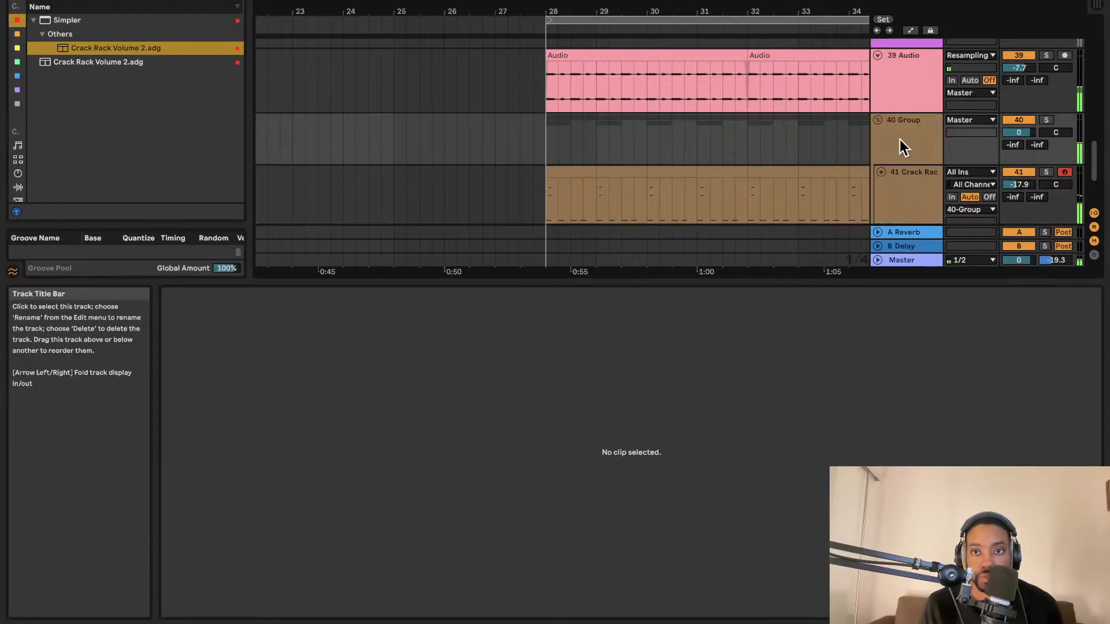
Step: Rename the new track group as Drums
key(ctrl+r)
text(D)
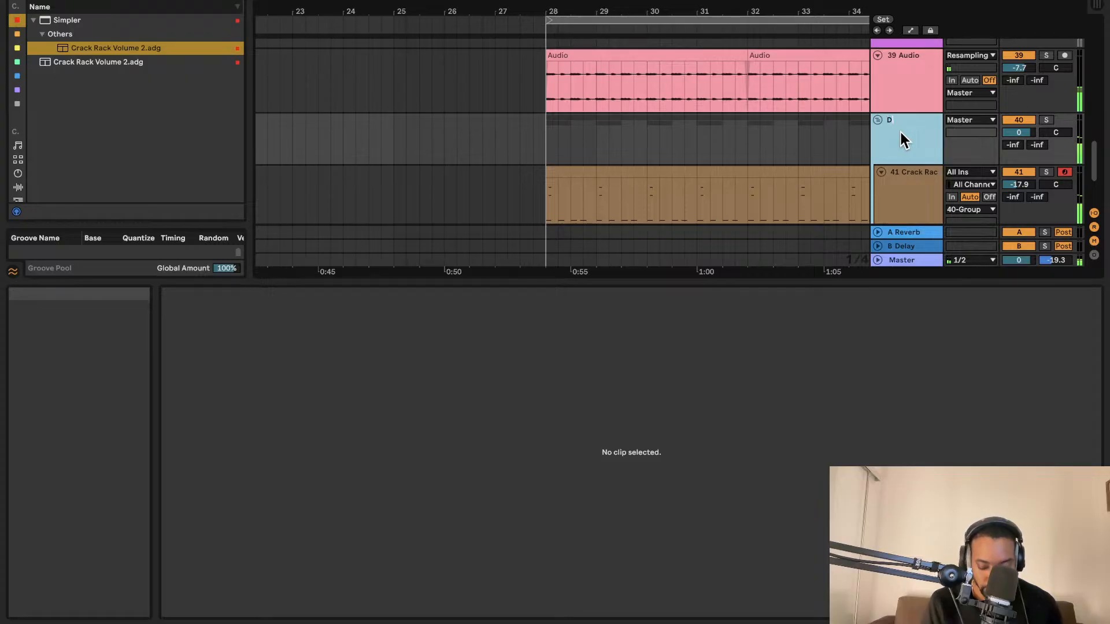
text(rumsd)
key(BackSpace)
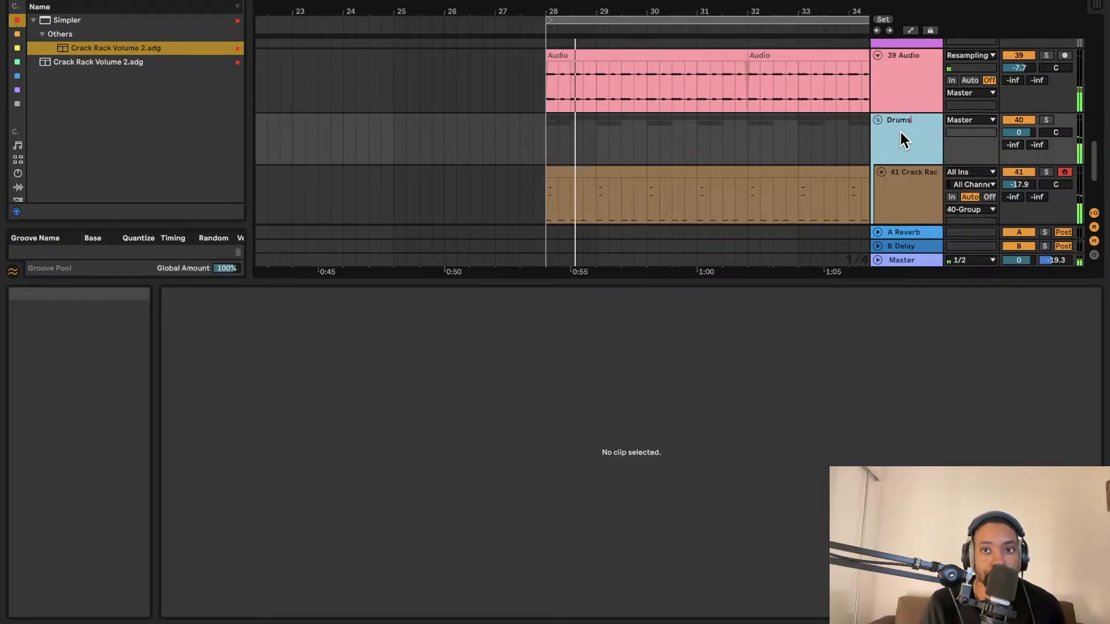
key(Return)
Step: Show the audio effects in the browser and clear the existing search filter
scroll(911, 165, down, 2)
click(909, 168)
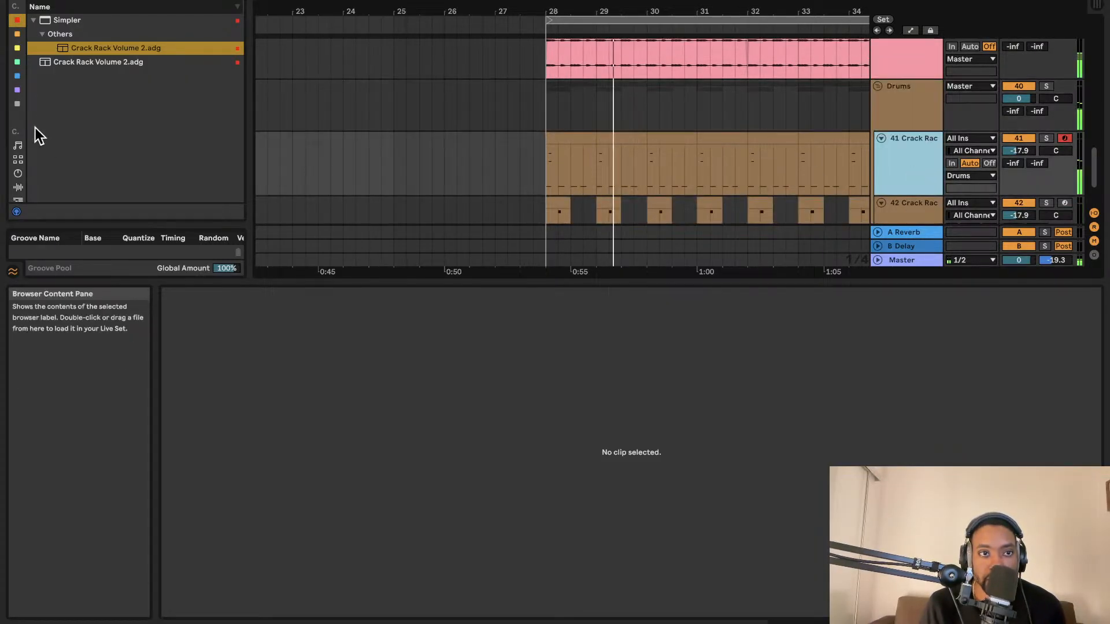
click(89, 2)
click(18, 186)
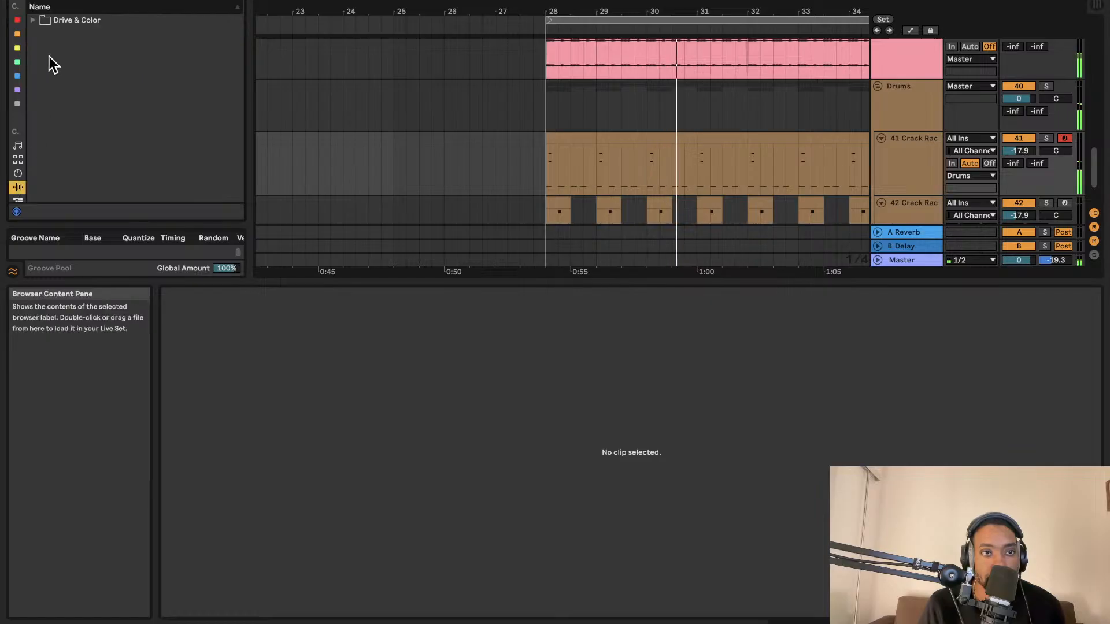
click(44, 35)
scroll(20, 166, down, 3)
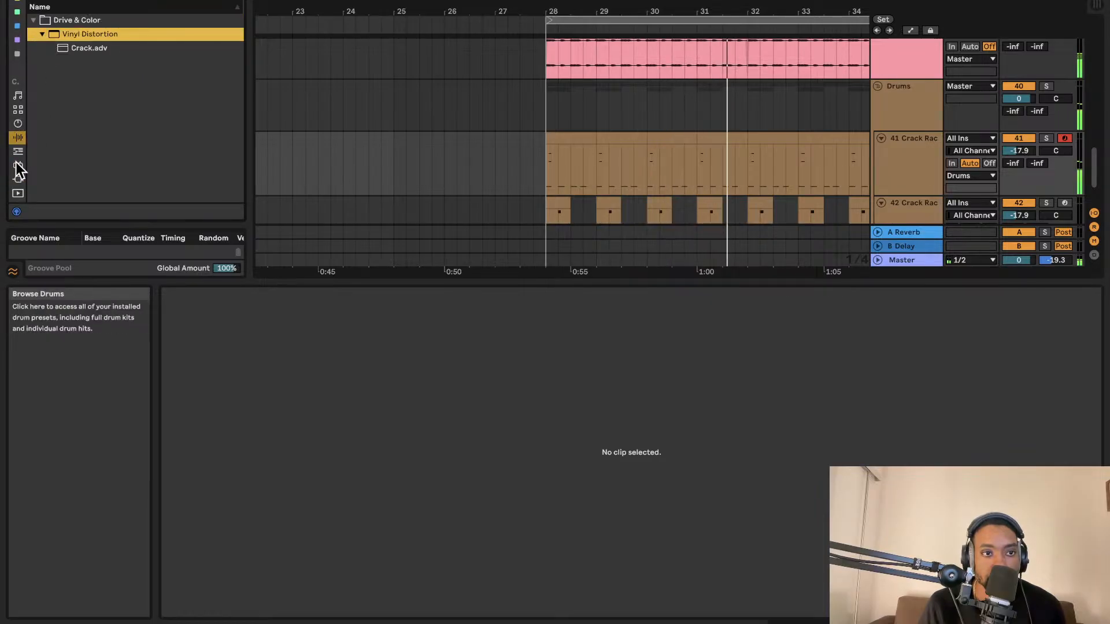
click(232, 1)
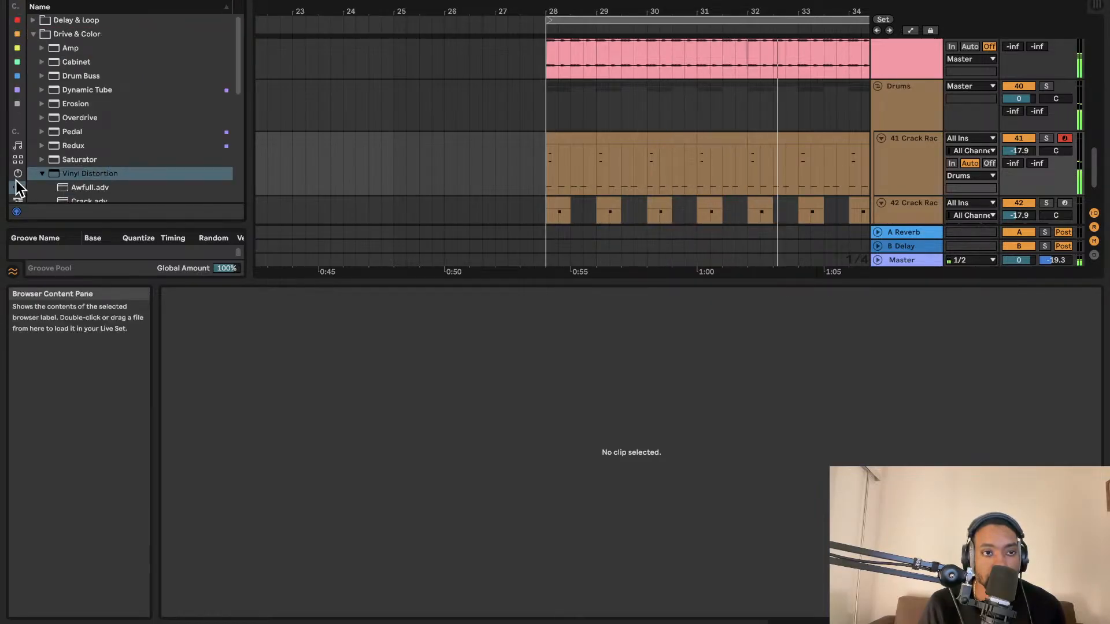
Step: Find Drum Buss among the Drive & Color audio effects and add it to the Drums group track
scroll(17, 184, down, 2)
click(17, 151)
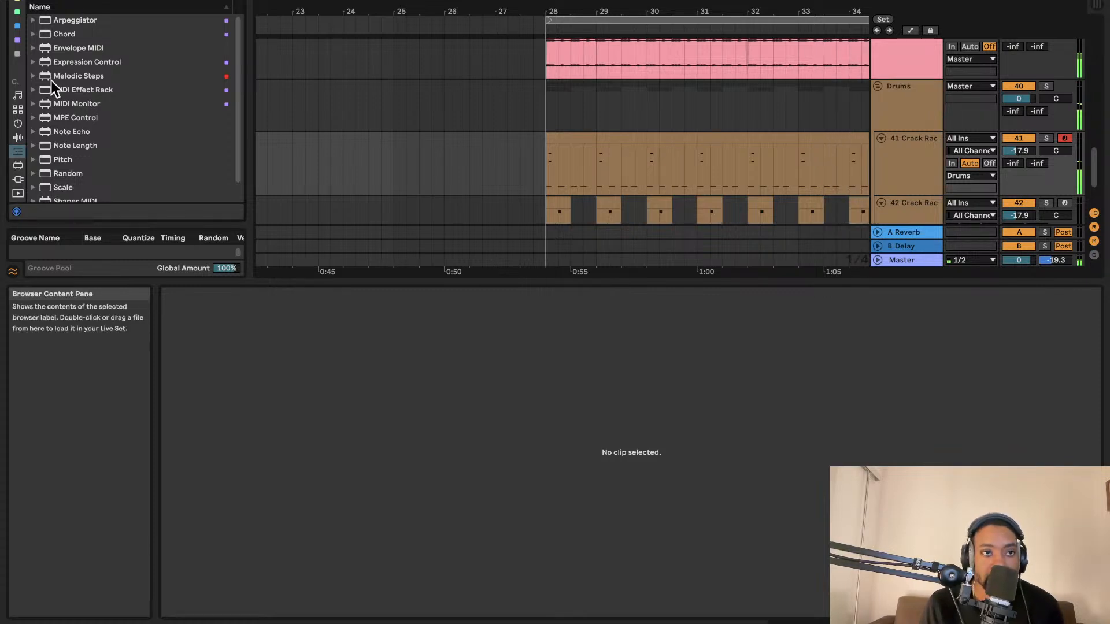
text(mel)
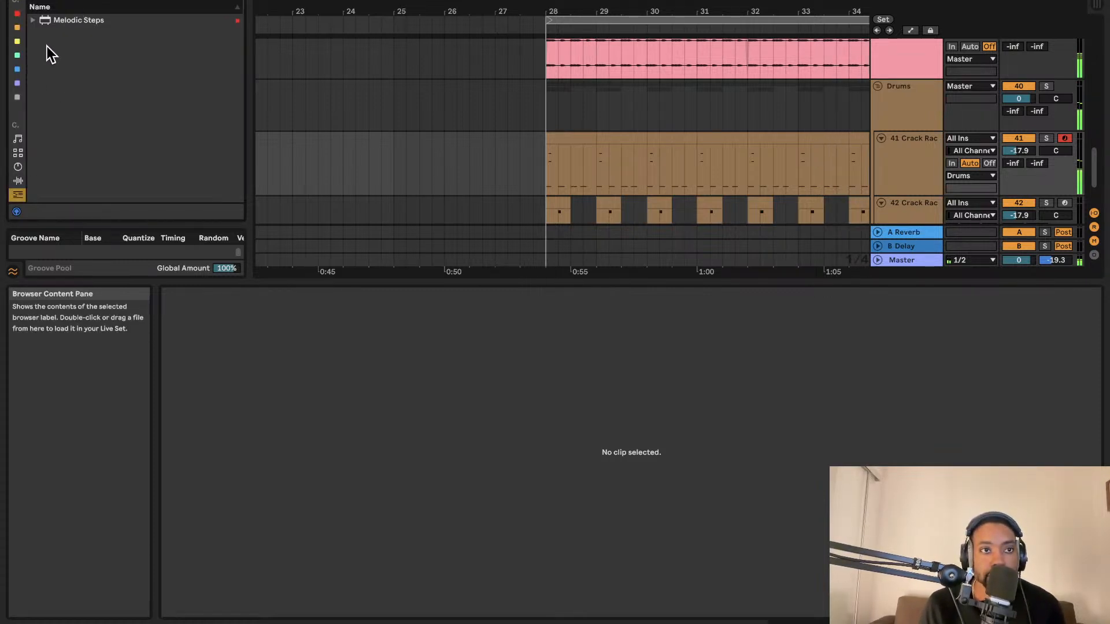
click(17, 181)
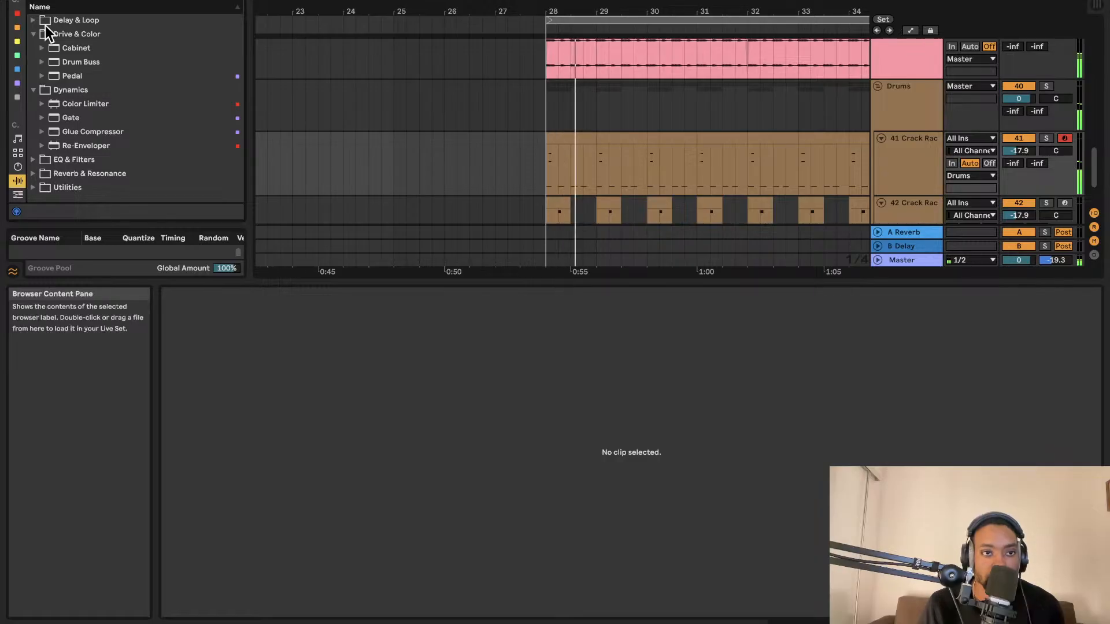
drag(49, 61, 102, 61)
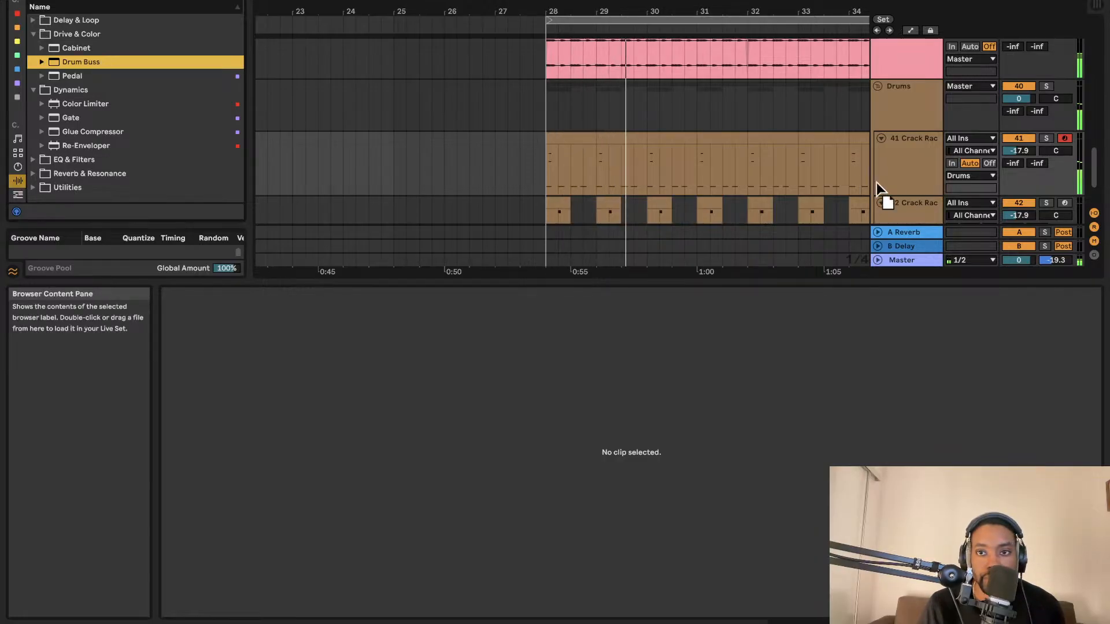
drag(905, 110, 904, 110)
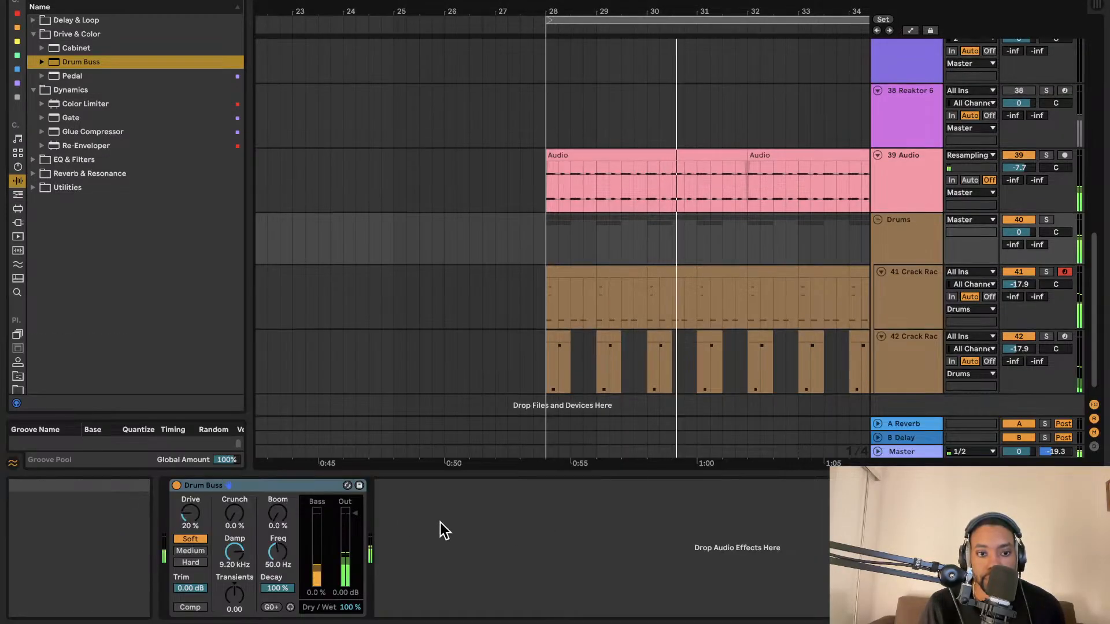
Step: Set the Drum Buss Crunch to 16% and Boom to 12%
drag(233, 514, 277, 507)
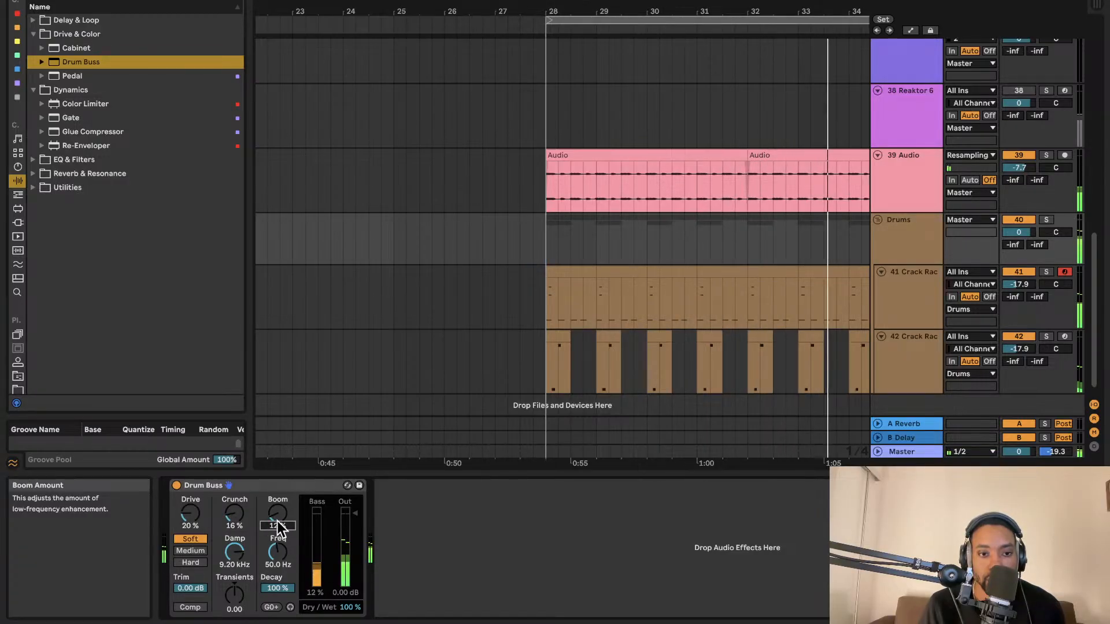
scroll(484, 336, right, 3)
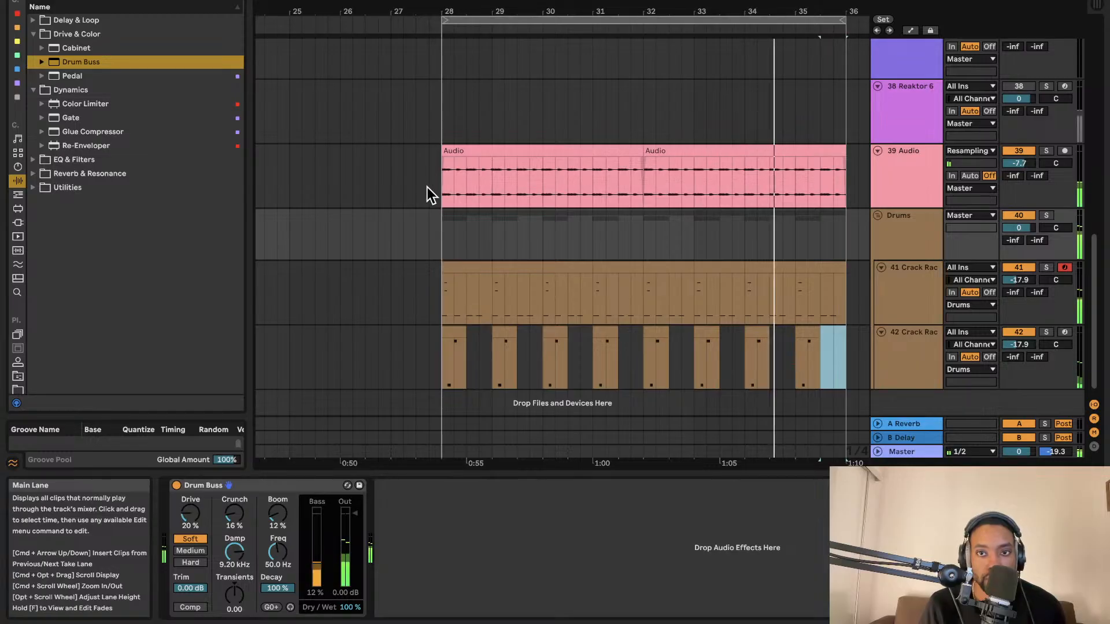
key(super+s)
click(596, 320)
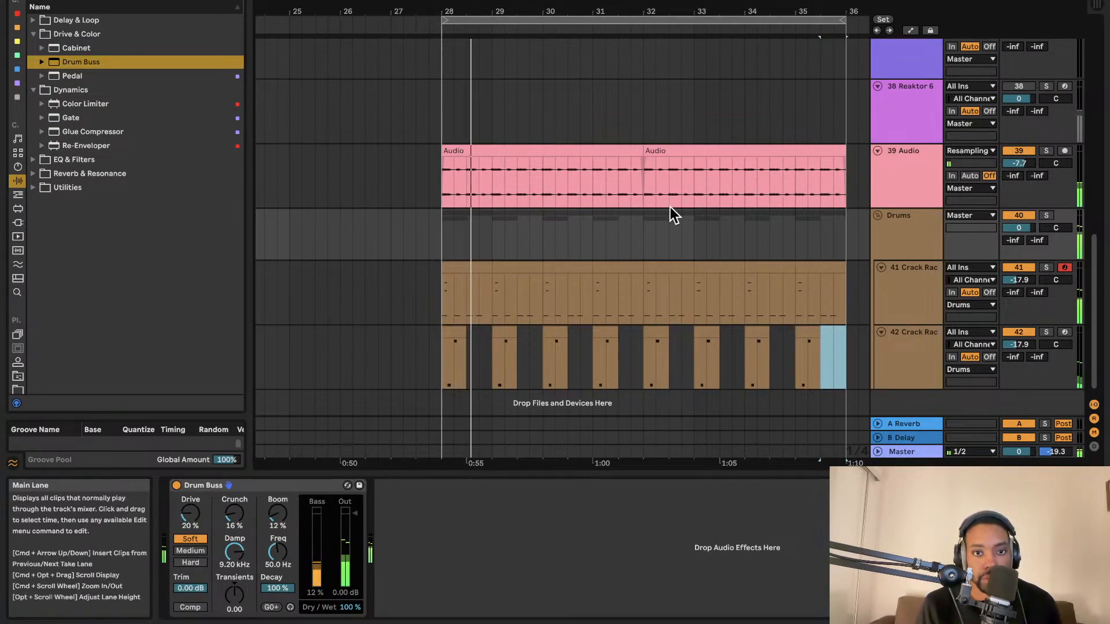
Step: Duplicate the lowest Crack Rack track, number 42, together with its clips
scroll(675, 271, down, 1)
scroll(675, 272, right, 1)
click(883, 341)
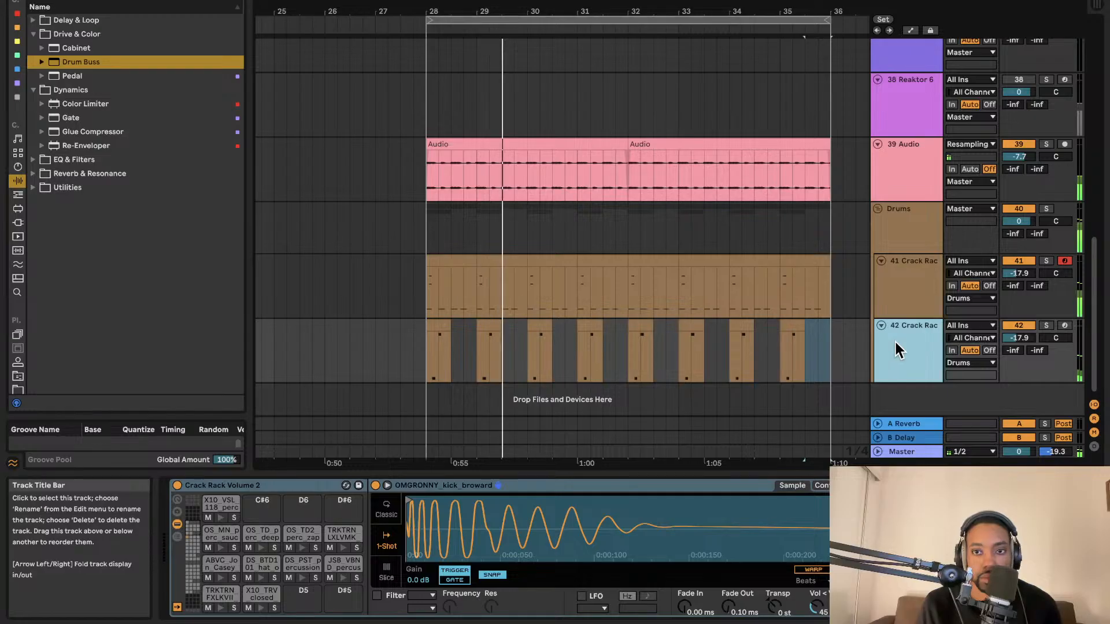
click(857, 336)
click(899, 332)
right_click(900, 333)
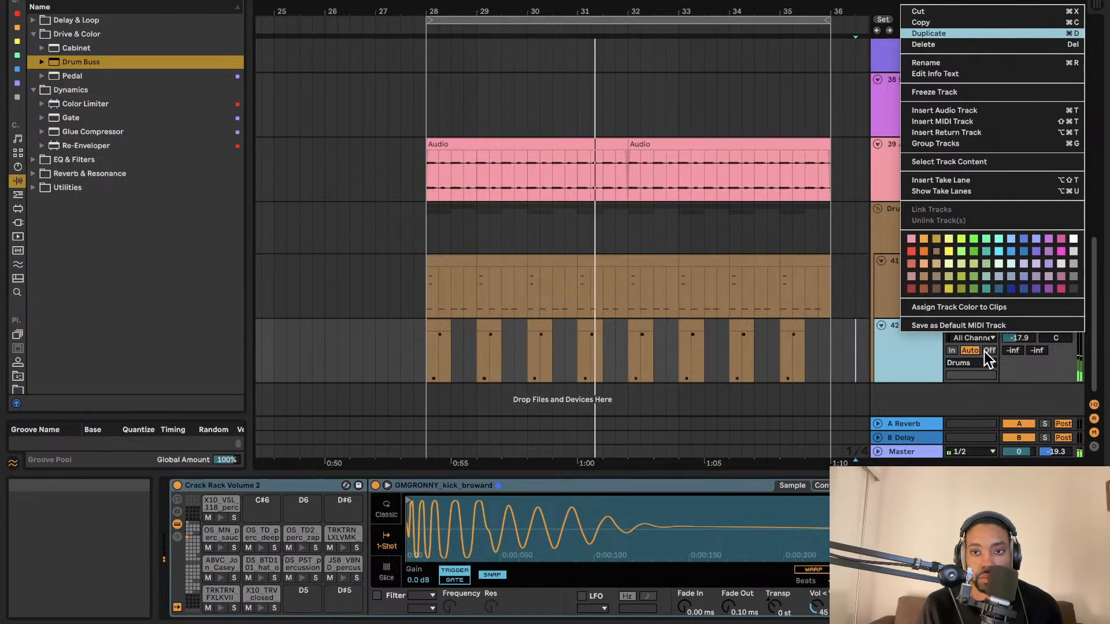
key(Return)
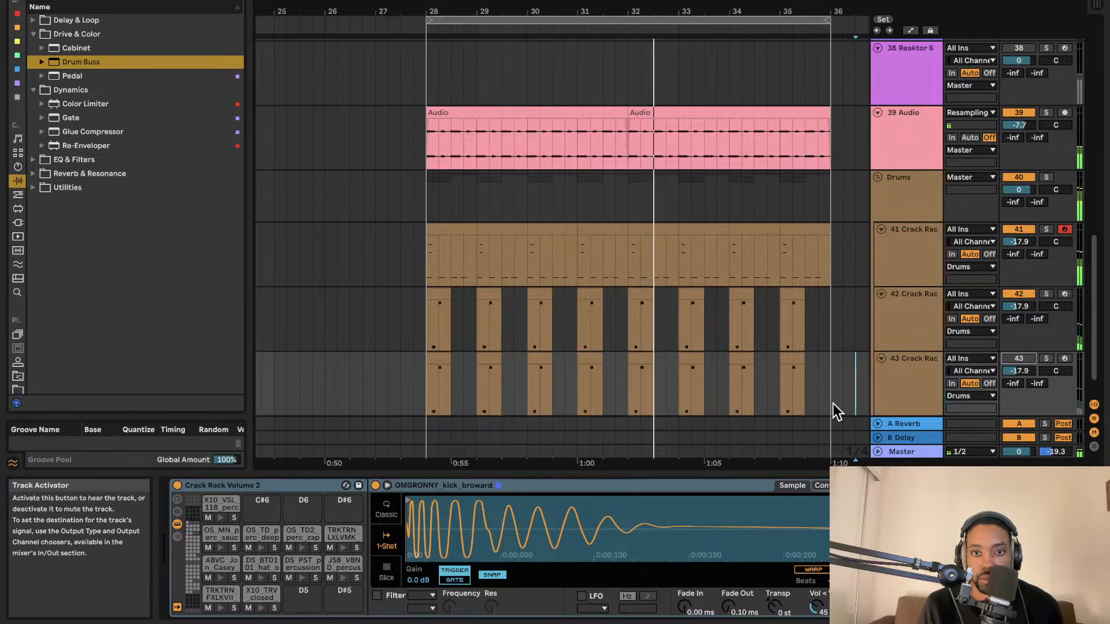
Step: Clear all copied clips from track 43 and insert an empty one-bar MIDI clip at bar 28
drag(807, 373, 435, 383)
key(Delete)
click(436, 365)
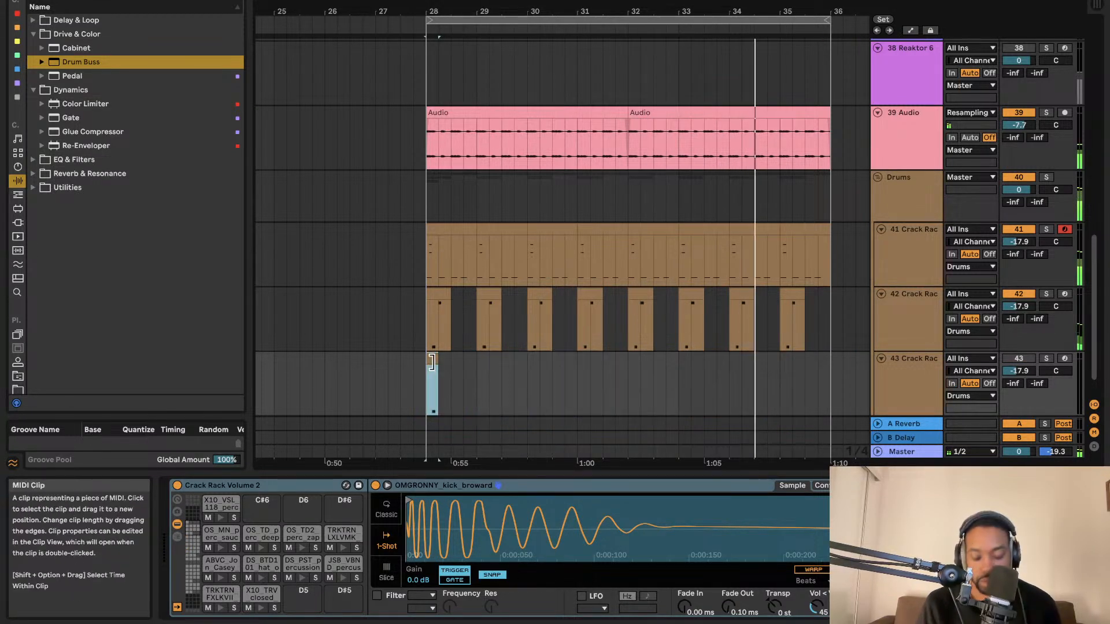
click(304, 548)
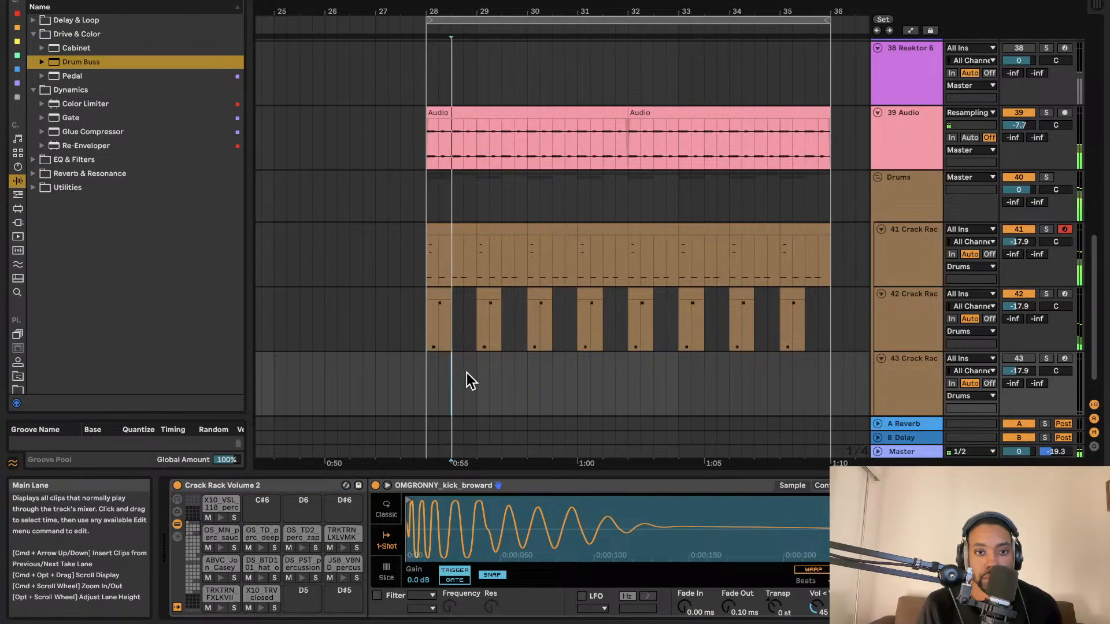
drag(467, 373, 442, 376)
key(super+shift+m)
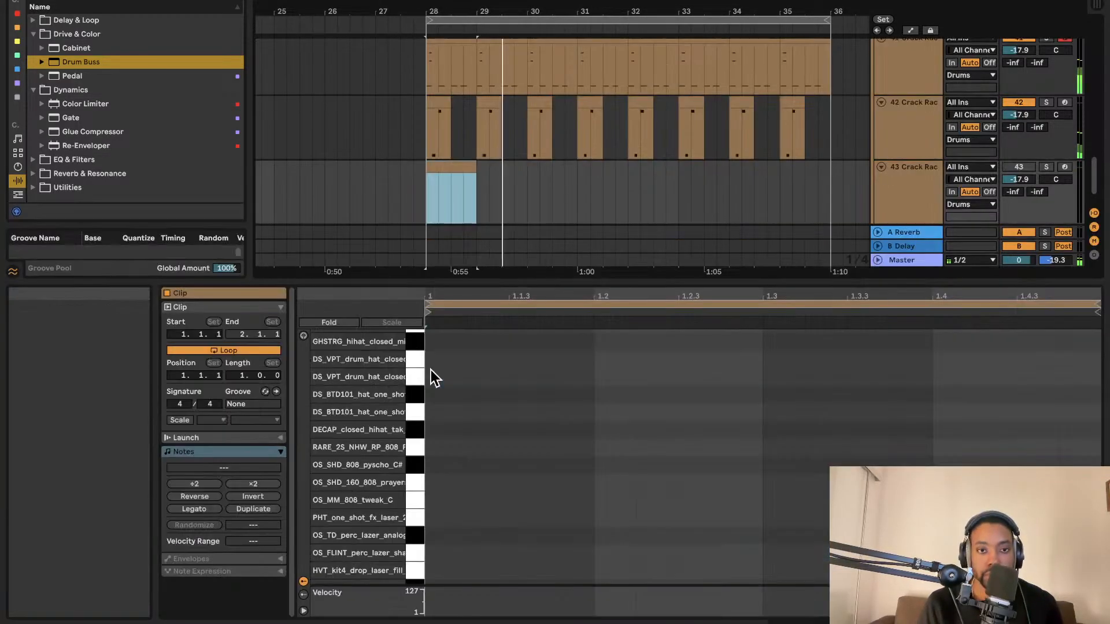
Step: Enter DS_VPT closed hi-hat notes on C4 at 1.1.4 and 1.2.2 in the new clip, and activate track 43
double_click(443, 394)
drag(442, 385, 563, 361)
click(1019, 167)
mouse_move(466, 361)
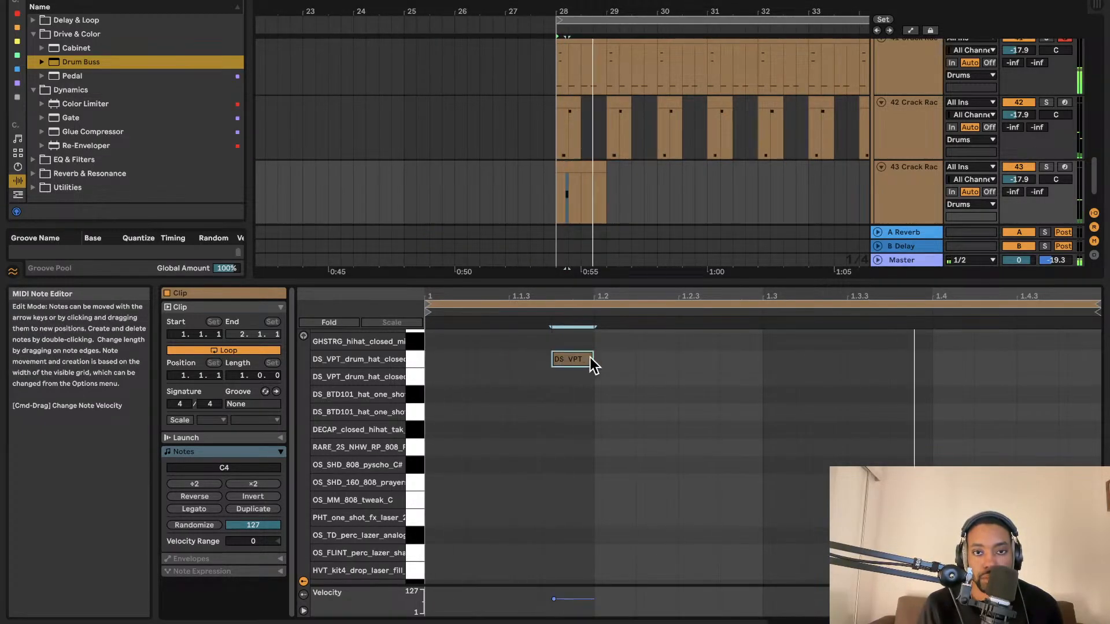
double_click(657, 363)
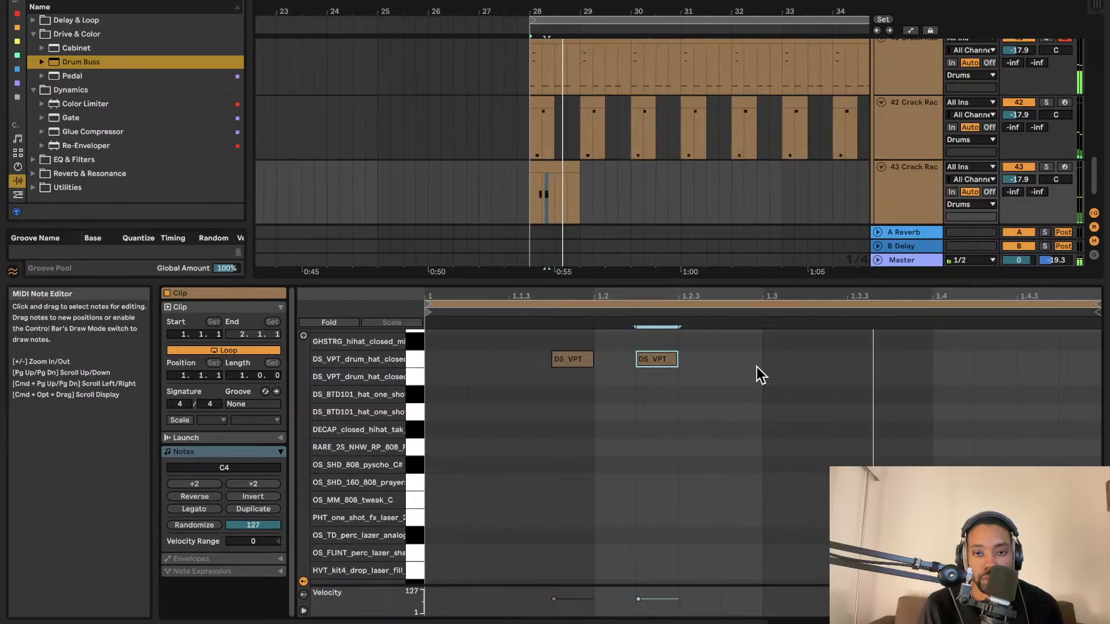
click(803, 364)
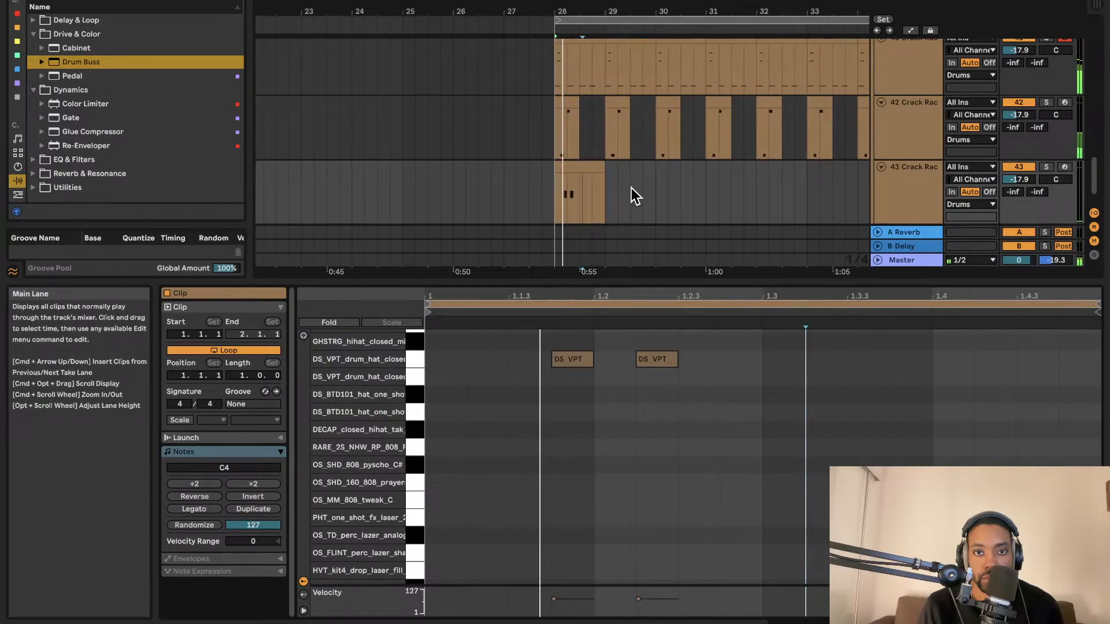
Step: Shorten the hi-hat clip on track 43 to half a bar and paste copies of it at bars 30 and 32
click(575, 184)
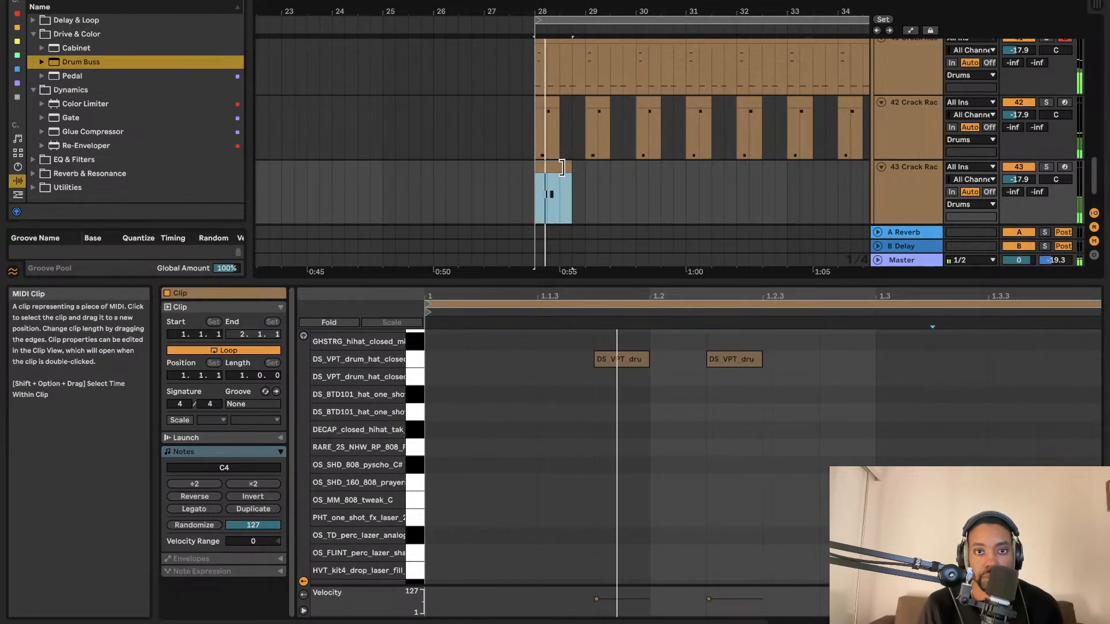
drag(562, 168, 555, 168)
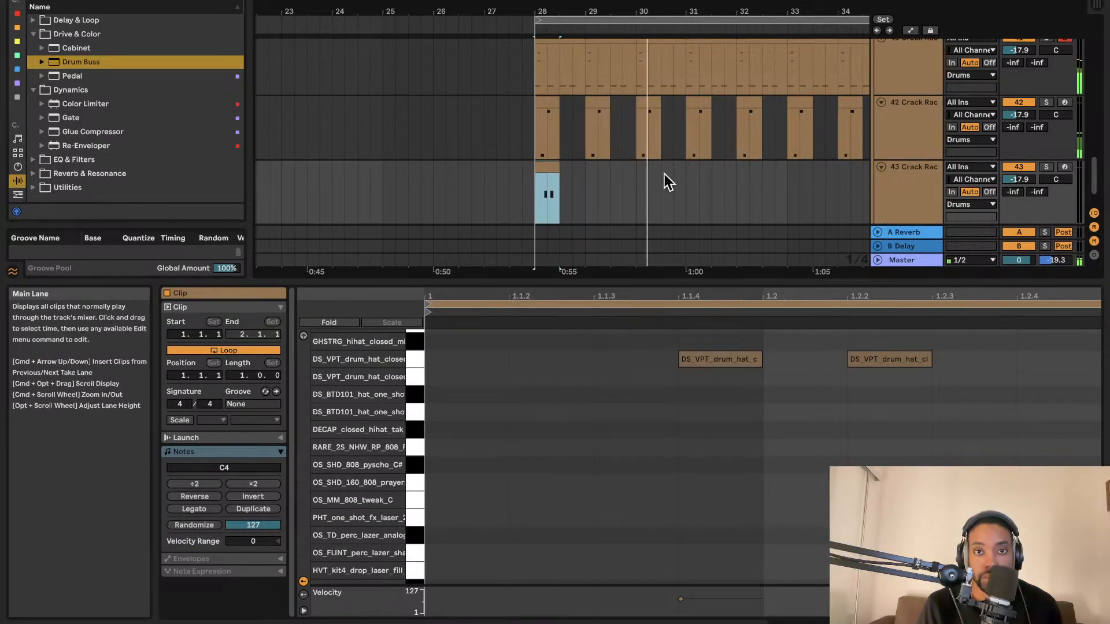
click(635, 179)
key(super+v)
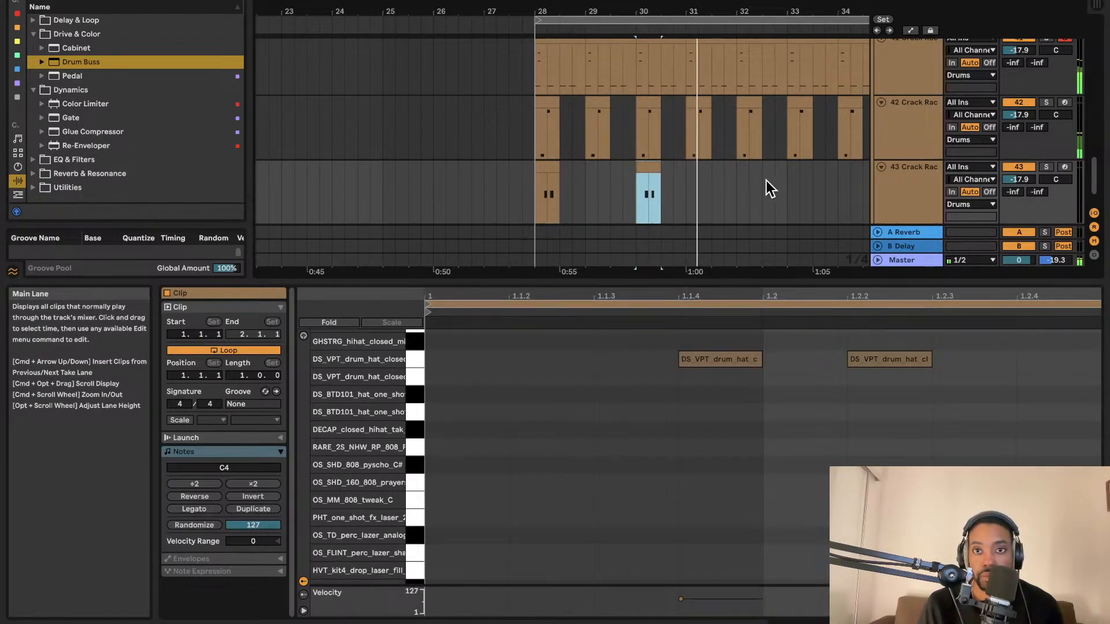
click(739, 186)
key(super+v)
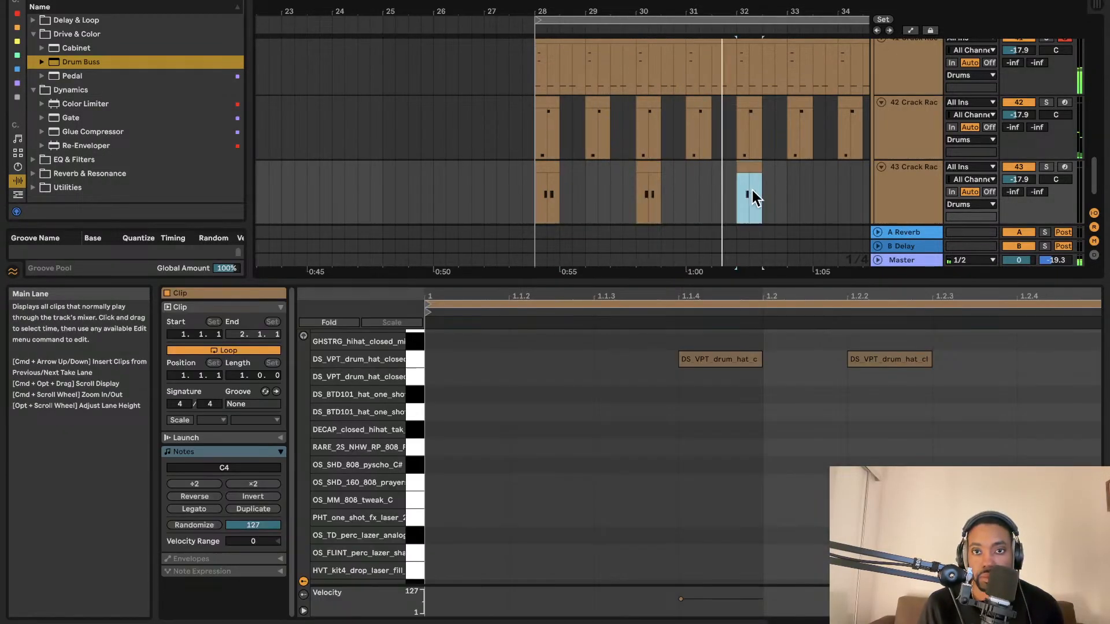
Step: Delete the hi-hat clip copy at bar 30 on track 43
click(660, 174)
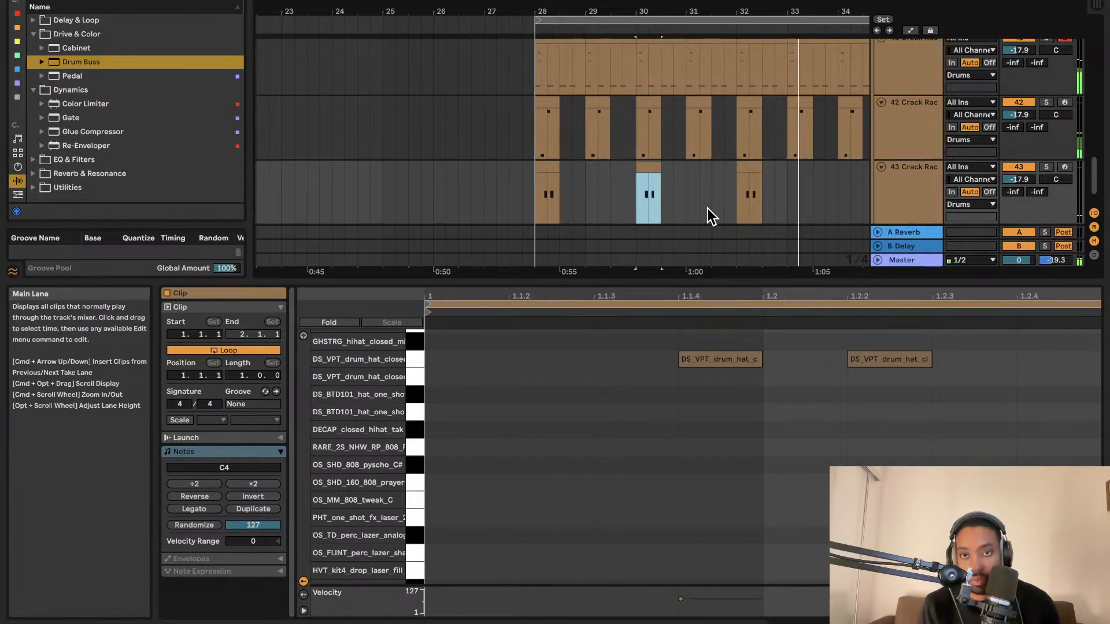
click(646, 166)
key(Delete)
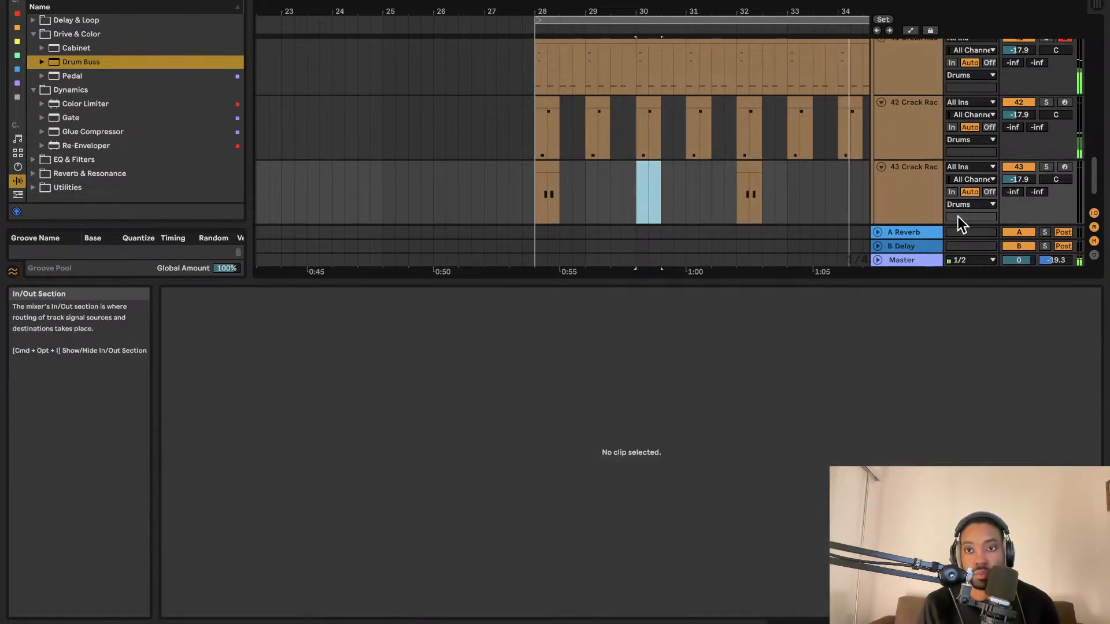
click(900, 189)
scroll(912, 191, down, 2)
right_click(911, 202)
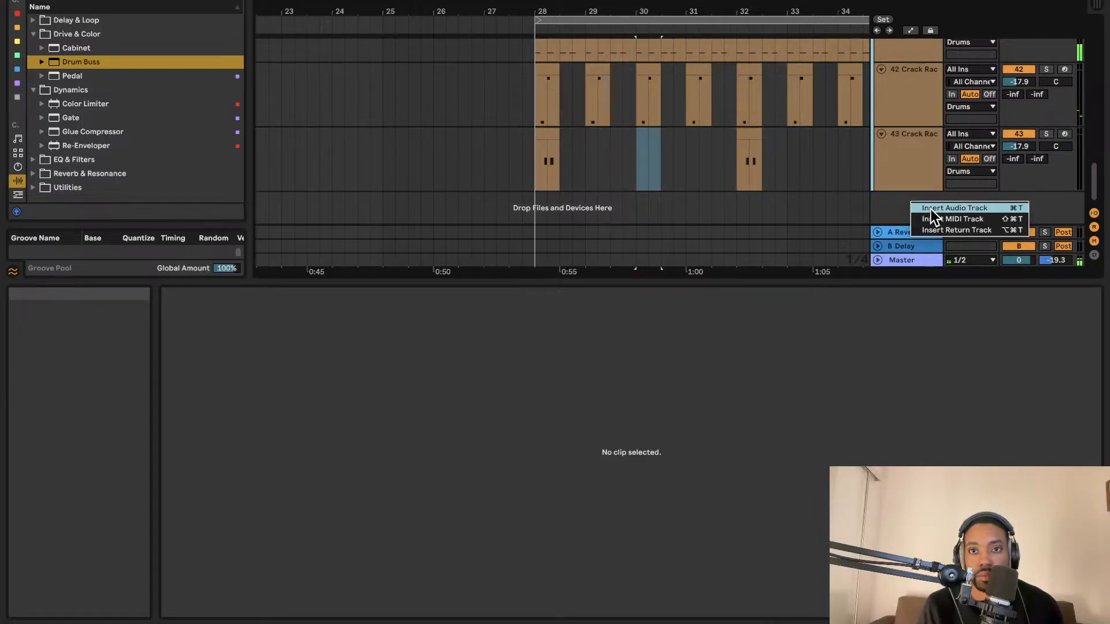
click(930, 208)
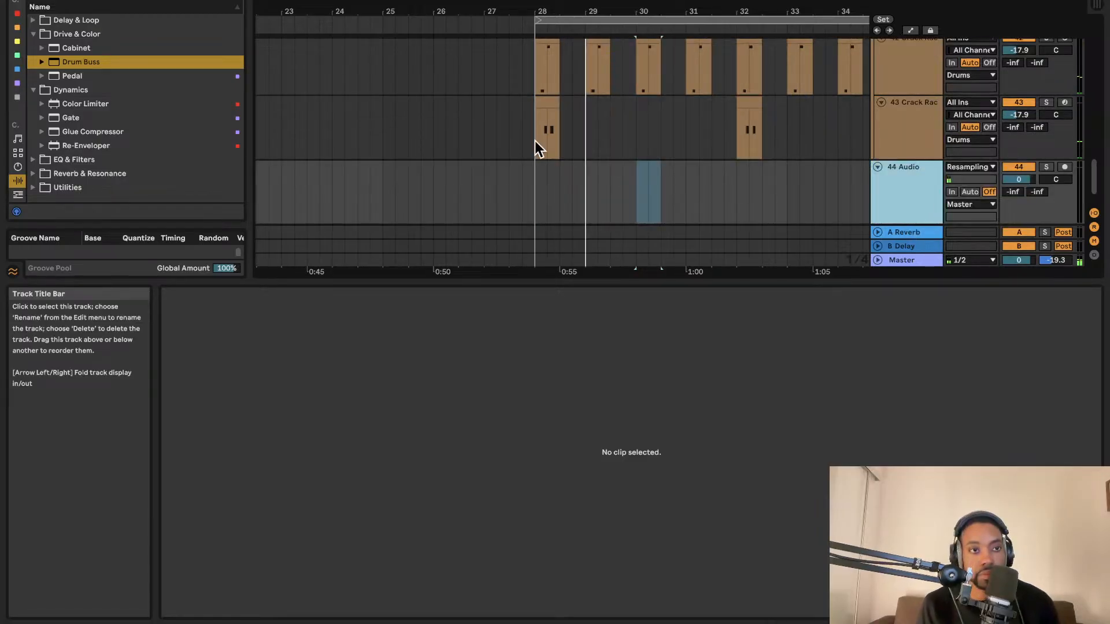
key(Delete)
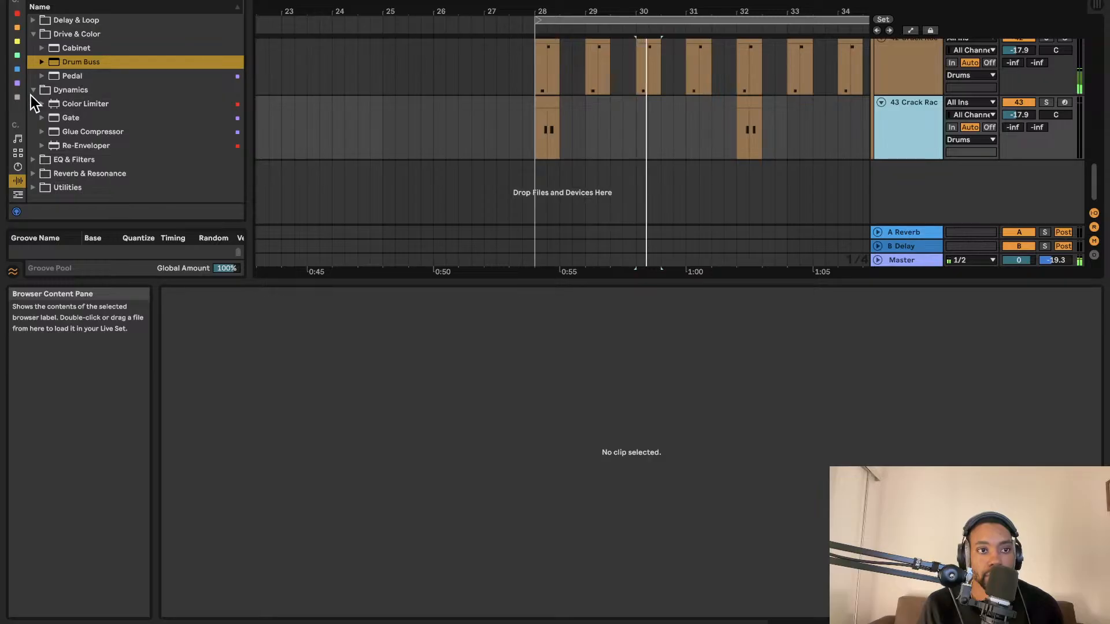
Step: Find Yakiman Kit.adg among the drum kits and load it as a new track below the Drums group
click(18, 152)
scroll(359, 124, up, 3)
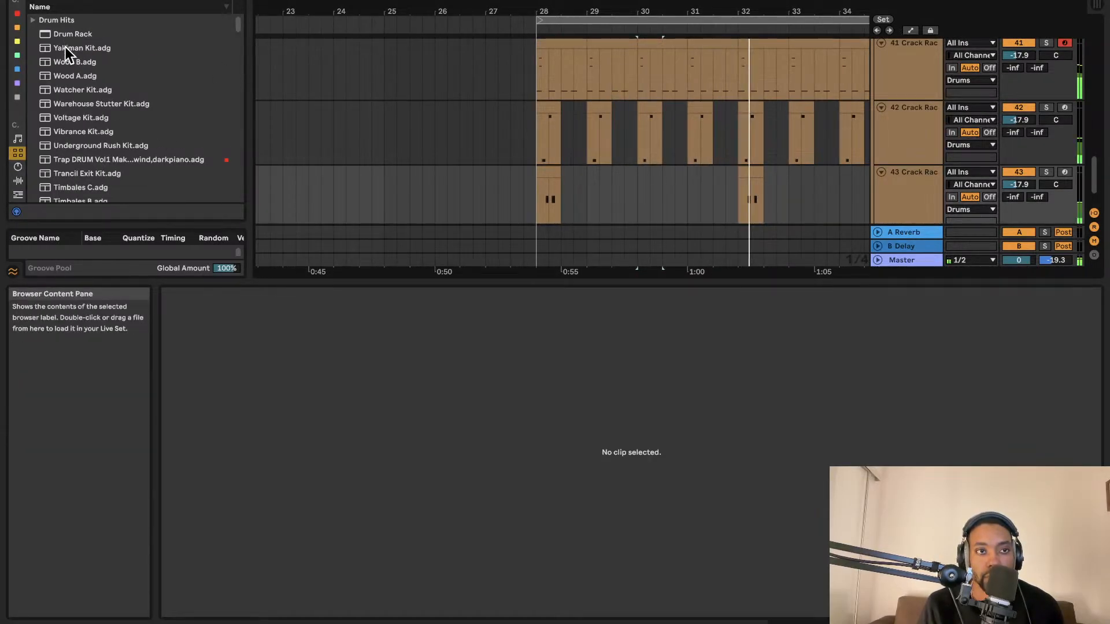
drag(65, 50, 891, 212)
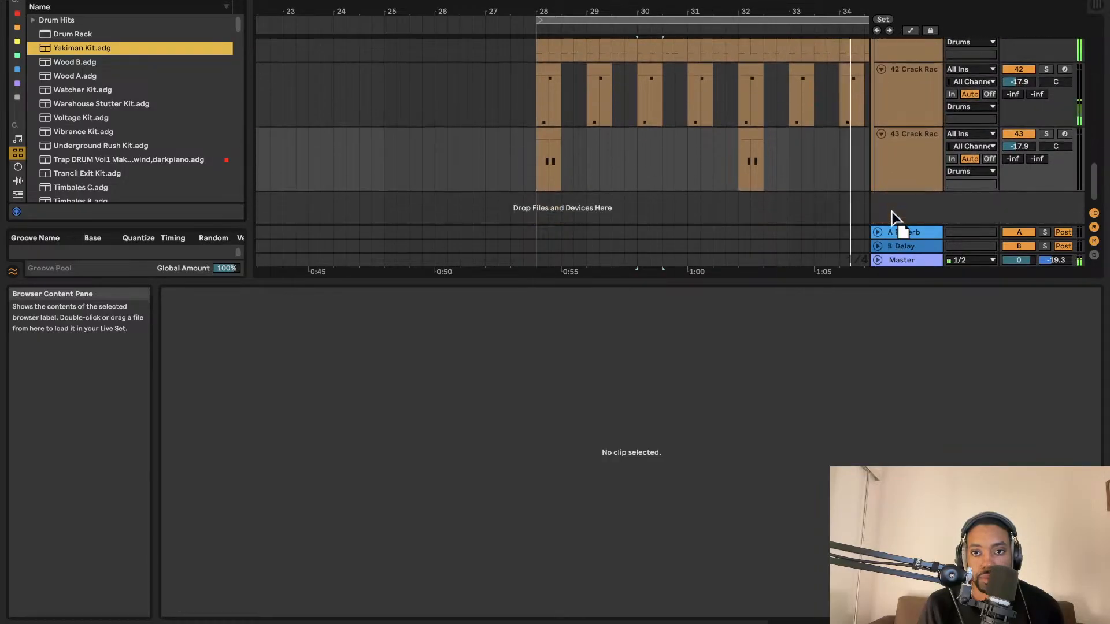
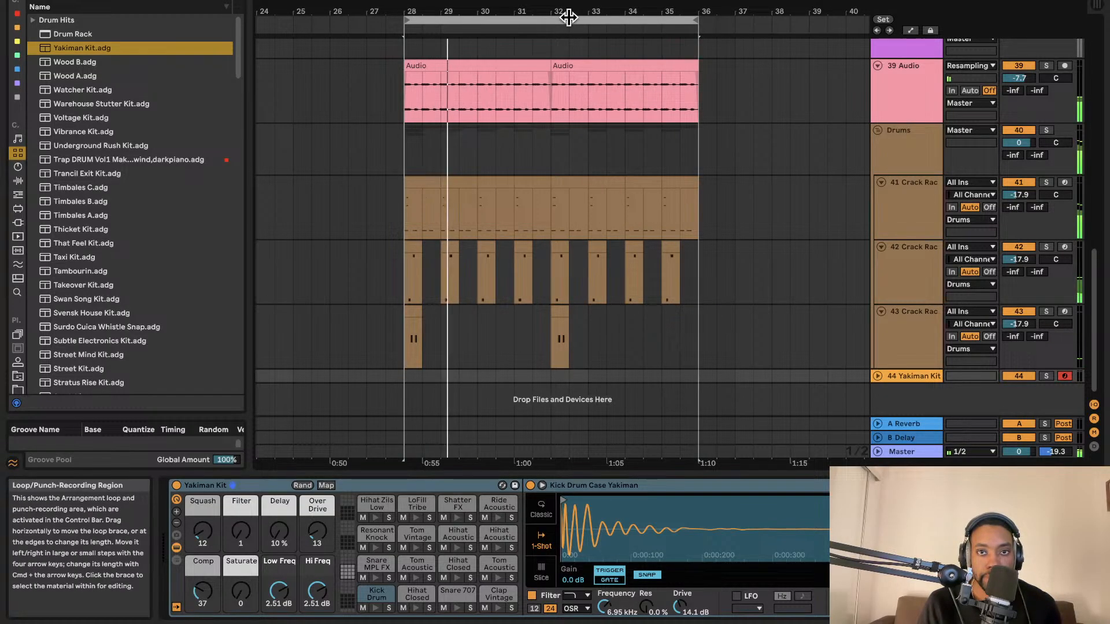
Step: Duplicate the bars 28 to 36 section across all tracks and add a locator named B at bar 36
click(567, 18)
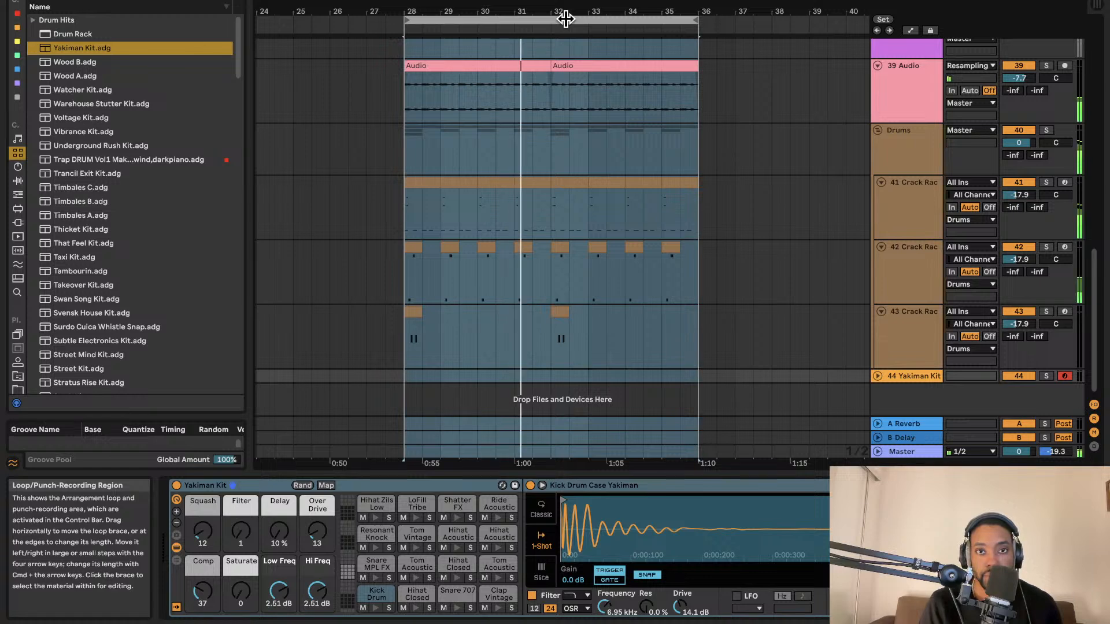
key(super+d)
right_click(452, 30)
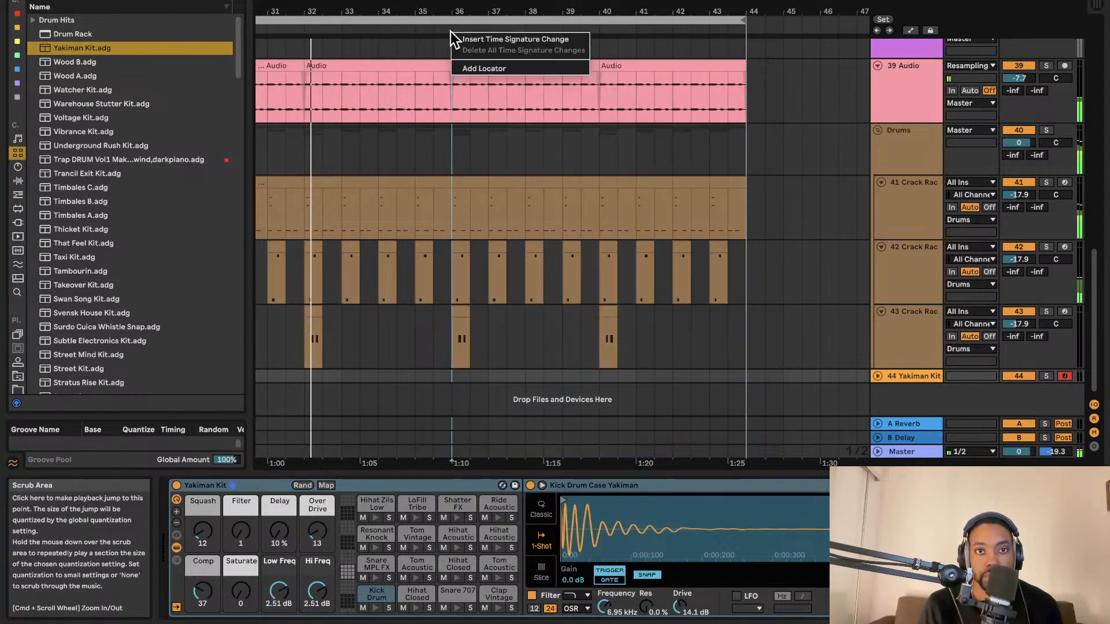
click(469, 65)
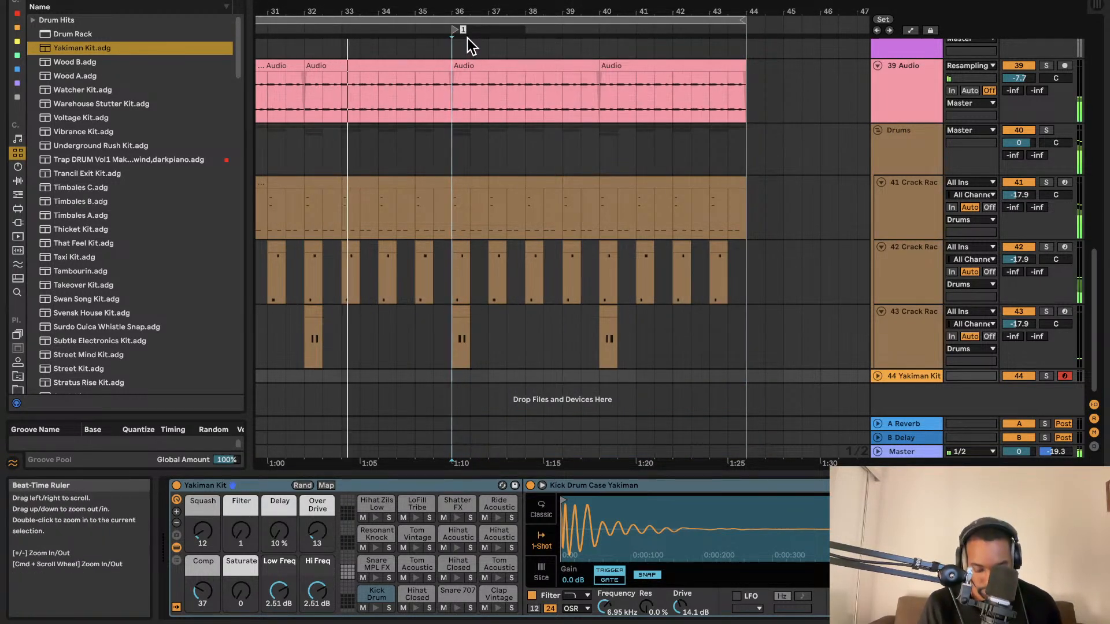
click(491, 116)
scroll(474, 76, left, 2)
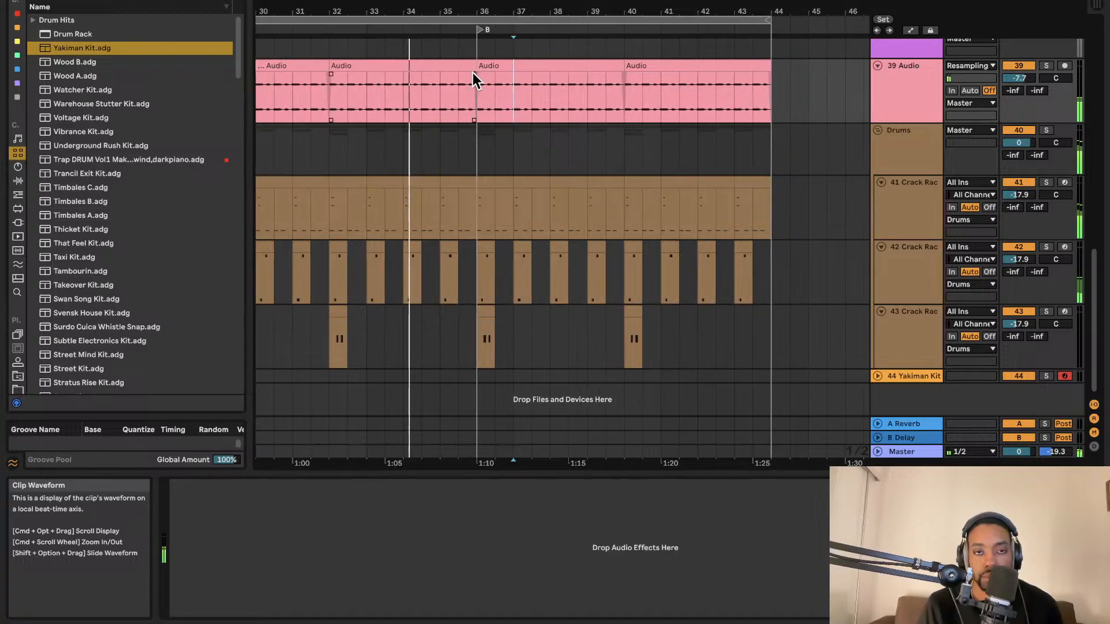
Step: Try section B with the audio clip at bar 36 deactivated, and reactivate the clip
click(512, 63)
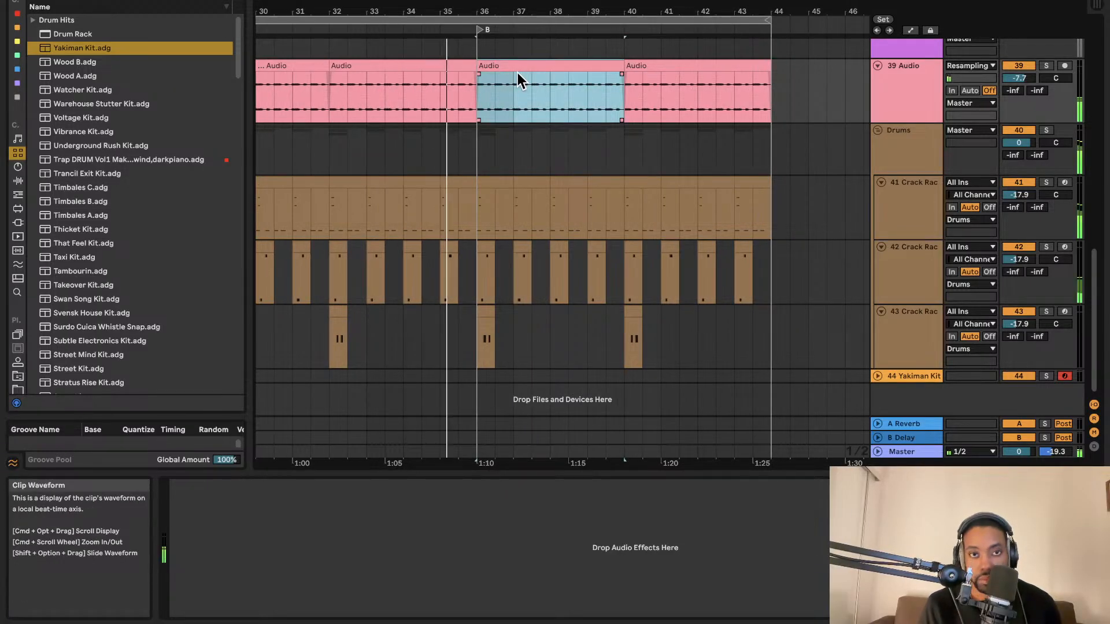
key(0)
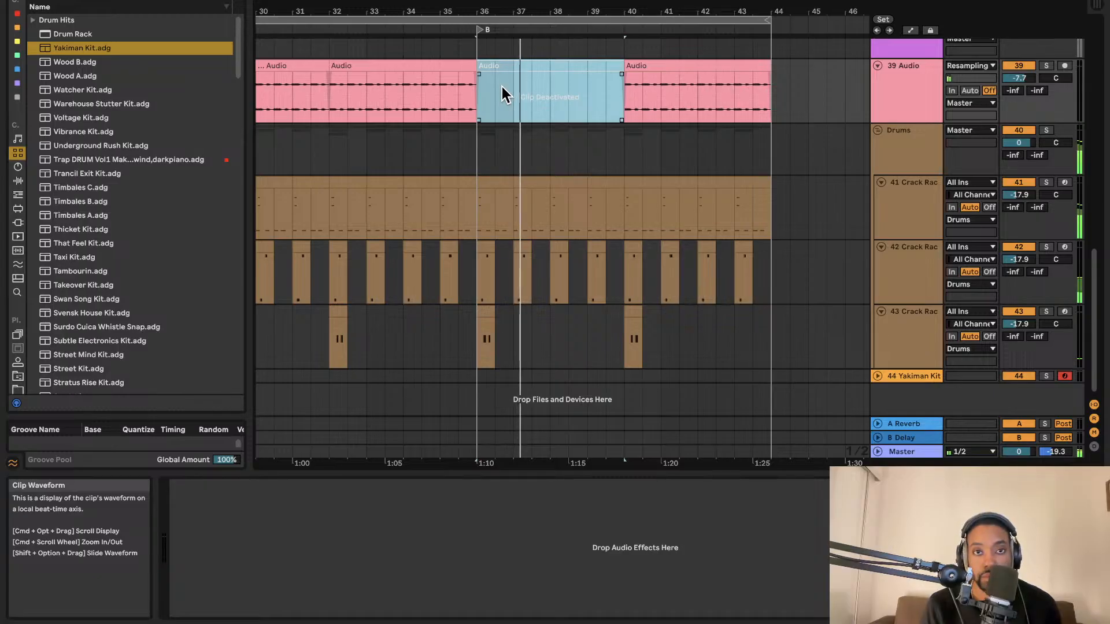
key(0)
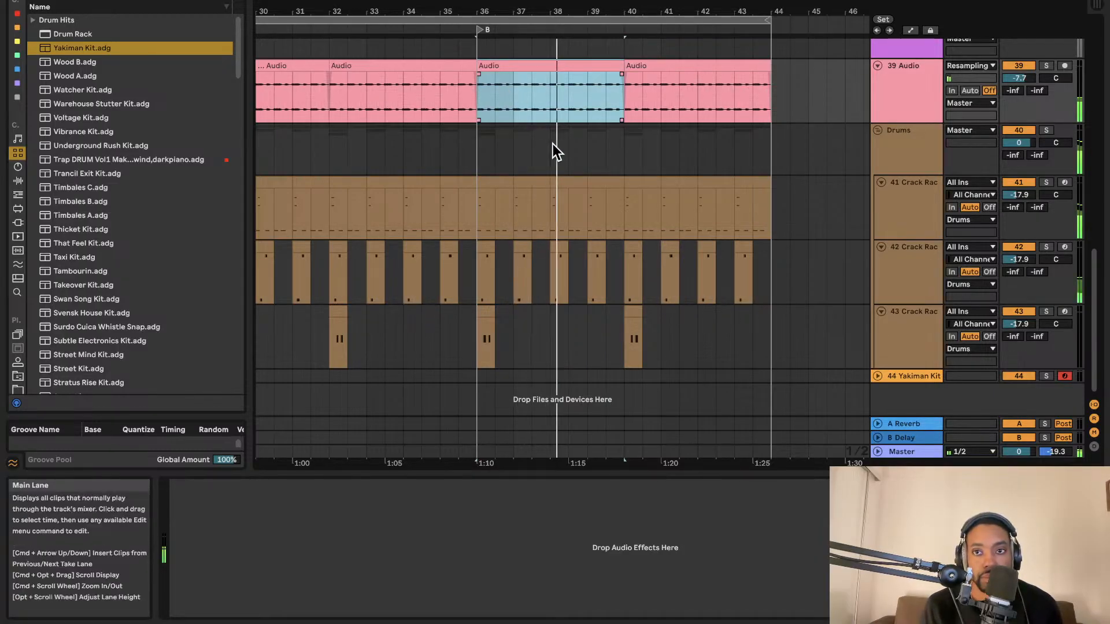
Step: Find Analog Lab V among the Arturia VST3 plug-ins and load it on a new track below Yakiman Kit
scroll(21, 309, down, 5)
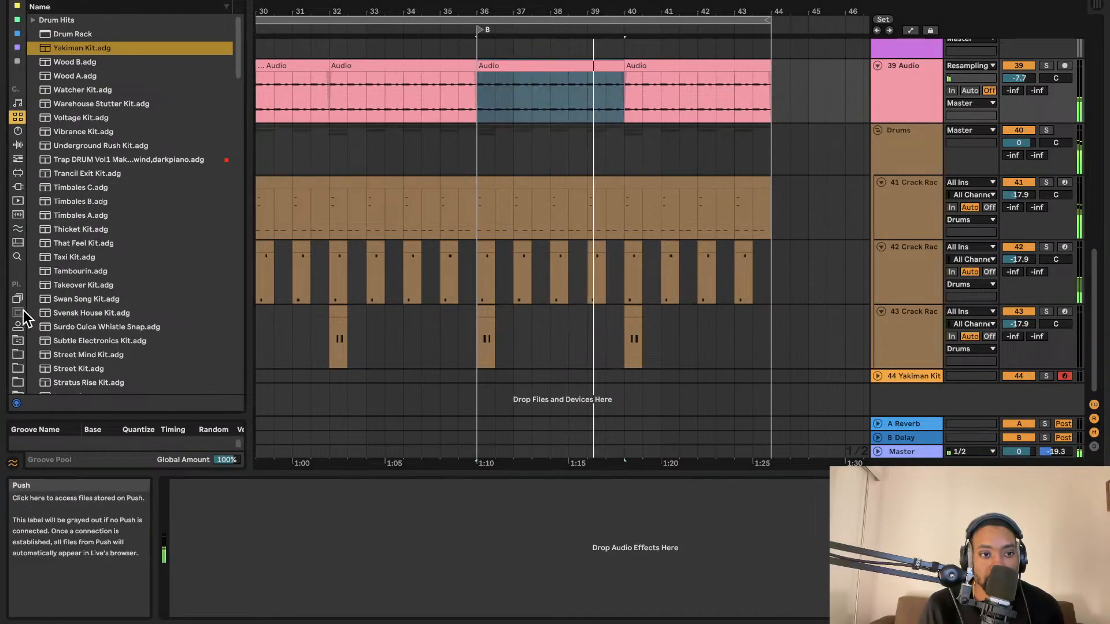
scroll(33, 288, down, 2)
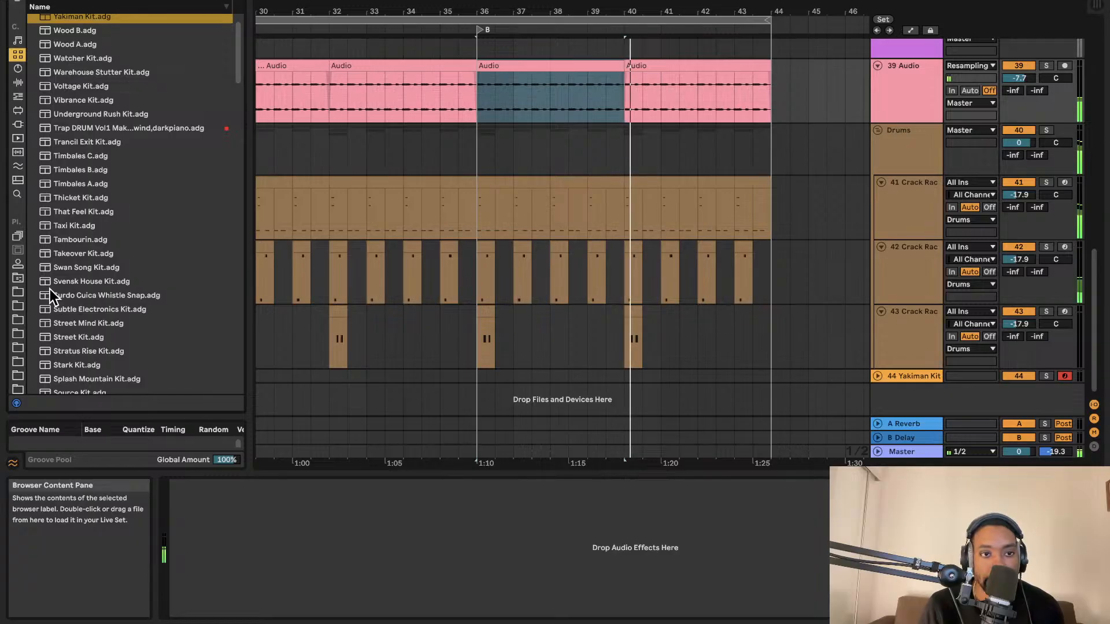
click(17, 124)
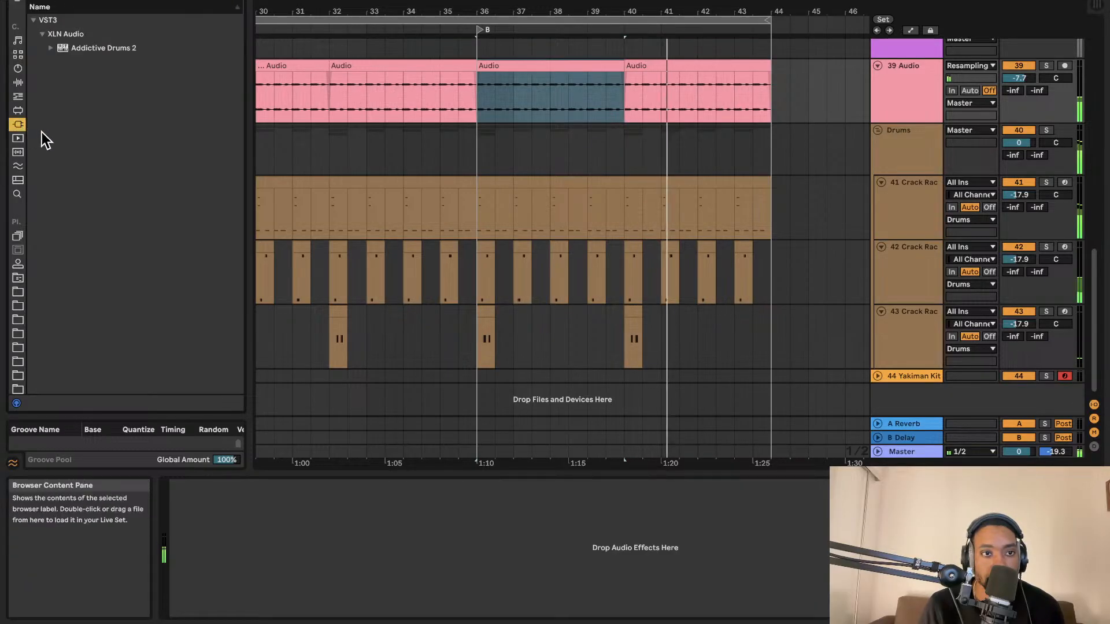
scroll(108, 75, up, 8)
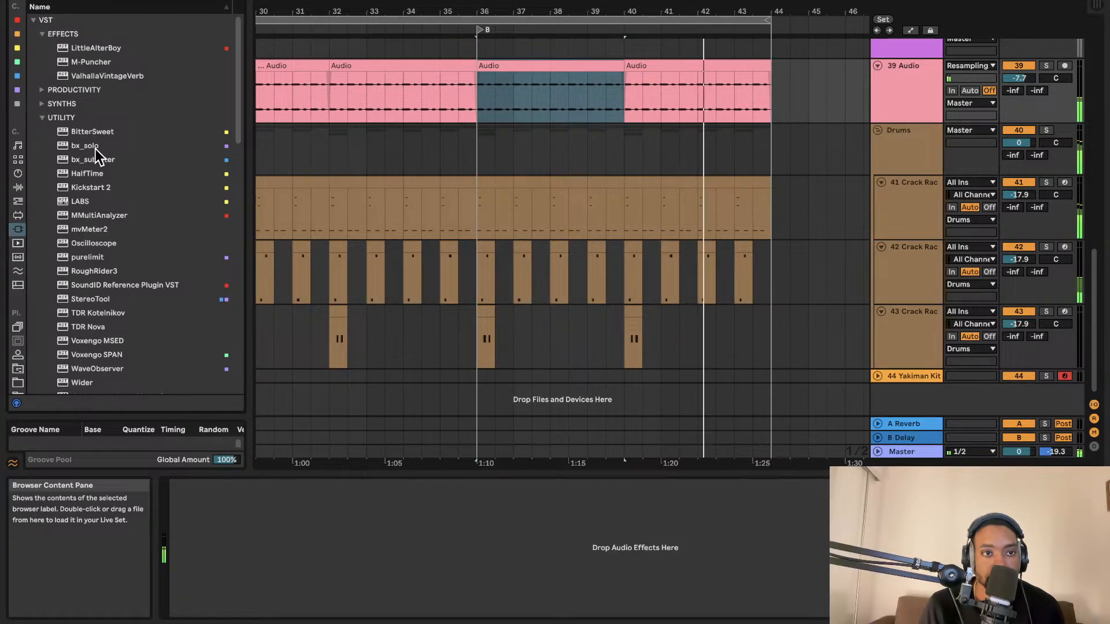
scroll(86, 162, down, 12)
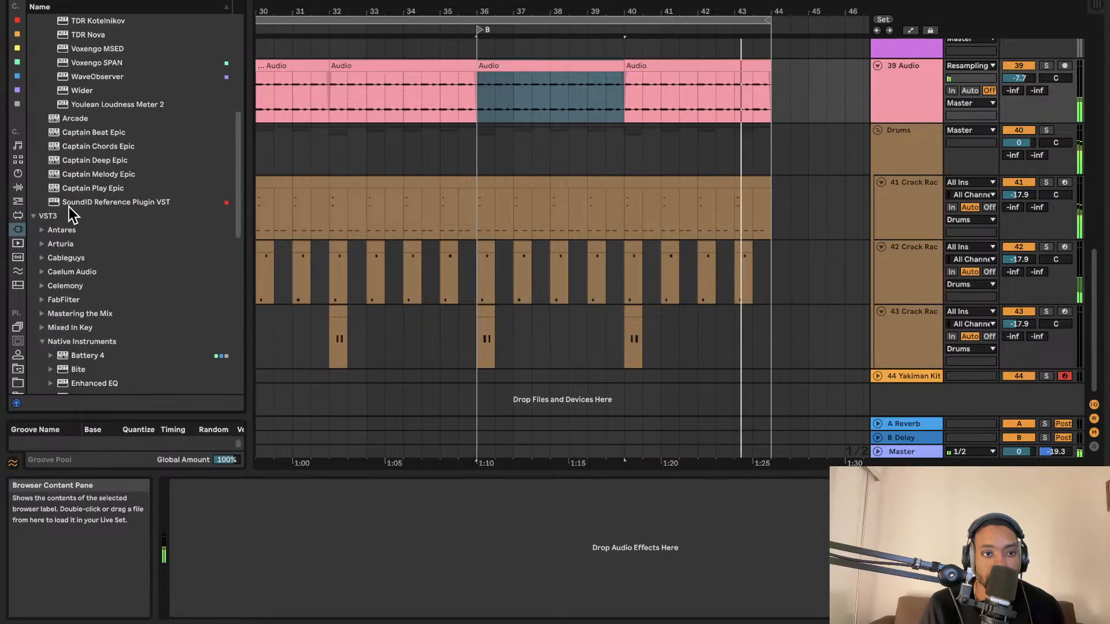
click(59, 186)
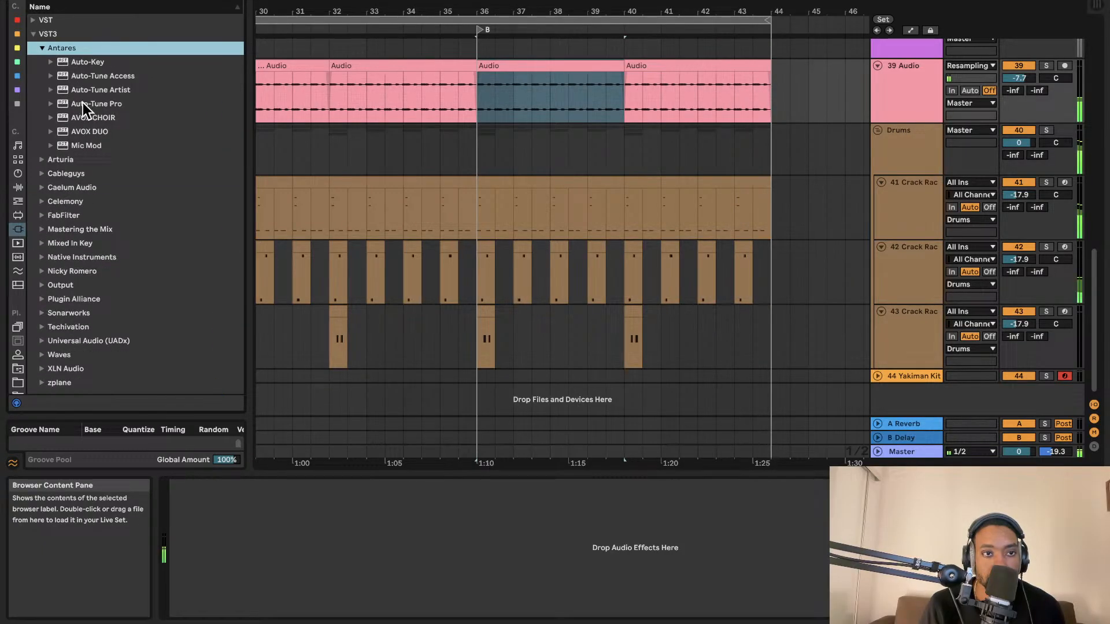
click(46, 162)
click(99, 82)
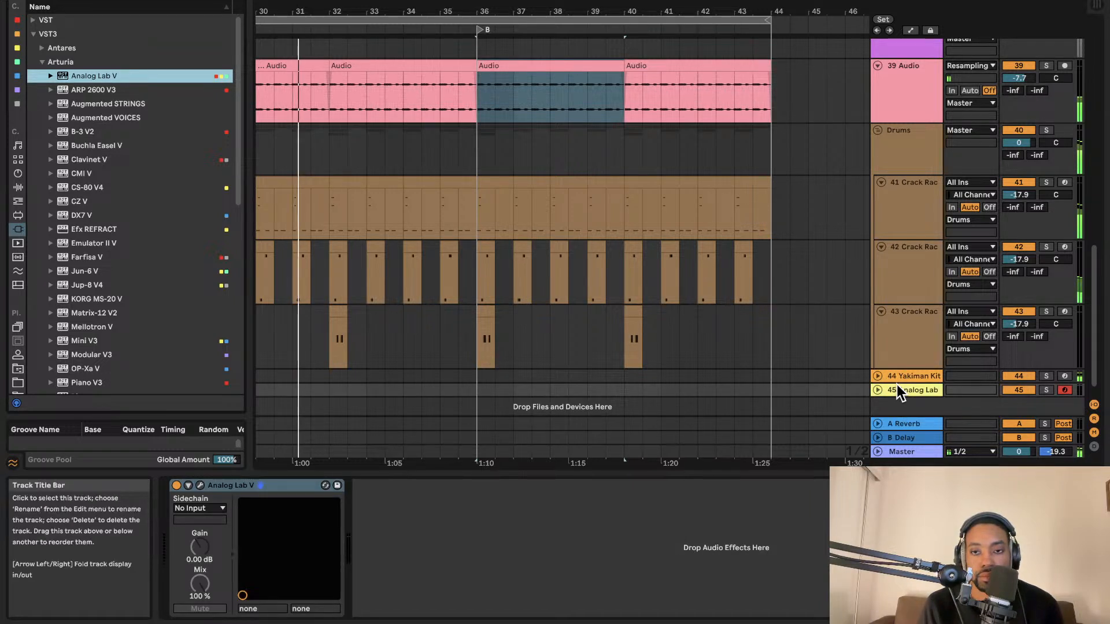
Step: Unfold the Analog Lab track, set its volume to -11.6 dB and load the Savage Lead preset in the instrument
click(877, 390)
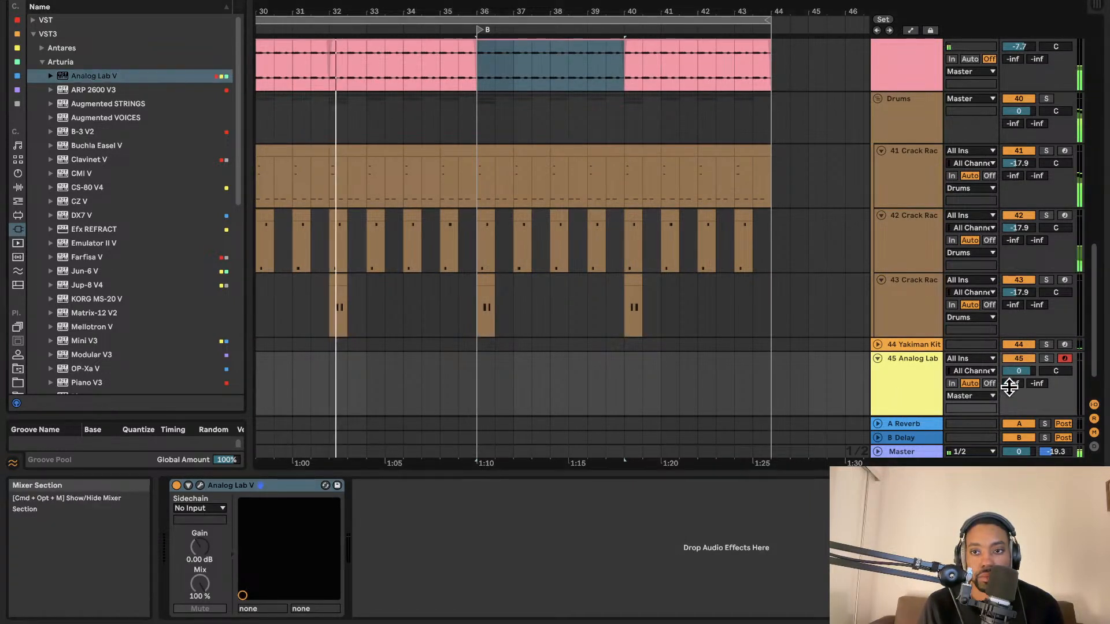
drag(1018, 371, 1019, 373)
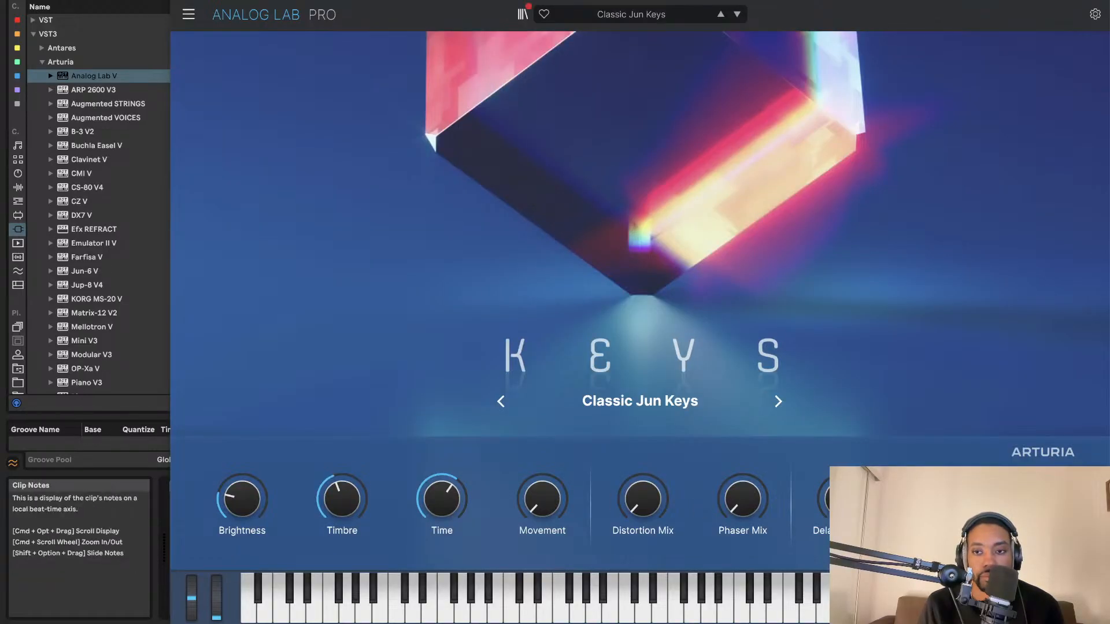
click(663, 16)
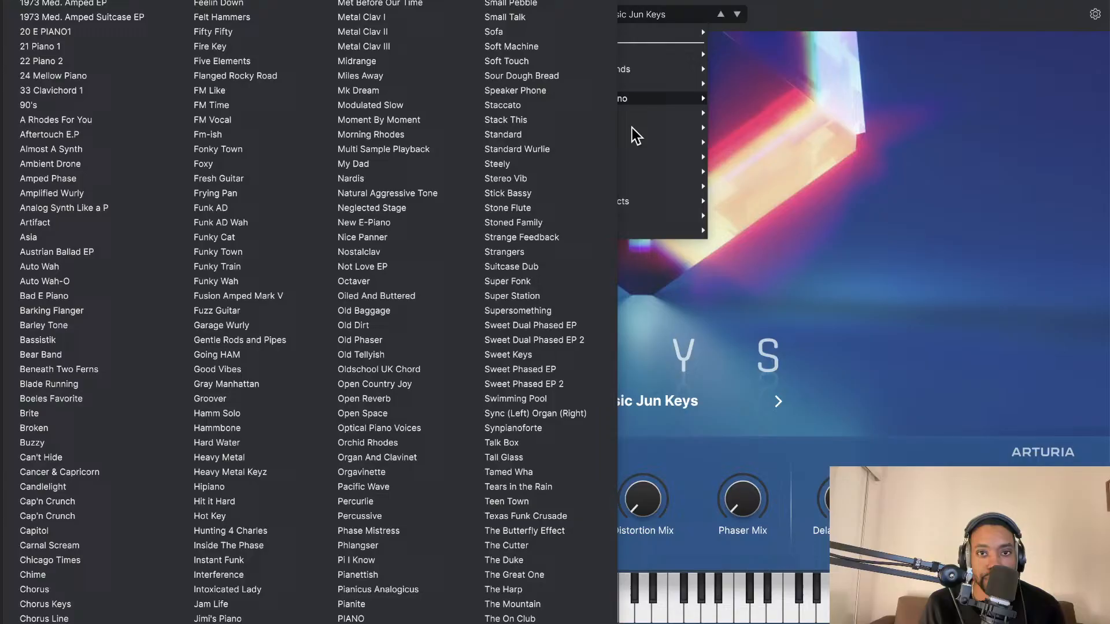
mouse_move(635, 132)
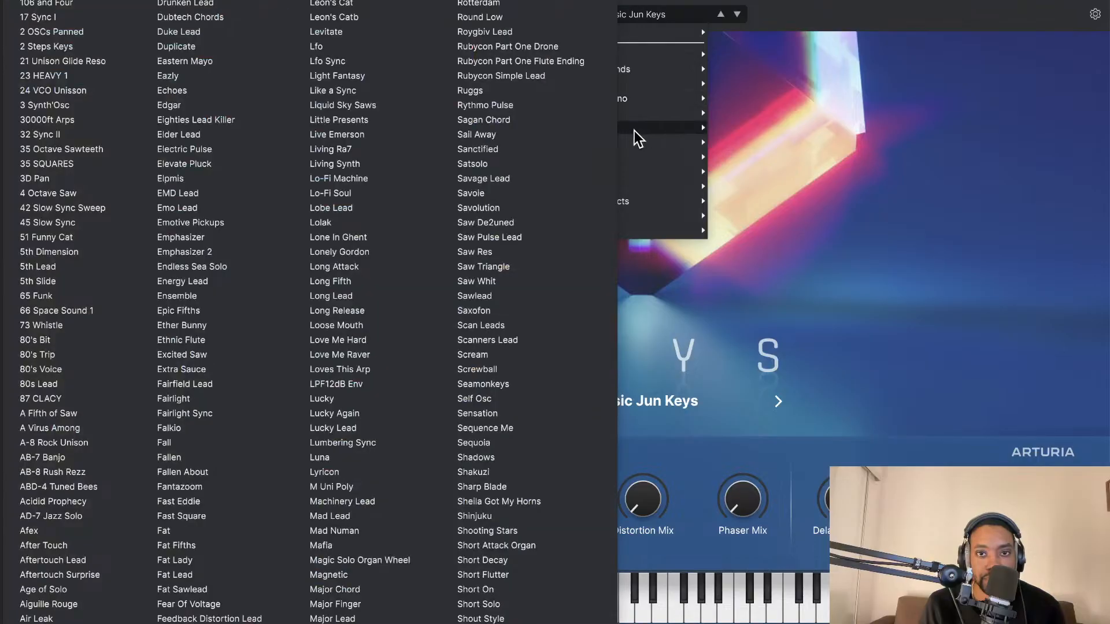
click(489, 179)
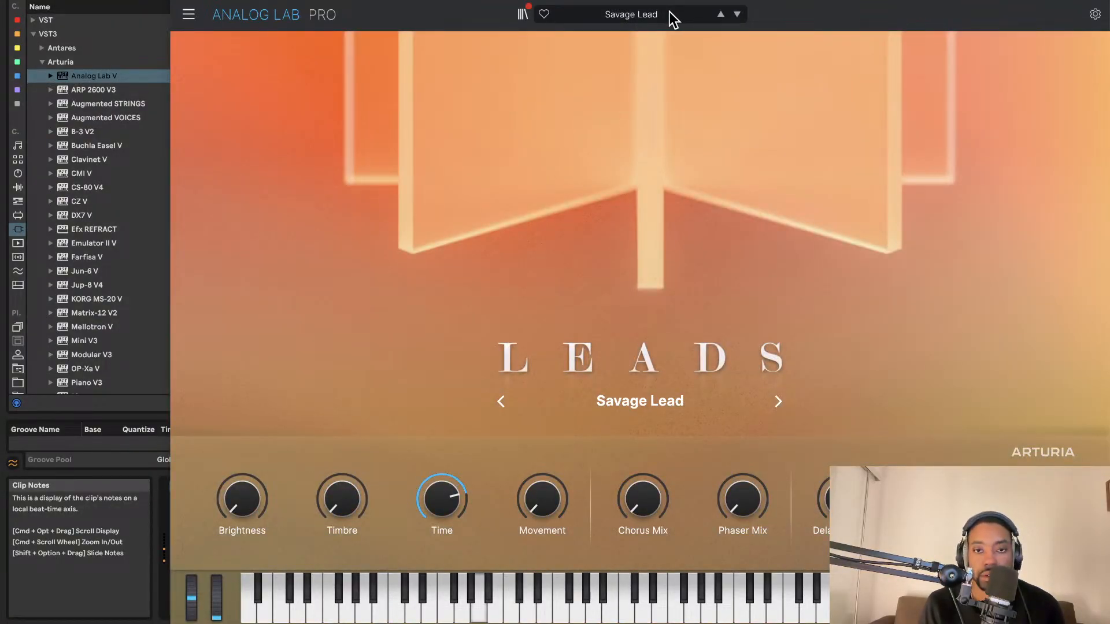
click(181, 1)
Step: Copy the TONIC device from the Tonic track onto the 39 Audio track and check its realtime key analysis
scroll(520, 113, up, 1)
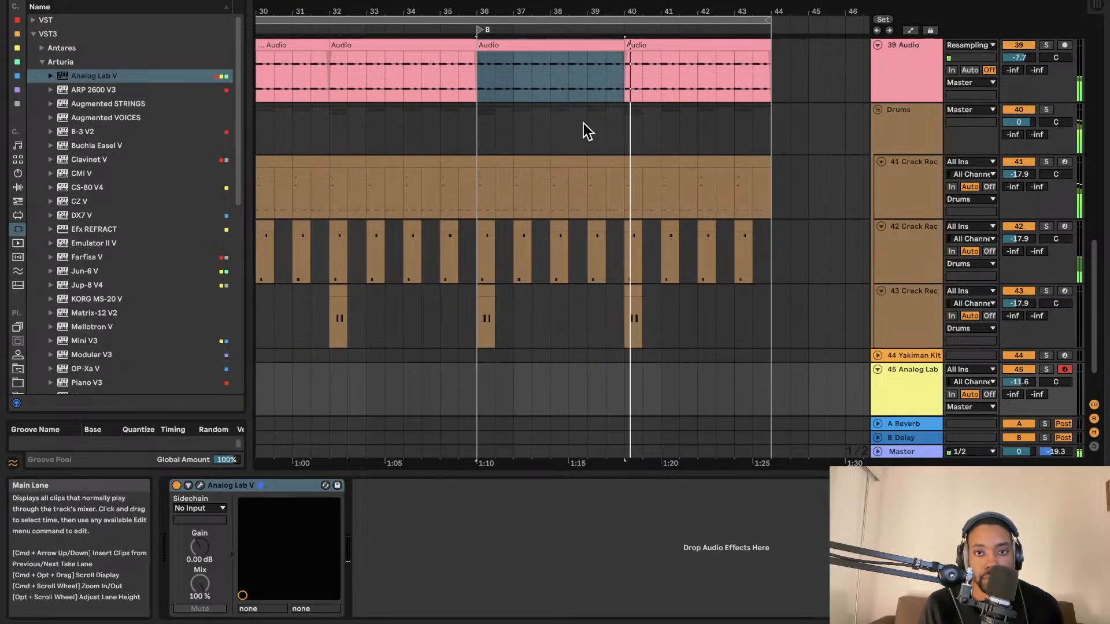
scroll(954, 104, up, 5)
click(910, 82)
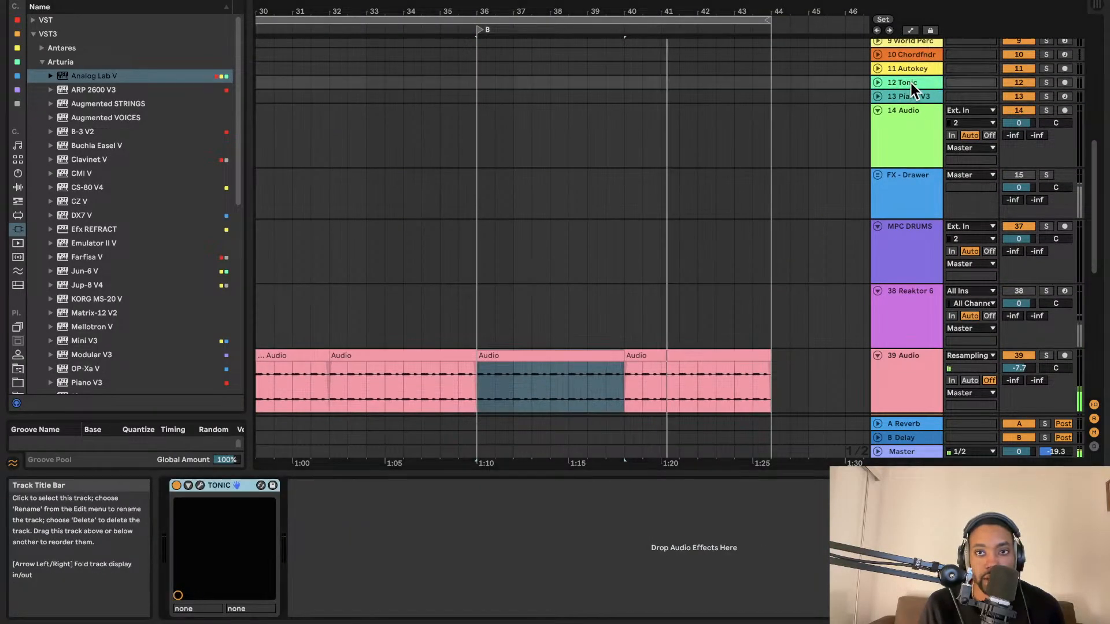
right_click(235, 483)
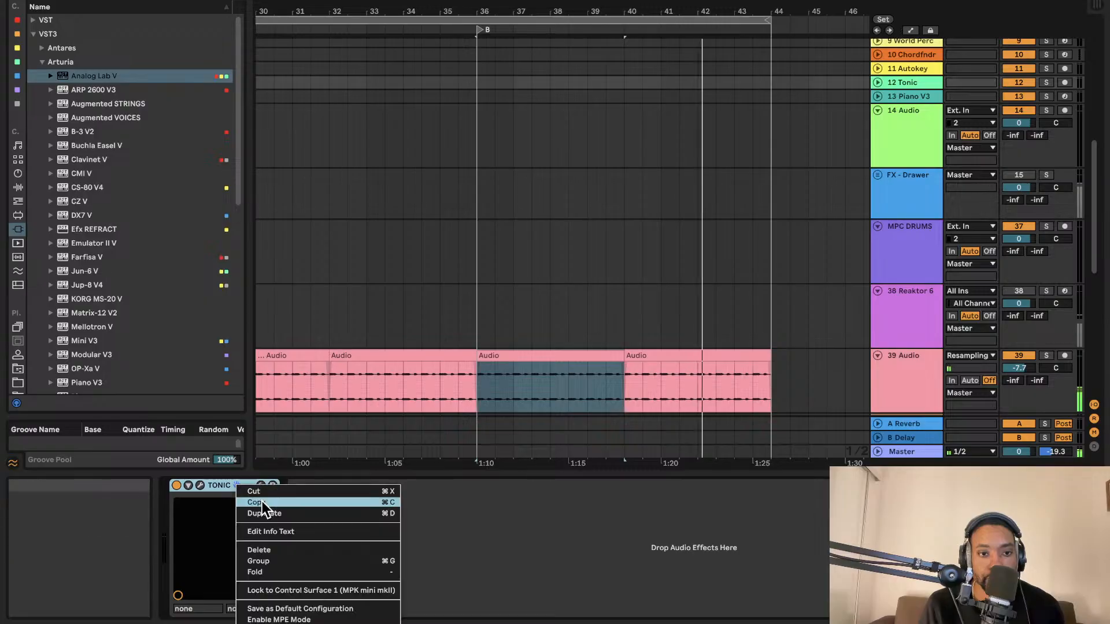
click(262, 501)
scroll(770, 267, down, 3)
click(896, 289)
right_click(652, 541)
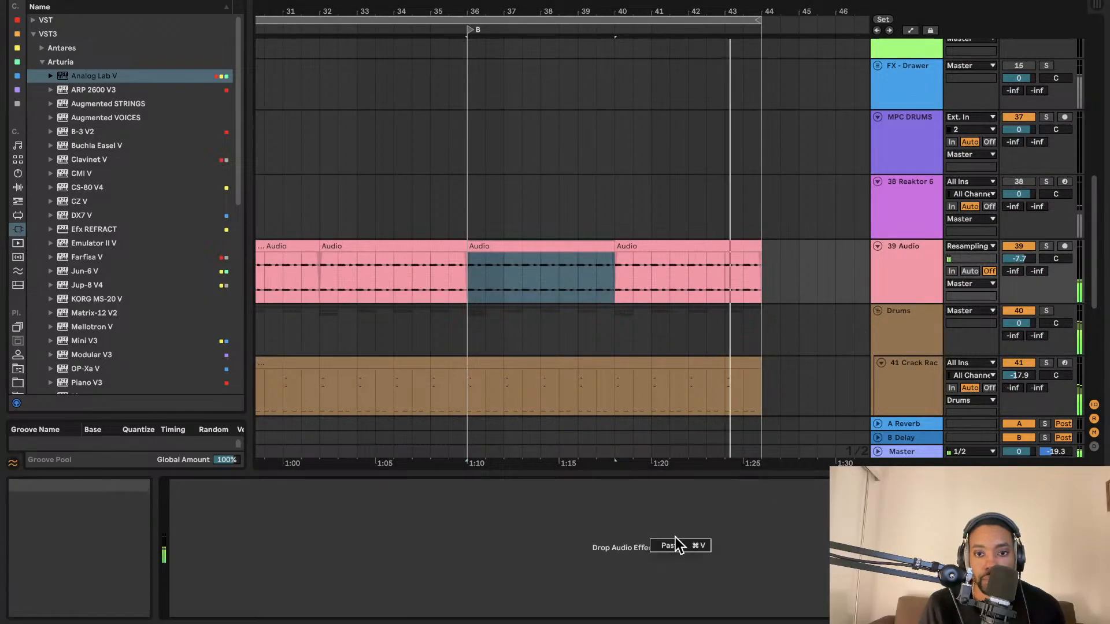
click(673, 545)
click(203, 486)
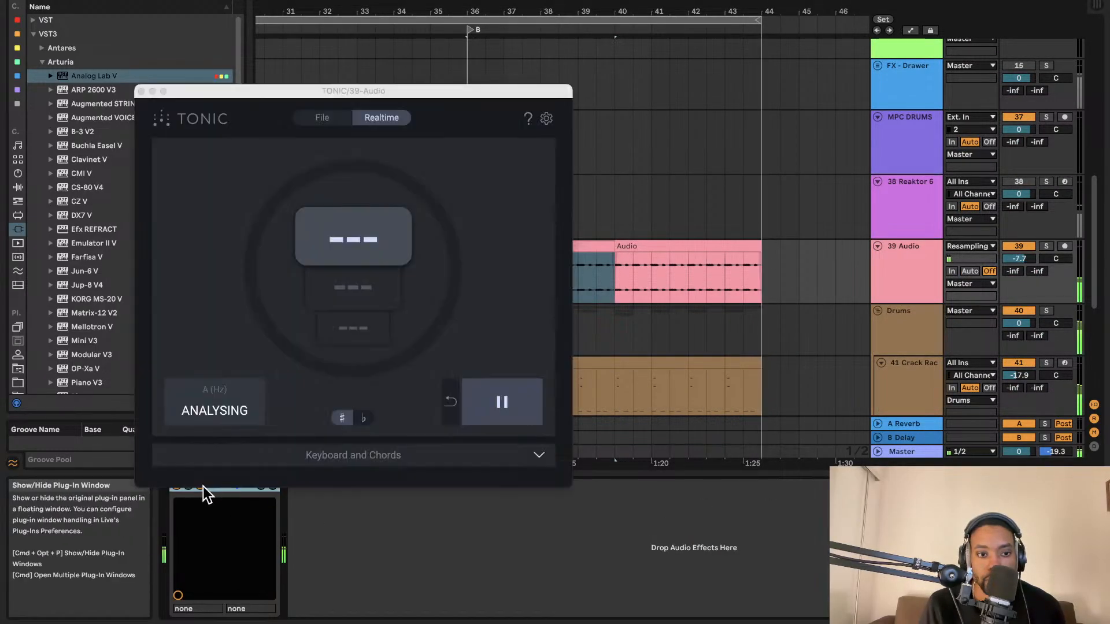
click(141, 91)
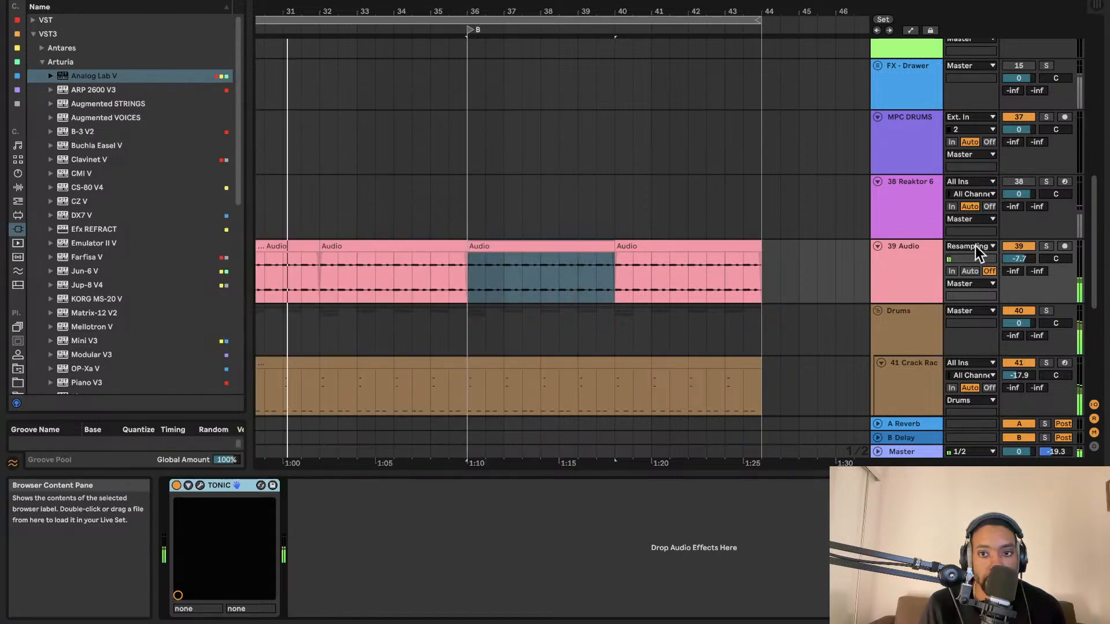
Step: Switch the Analog Lab V preset on the Analog Lab track to Saw Res
scroll(975, 245, down, 5)
click(902, 321)
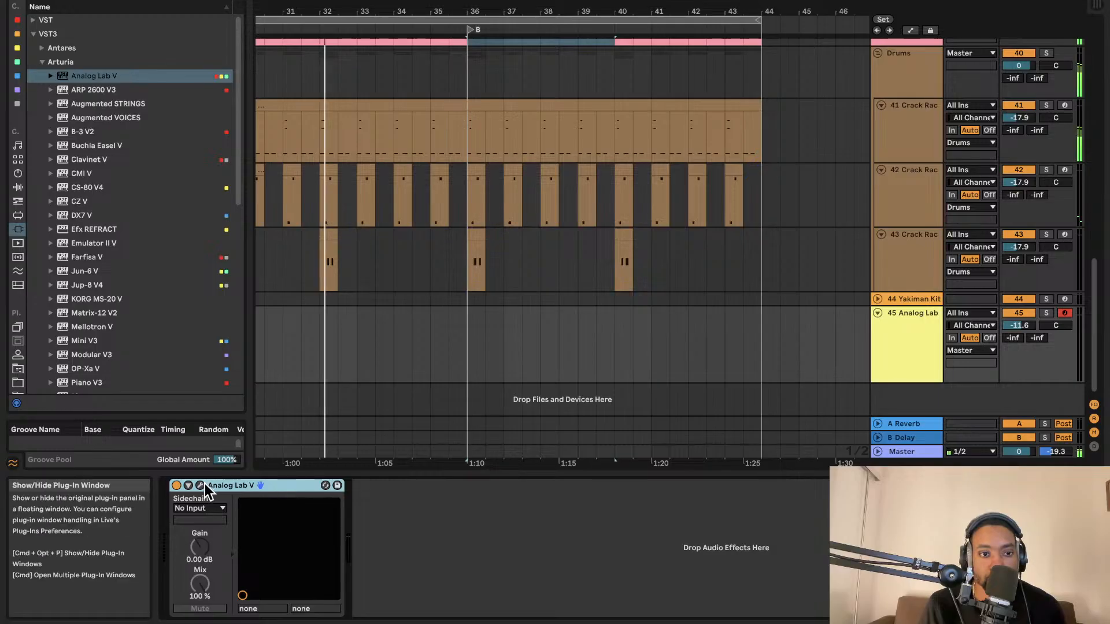
click(200, 485)
click(775, 402)
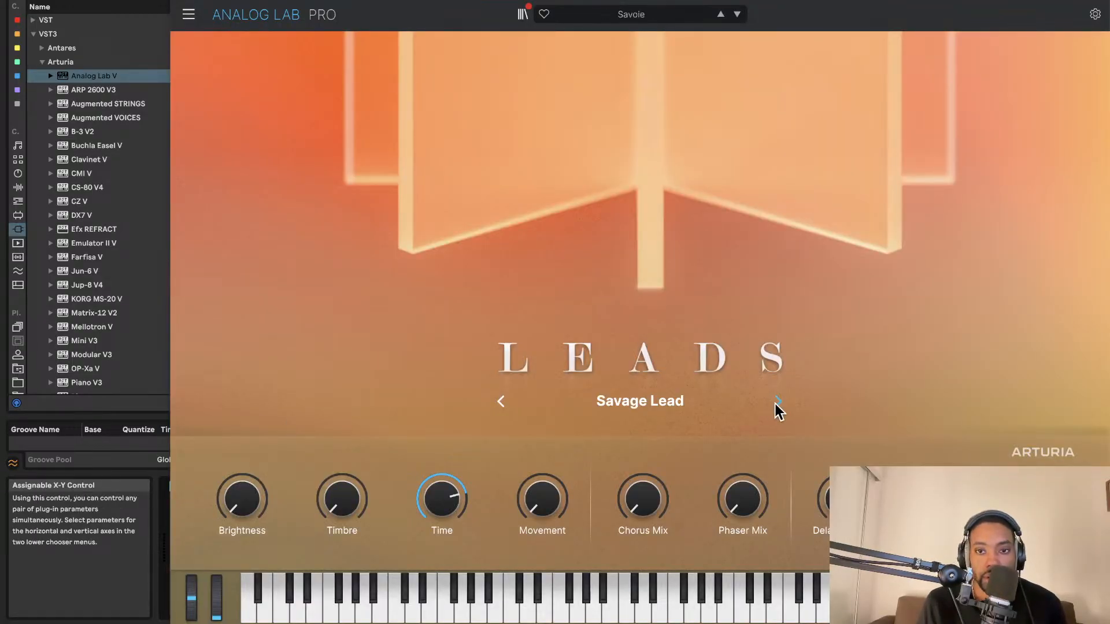
click(720, 15)
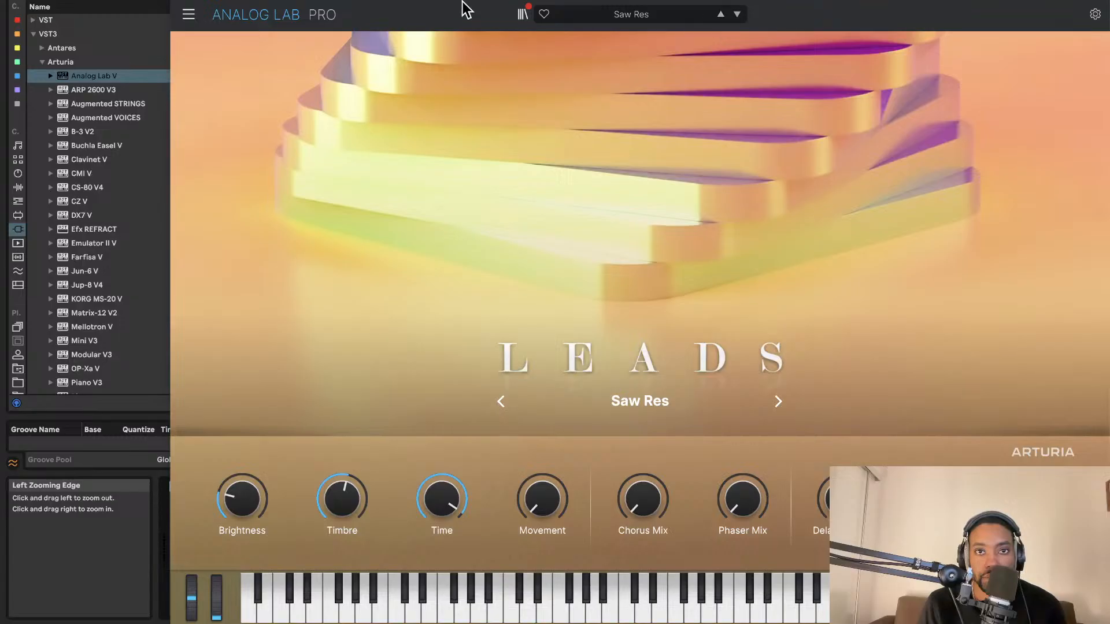
click(176, 2)
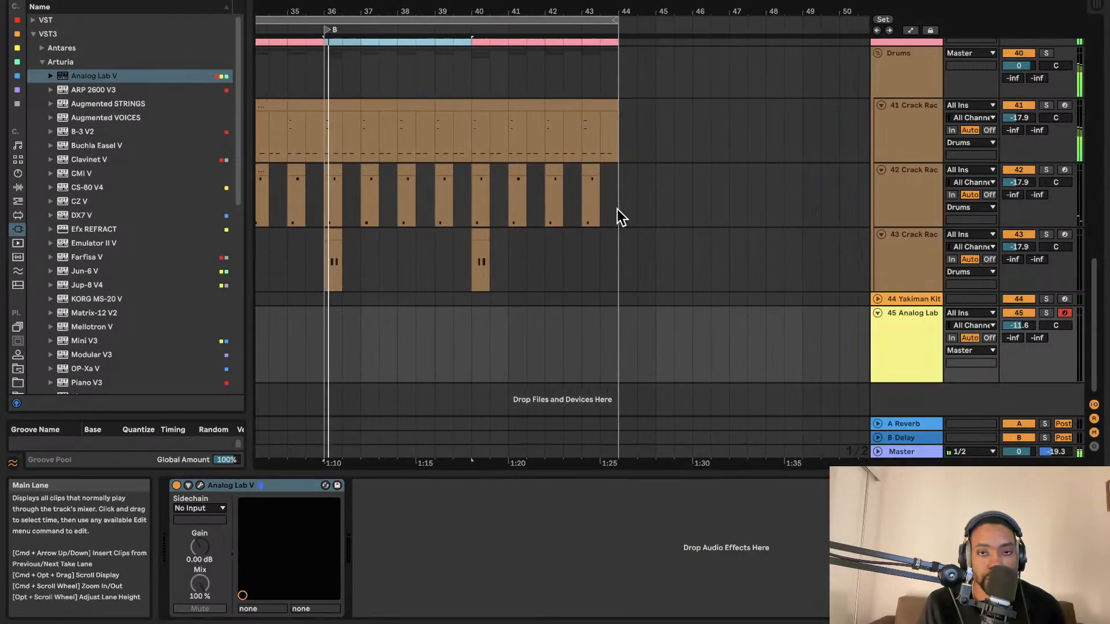
Step: Convert the melody of the audio clip at bar 40 to a new MIDI track and move that track directly above Yakiman Kit
scroll(617, 209, up, 5)
right_click(570, 82)
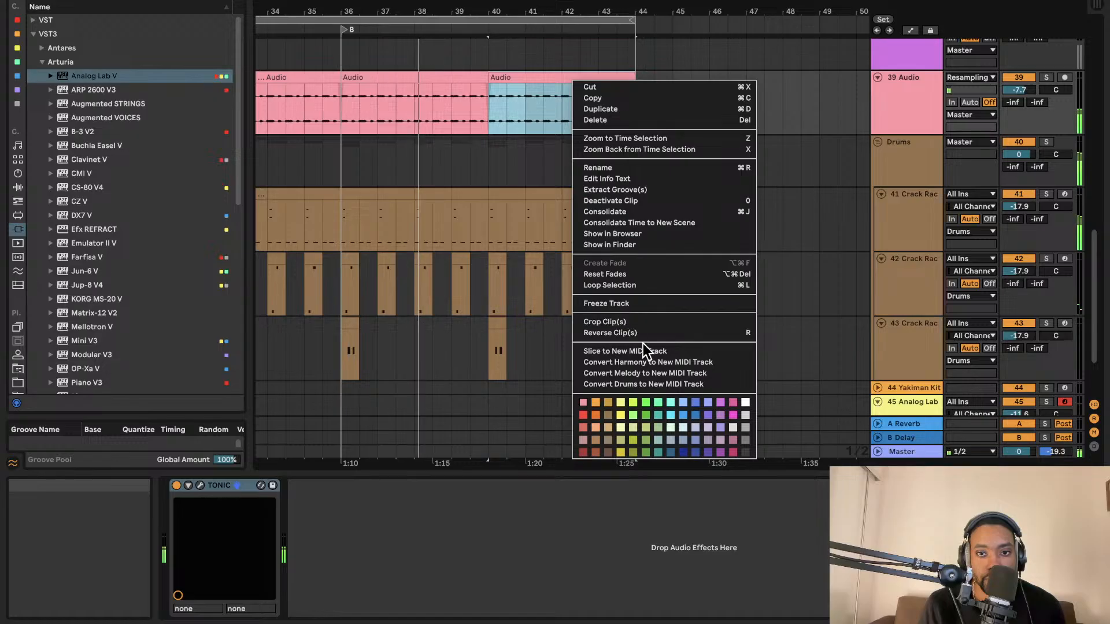
click(648, 374)
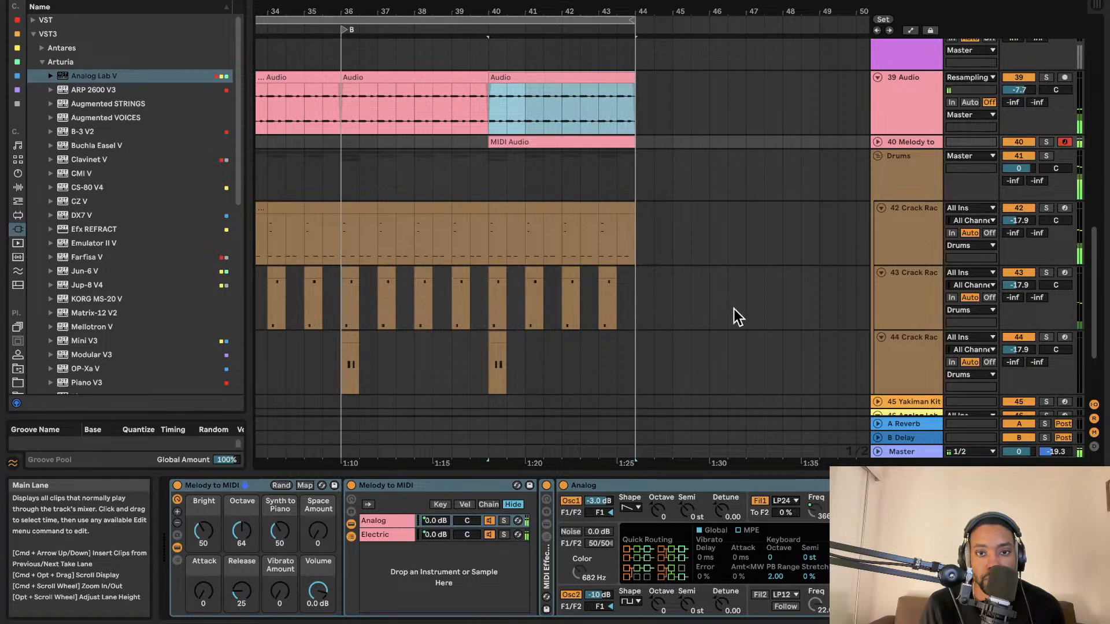
scroll(732, 308, down, 3)
scroll(797, 304, up, 3)
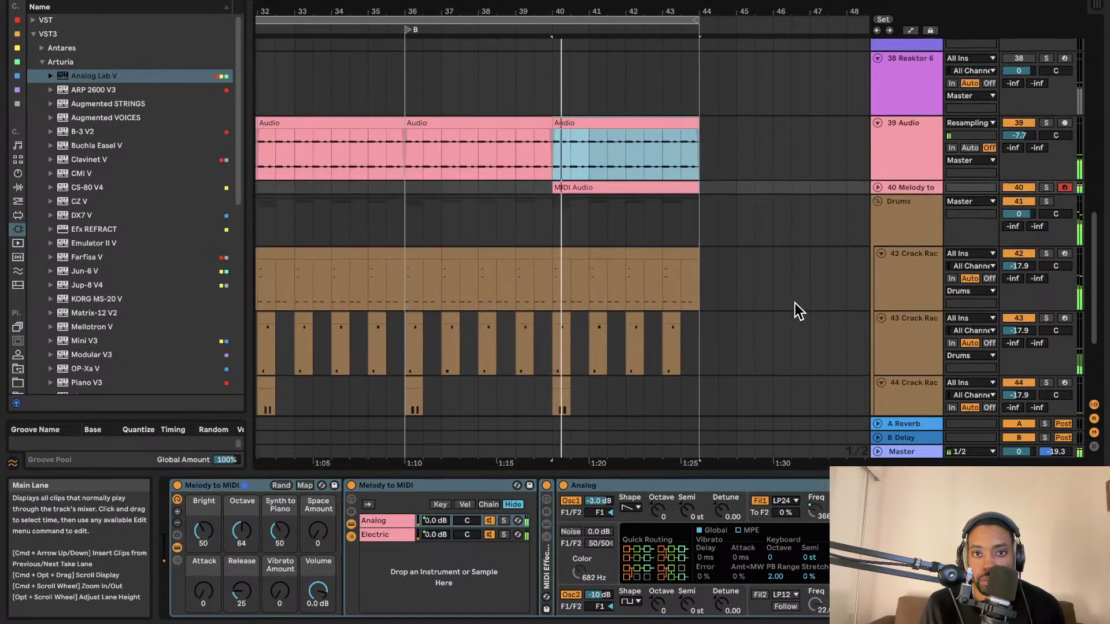
drag(887, 192, 923, 407)
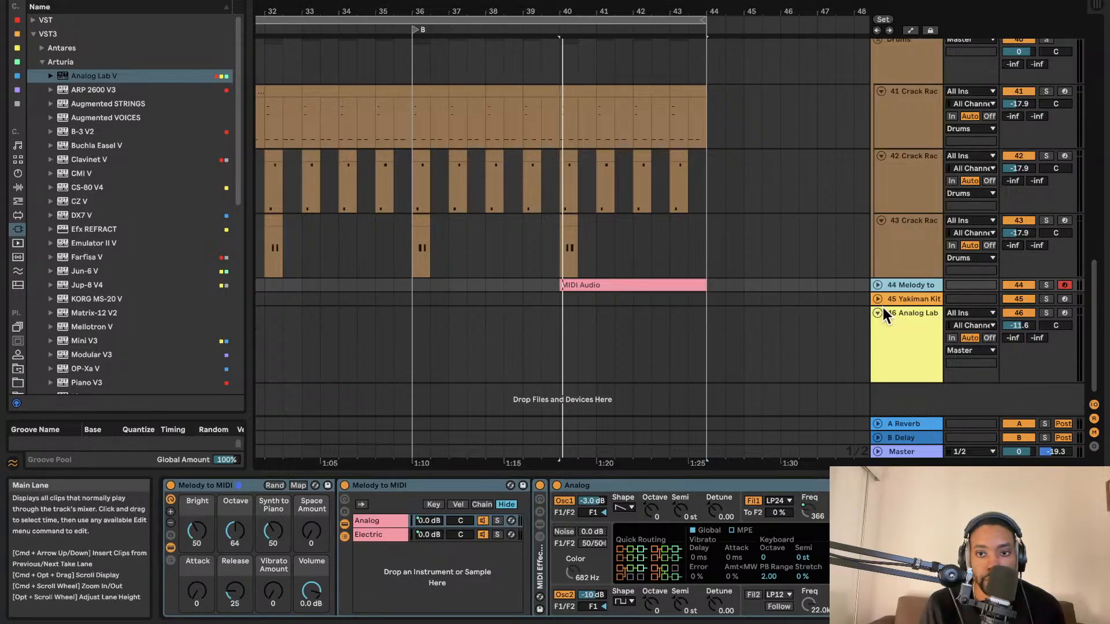
Step: Move the converted MIDI clip at bar 40 onto the Analog Lab track and set that track's volume to -13.6 dB
drag(650, 303, 654, 387)
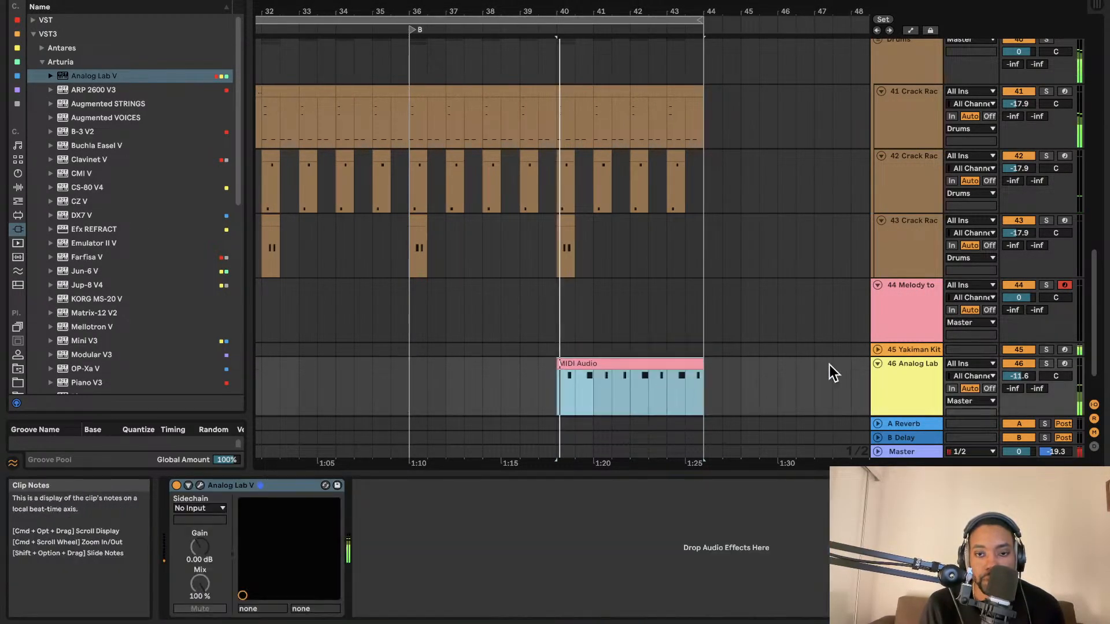
drag(1015, 379, 1015, 385)
scroll(724, 352, down, 3)
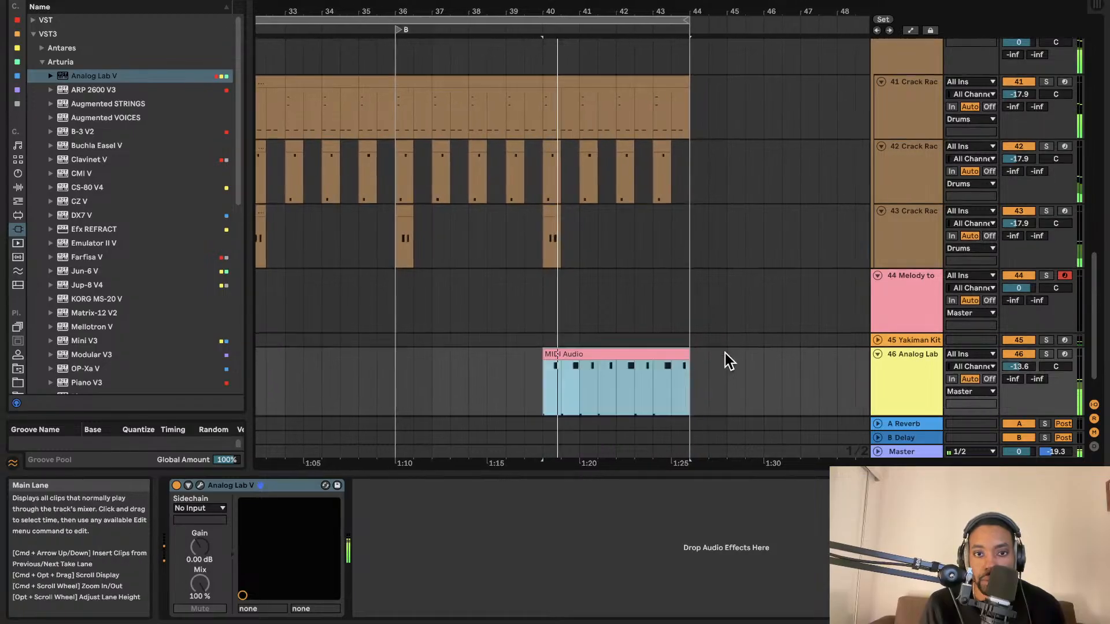
Step: Copy the Analog Lab track's MIDI clip and place the copy at bar 36, directly before the original
scroll(672, 325, left, 1)
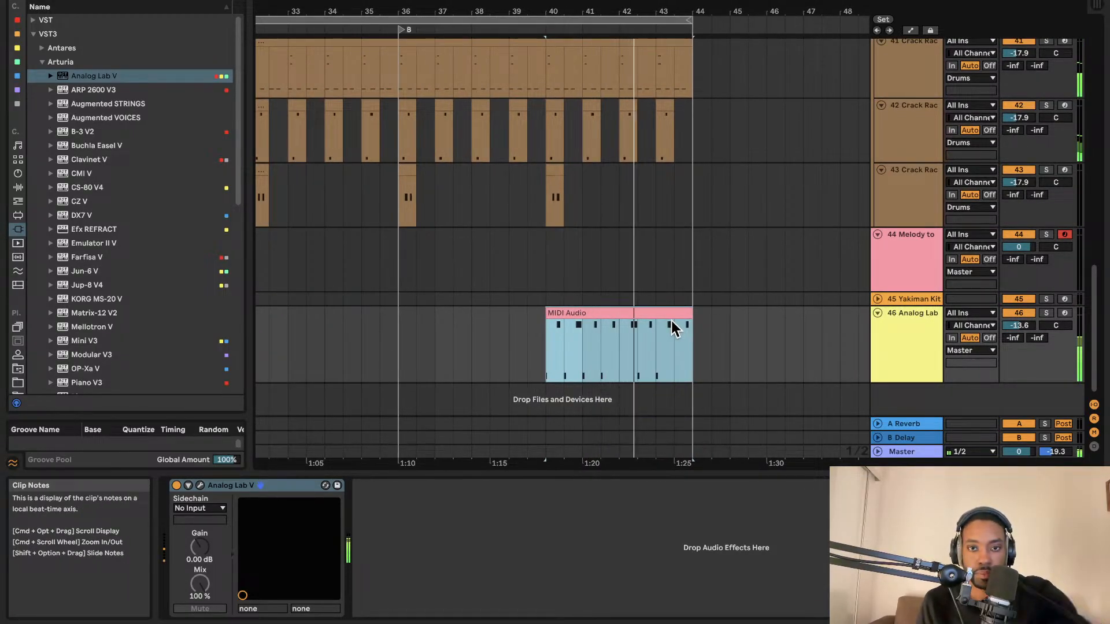
scroll(650, 320, left, 5)
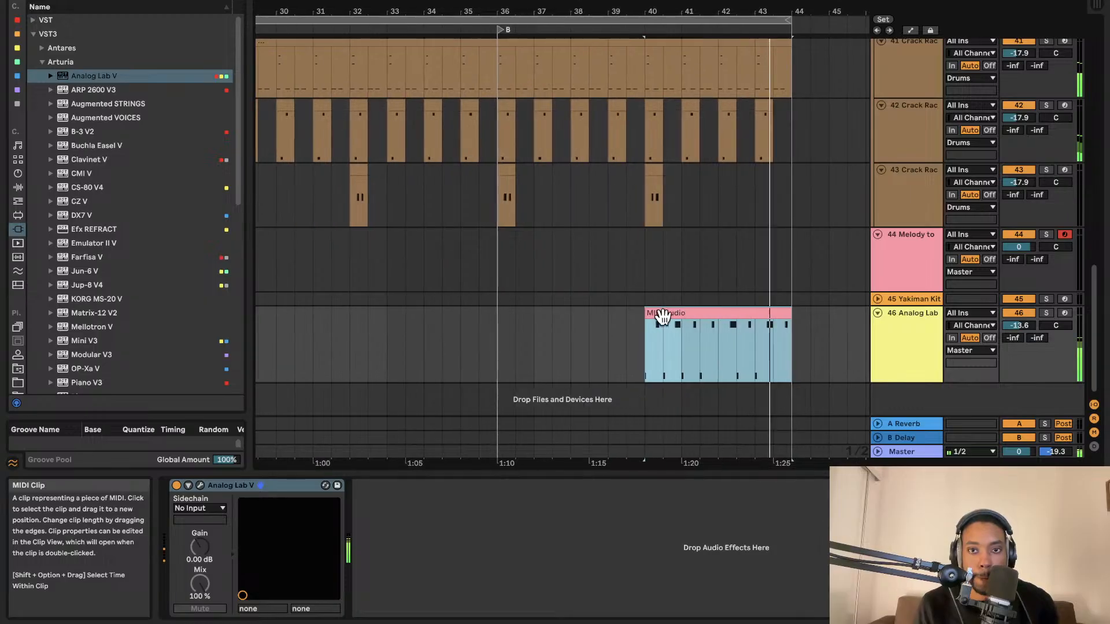
scroll(677, 321, left, 4)
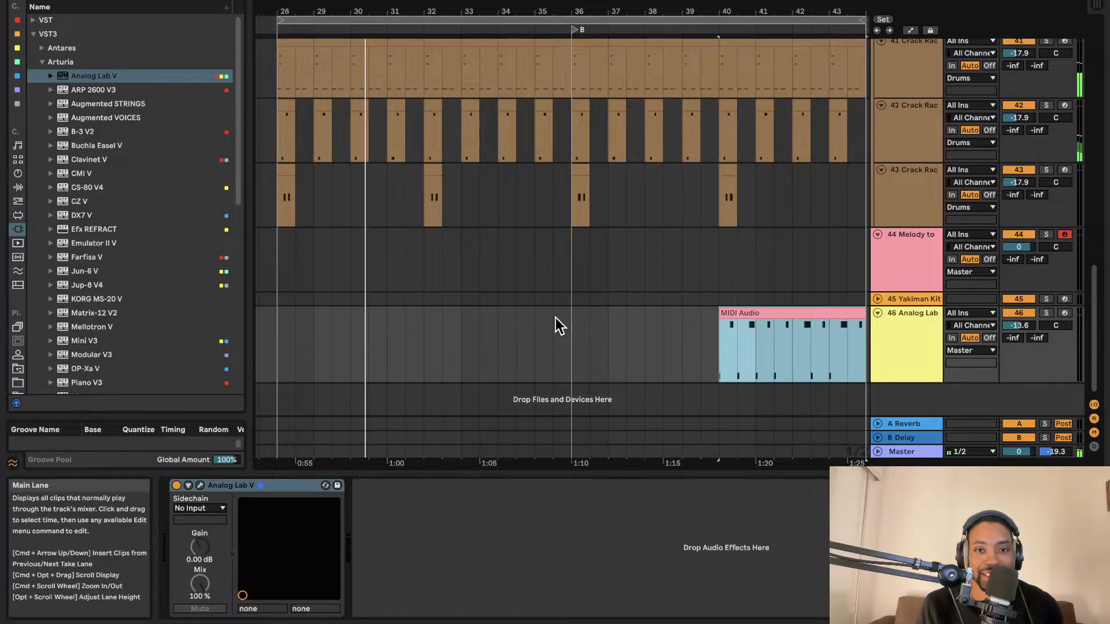
click(538, 318)
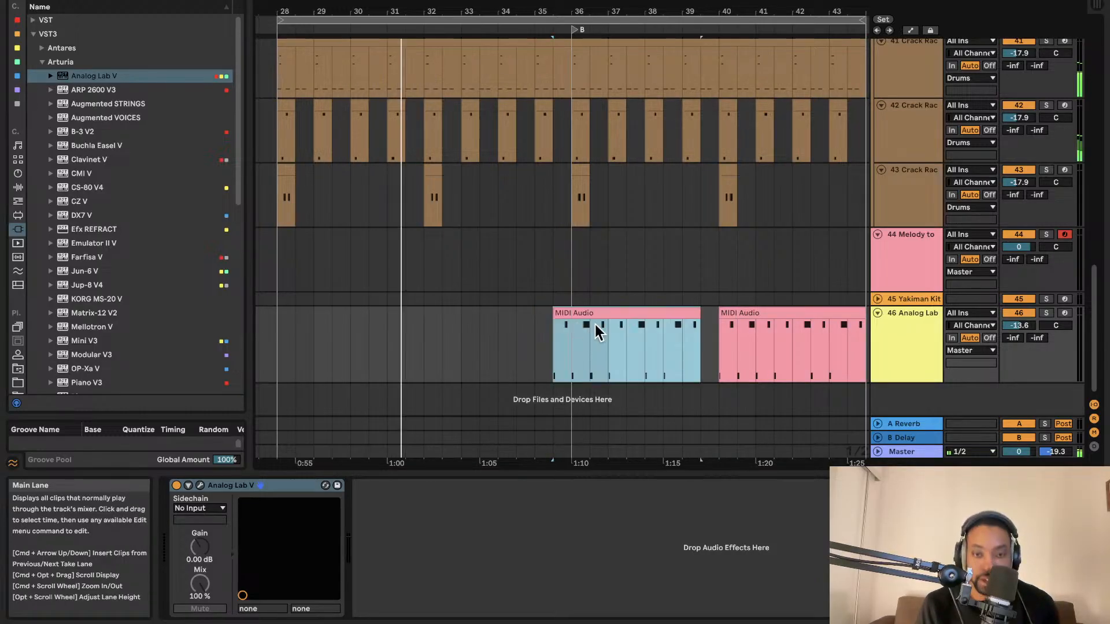
key(super+v)
drag(626, 320, 650, 313)
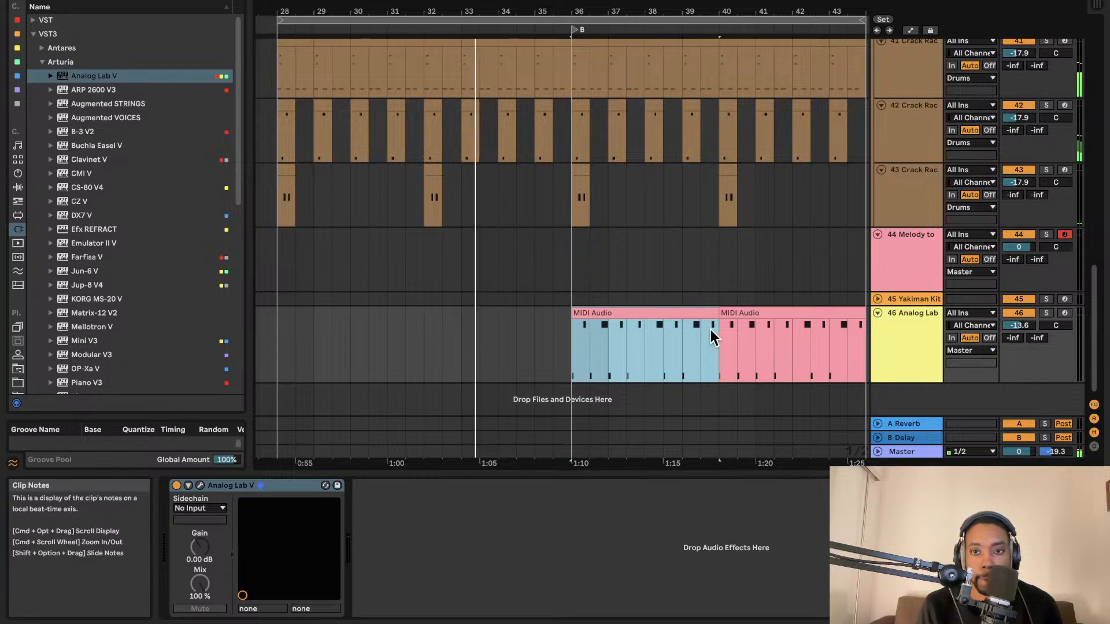
Step: Find Auto Filter among the EQ & Filters audio effects and load it onto the Analog Lab track
click(17, 202)
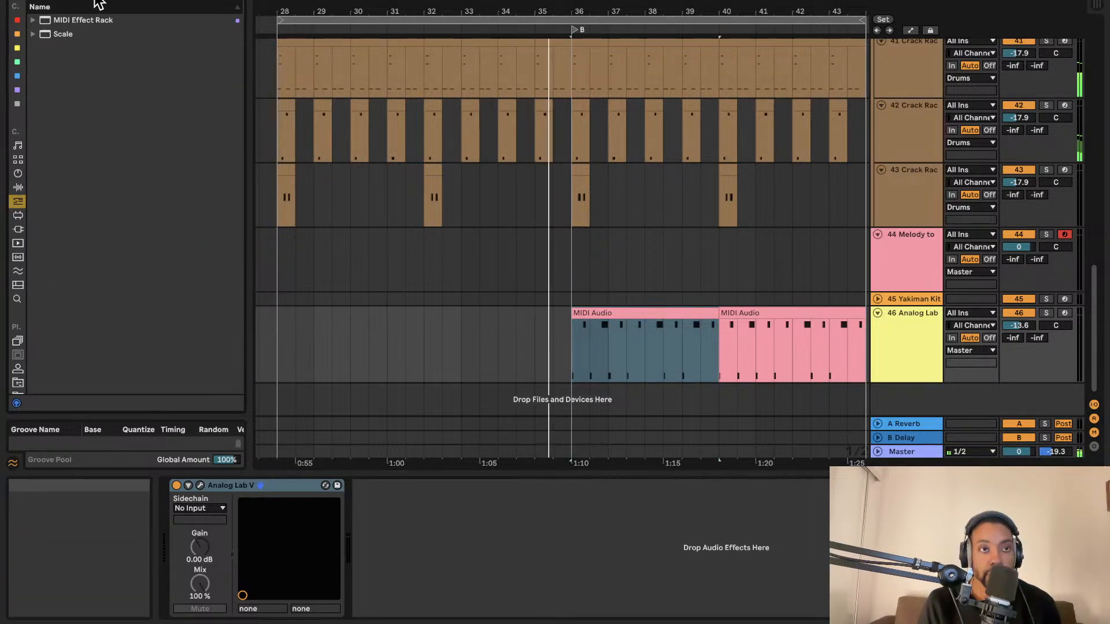
click(18, 188)
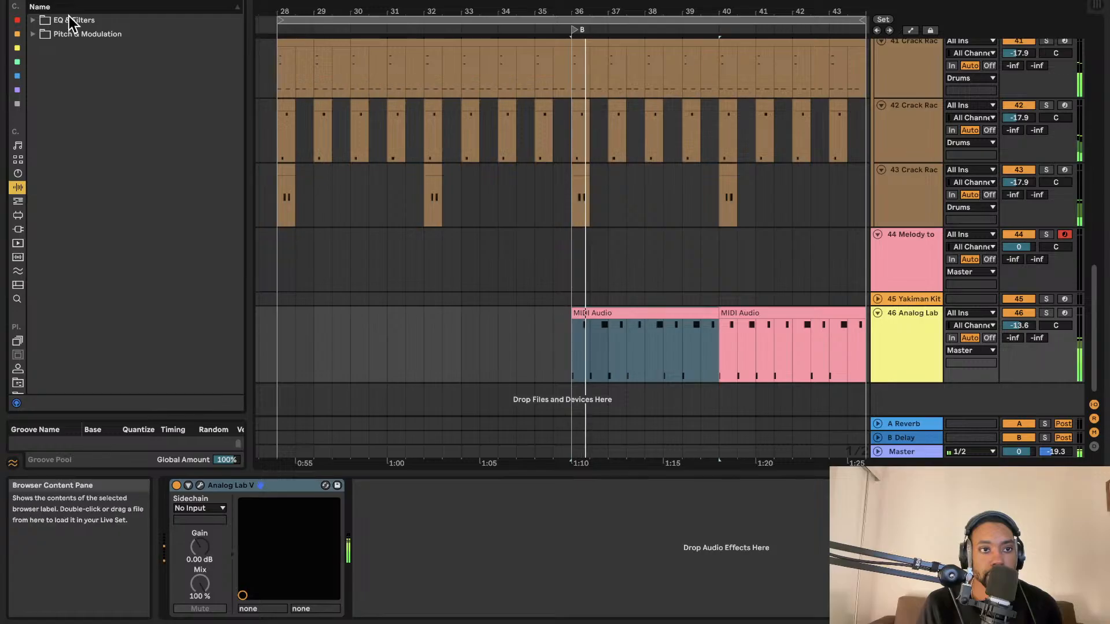
click(34, 21)
drag(81, 46, 907, 349)
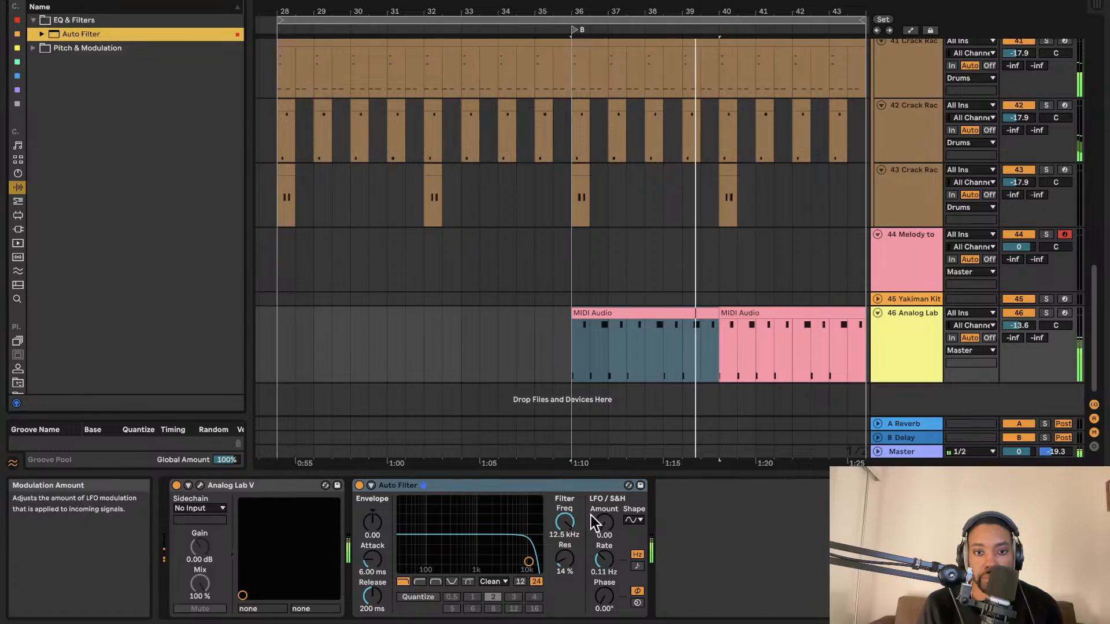
Step: Automate the Auto Filter frequency to rise to 12.5 kHz from bar 36 to 40, dipping and rising again through bar 44
right_click(567, 519)
click(605, 525)
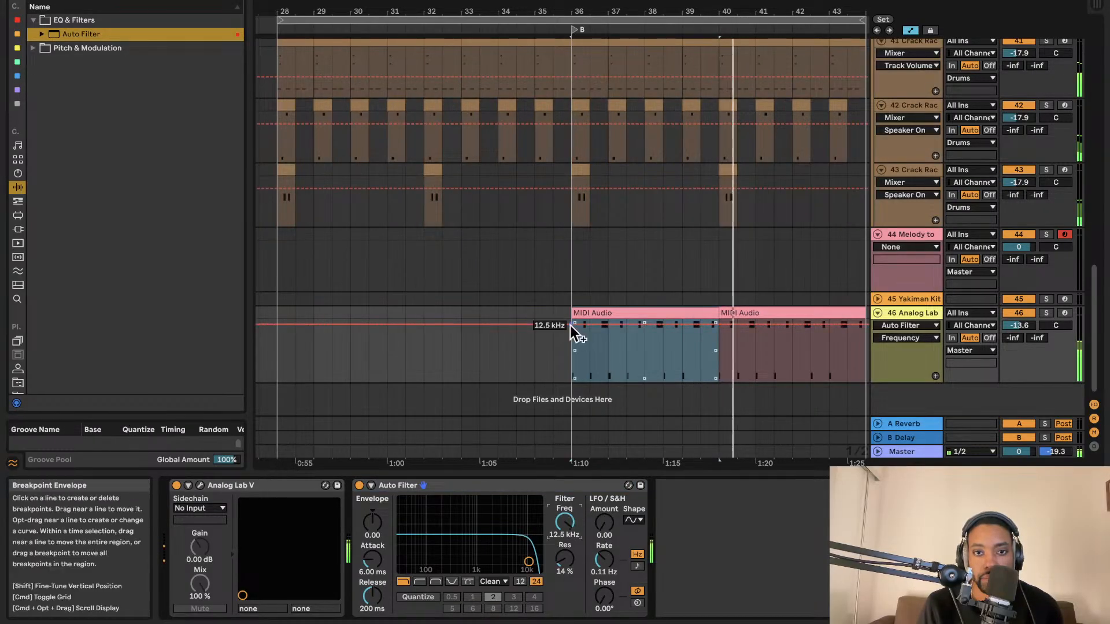
drag(573, 325, 573, 369)
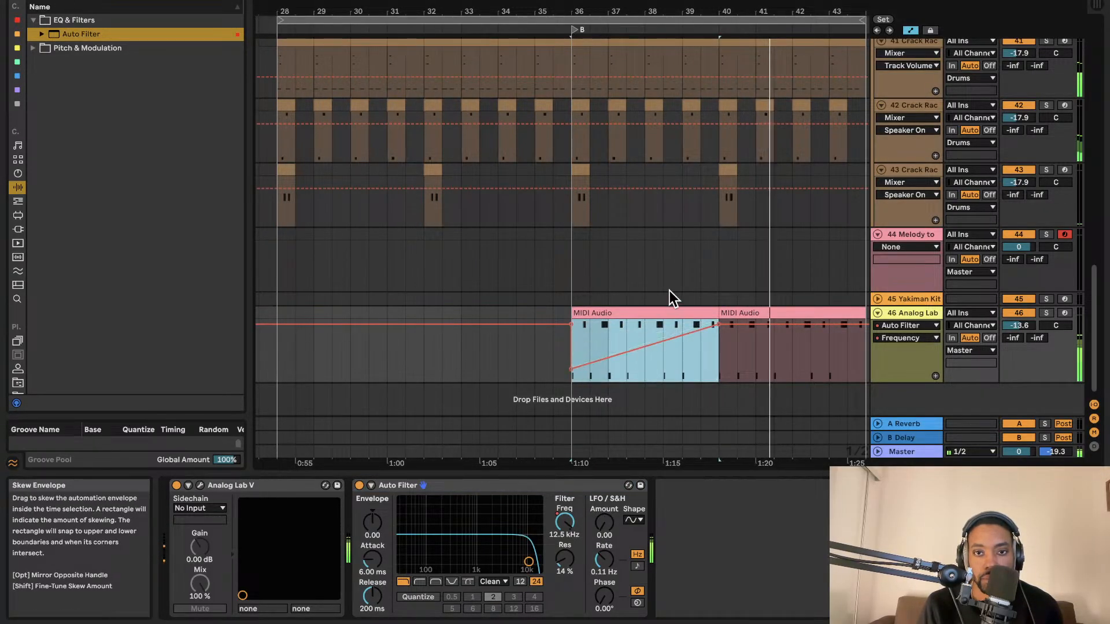
drag(799, 320, 844, 326)
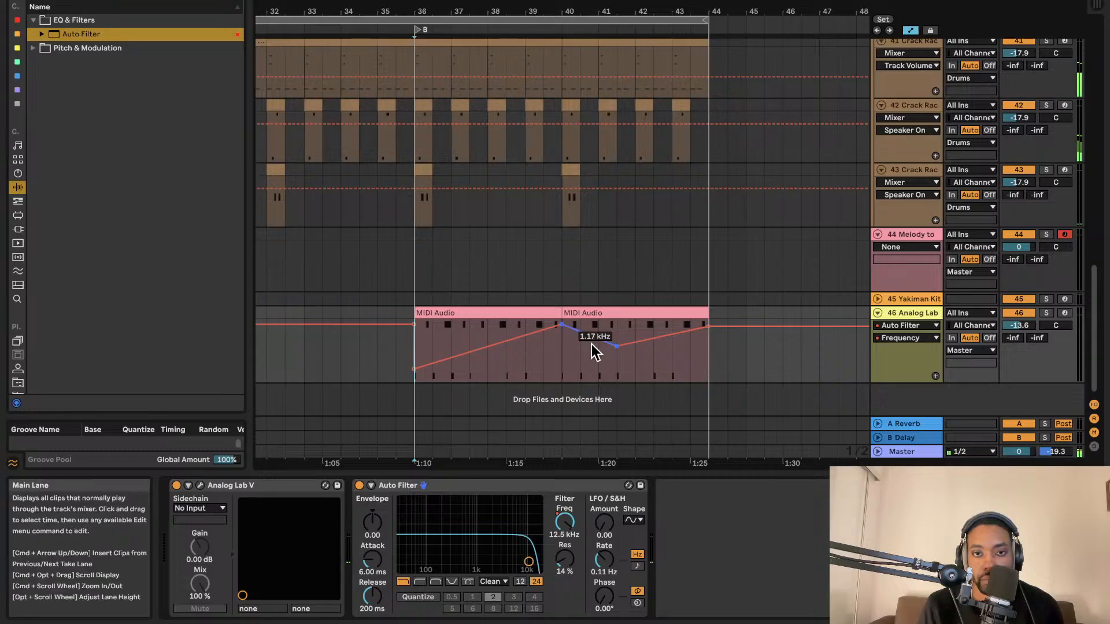
click(910, 30)
Step: Hide the automation lanes and load Erosion from the Drive & Color effects onto a new audio track
scroll(601, 267, left, 5)
scroll(605, 268, up, 1)
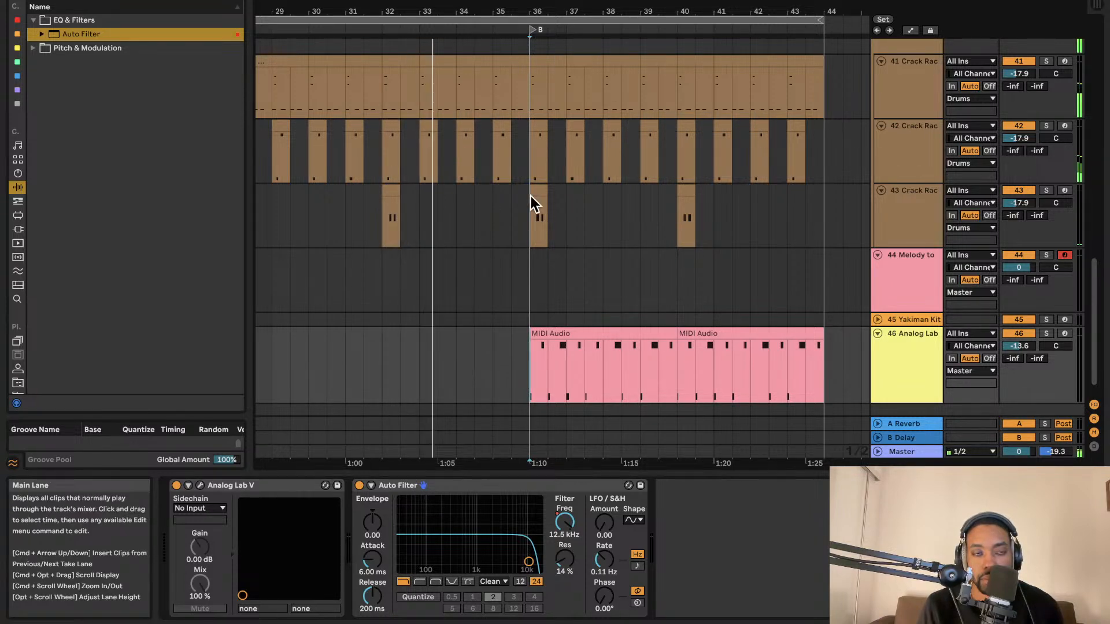
key(Escape)
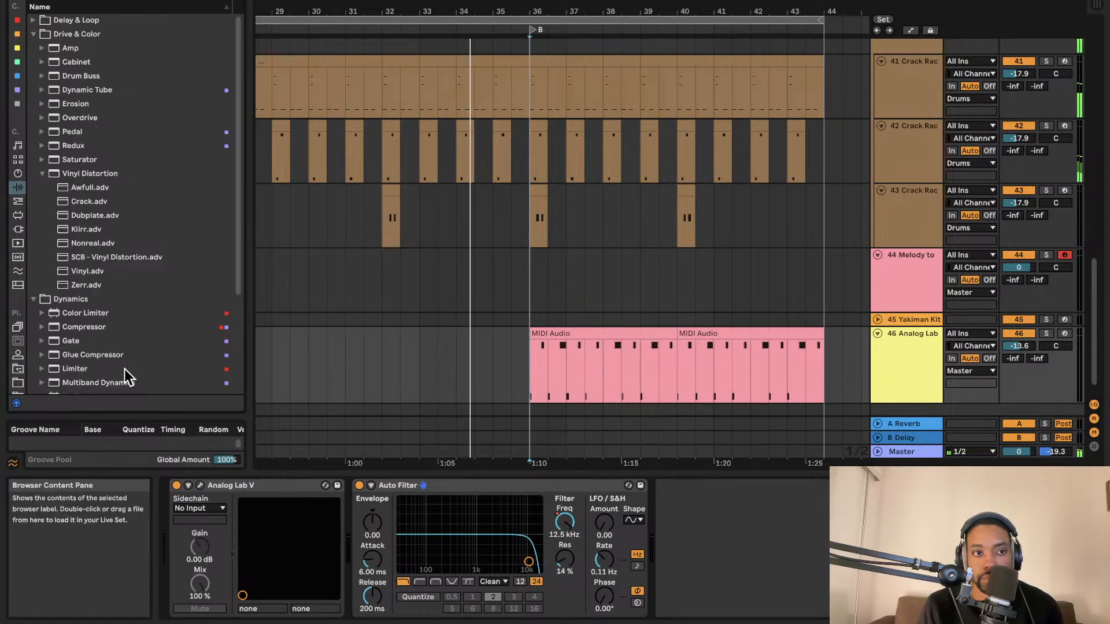
click(68, 107)
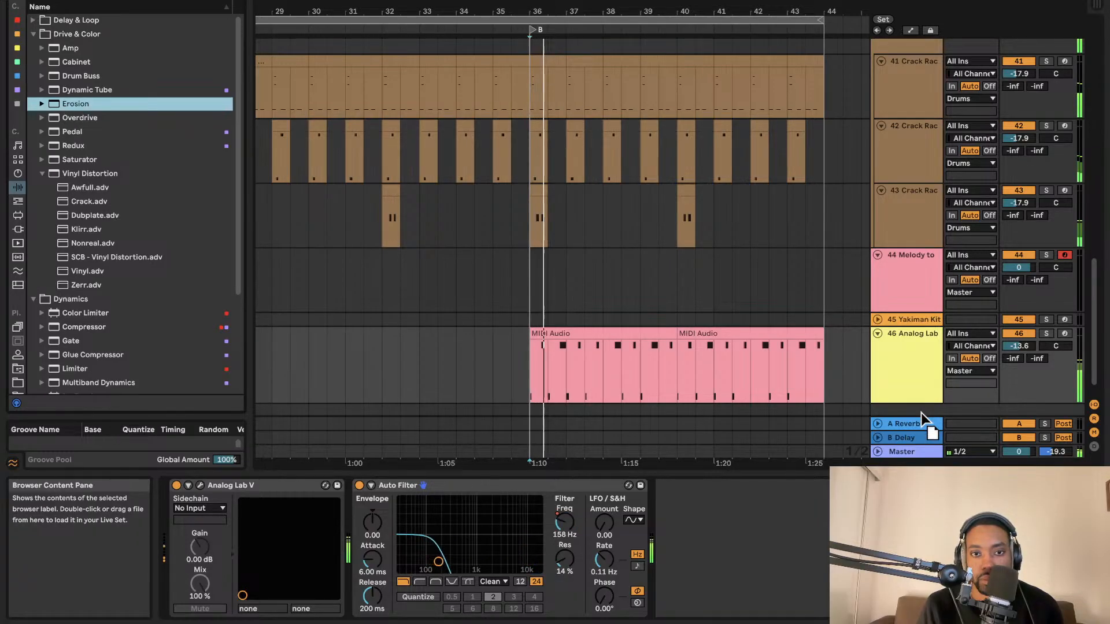
drag(920, 409, 920, 410)
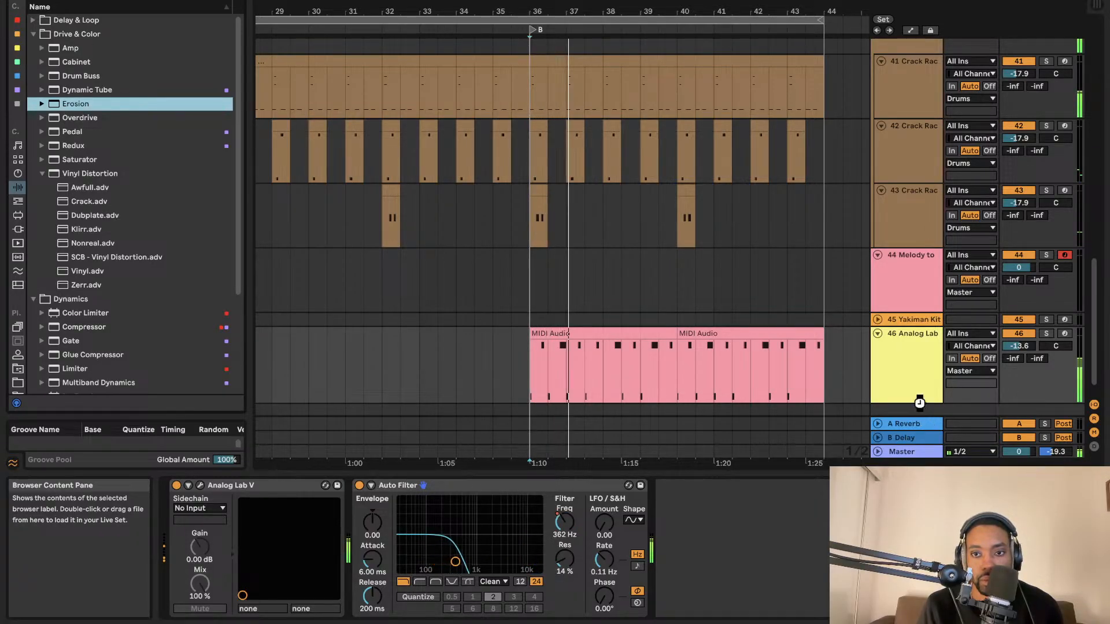
Step: Try to automate the Analog Lab track's B-Delay send with a rise from about bar 38 to bar 42
right_click(1040, 358)
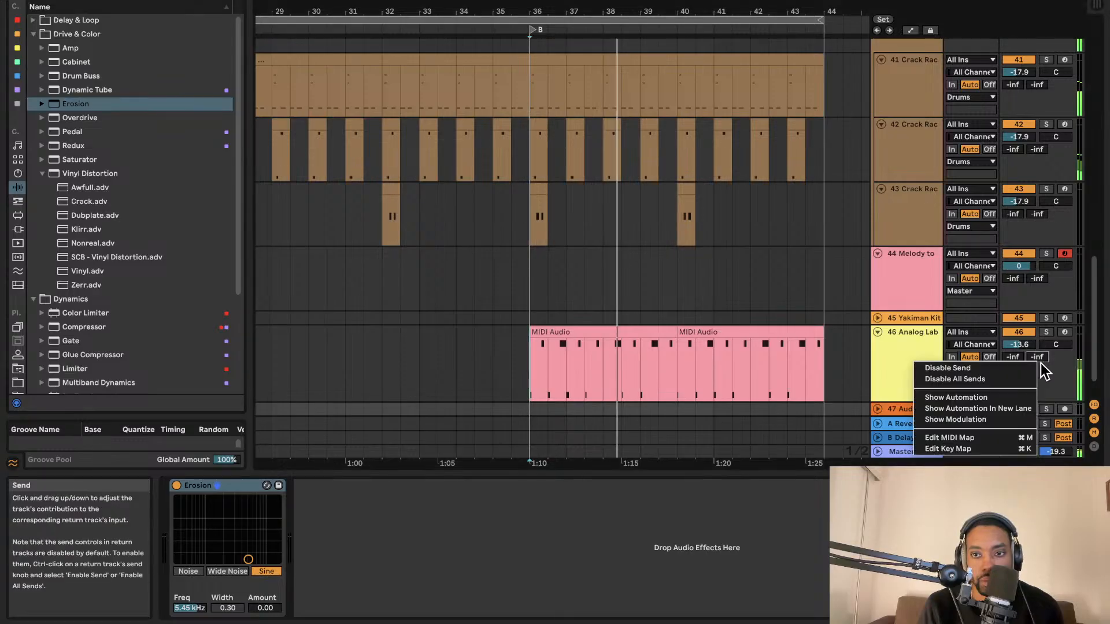
click(989, 395)
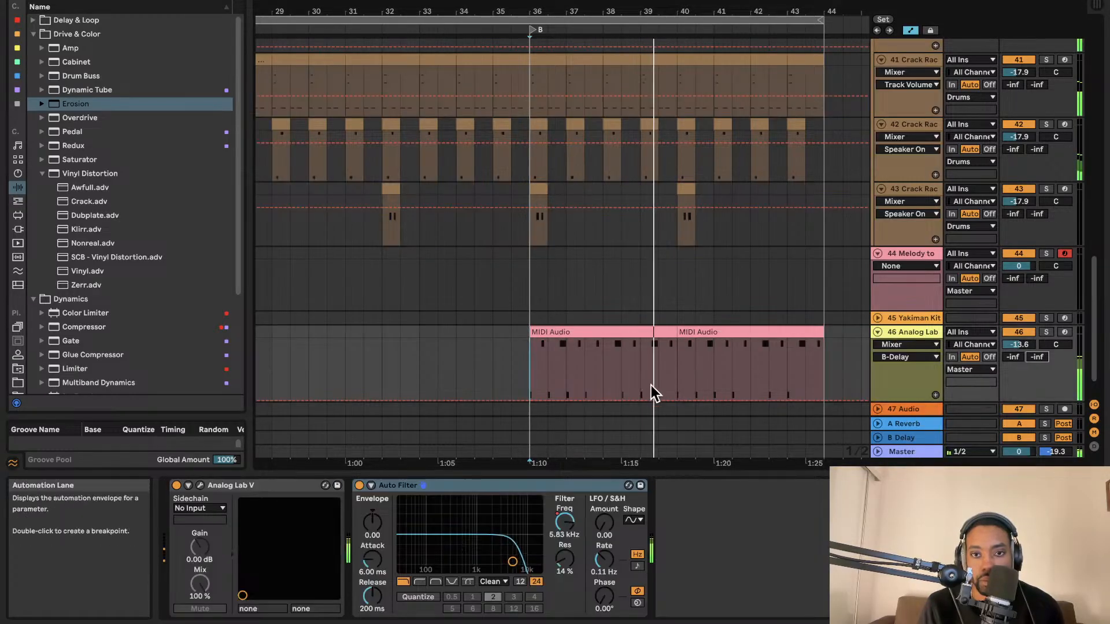
click(612, 400)
click(696, 400)
drag(731, 399, 768, 350)
drag(695, 400, 612, 400)
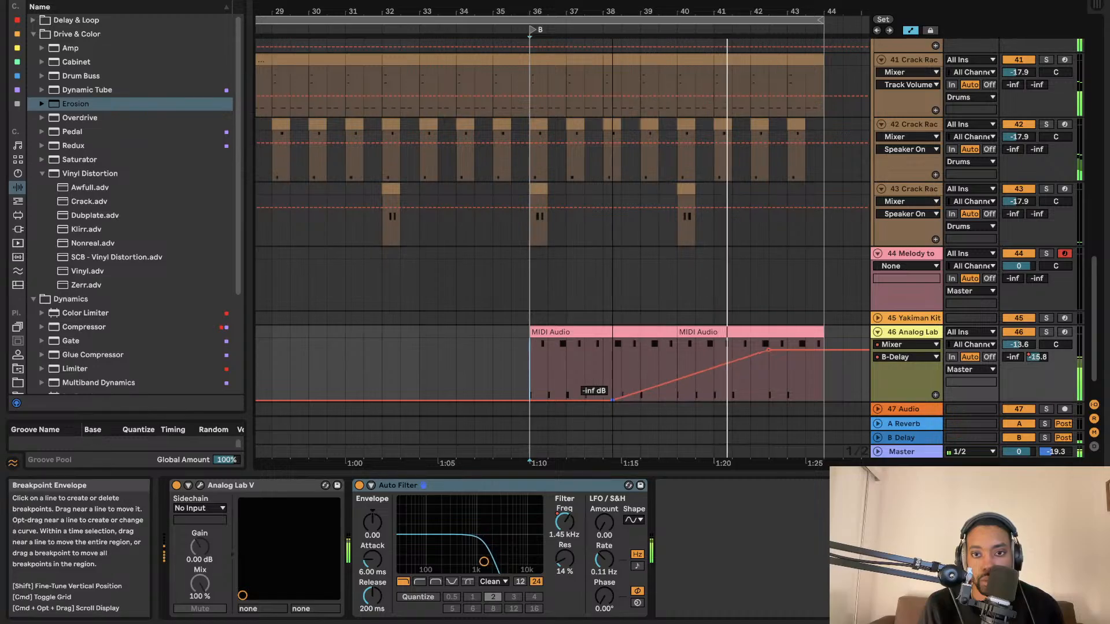
click(768, 351)
Step: Search the browser for "rev" and load the ValhallaVintageVerb plug-in after Auto Filter on the Analog Lab track
click(145, 1)
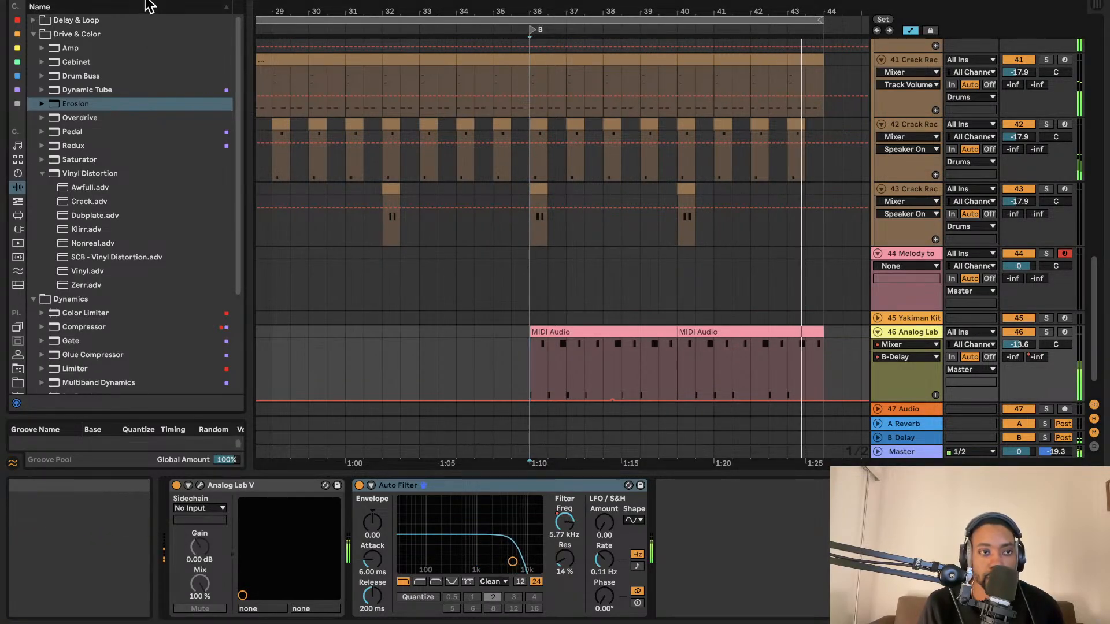
text(rev)
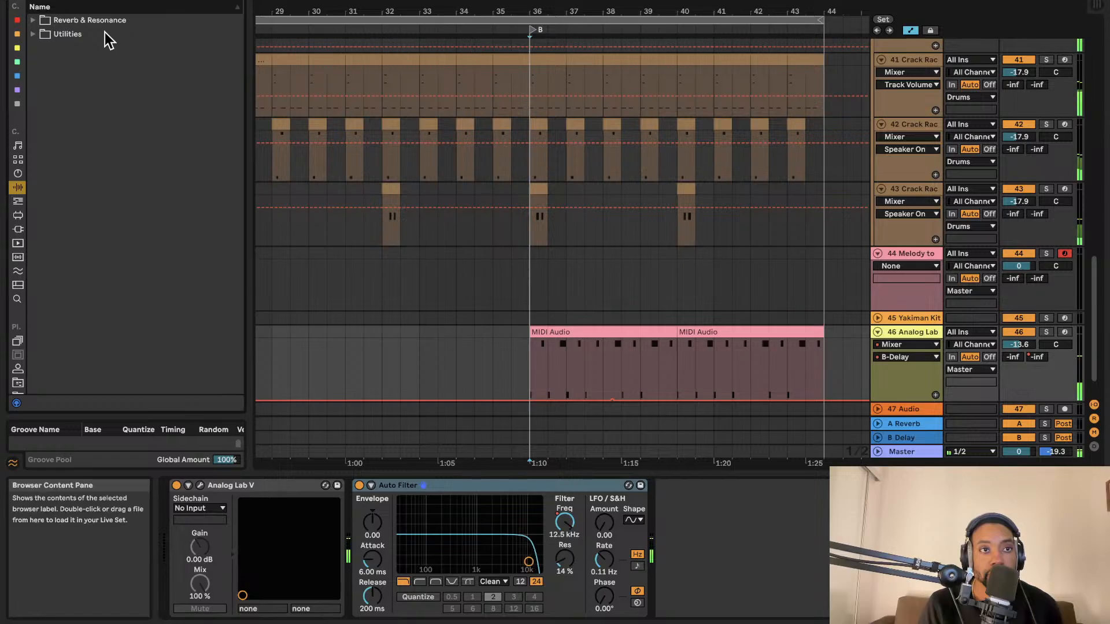
click(33, 34)
click(43, 48)
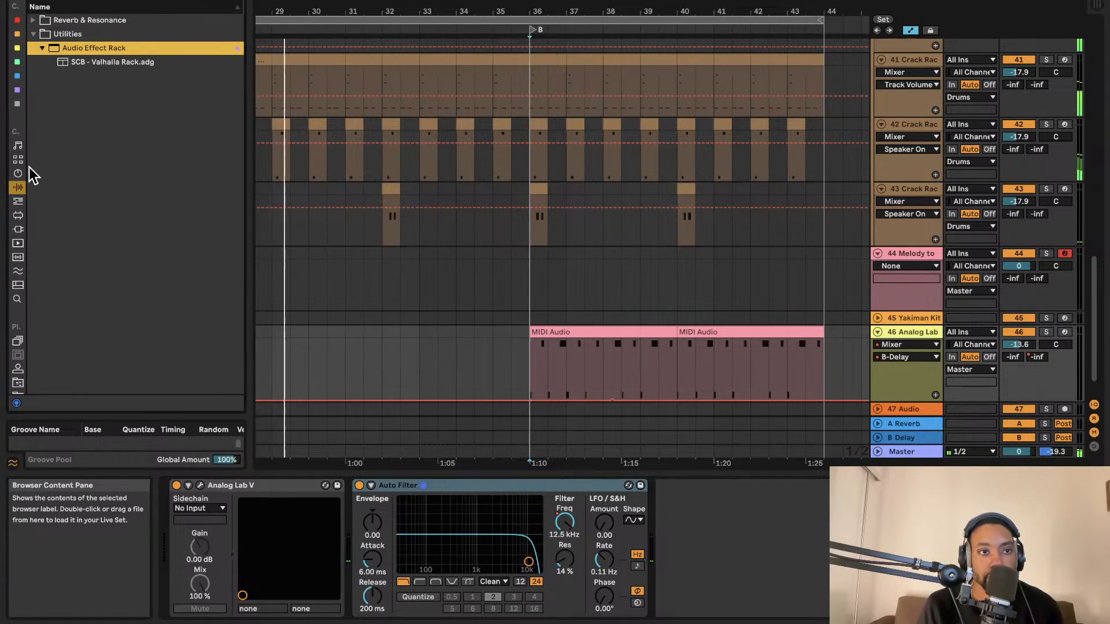
click(16, 20)
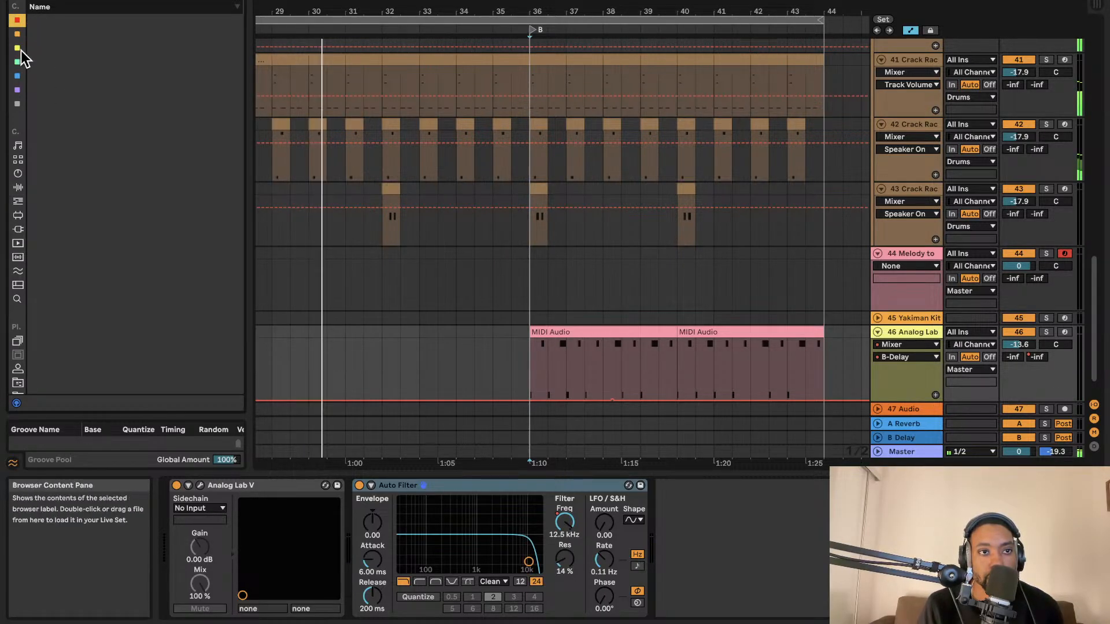
click(18, 229)
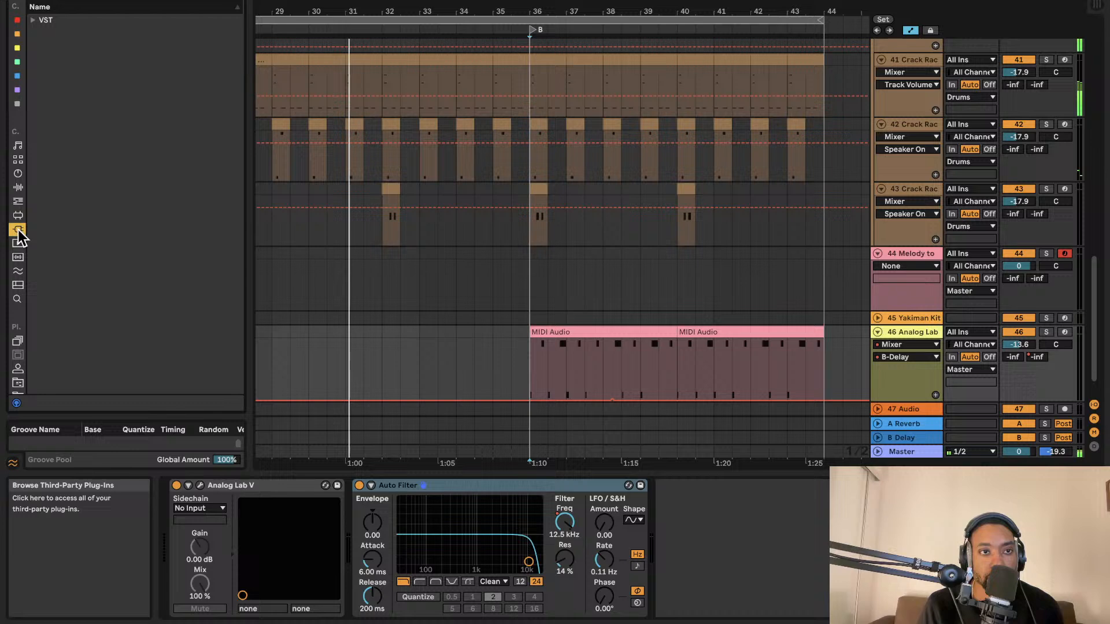
click(33, 20)
drag(75, 50, 673, 500)
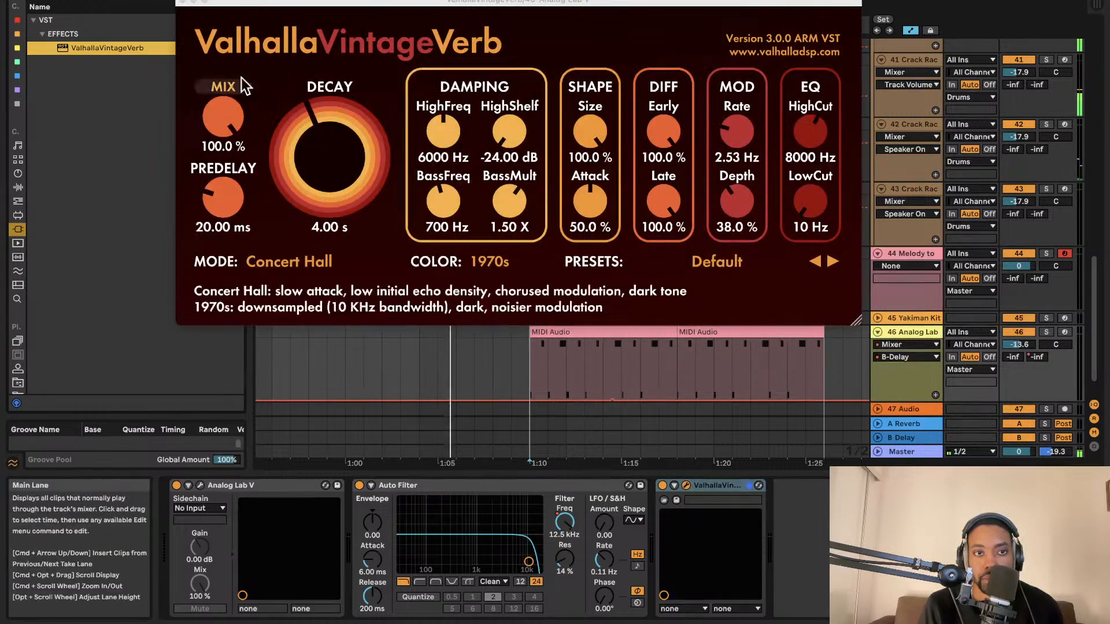
Step: Set ValhallaVintageVerb's mix to 47.3 % and decay to 0.31 s, and lower the Analog Lab track's volume to -19.6 dB
drag(241, 78, 294, 218)
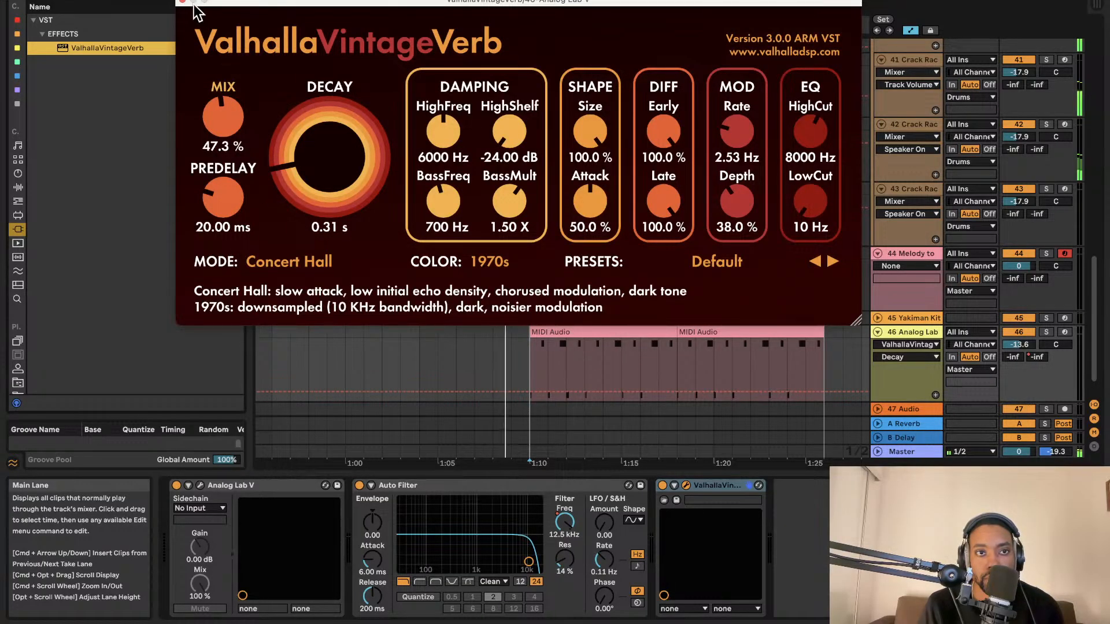
click(182, 1)
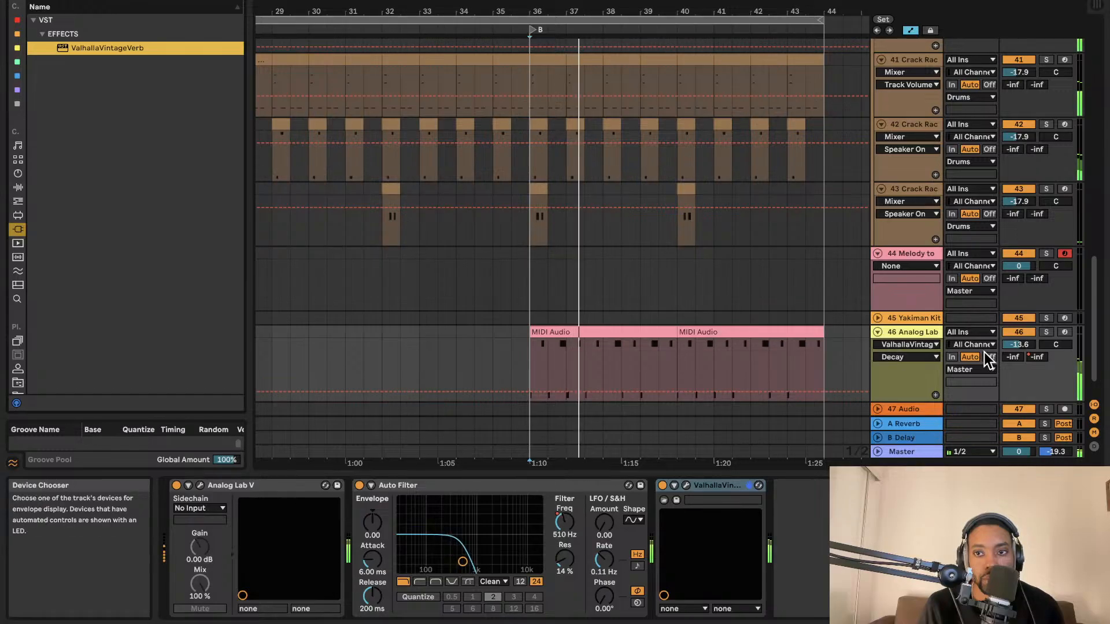
click(1019, 345)
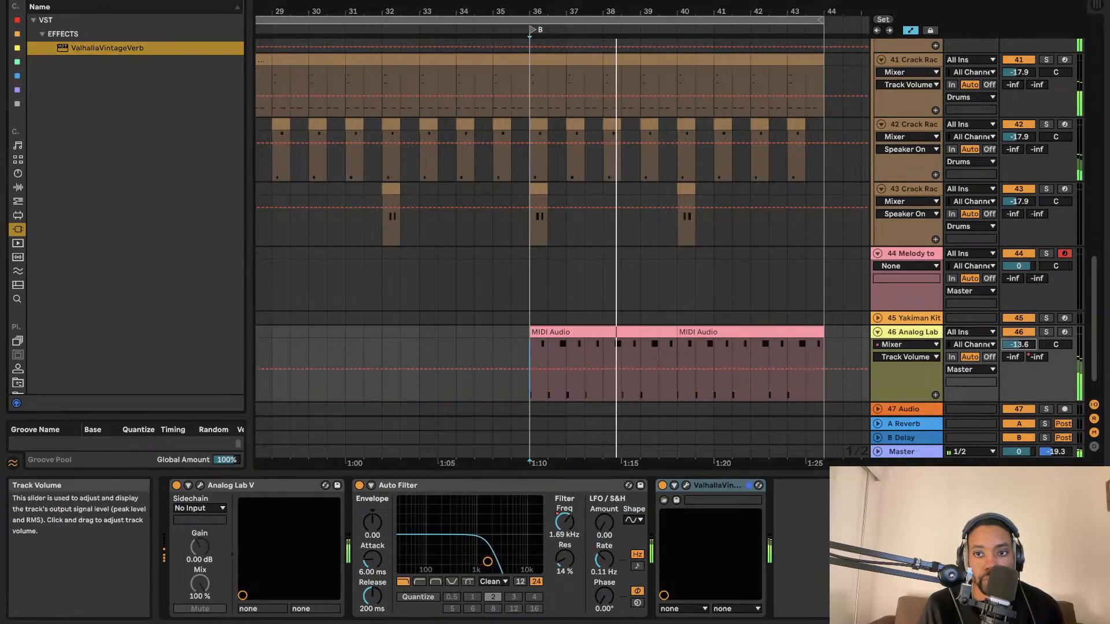
drag(1019, 344, 1019, 353)
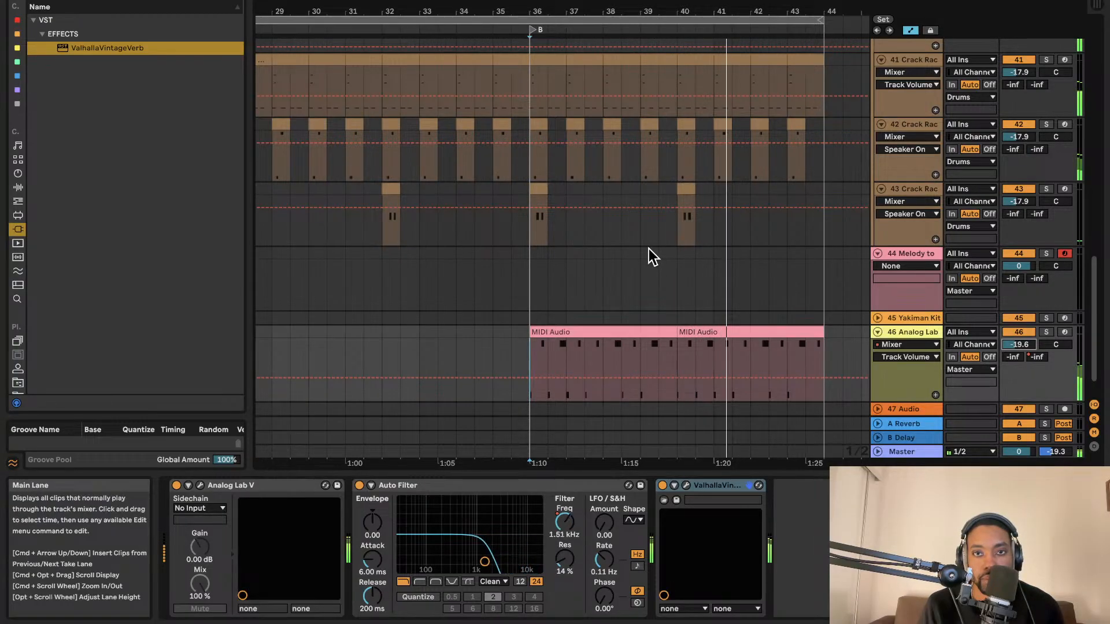
Step: Mute Crack Rack tracks 41 and 42 during playback, and unmute them again
scroll(646, 245, up, 1)
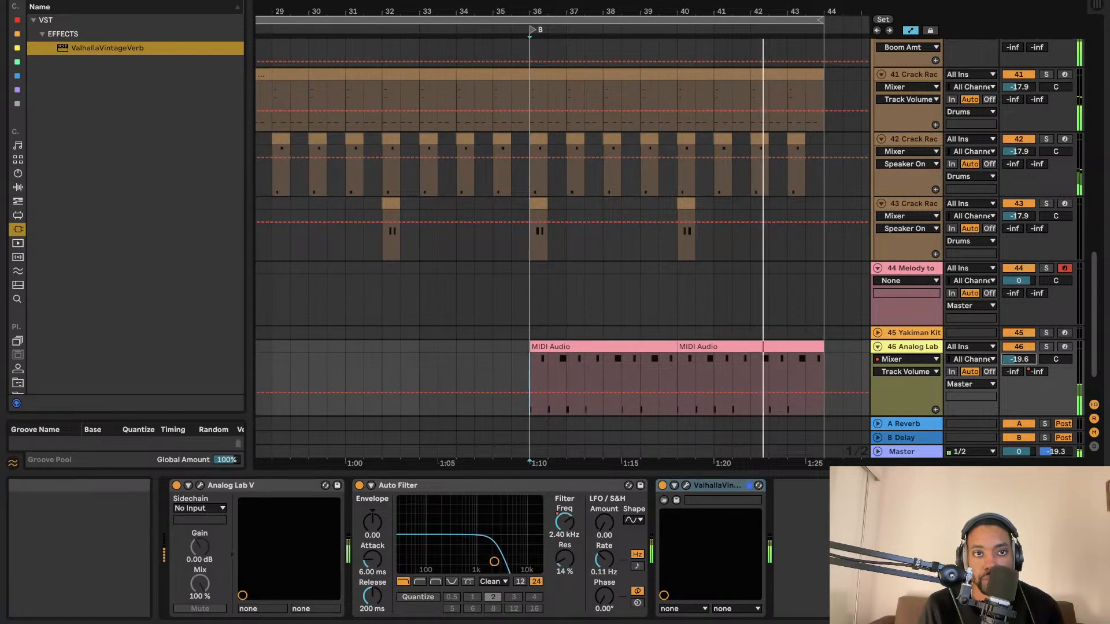
click(439, 1)
scroll(455, 160, left, 3)
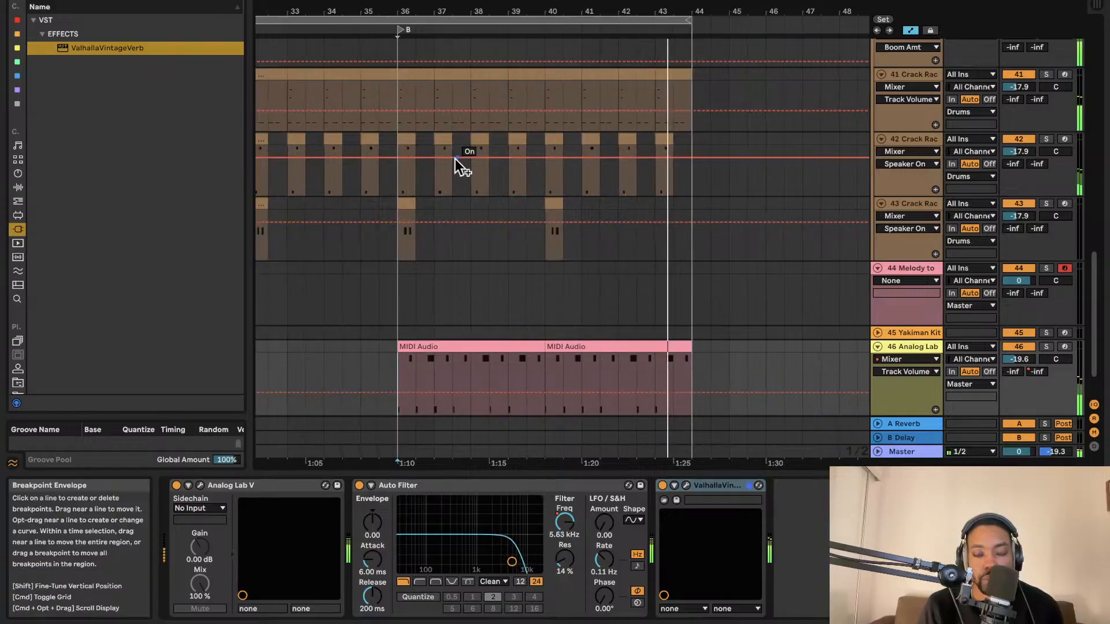
scroll(455, 158, left, 2)
scroll(452, 157, left, 2)
scroll(493, 160, left, 2)
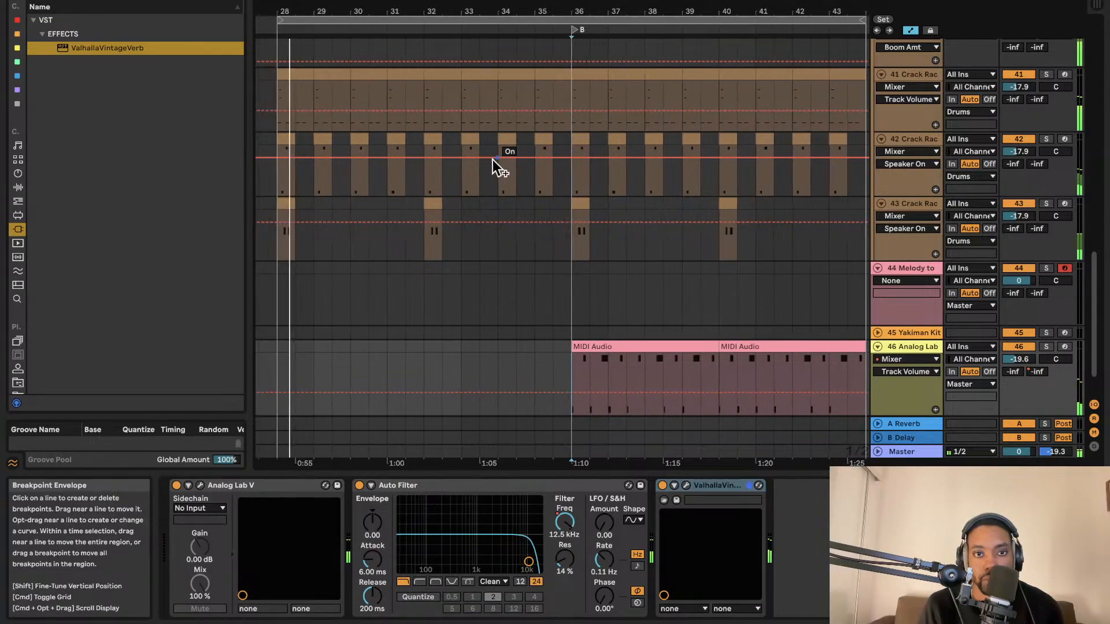
scroll(491, 158, down, 3)
scroll(490, 160, up, 3)
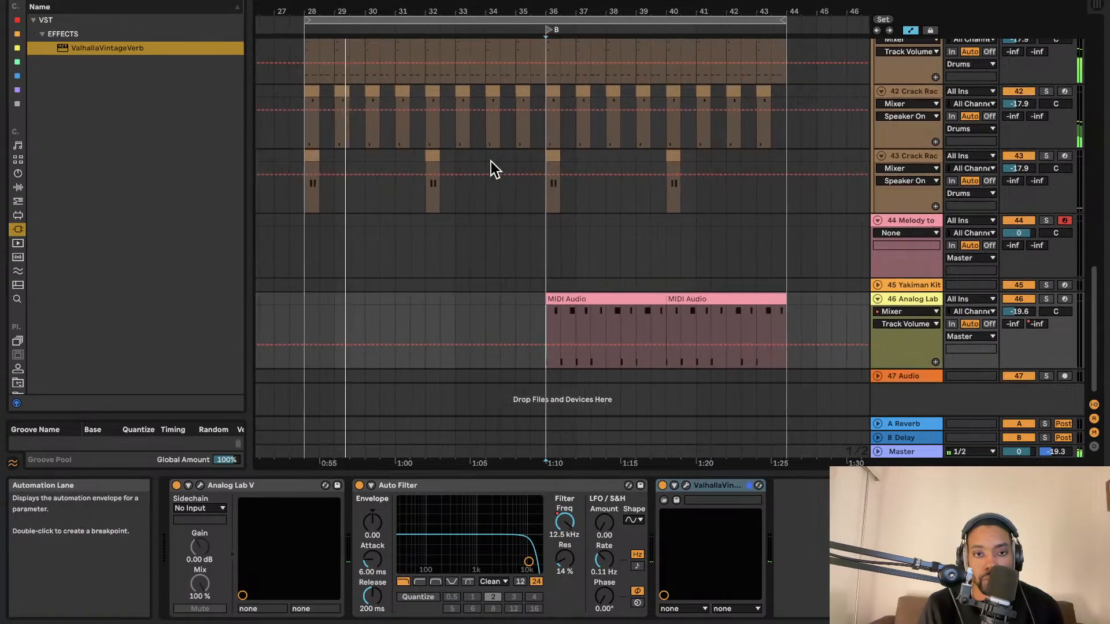
scroll(489, 161, up, 3)
scroll(489, 160, left, 1)
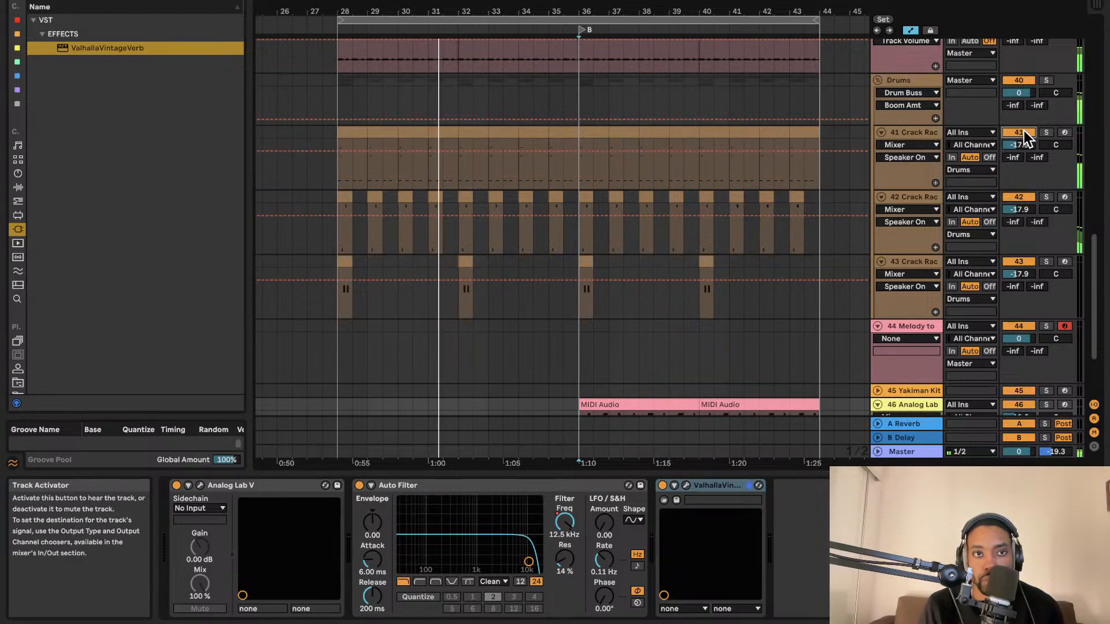
click(1018, 197)
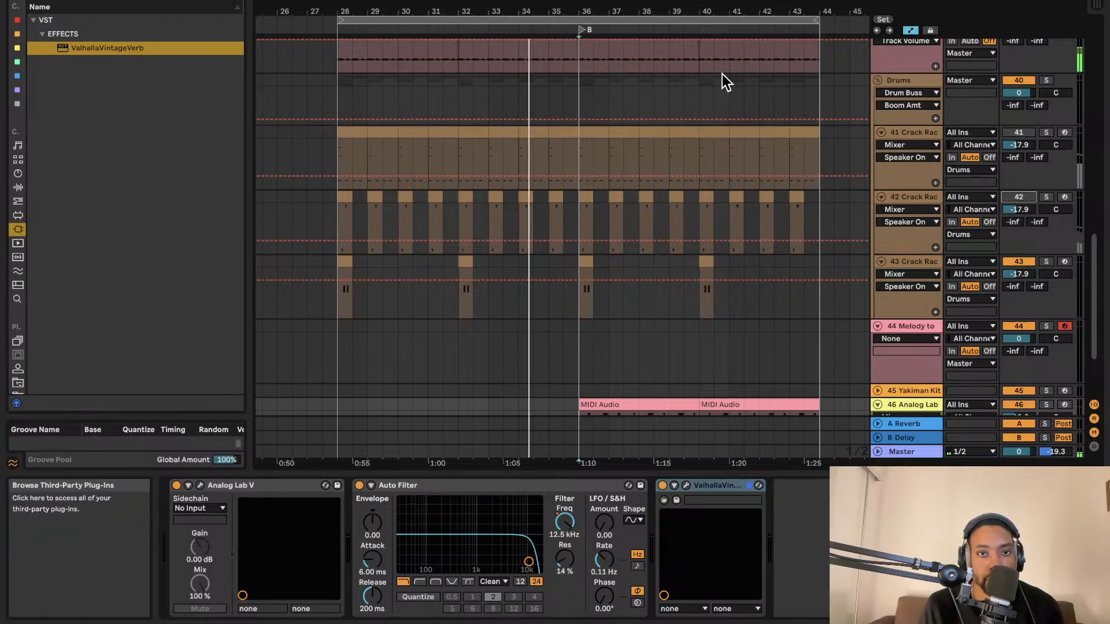
click(1018, 196)
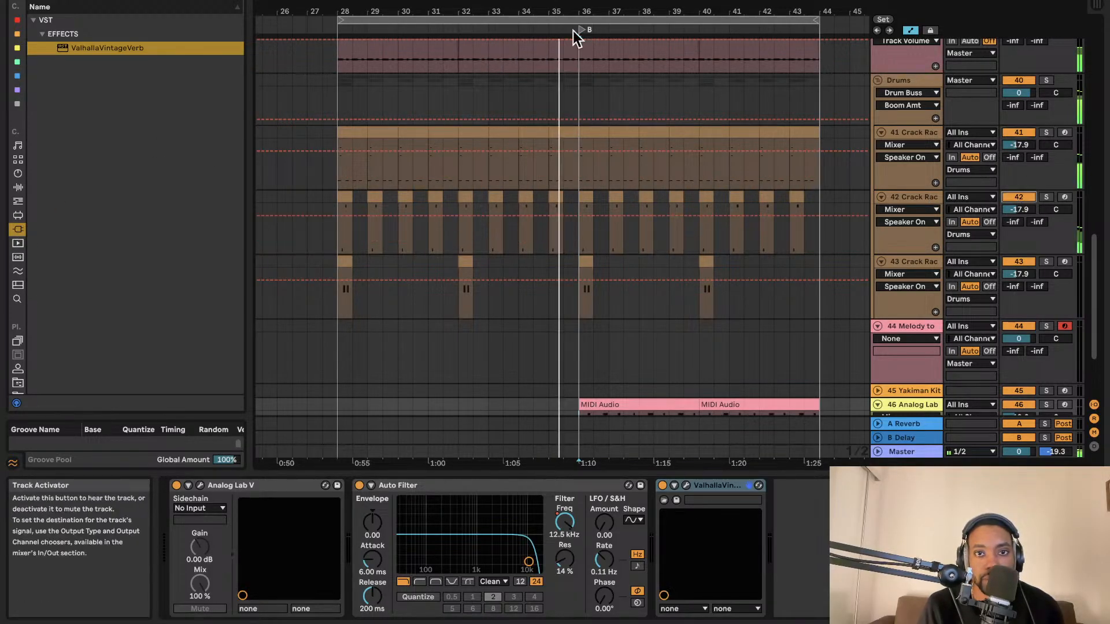
Step: Duplicate all the material in the bar 28 to 44 loop to bar 44 and shift the loop to bars 44 to 60
click(563, 21)
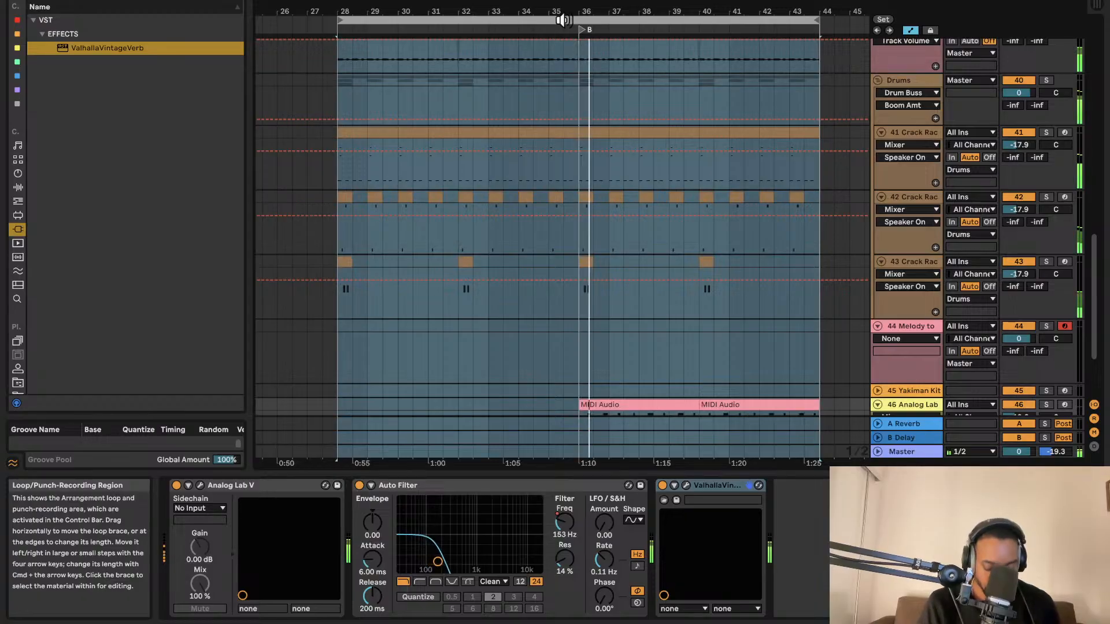
key(Up)
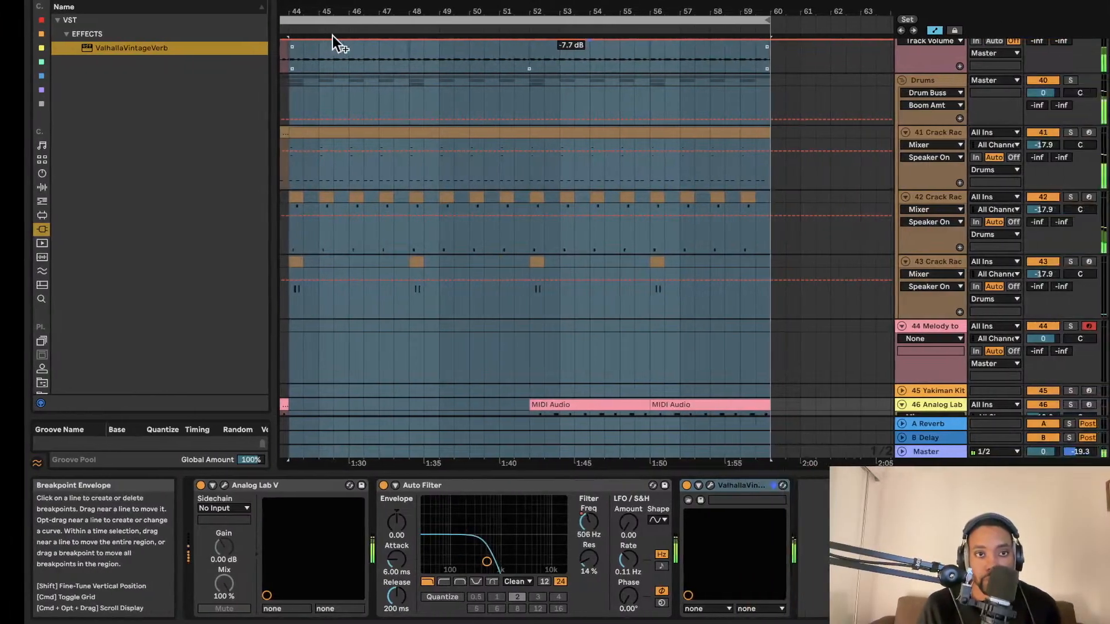
scroll(329, 39, up, 2)
scroll(330, 39, left, 1)
click(347, 52)
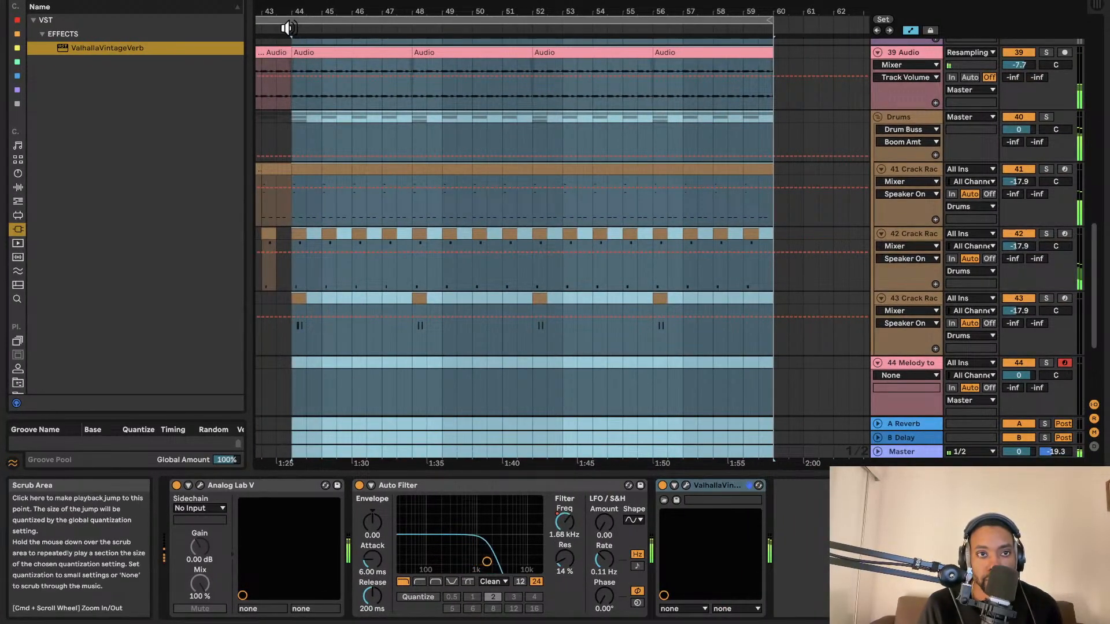
Step: Add a locator at bar 44 and name it C
right_click(293, 28)
click(310, 62)
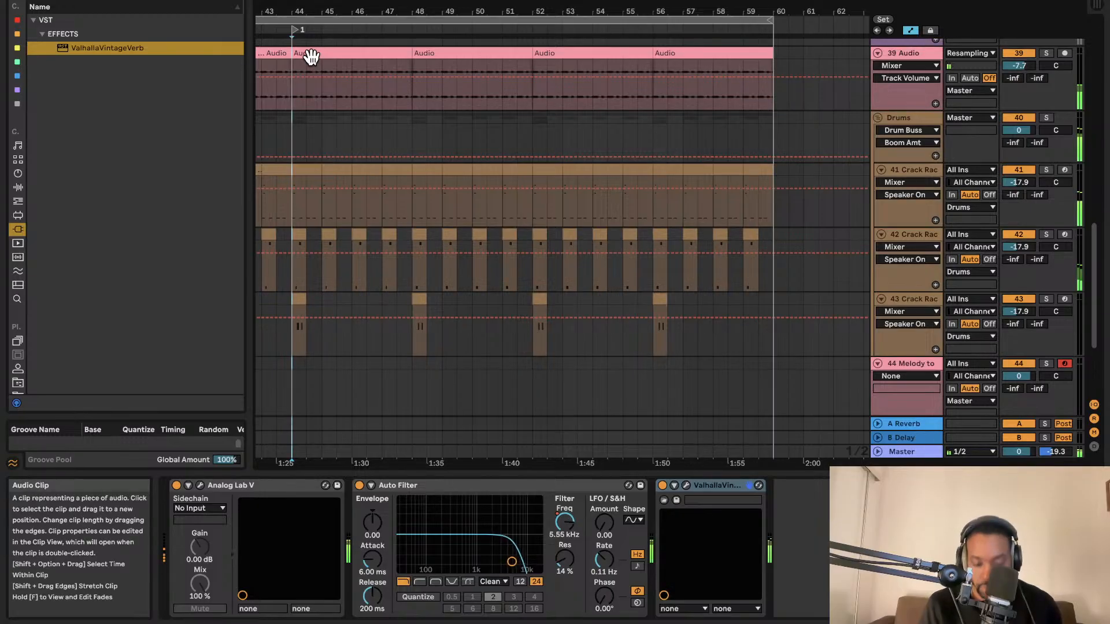
right_click(296, 30)
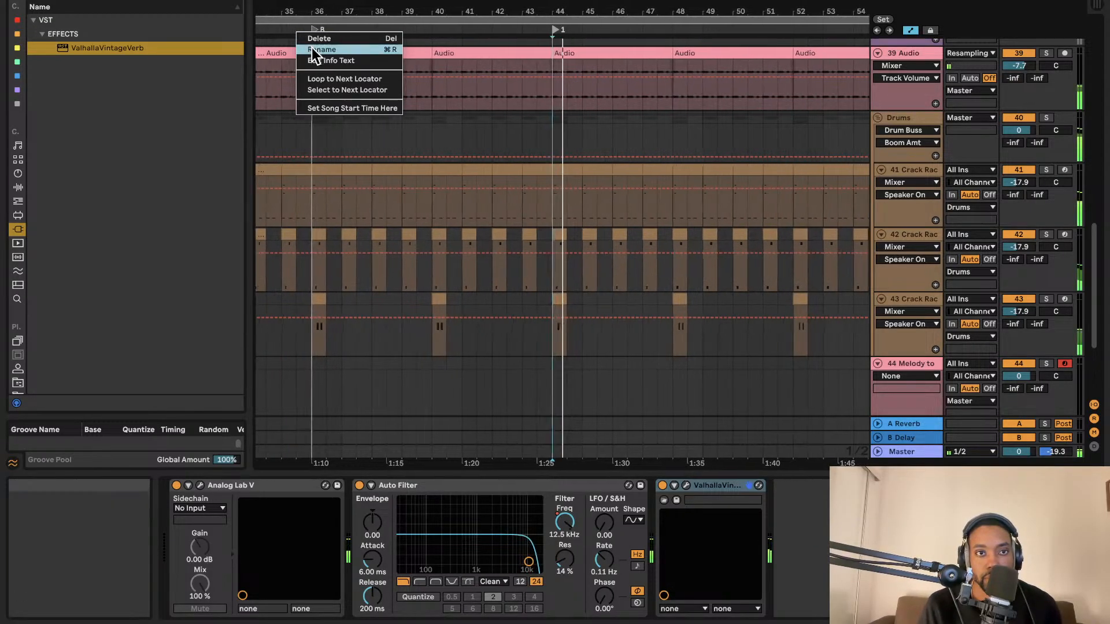
click(312, 45)
text(C)
key(Return)
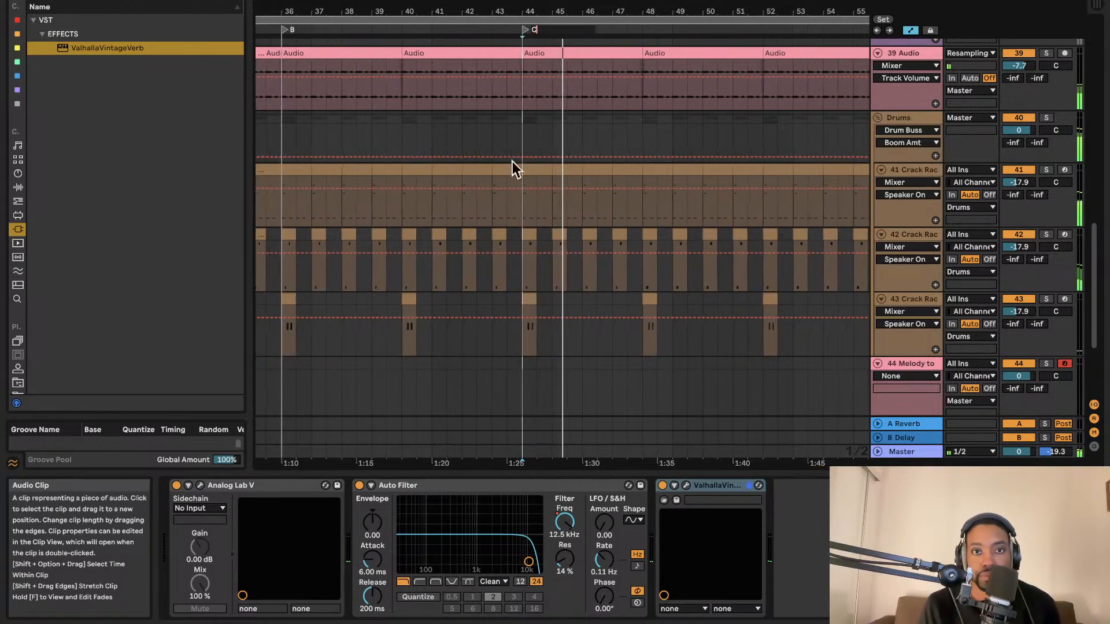
Step: Hide the automation lanes and load the LABS plug-in onto a new MIDI track below the Analog Lab track
click(531, 153)
scroll(537, 231, down, 5)
click(523, 288)
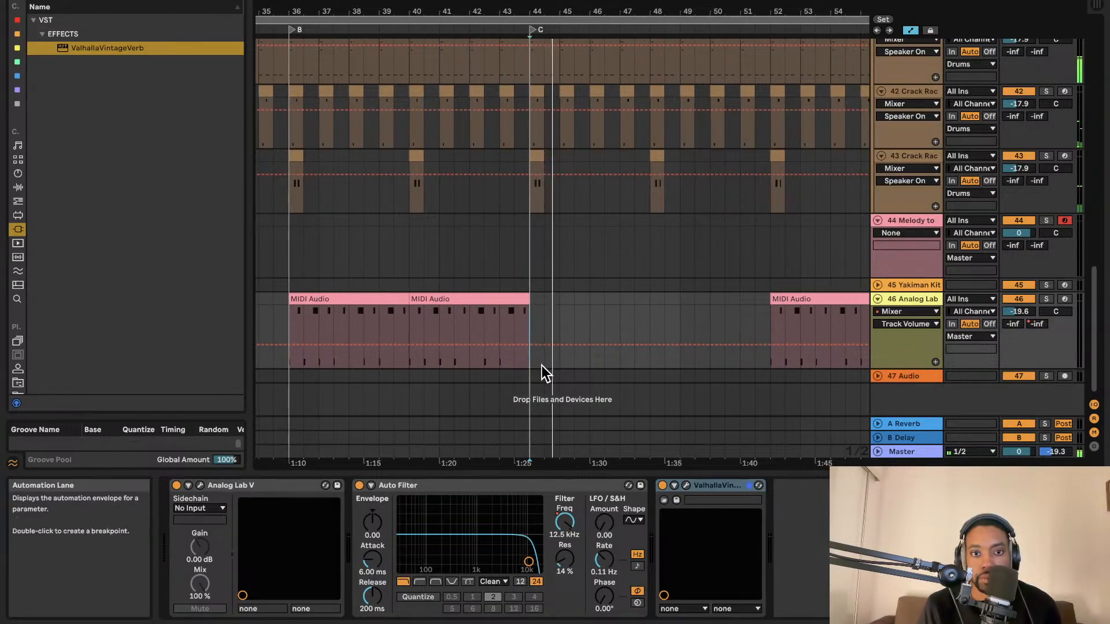
click(910, 30)
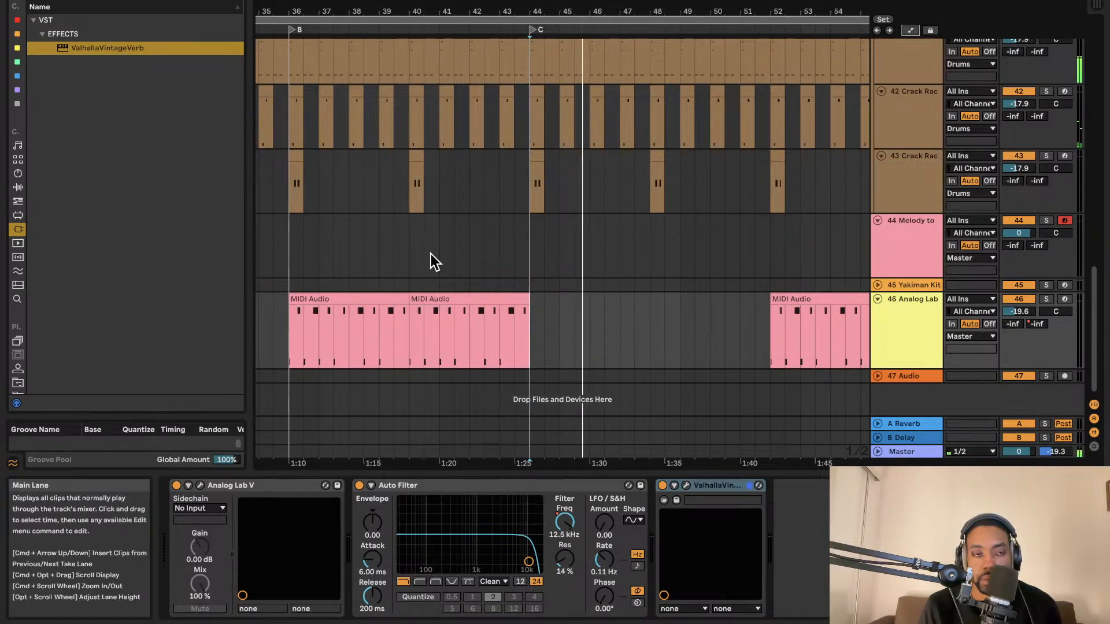
click(236, 1)
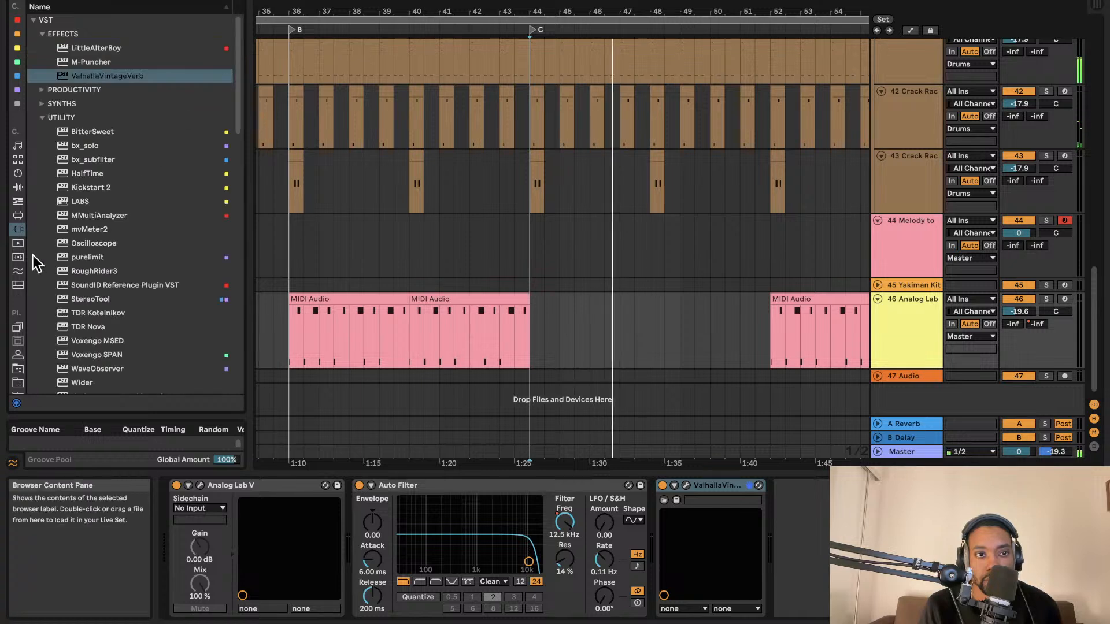
click(84, 202)
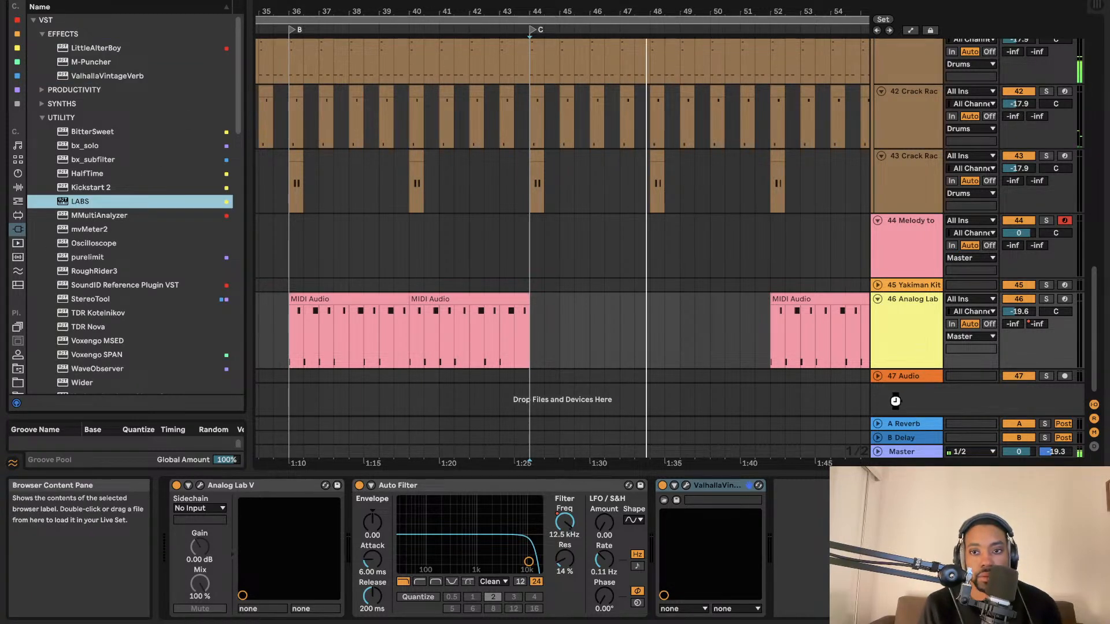
drag(894, 400, 906, 397)
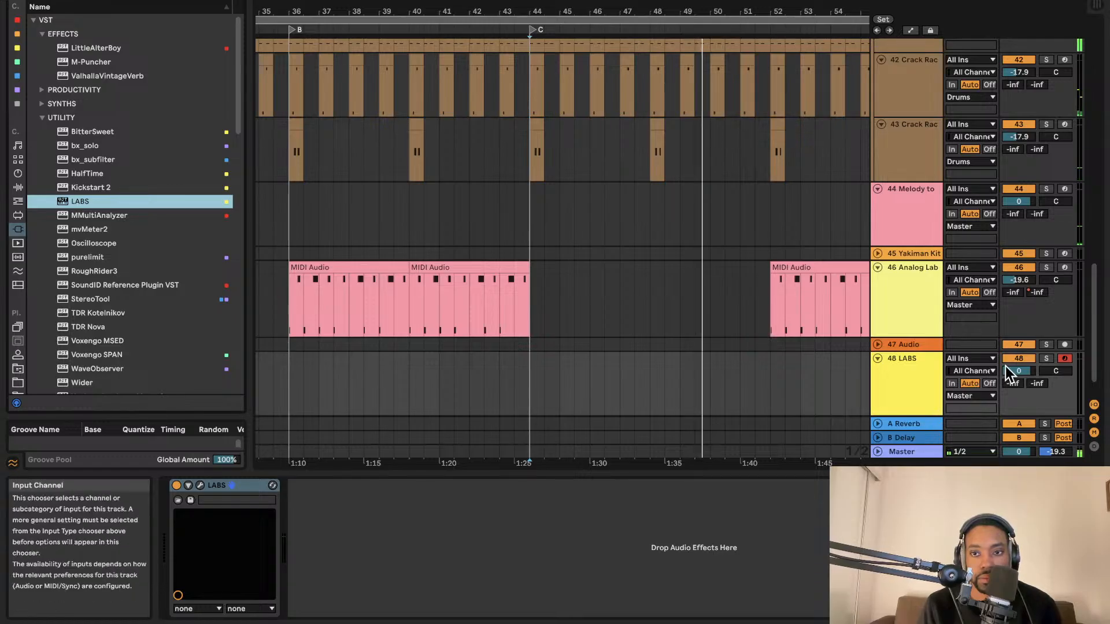
Step: Replace the LABS instrument on track 48 with the Captain Melody Epic plug-in
click(200, 486)
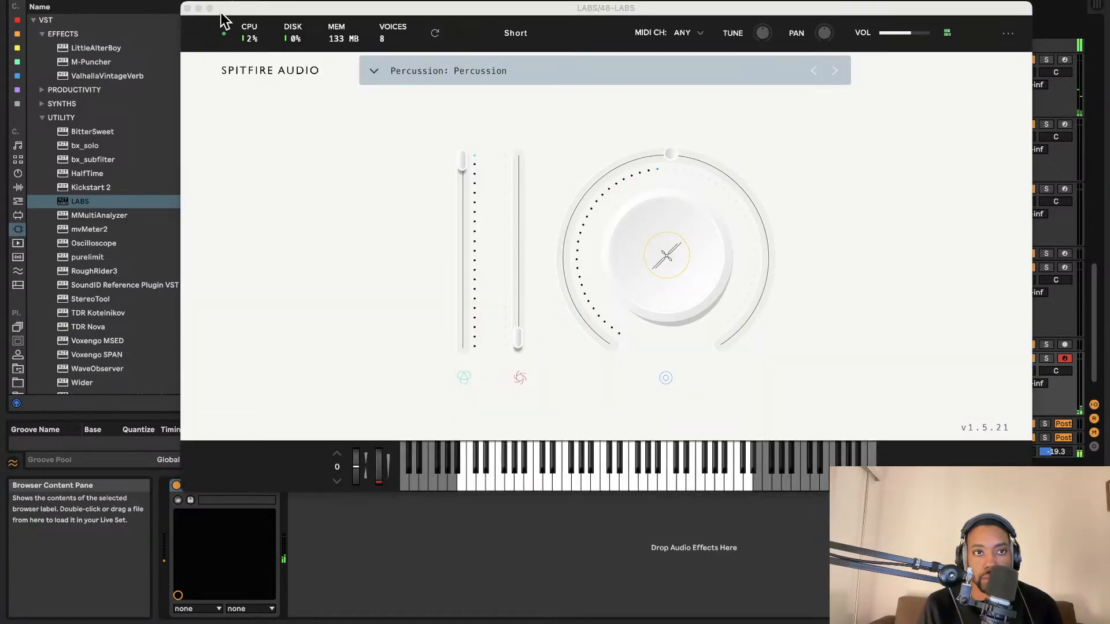
click(188, 8)
scroll(100, 277, down, 5)
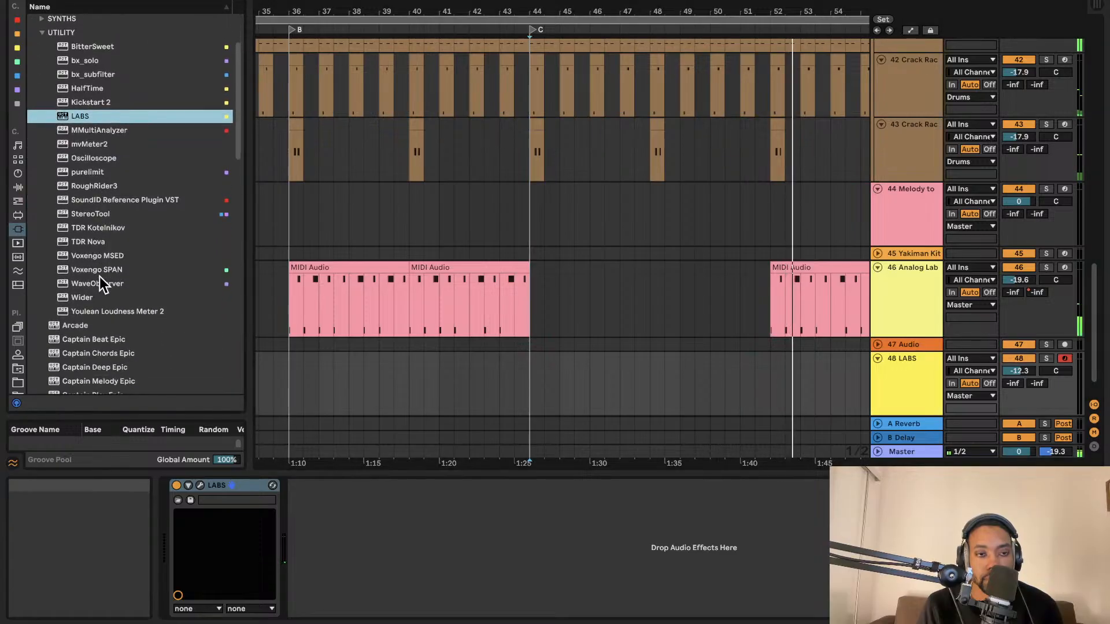
scroll(102, 276, down, 5)
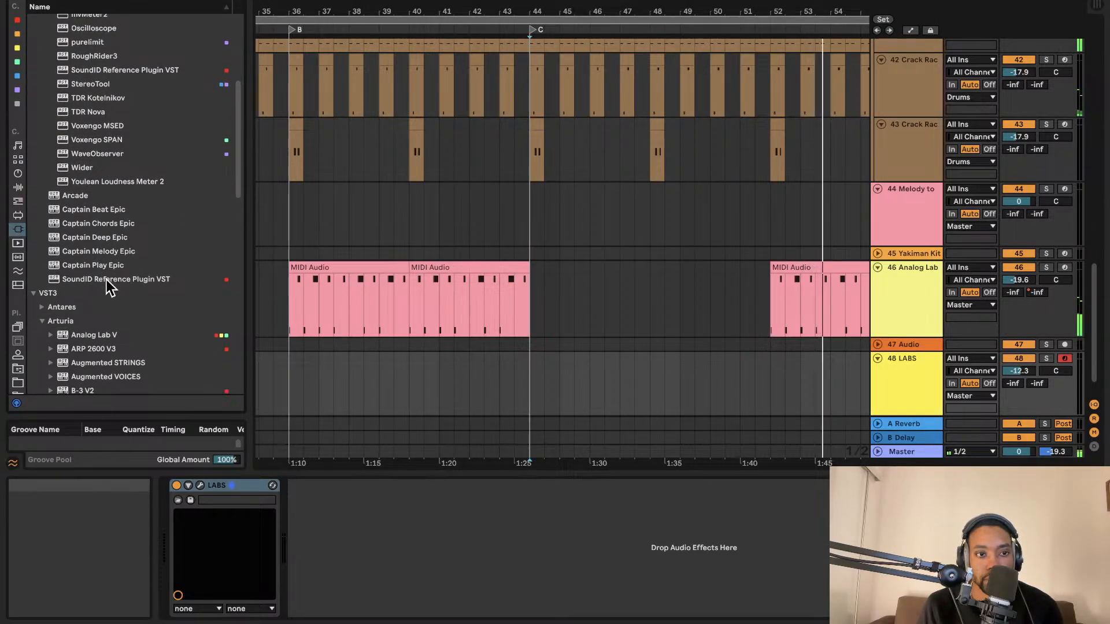
click(112, 199)
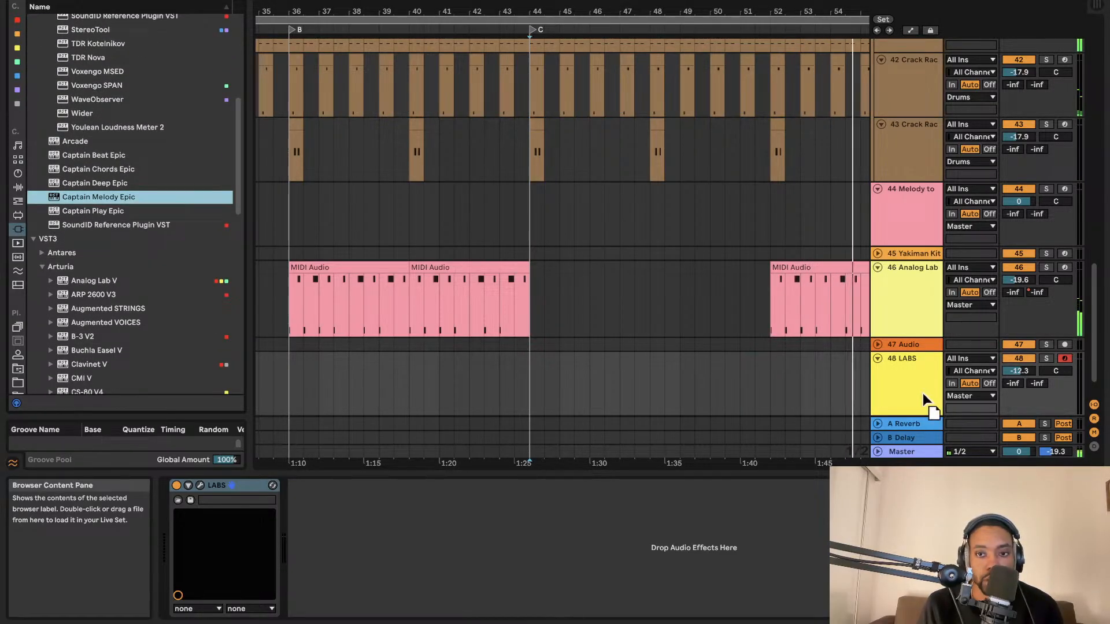
drag(922, 393, 911, 390)
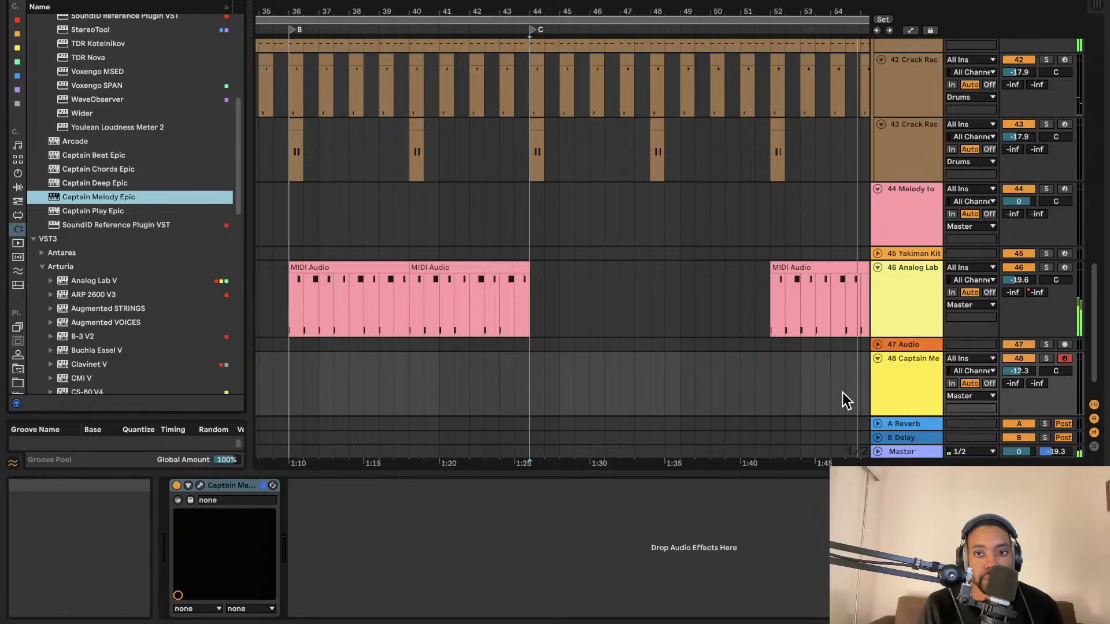
Step: Open the Captain Melody Epic interface, accept the update installation, and return from the web browser to the plug-in
click(200, 485)
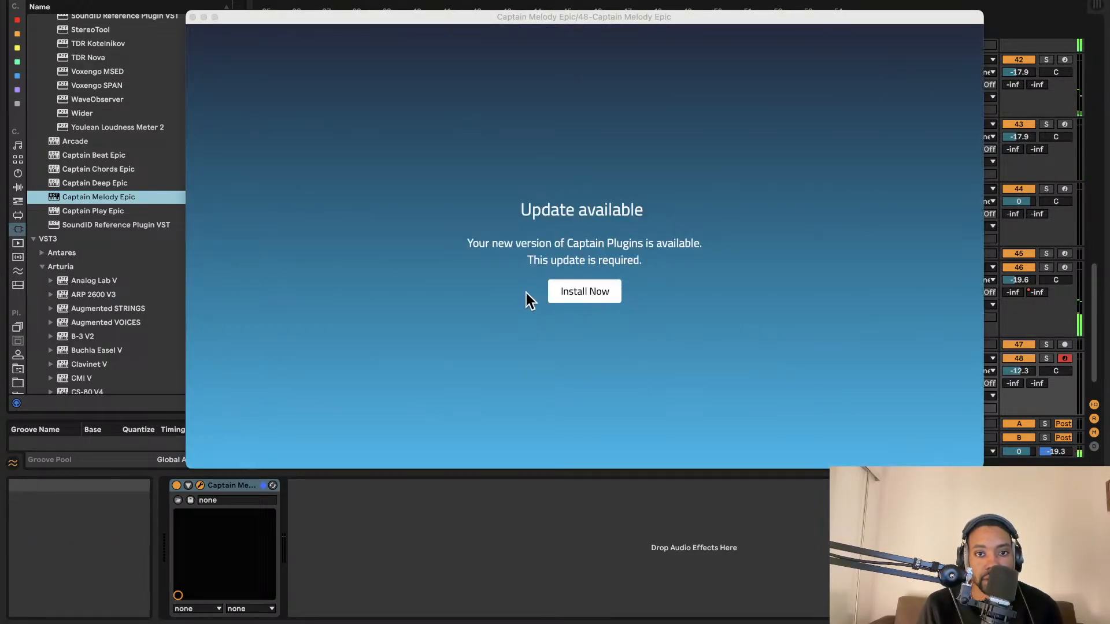
click(553, 294)
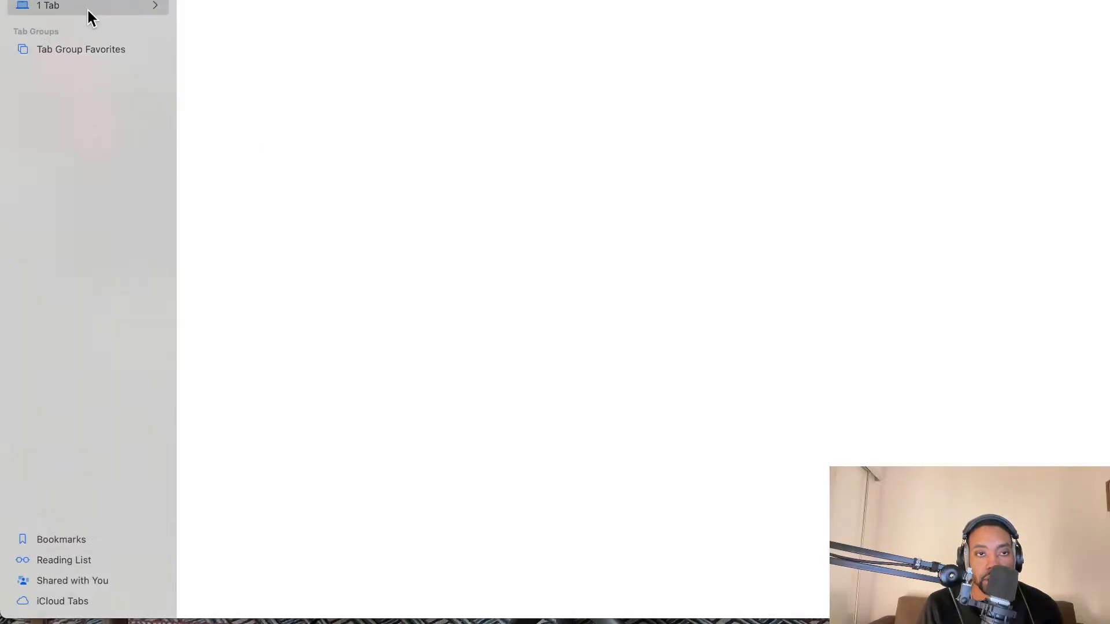
click(17, 1)
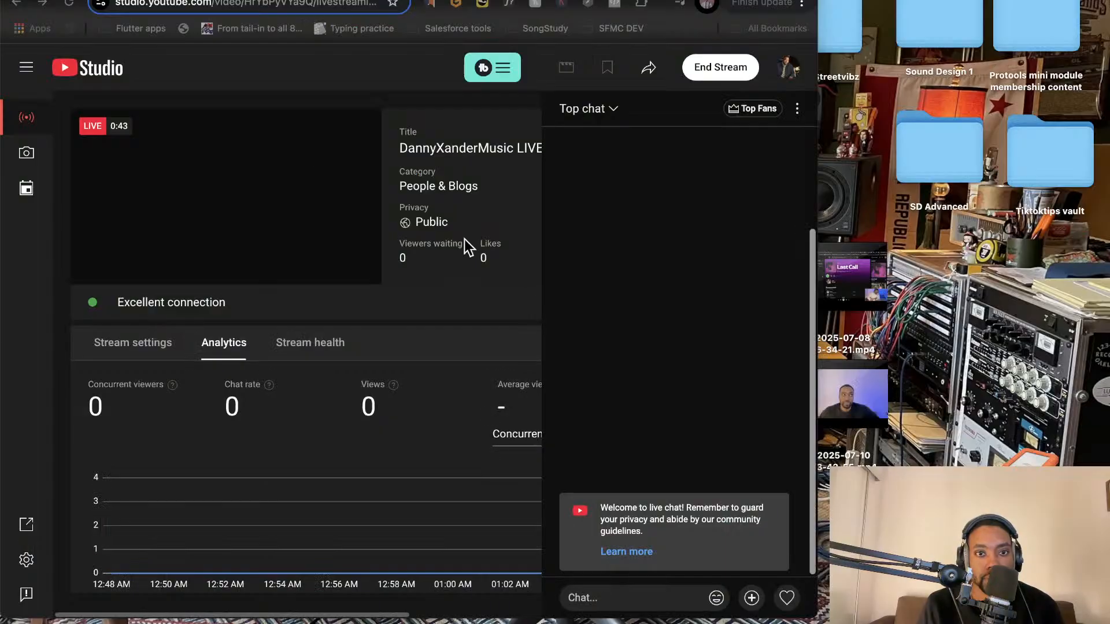
scroll(463, 239, right, 3)
key(ctrl+Right)
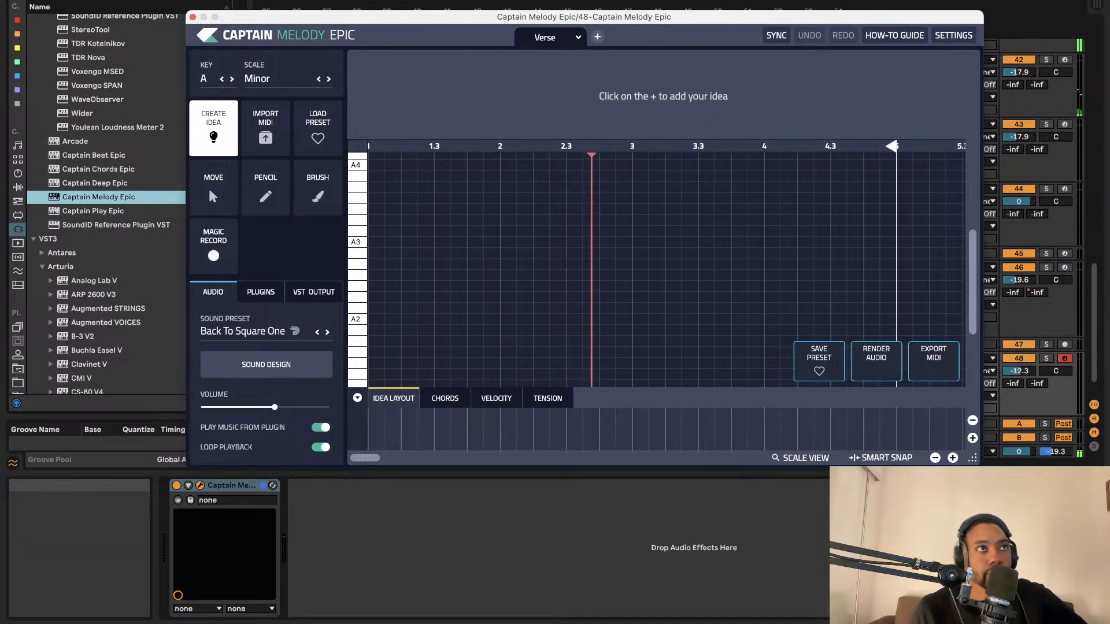
key(super+alt+p)
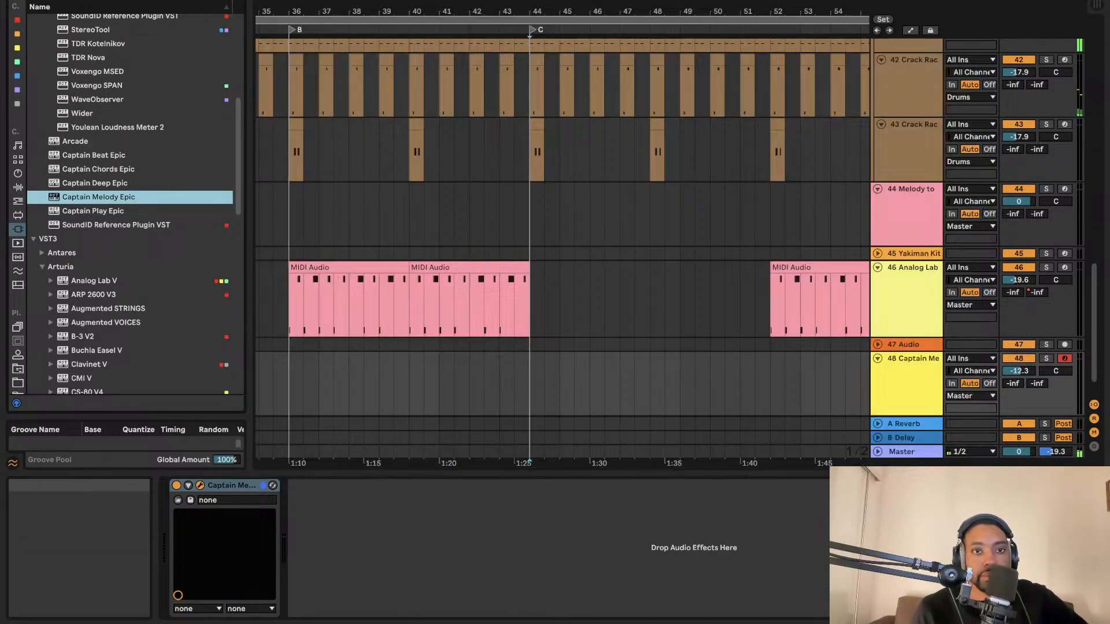
click(200, 486)
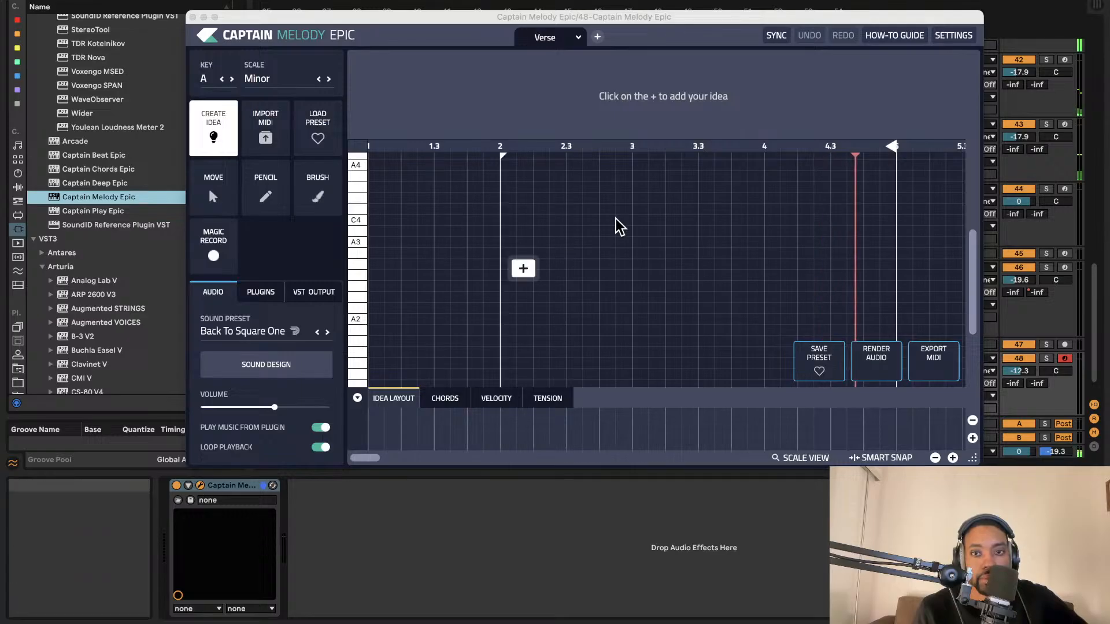
Step: Create a melody idea at bar 1 in Captain Melody Epic and set its key to C and scale to Major
click(391, 268)
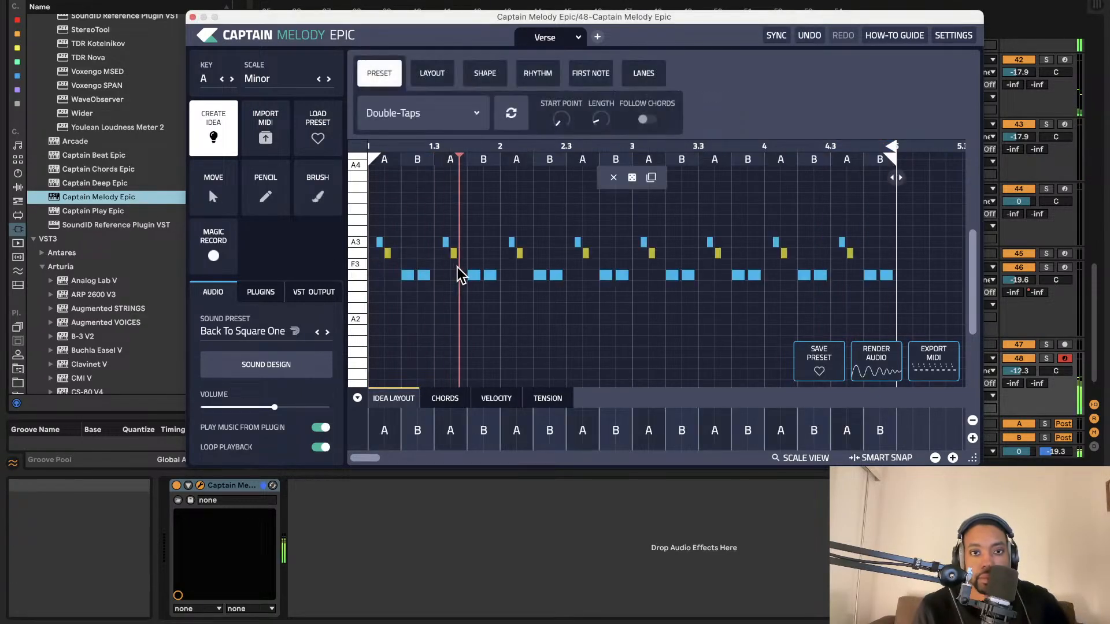
click(208, 79)
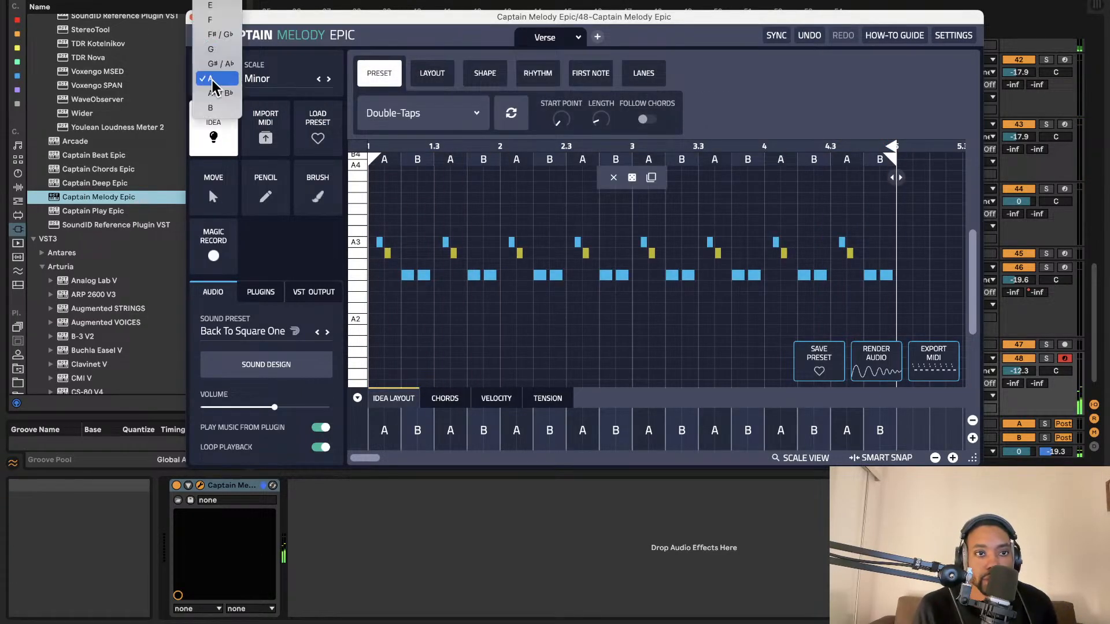
scroll(225, 39, up, 1)
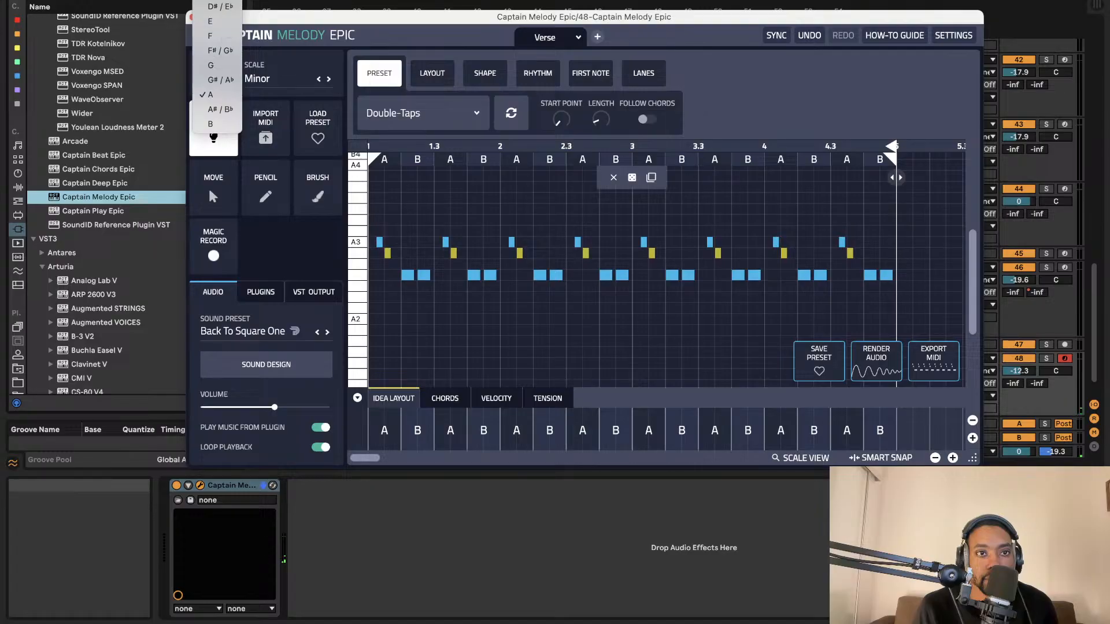
click(223, 1)
click(278, 76)
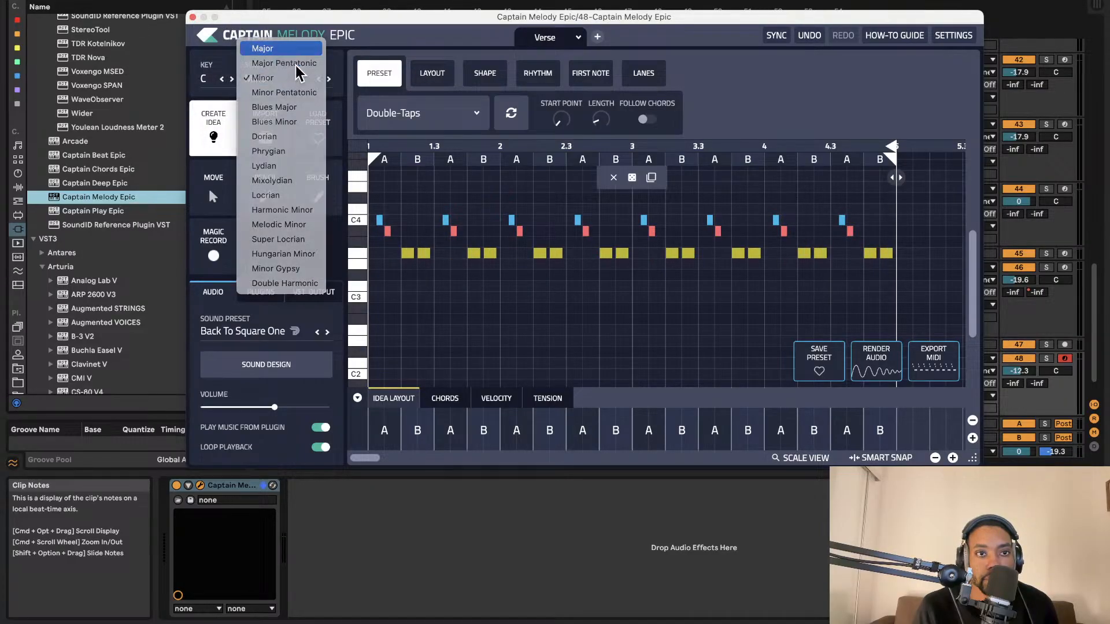
click(254, 45)
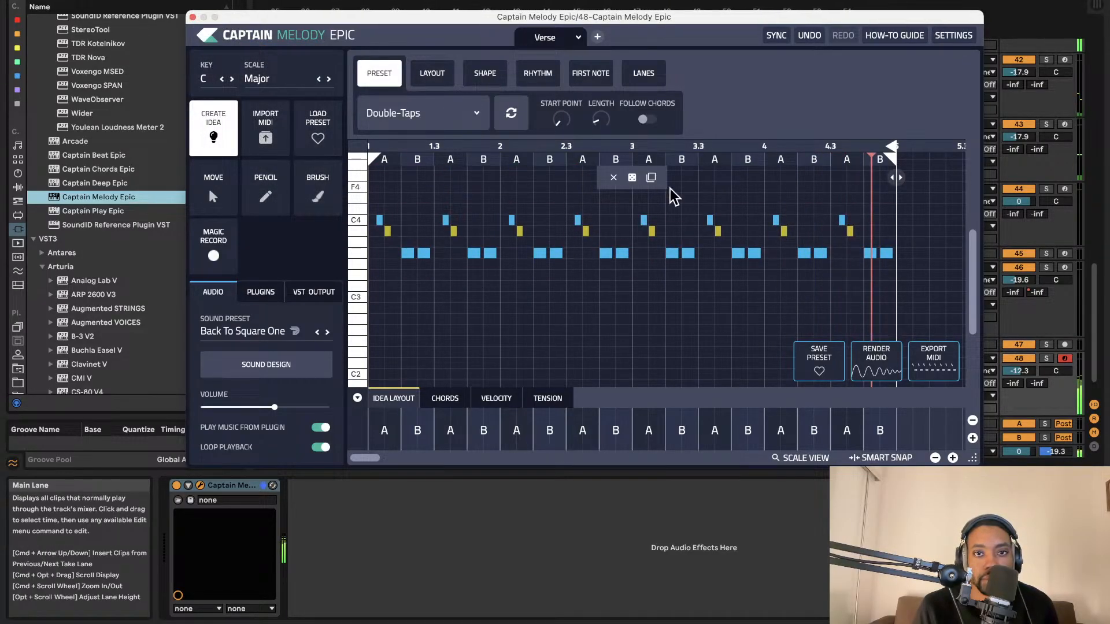
Step: Bring up the melody idea's rhythm settings and lower track 48's volume to -17.5
click(442, 77)
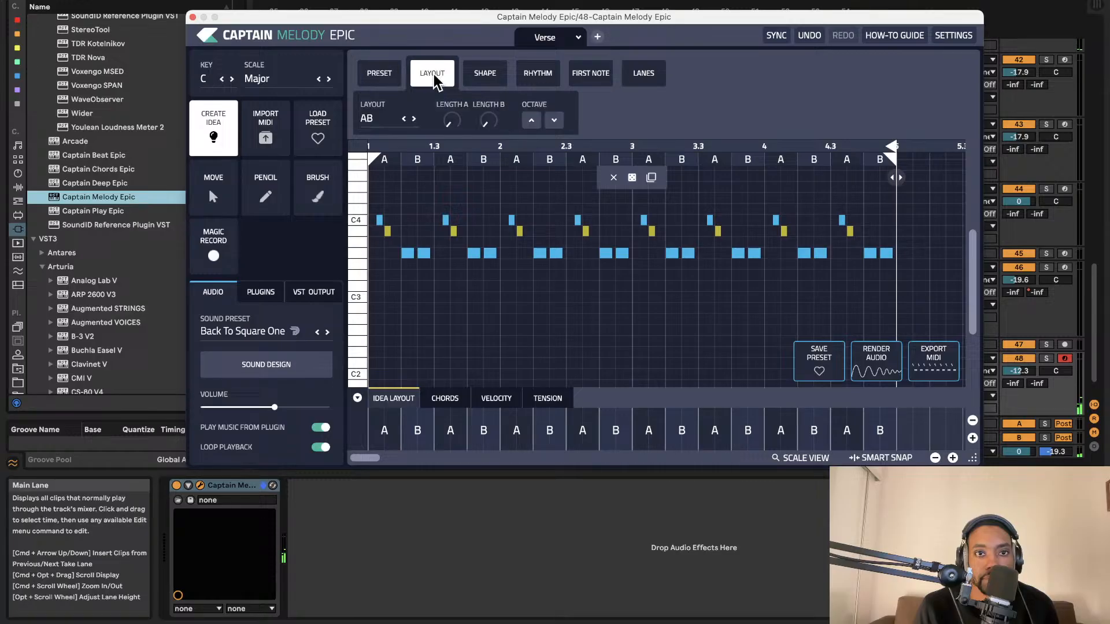
click(388, 76)
click(543, 80)
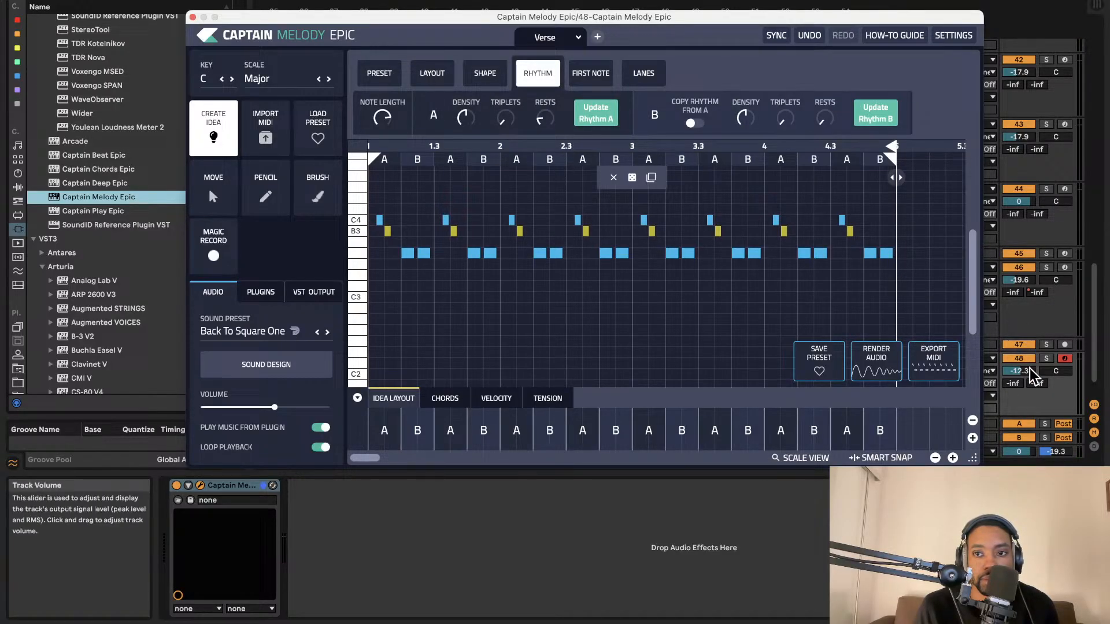
drag(1026, 370, 1033, 375)
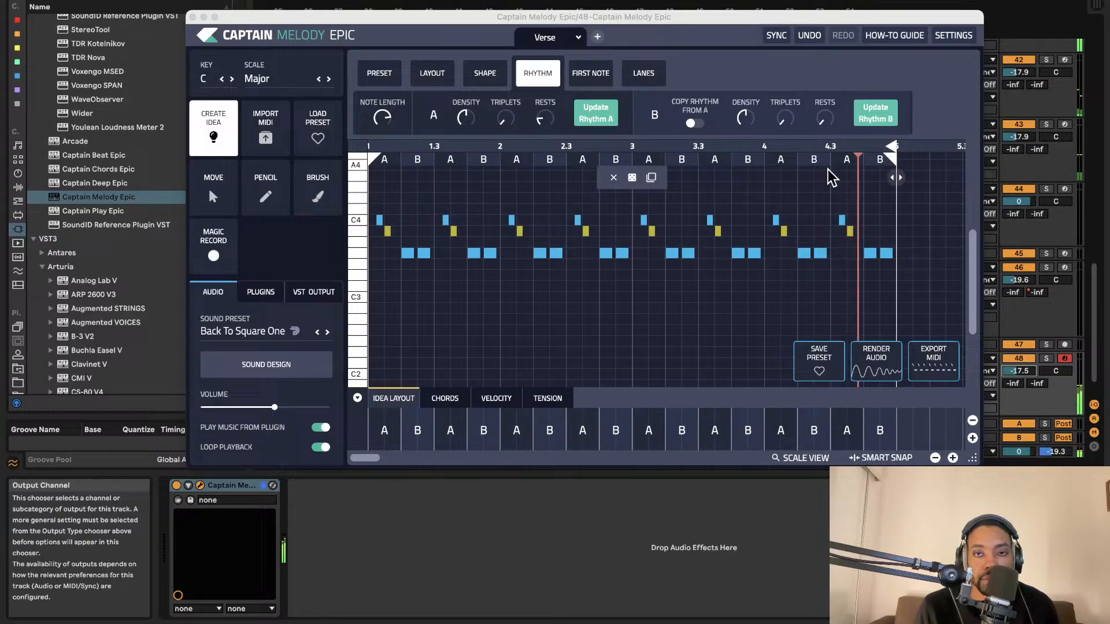
Step: Raise rhythm B's rests, set its triplets to 69 %, and reduce its density to 1 note
mouse_move(728, 17)
mouse_down()
mouse_move(621, 38)
mouse_move(721, 30)
mouse_up()
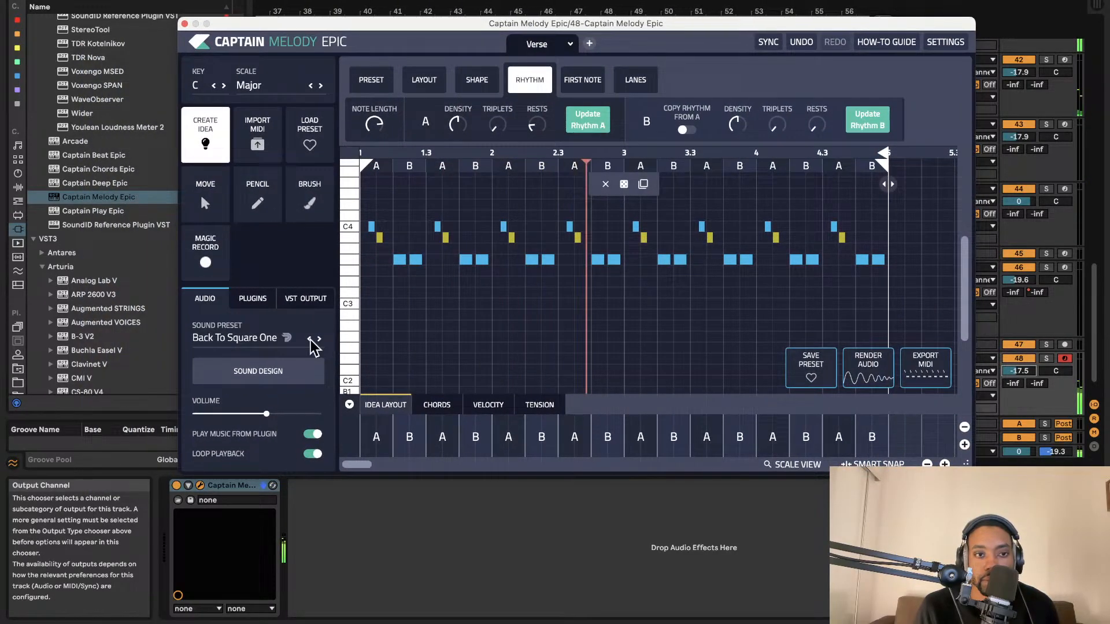
drag(467, 38, 357, 212)
drag(706, 299, 714, 197)
drag(665, 297, 671, 195)
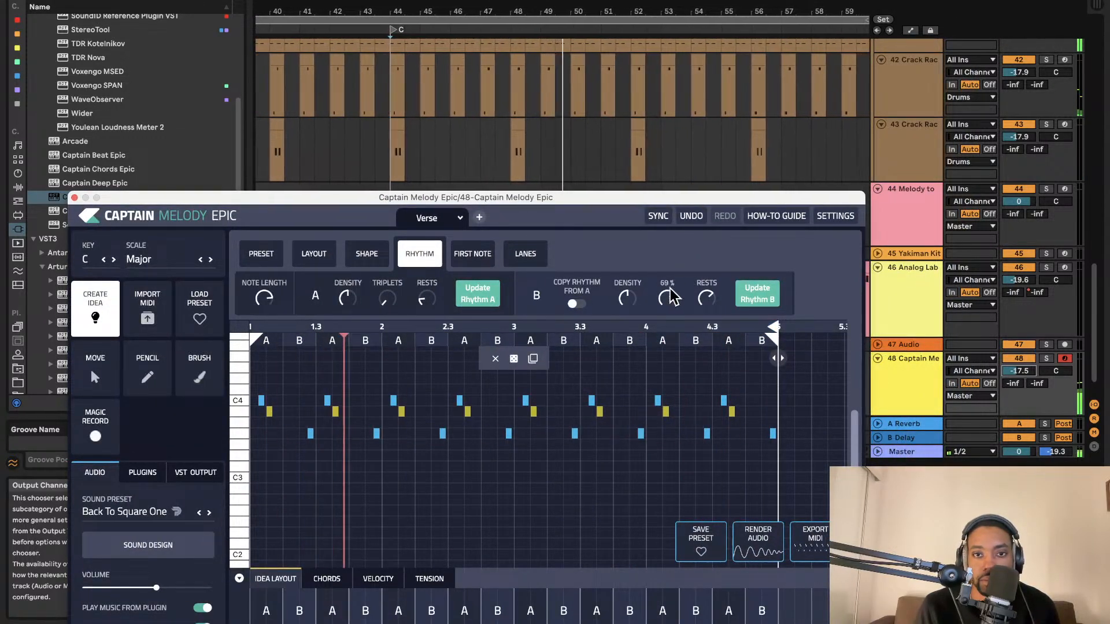
drag(624, 298, 621, 326)
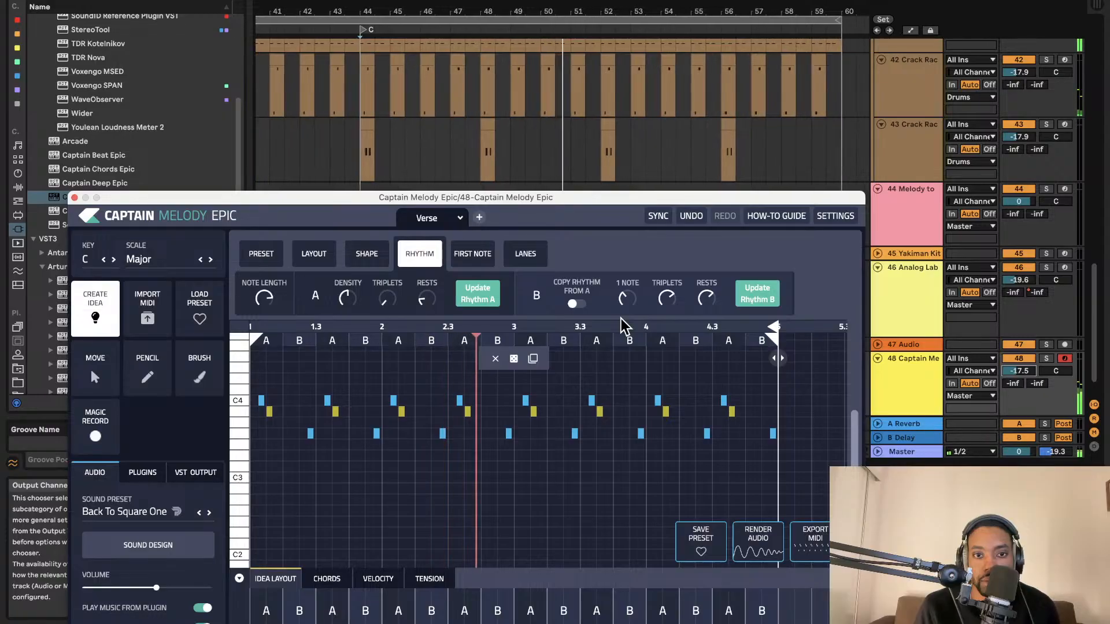
drag(636, 198, 624, 149)
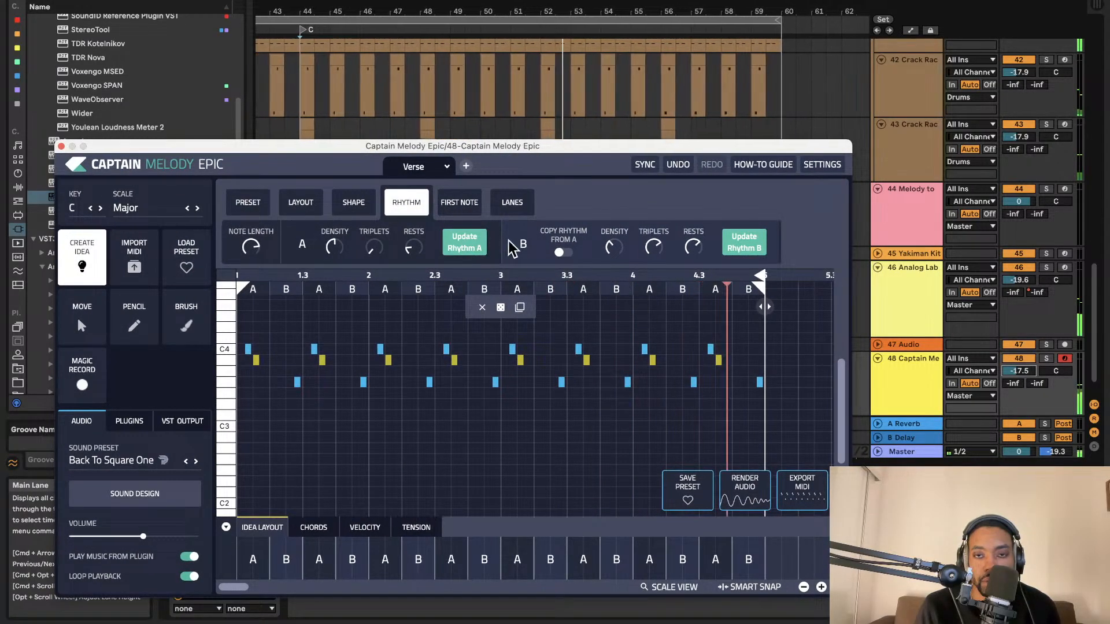
Step: Export the melody's MIDI to track 48 at bar 52 with its tempo and time signature data, and duplicate the clip to bar 56
drag(565, 152, 331, 69)
mouse_move(566, 400)
mouse_down()
mouse_move(621, 394)
mouse_move(511, 391)
mouse_move(505, 404)
mouse_move(564, 386)
mouse_up()
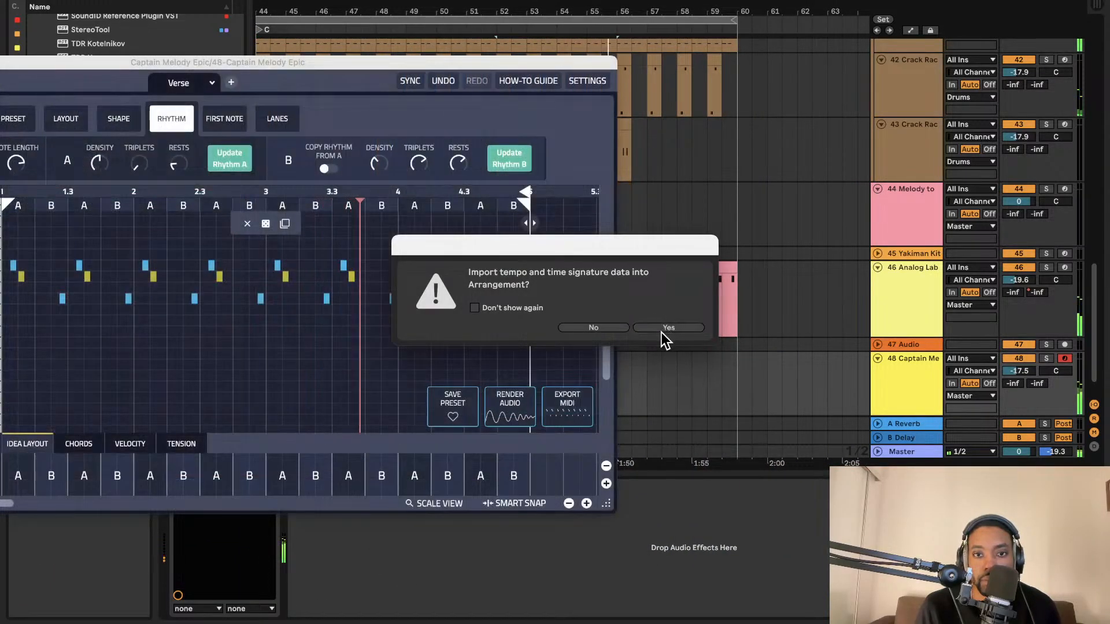
click(663, 332)
drag(498, 62, 484, 475)
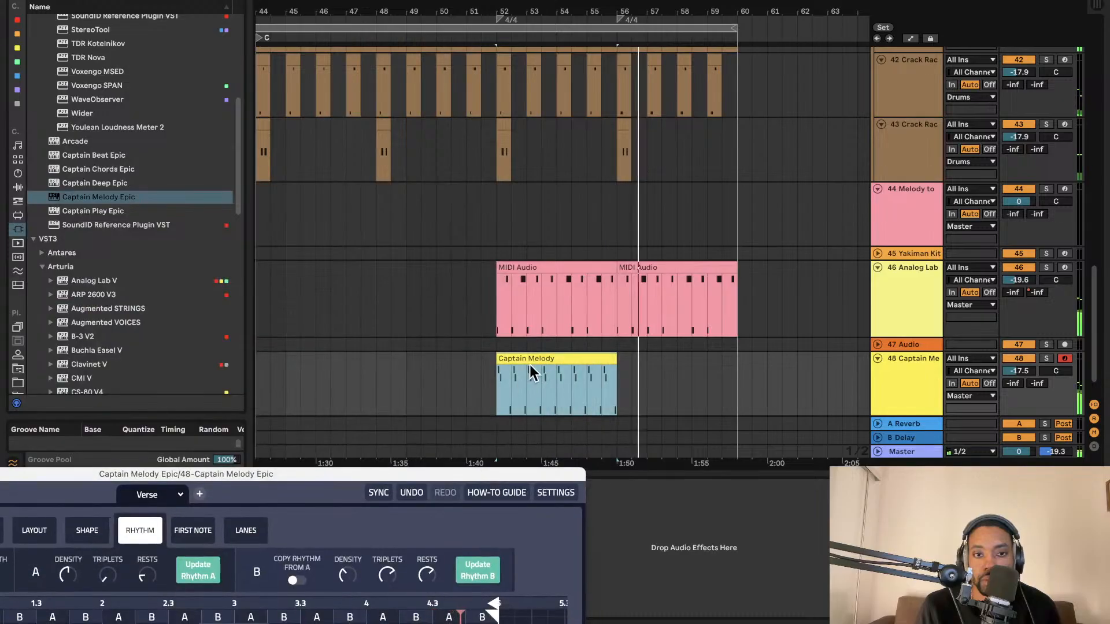
click(533, 372)
key(super+d)
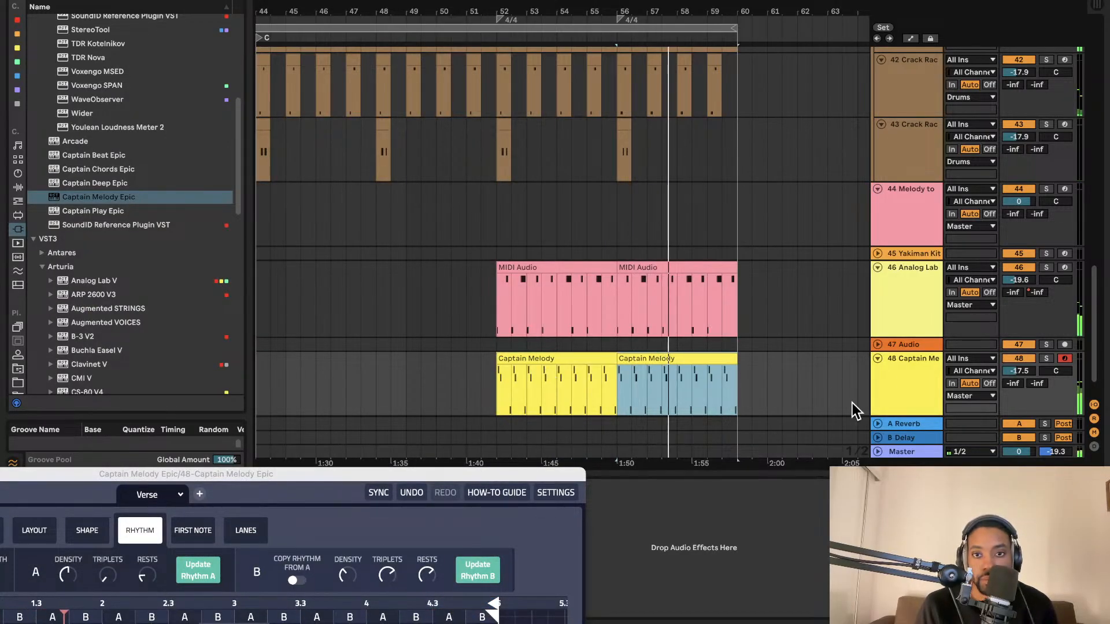
Step: Try to turn off Play Music From Plugin and clear the update prompt, keeping the arrangement's mixer in view
drag(561, 474, 936, 130)
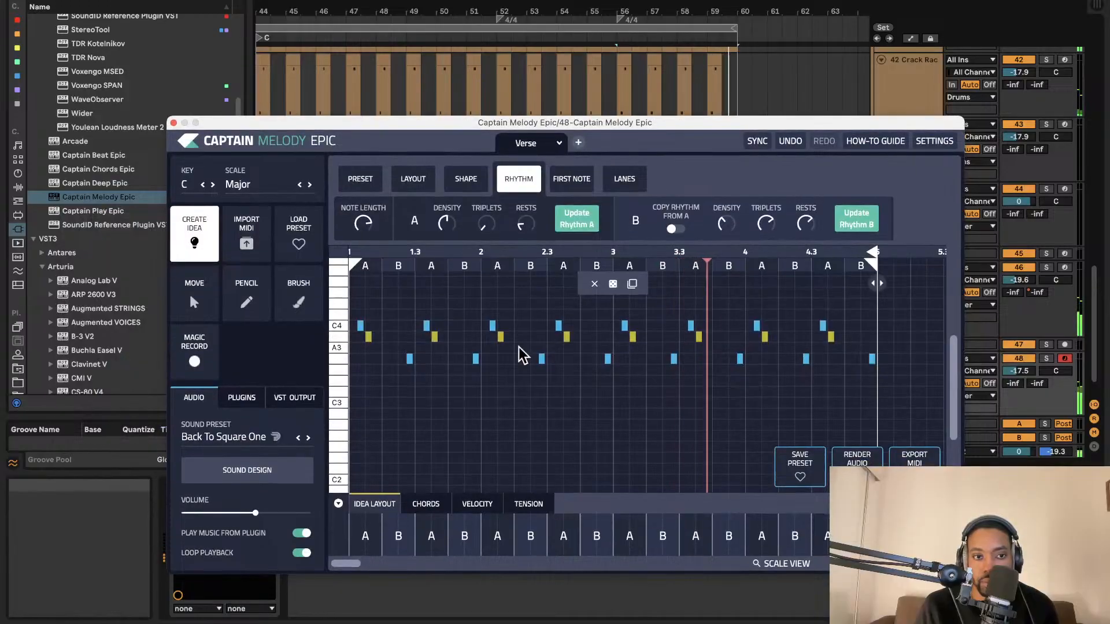
drag(601, 129, 480, 124)
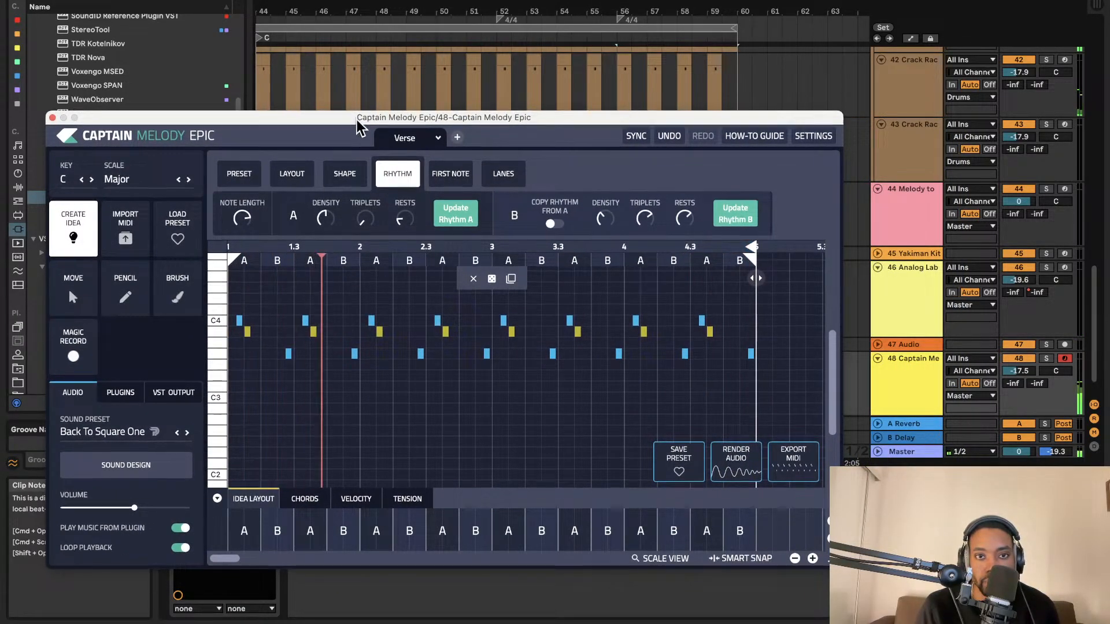
drag(359, 118, 529, 96)
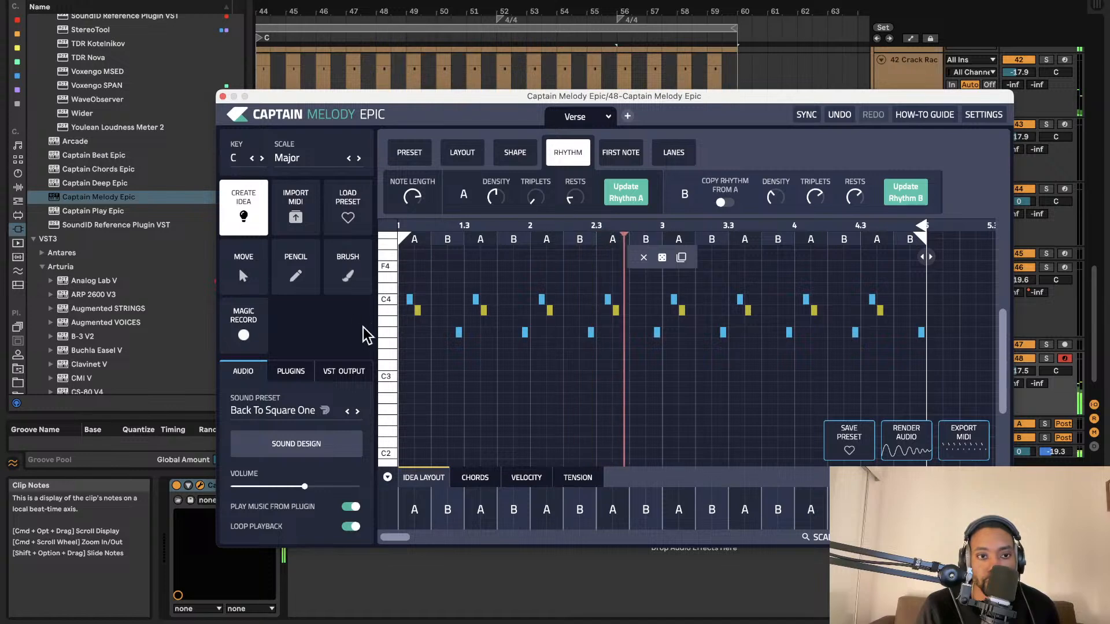
click(351, 508)
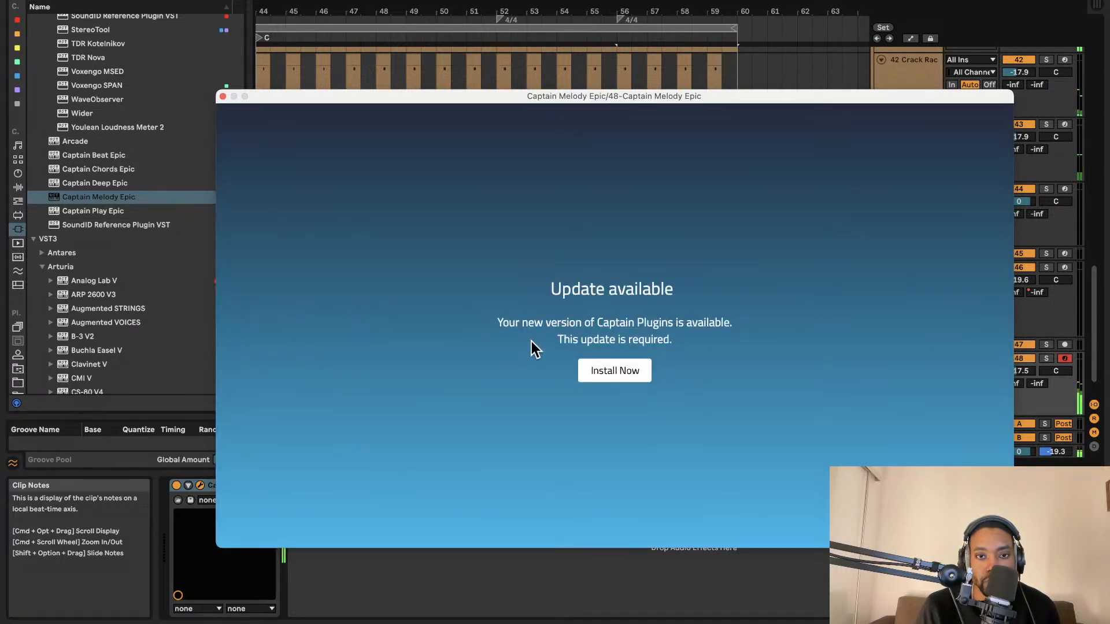
click(590, 371)
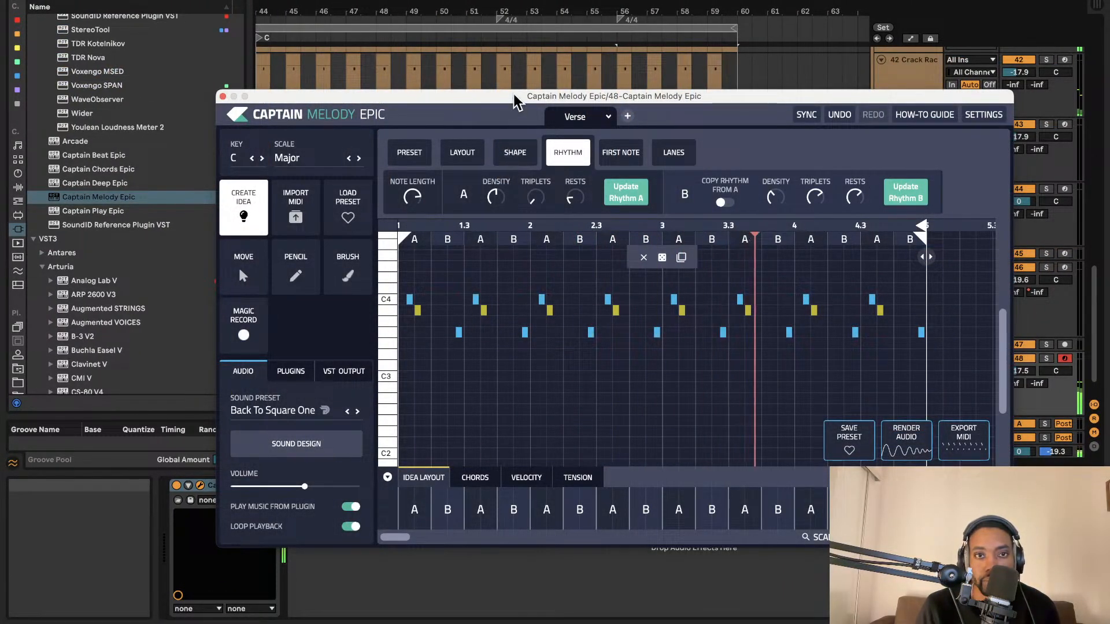
drag(520, 96, 380, 102)
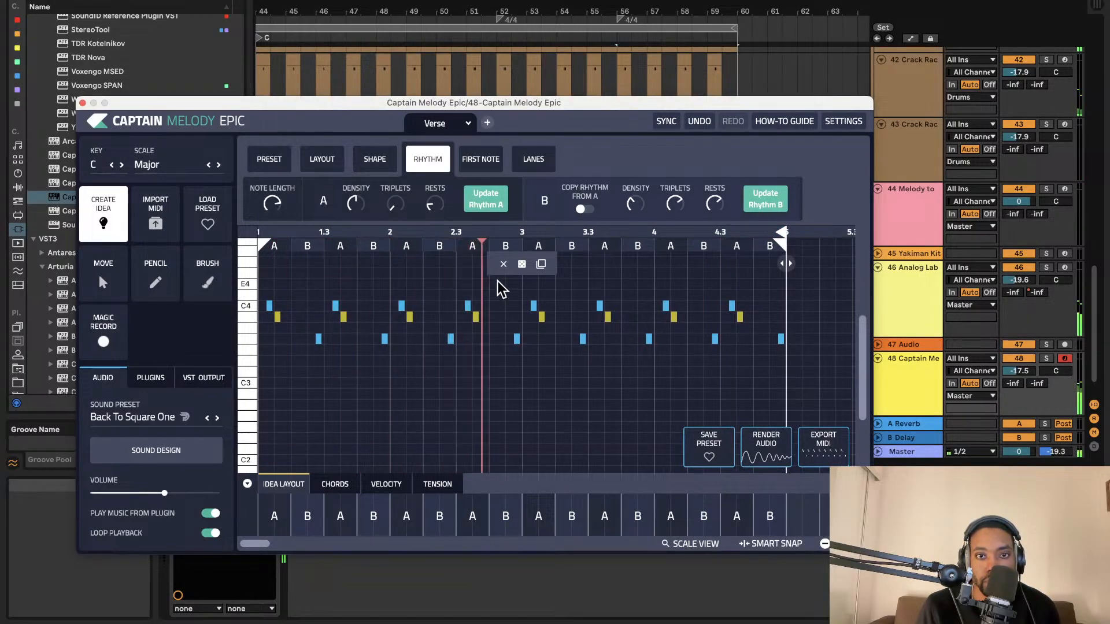
Step: Try copying the rhythm from A to part B, and undo the rhythm changes
click(582, 210)
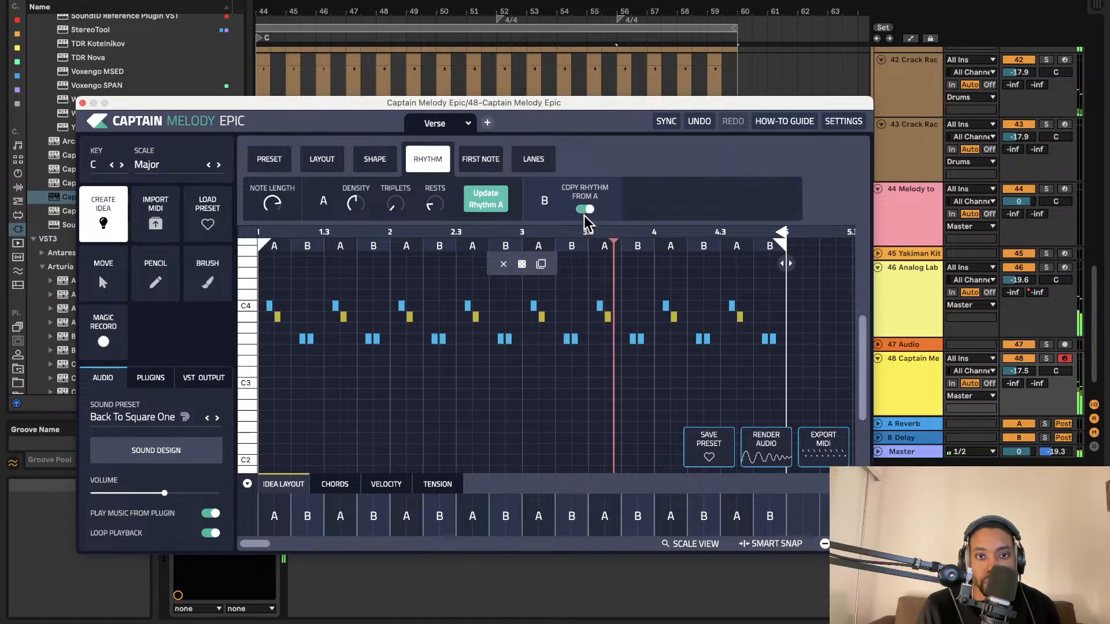
click(585, 209)
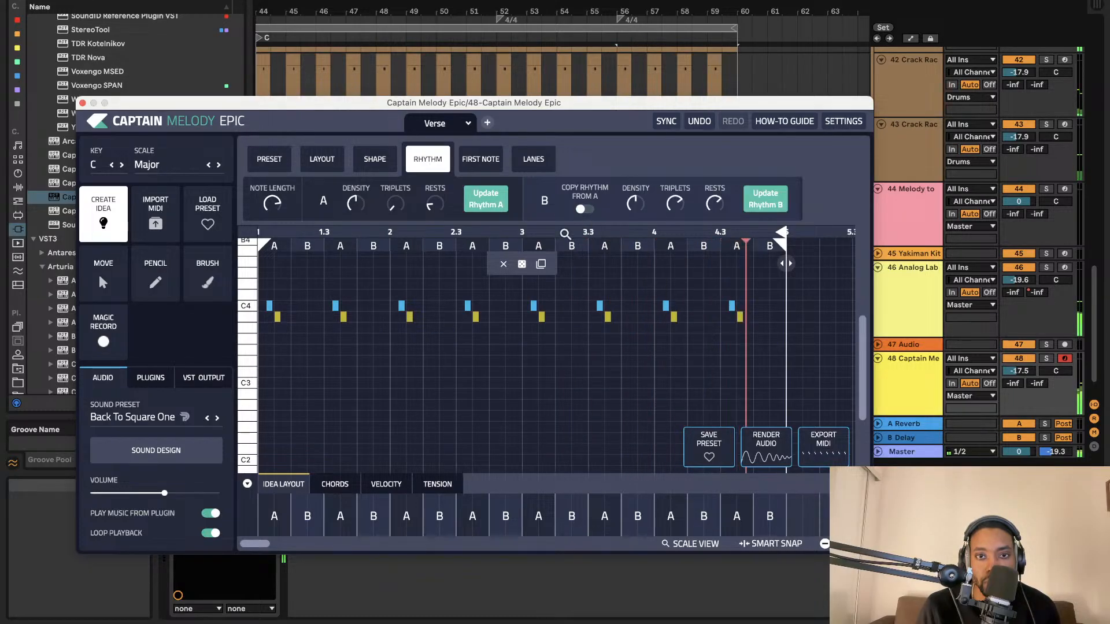
key(super+z)
key(super+z)
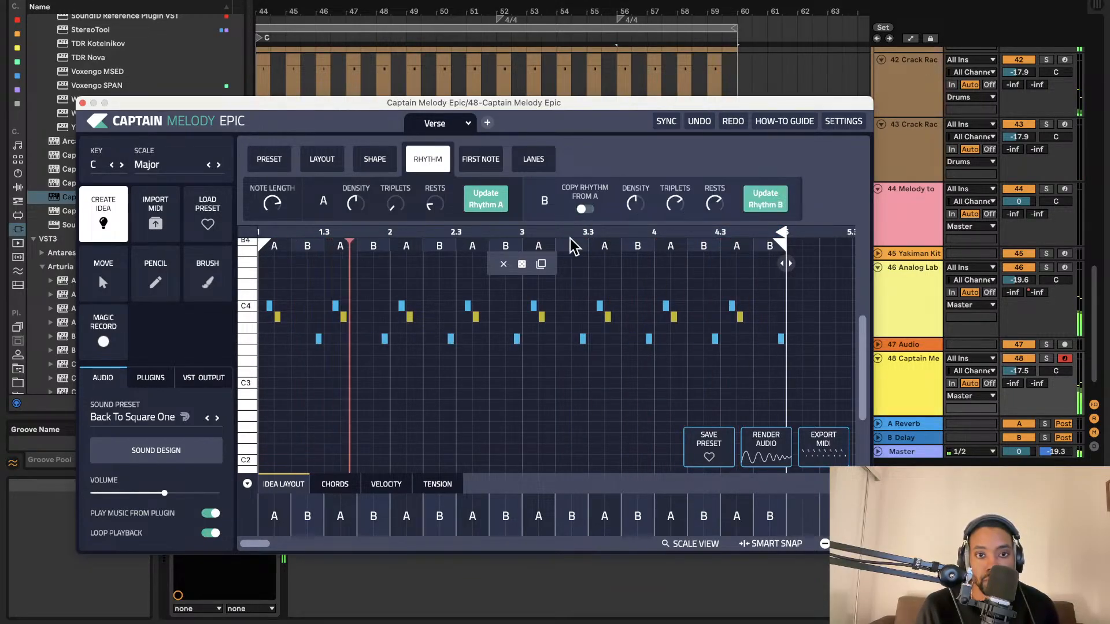
Step: Try changing the length of part A in the melody's AB layout
click(322, 167)
mouse_move(342, 211)
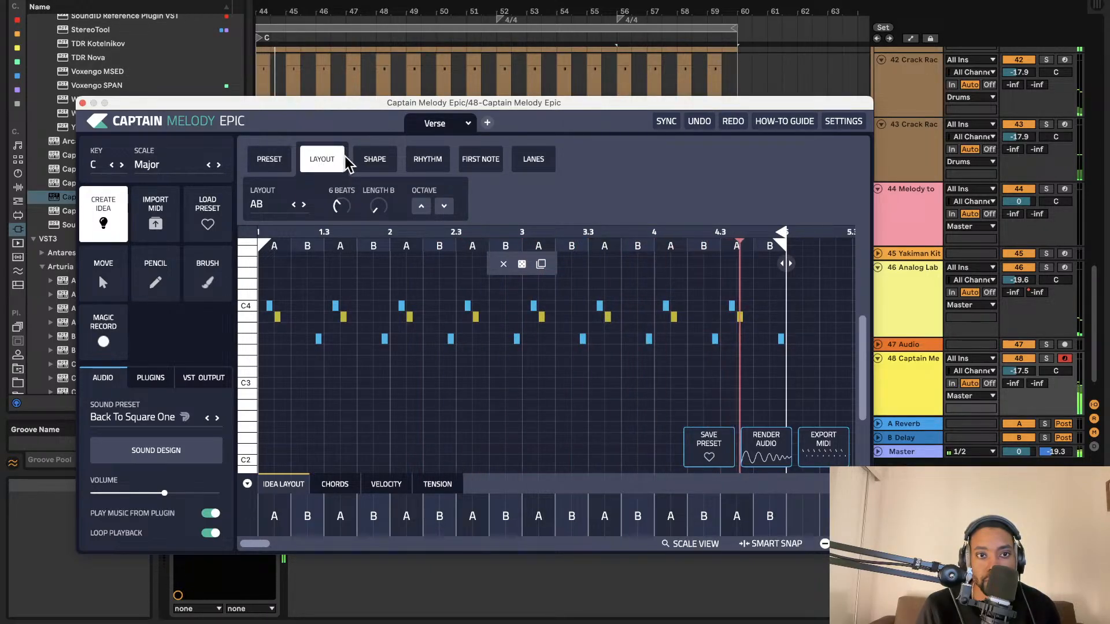
drag(349, 165, 347, 194)
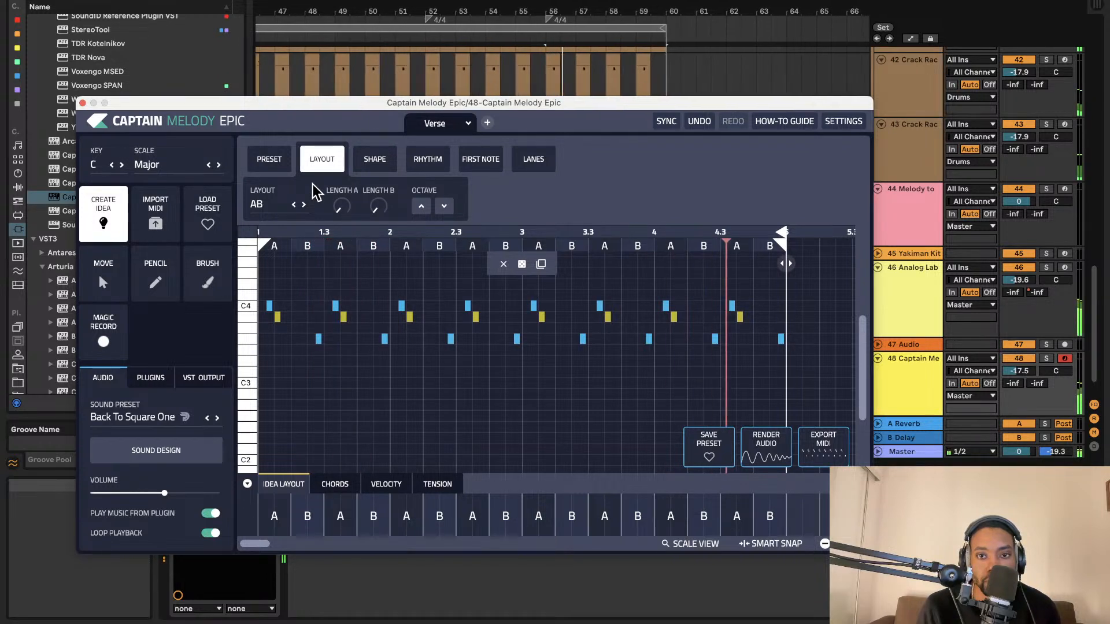
Step: Try the Longer Triplet preset on the melody and listen to it in playback
click(278, 165)
click(307, 199)
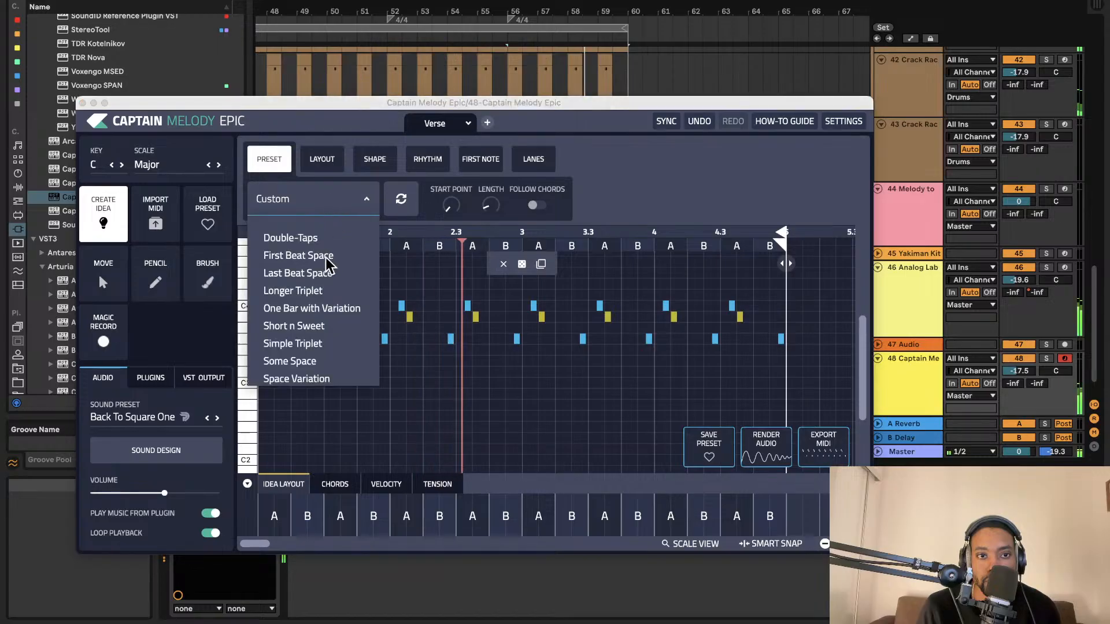
click(318, 292)
key(space)
click(419, 293)
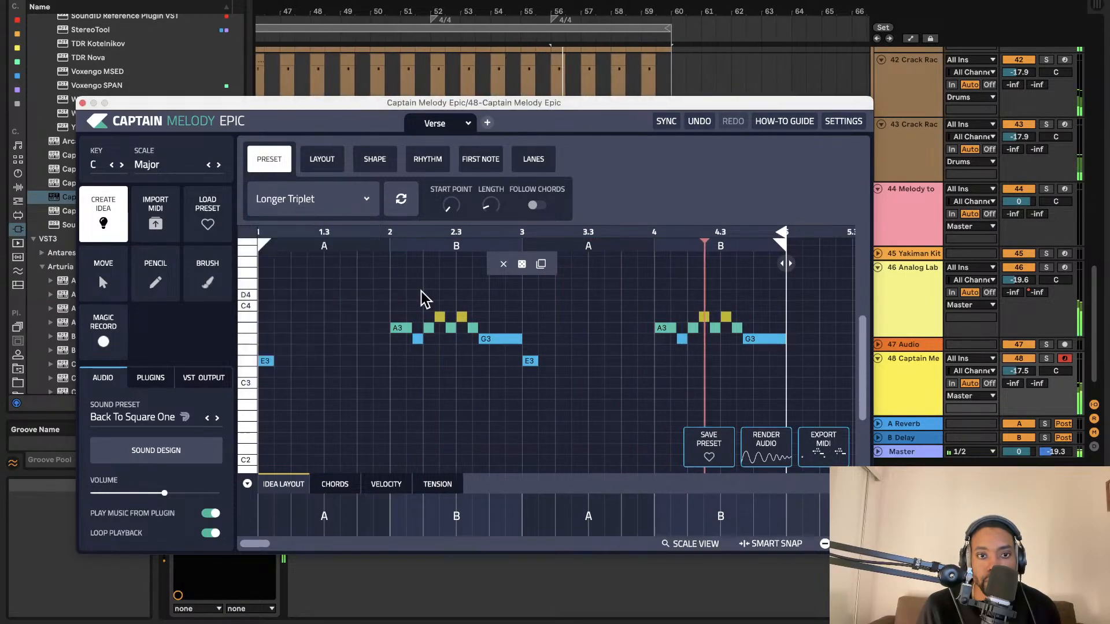
Step: Try the Simple Triplet preset, and undo both preset changes to restore the custom melody
click(350, 210)
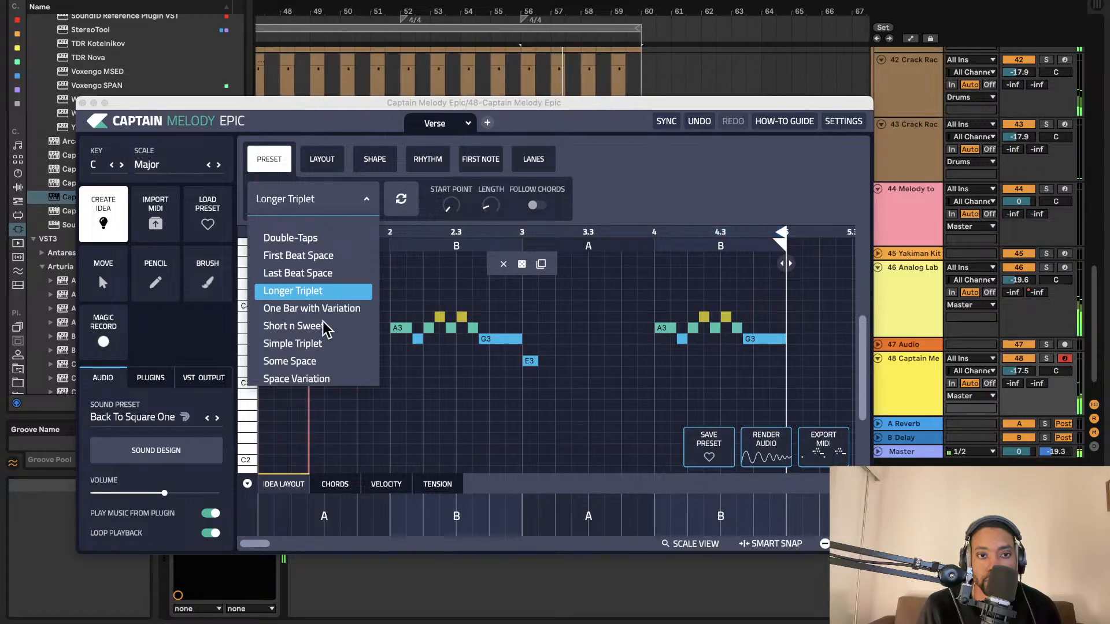
click(321, 343)
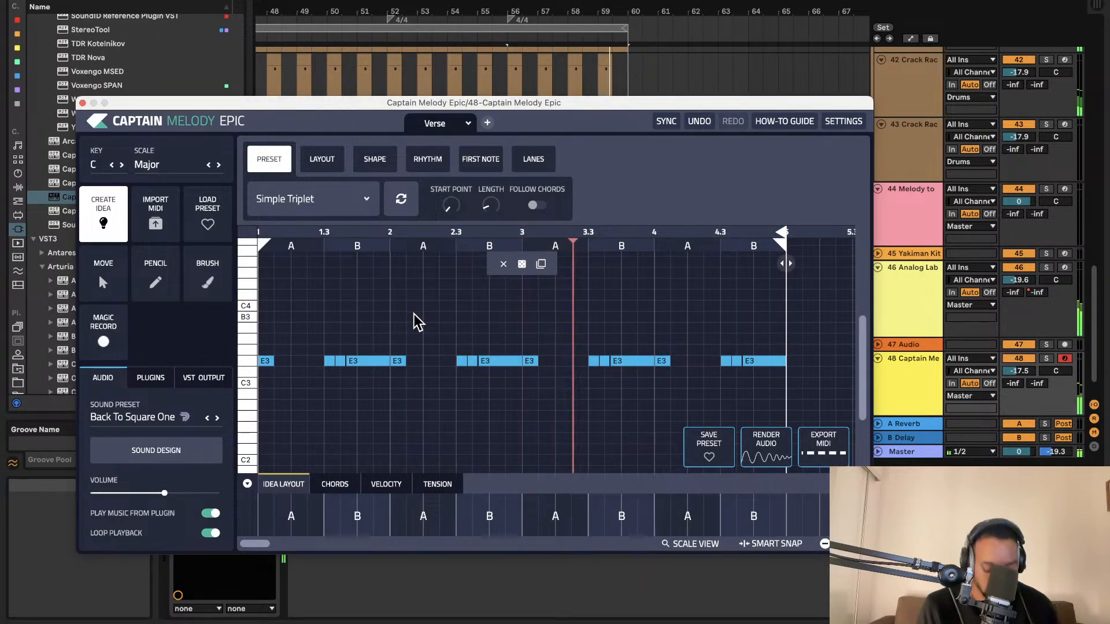
key(super+z)
key(super+z)
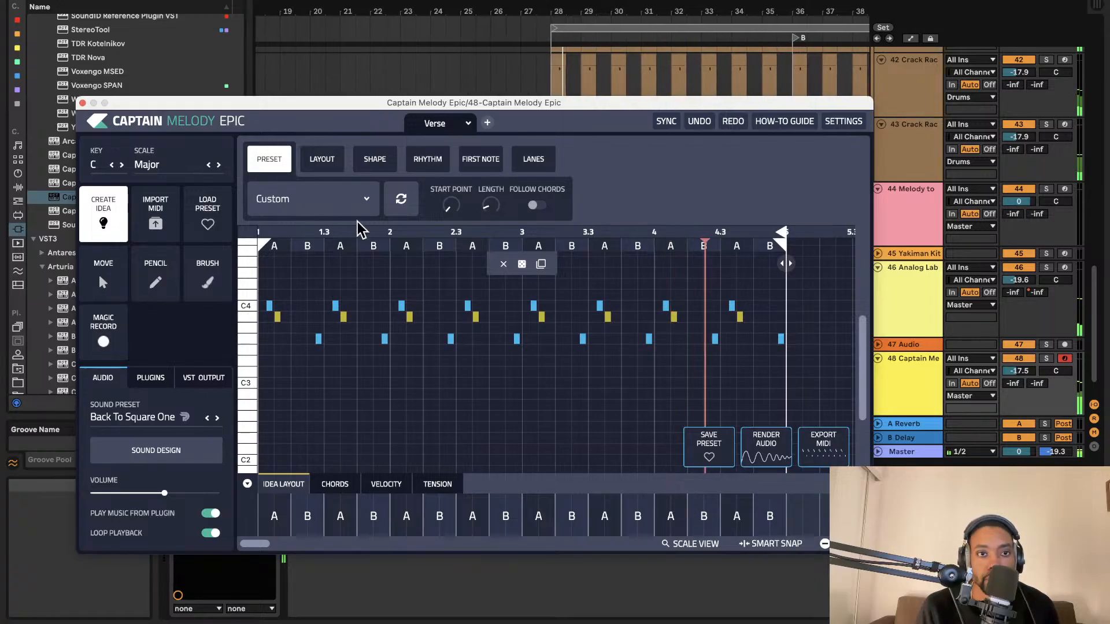
Step: Close the Captain Melody Epic window and reopen it from track 48, getting past the update prompt
click(82, 103)
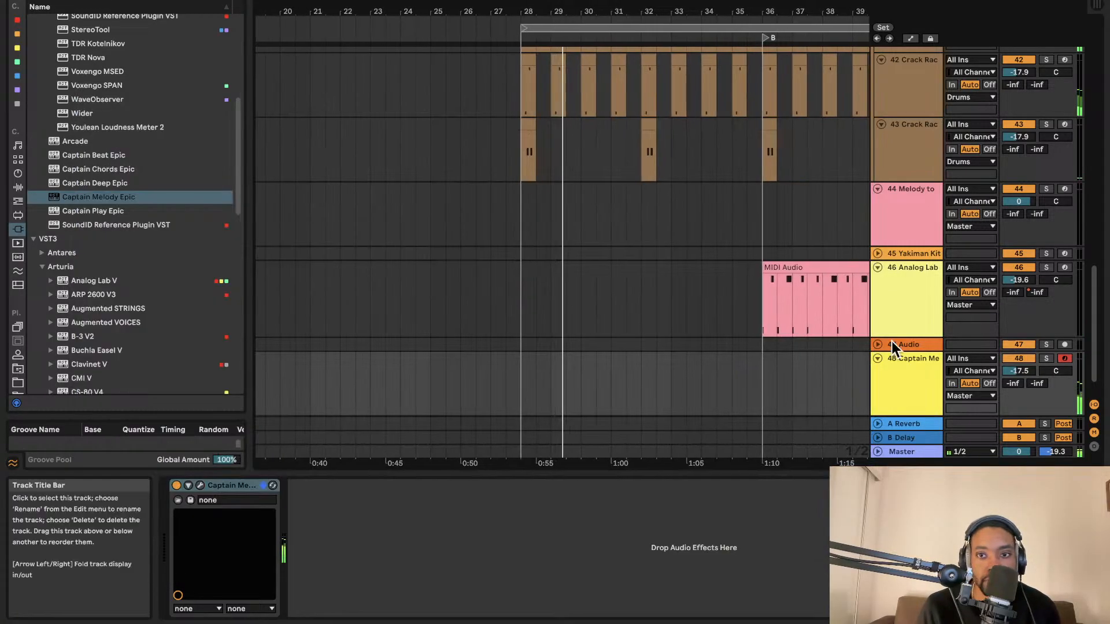
scroll(775, 301, right, 4)
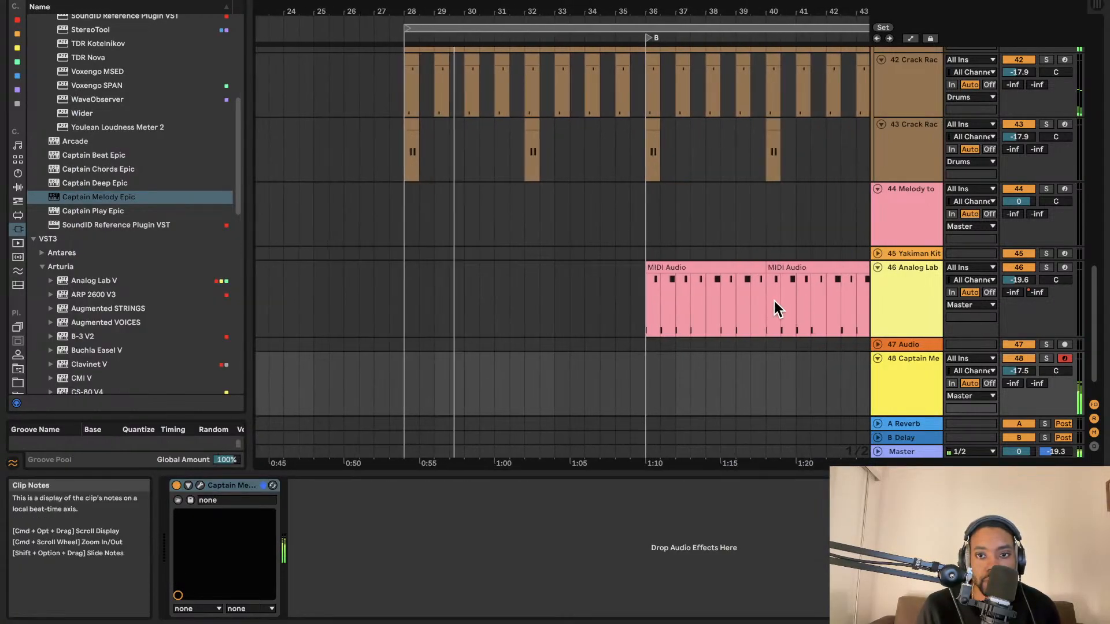
click(200, 484)
key(ctrl+Right)
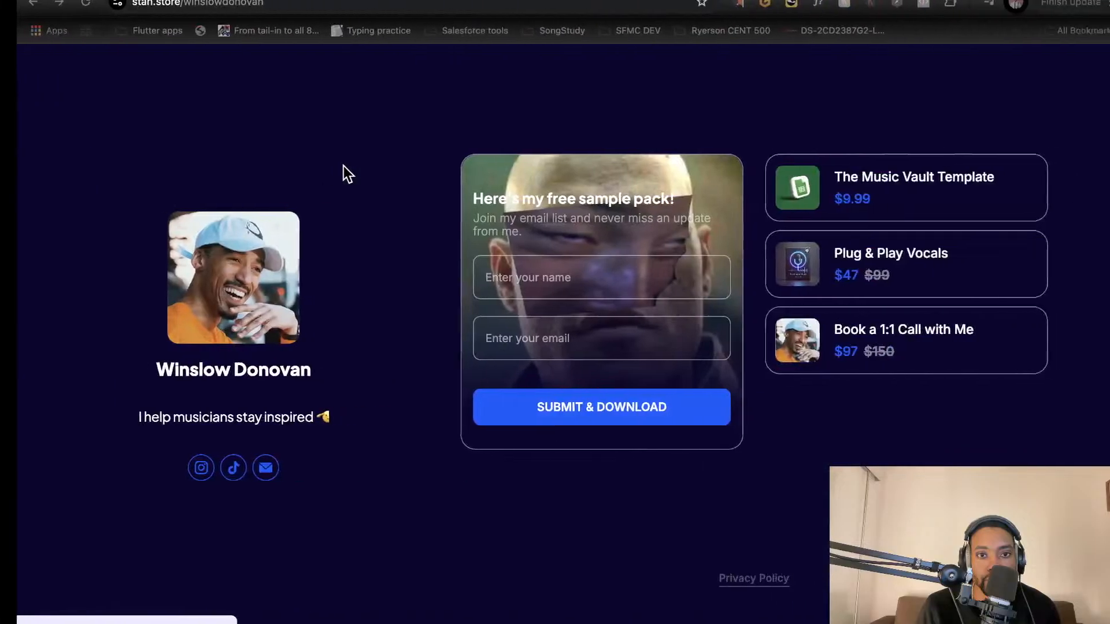
key(ctrl+Left)
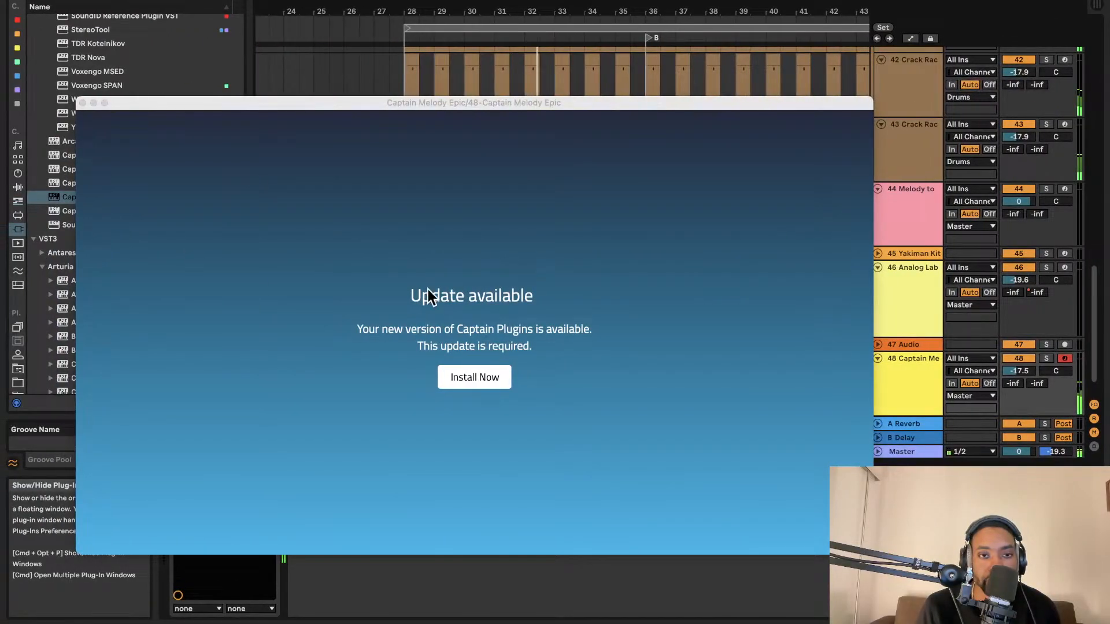
click(156, 107)
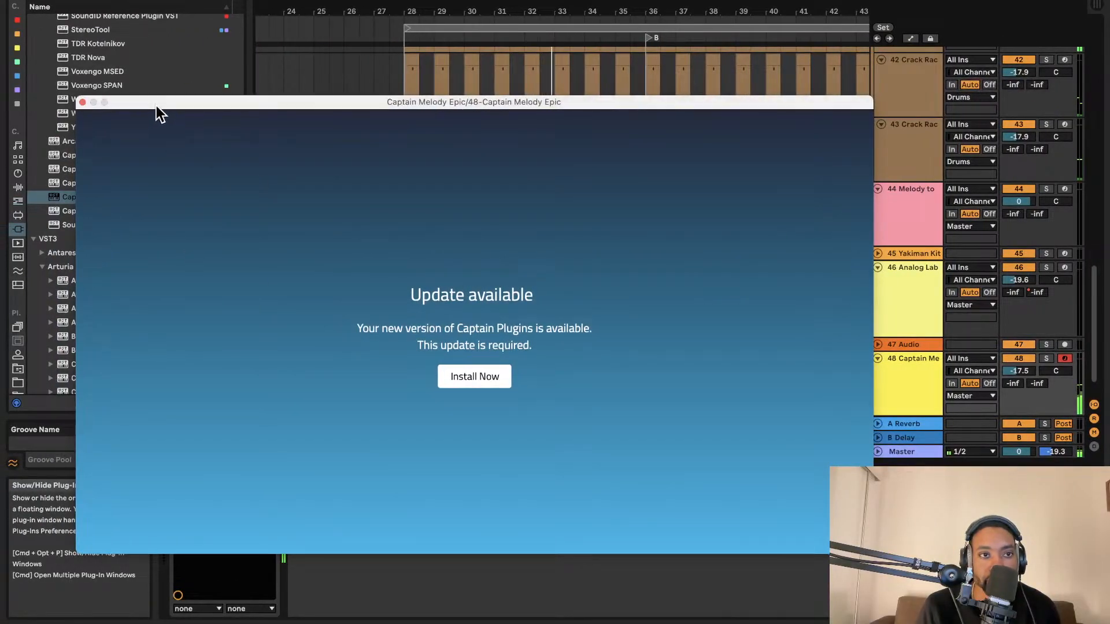
click(82, 102)
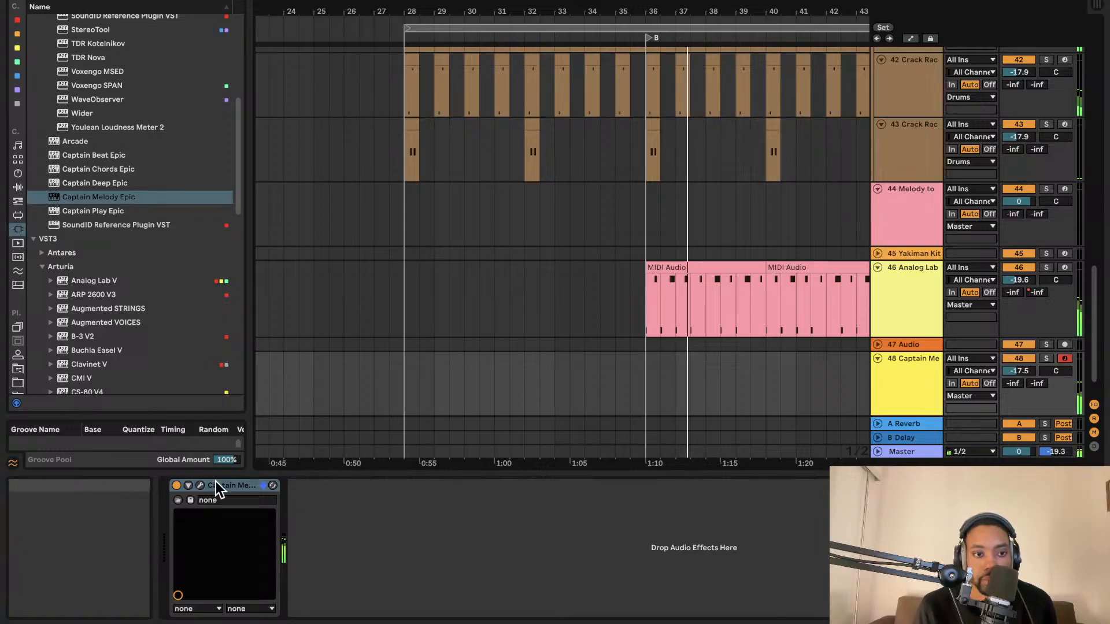
click(200, 485)
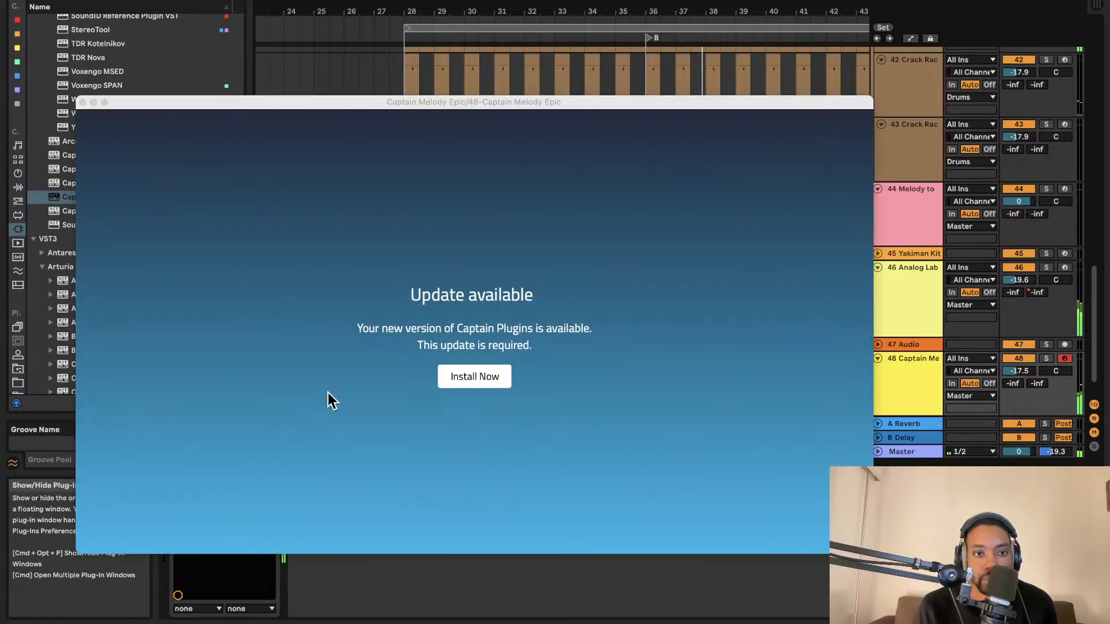
click(450, 373)
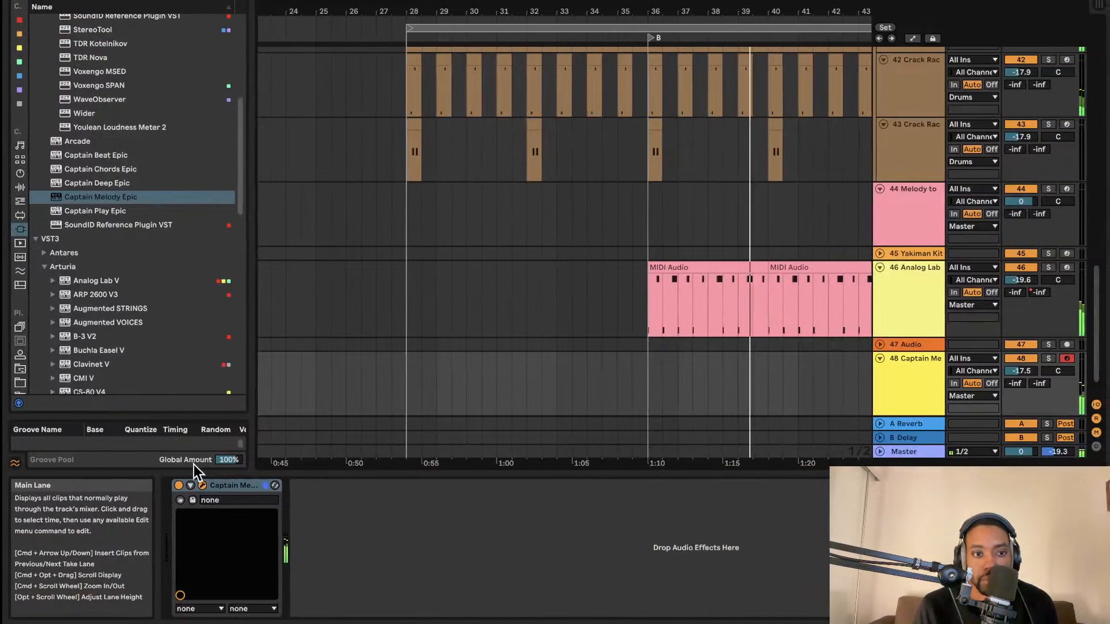
click(200, 485)
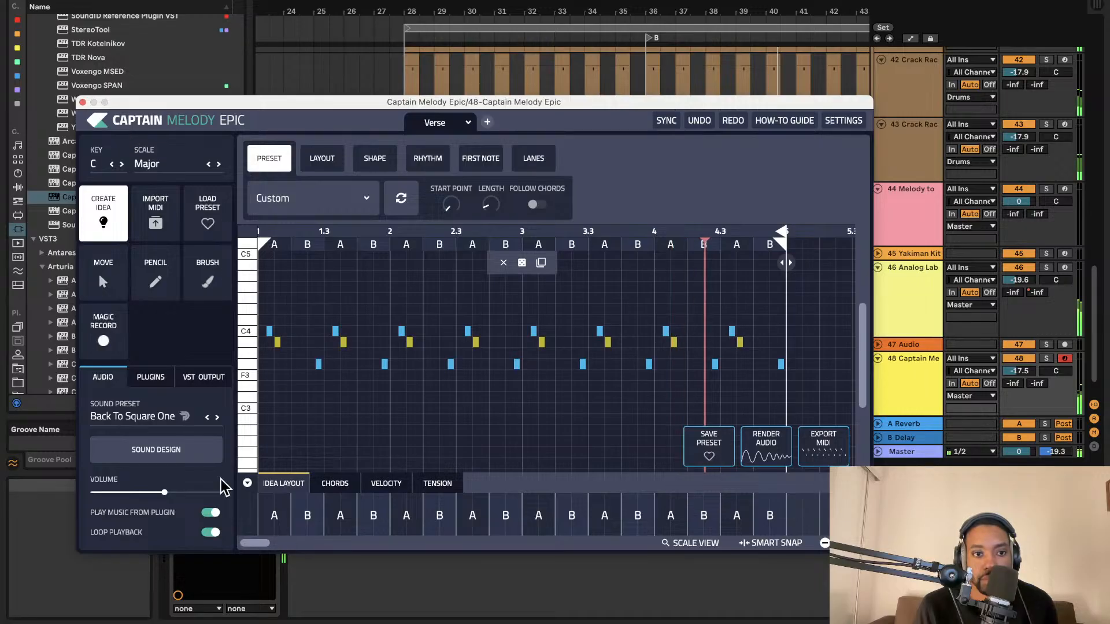
Step: Turn off Play Music From Plugin in Captain Melody Epic and close the plugin window
click(210, 512)
click(82, 103)
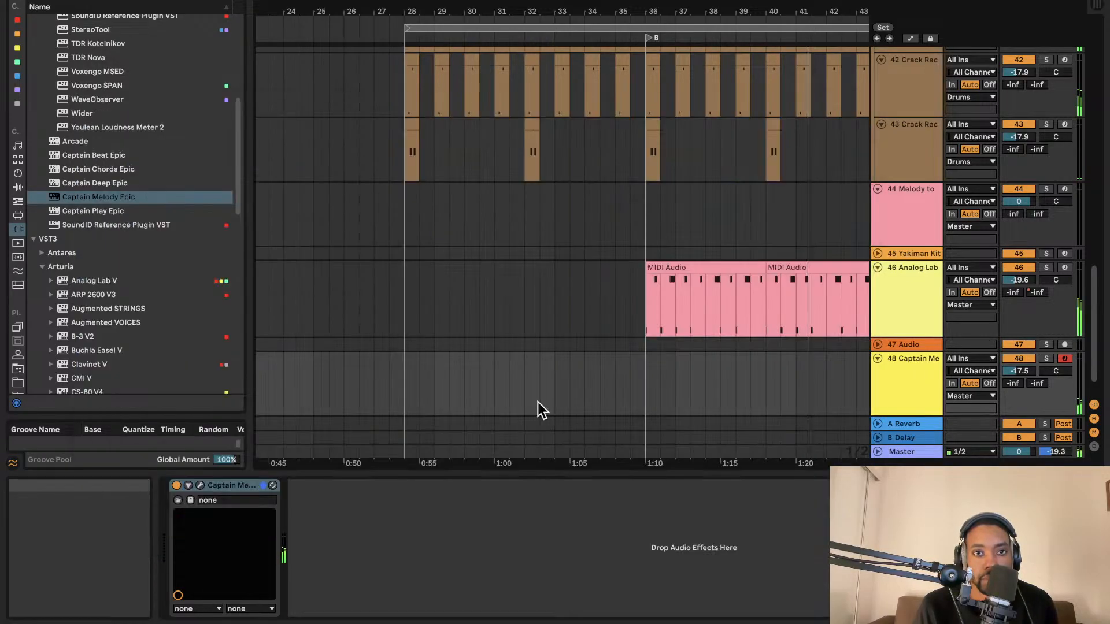
key(ctrl+Right)
key(ctrl+Left)
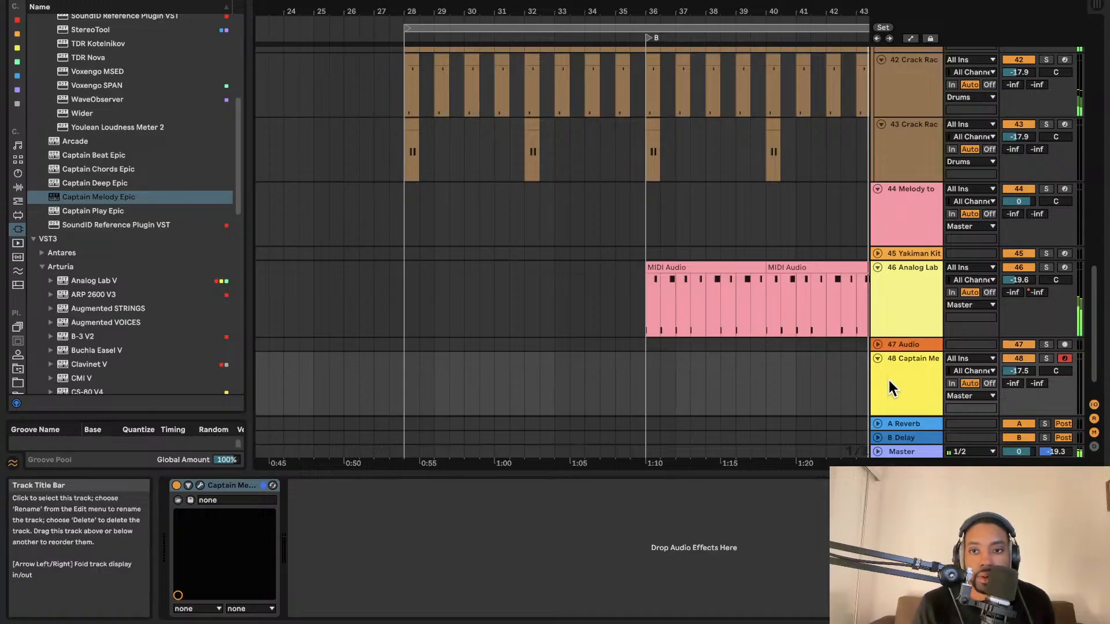
Step: Copy track 48's Captain Melody clip from bar 52 to the start of section B at bar 36, and duplicate it to bar 40
scroll(842, 356, down, 2)
scroll(841, 356, right, 5)
click(885, 355)
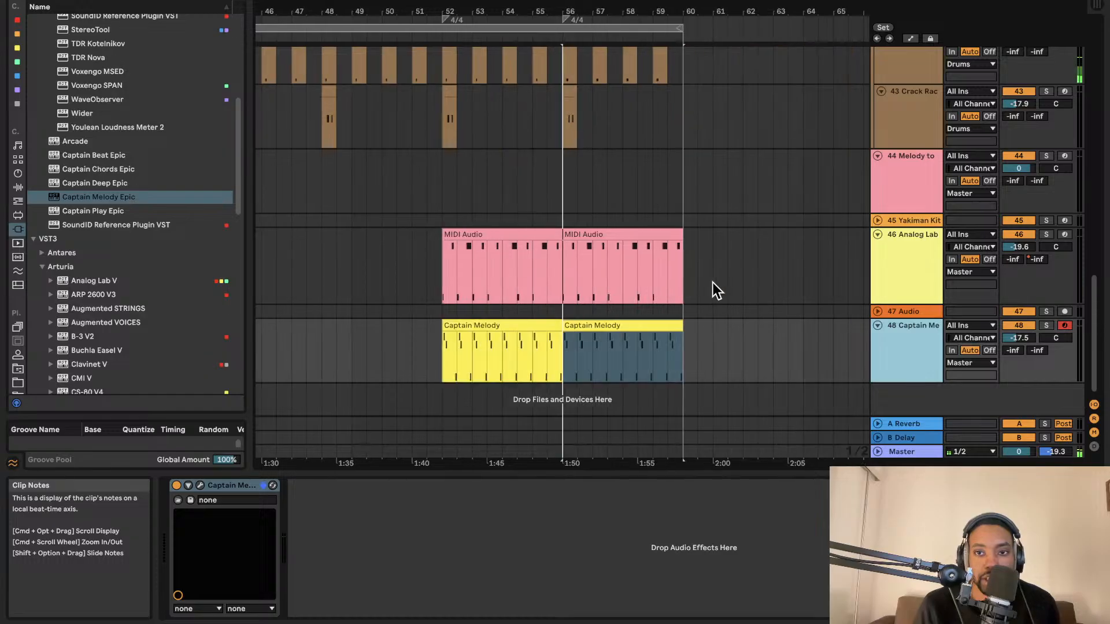
scroll(543, 330, left, 5)
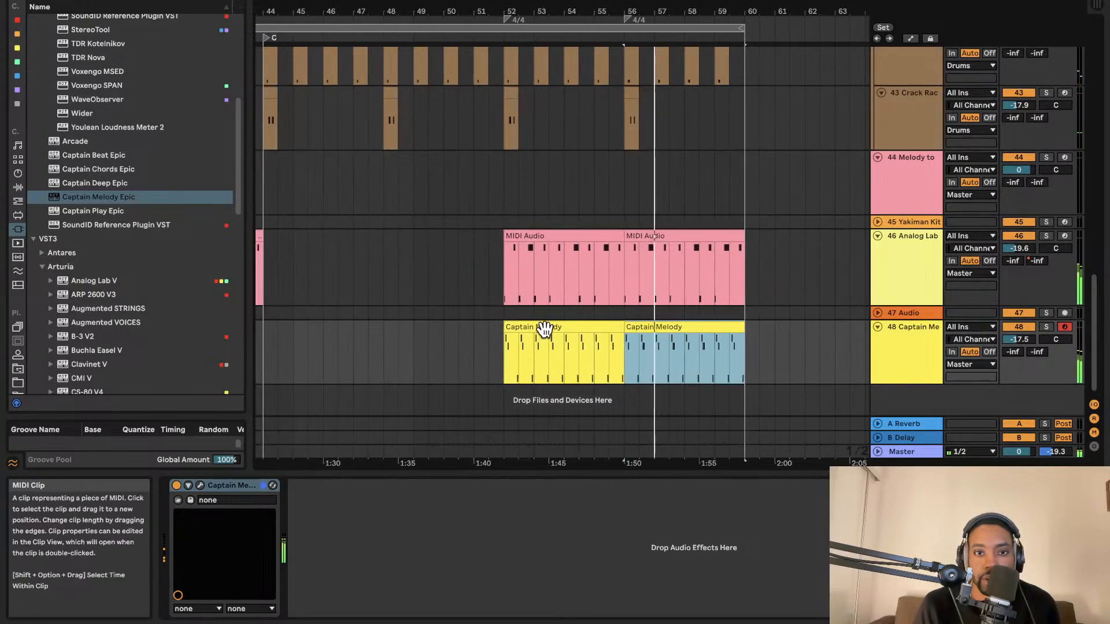
scroll(545, 329, left, 3)
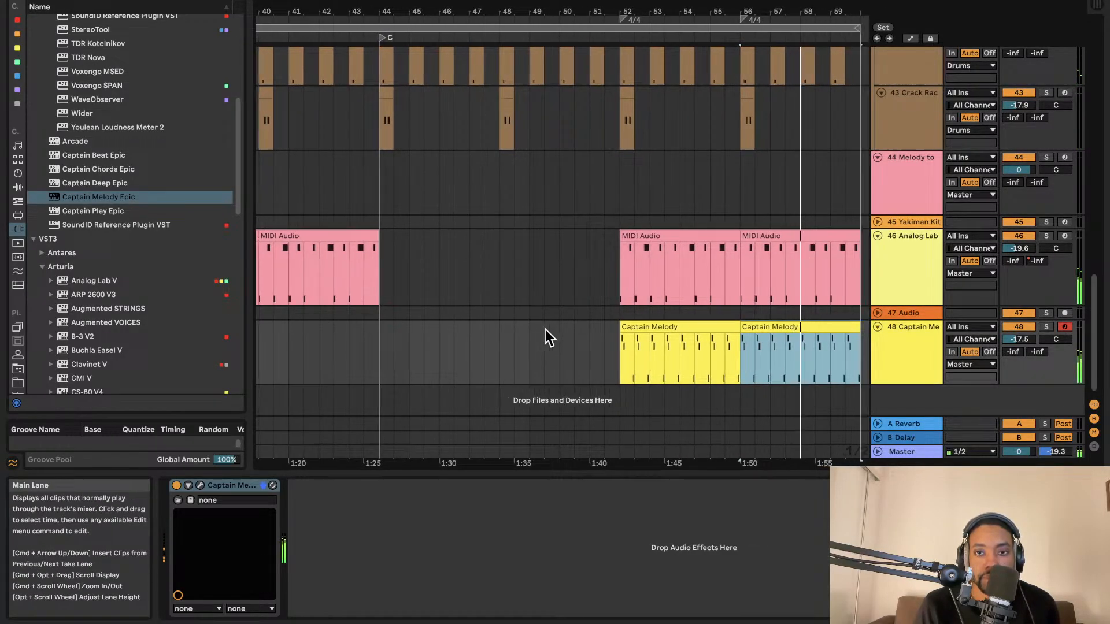
click(720, 323)
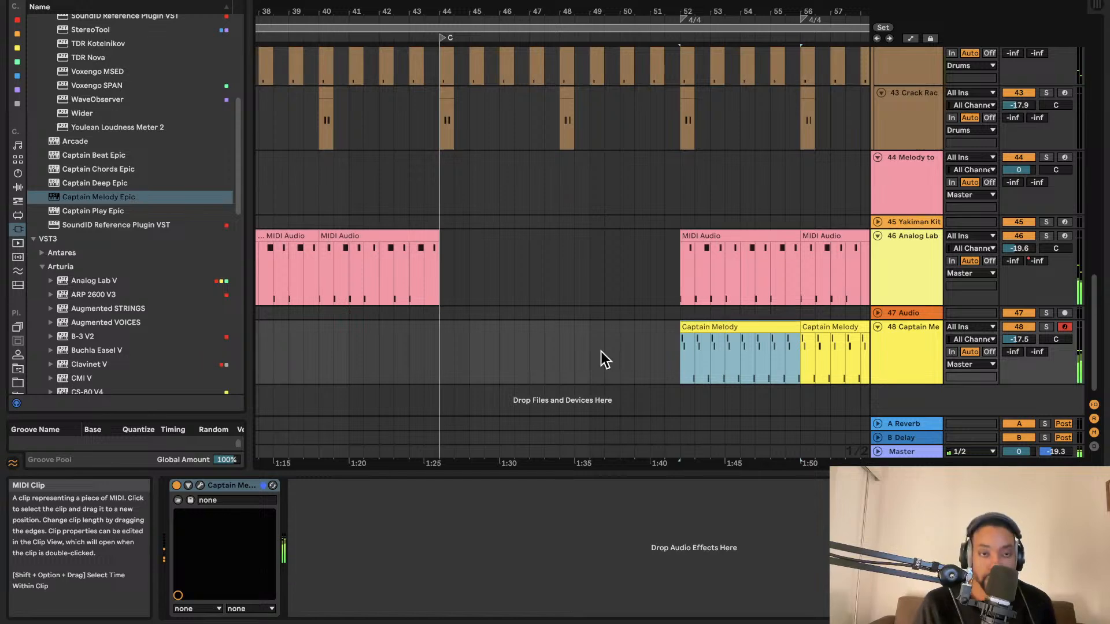
click(463, 343)
scroll(324, 345, left, 4)
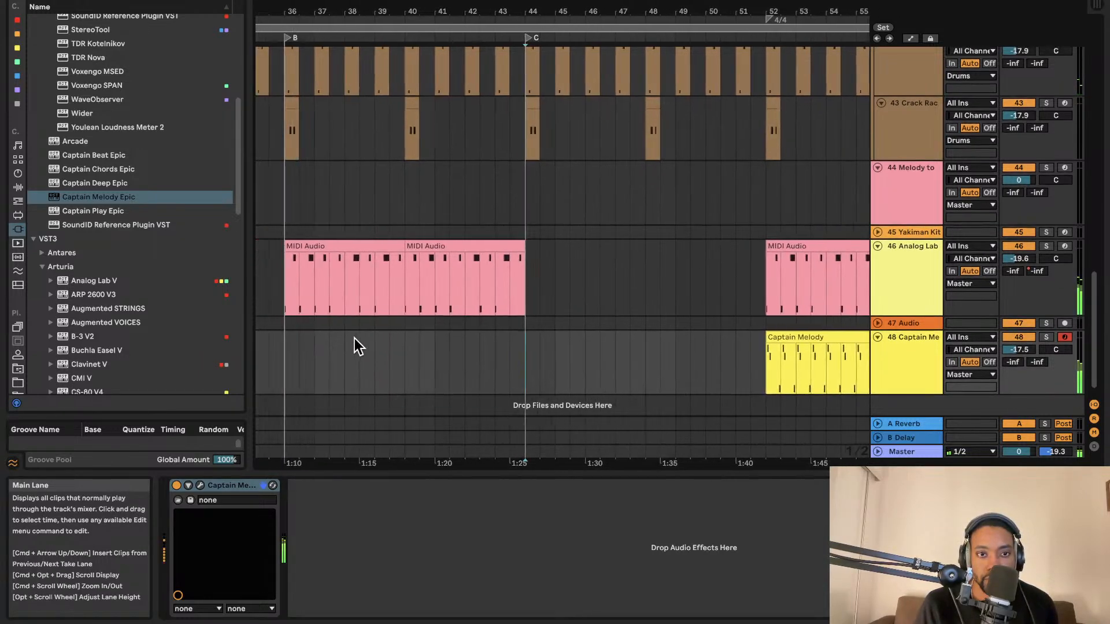
scroll(320, 350, left, 1)
click(322, 351)
key(super+v)
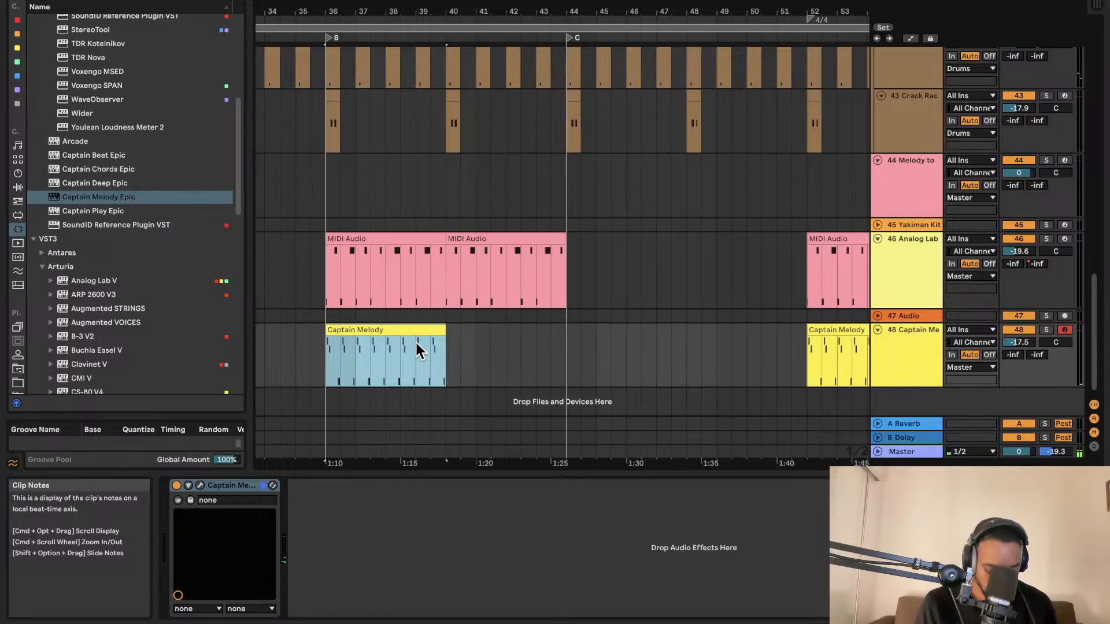
key(super+d)
scroll(421, 346, right, 4)
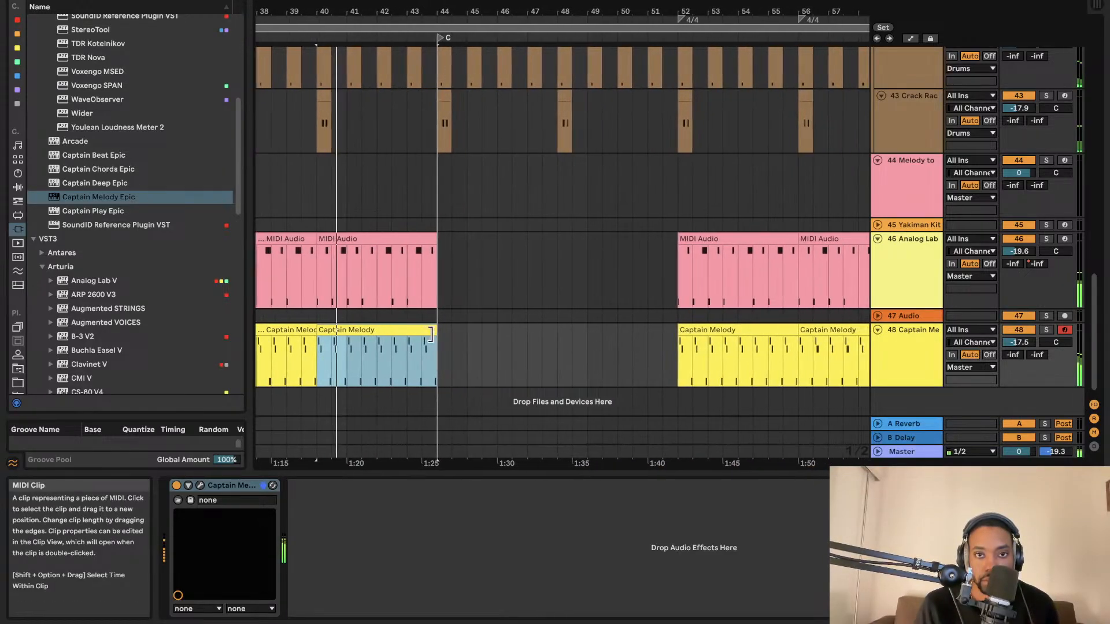
Step: Duplicate the Captain Melody clip at bar 40 twice to fill bars 44 to 52 on track 48
scroll(433, 331, left, 2)
scroll(463, 277, up, 2)
scroll(463, 279, down, 5)
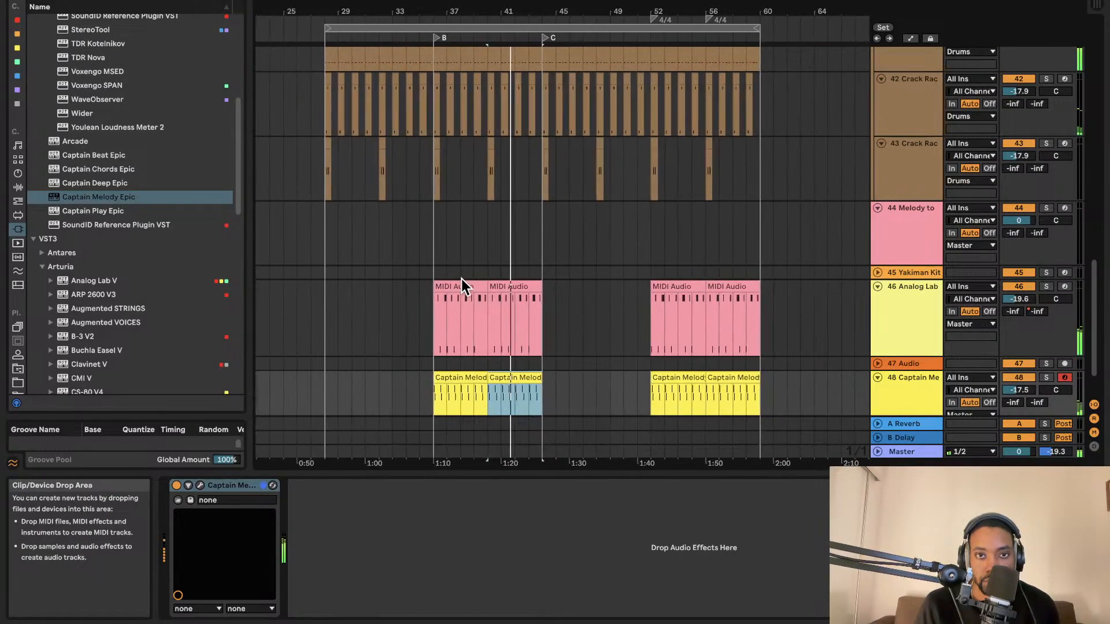
scroll(461, 278, down, 2)
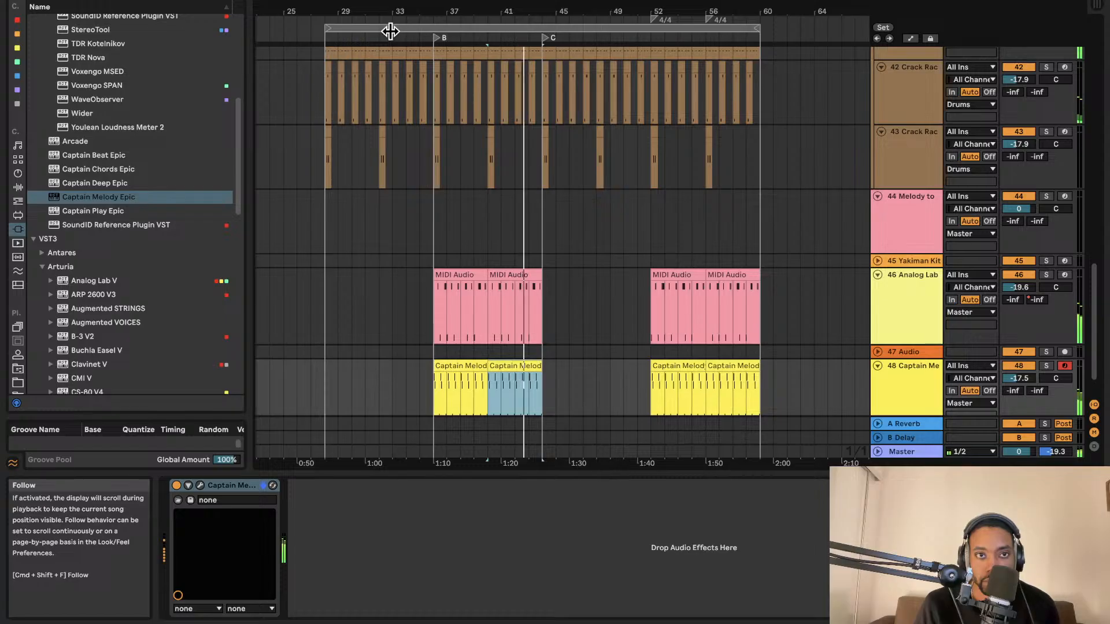
scroll(455, 186, down, 5)
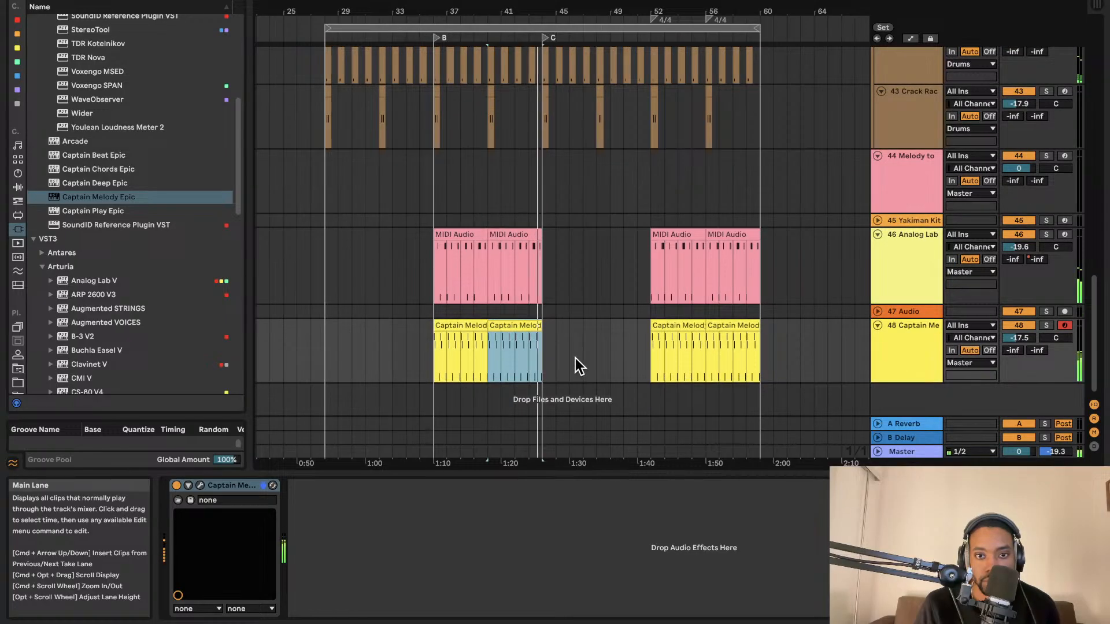
click(547, 360)
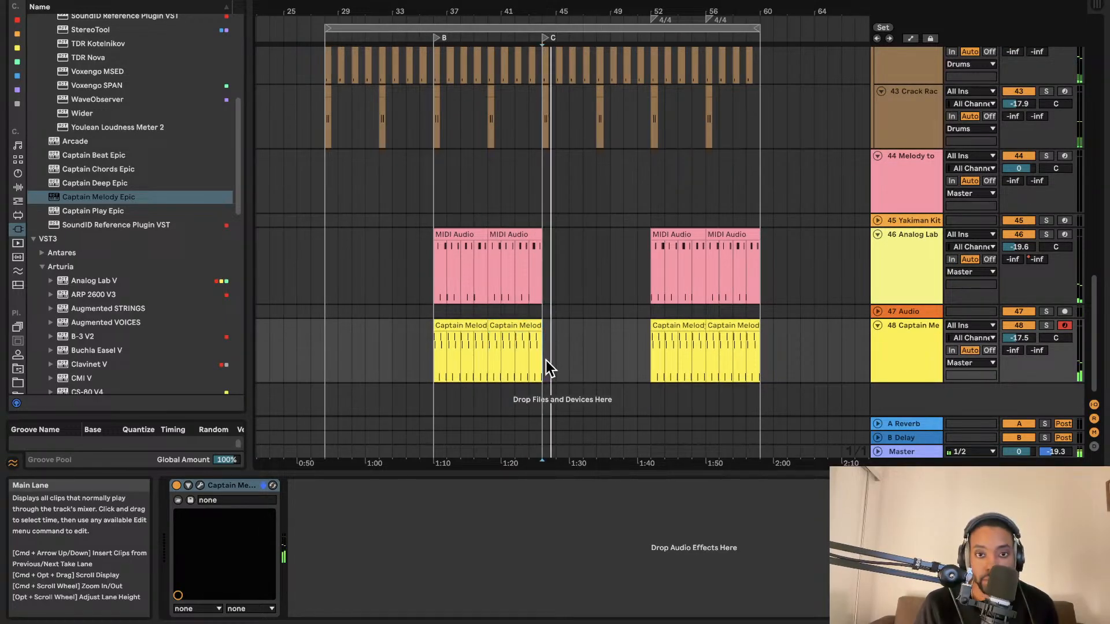
click(526, 328)
key(super+d)
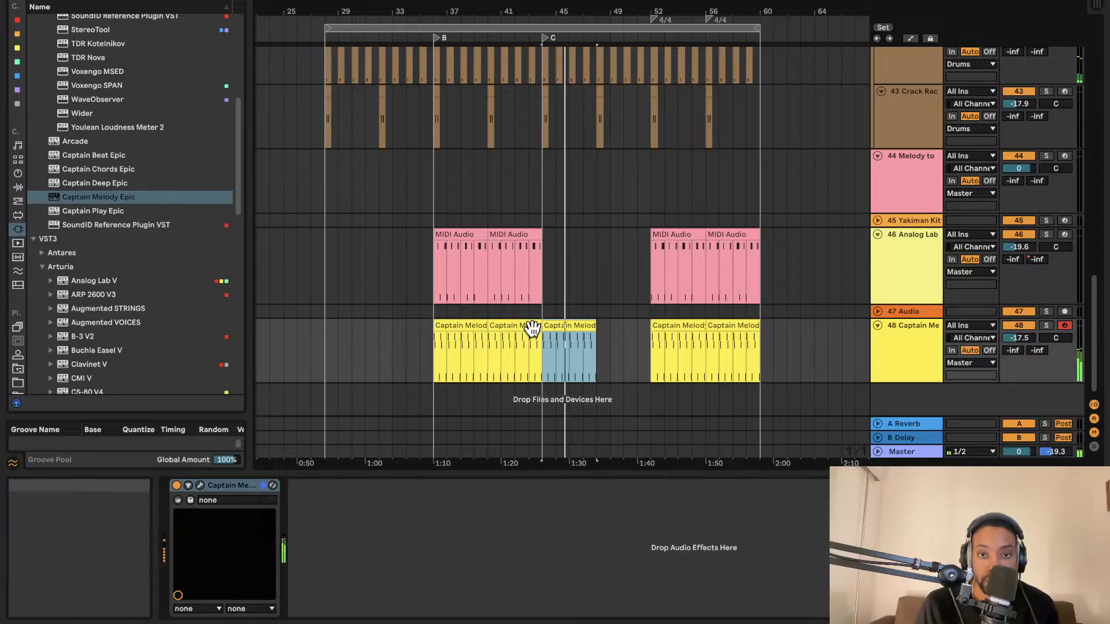
key(super+d)
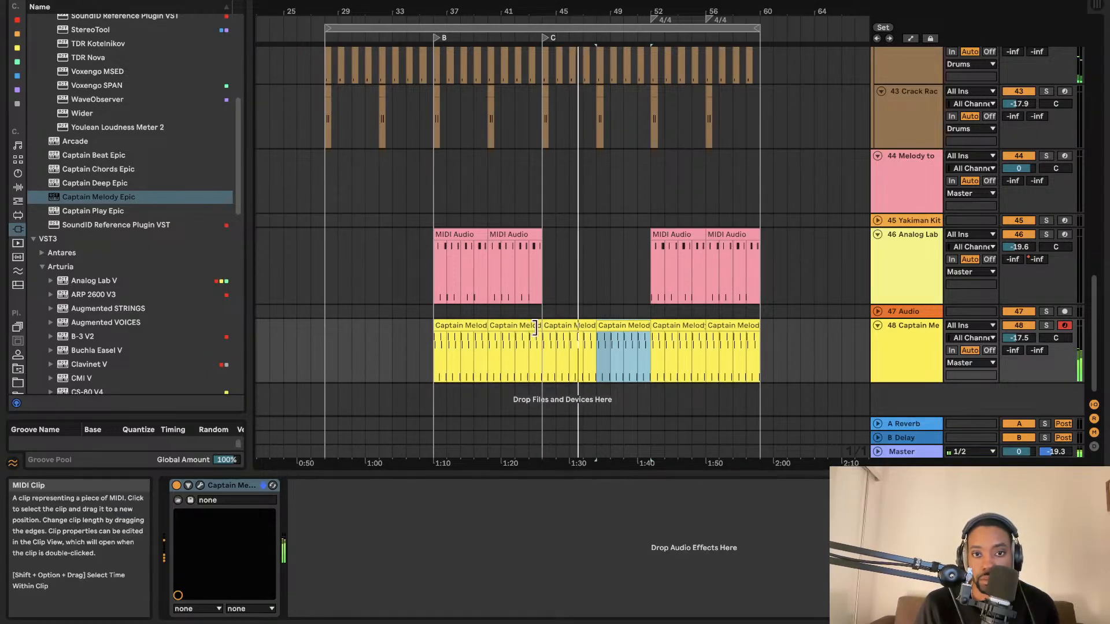
scroll(563, 304, down, 2)
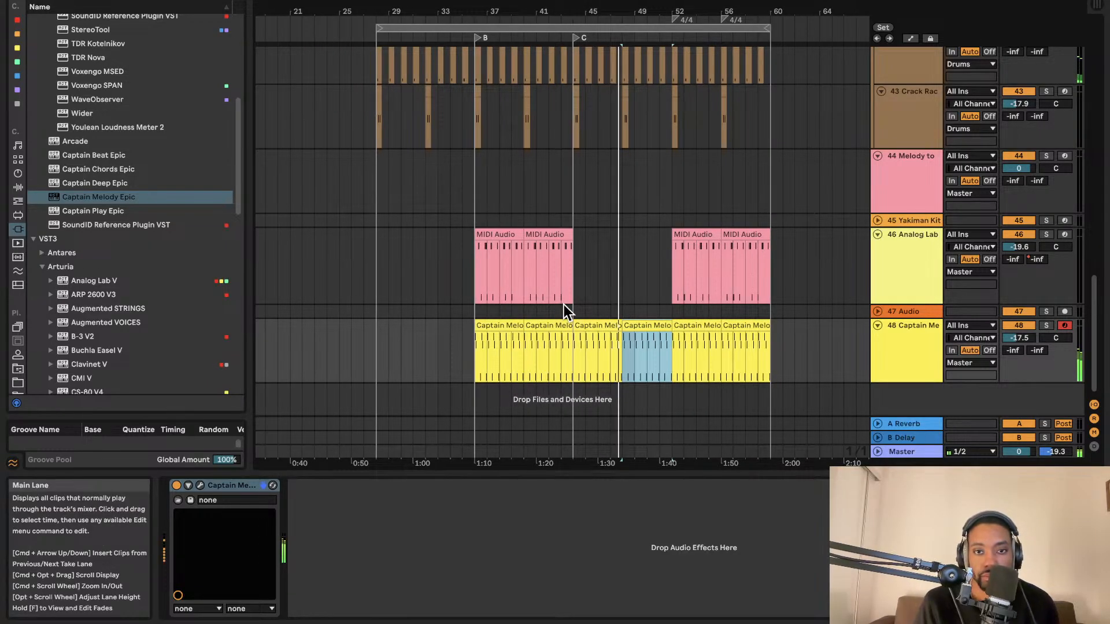
scroll(494, 155, up, 4)
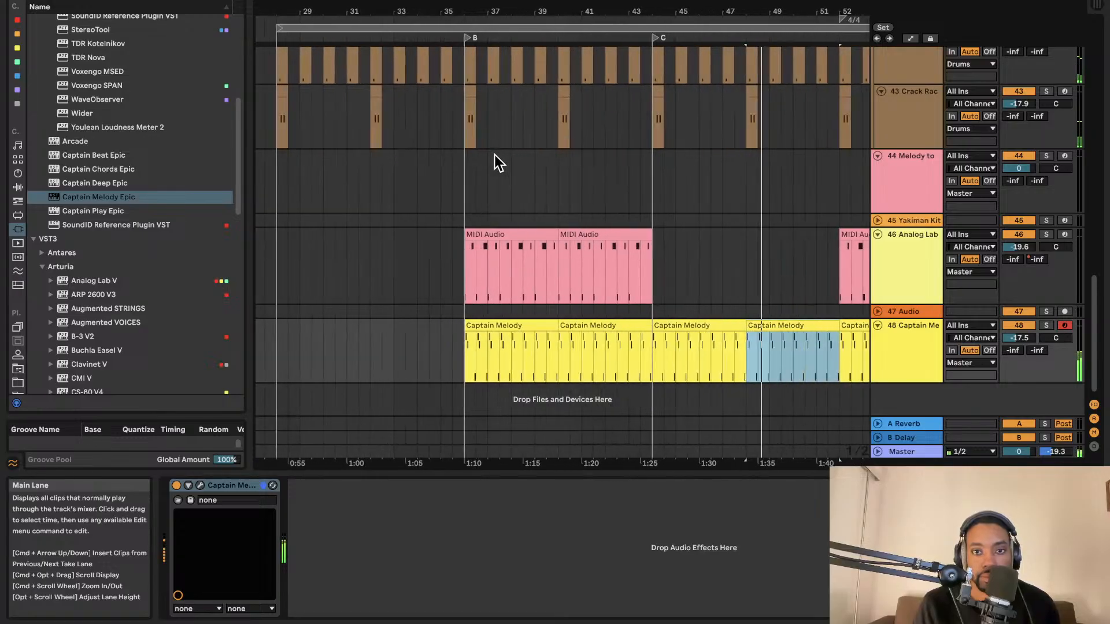
scroll(503, 156, down, 5)
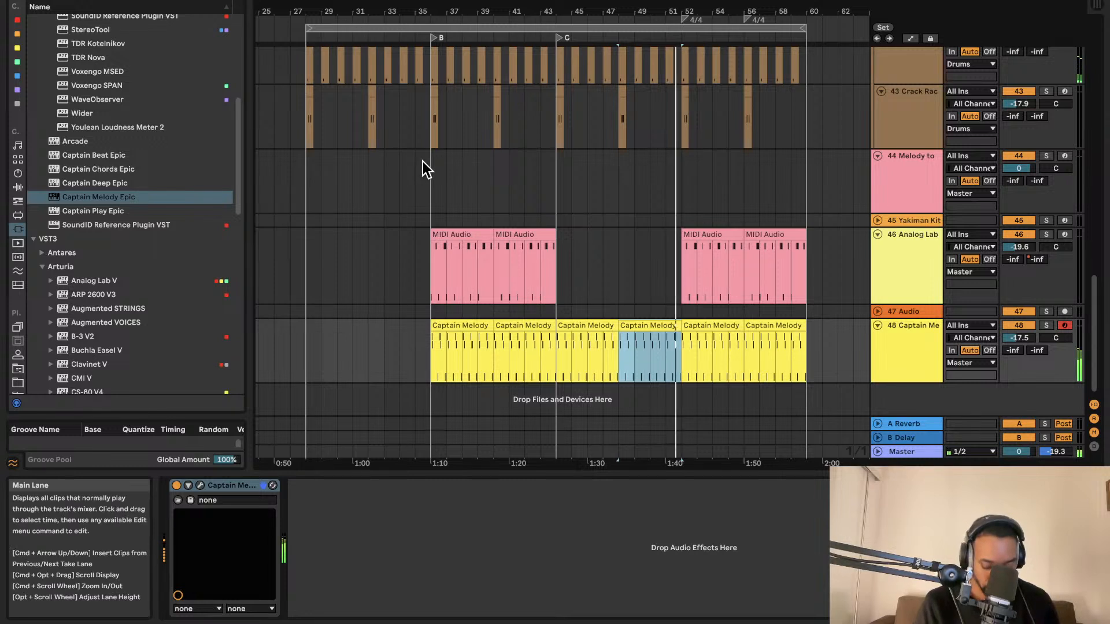
scroll(422, 161, right, 3)
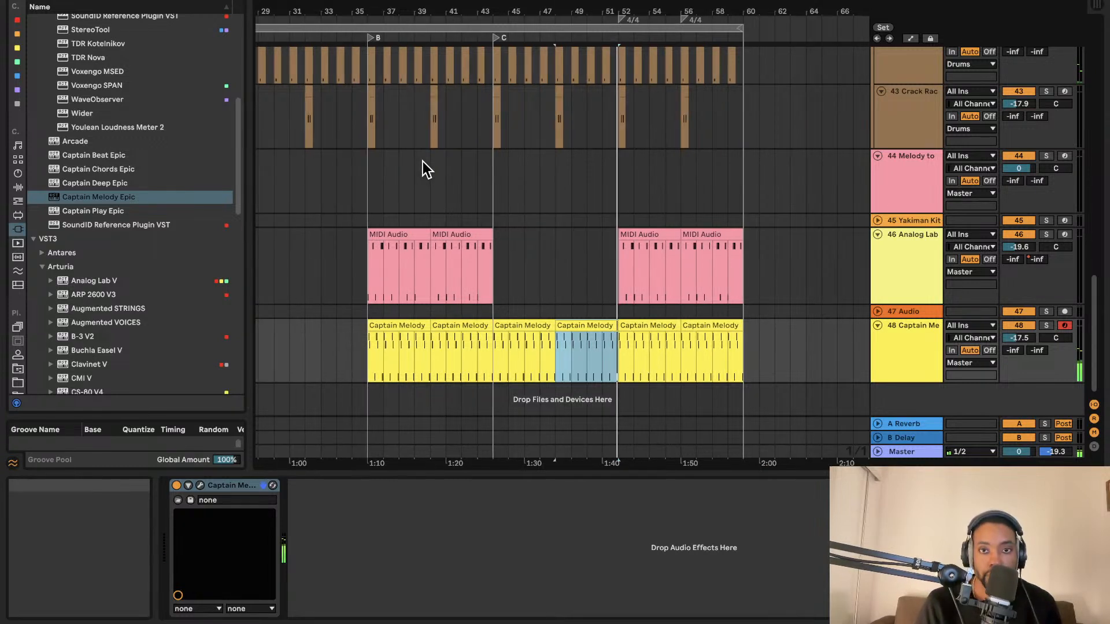
Step: Trim the last MIDI Audio clip on track 46 and the last Captain Melody clip on track 48 to end about half a bar before bar 60
click(1025, 234)
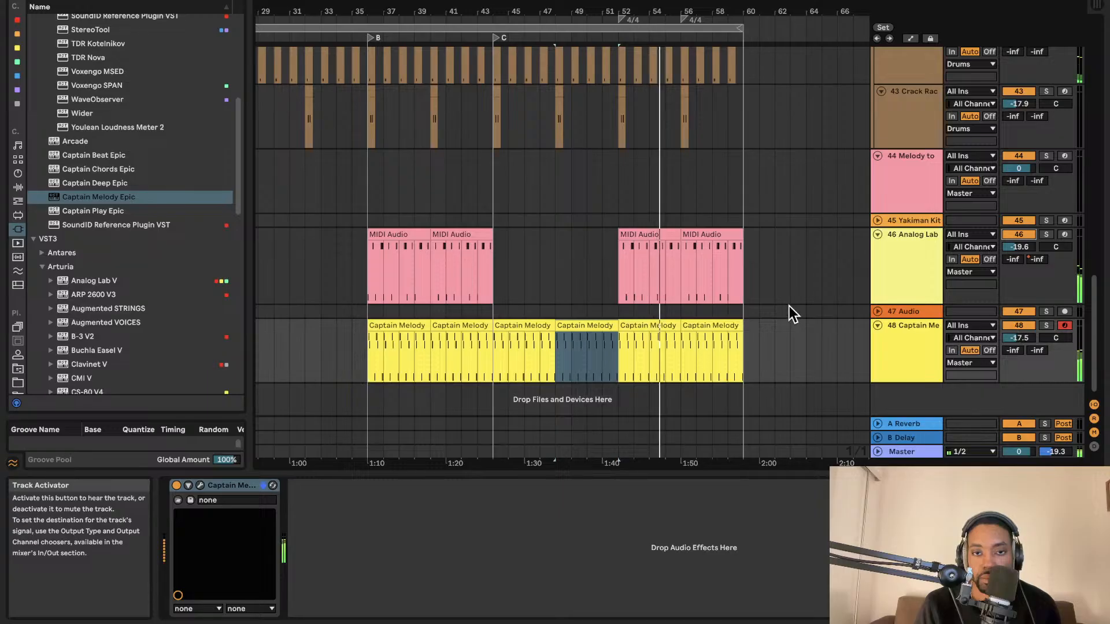
scroll(668, 209, up, 2)
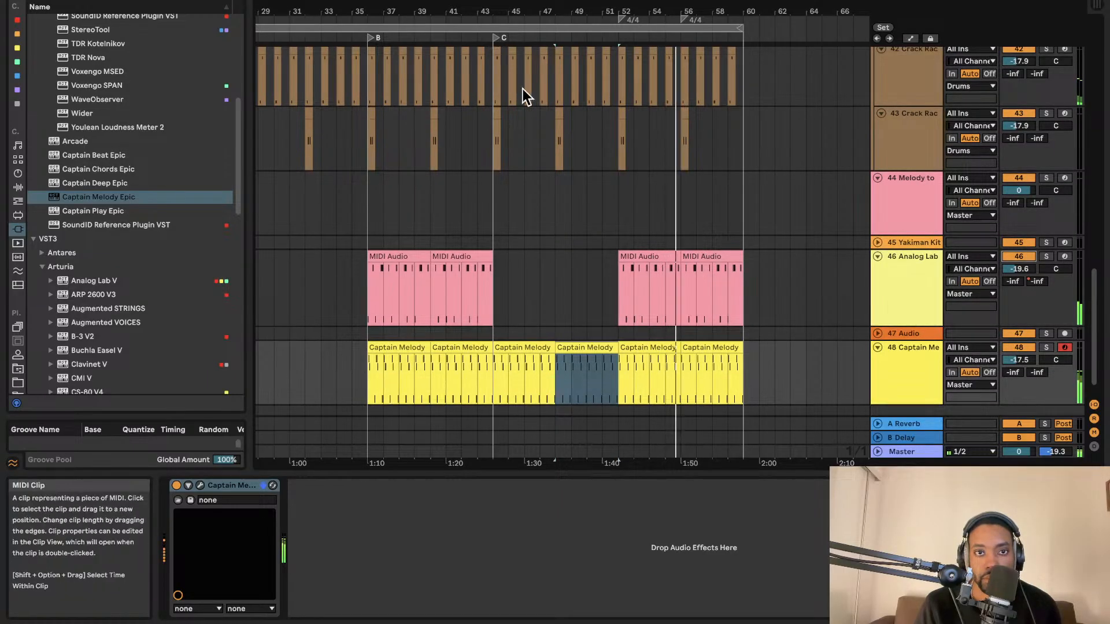
scroll(532, 104, down, 5)
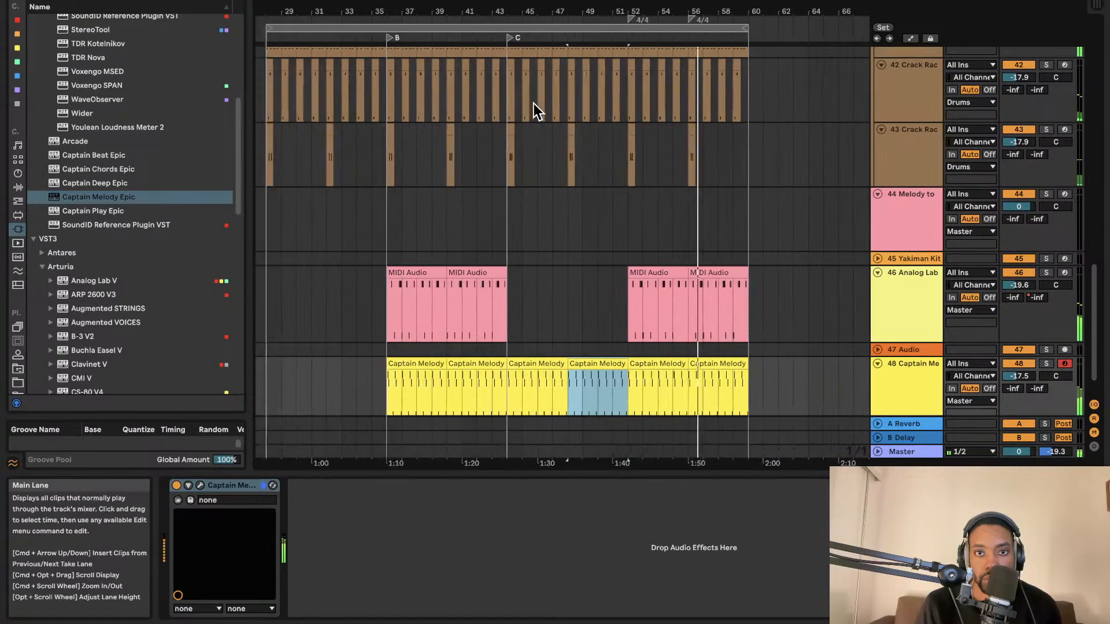
scroll(533, 103, up, 3)
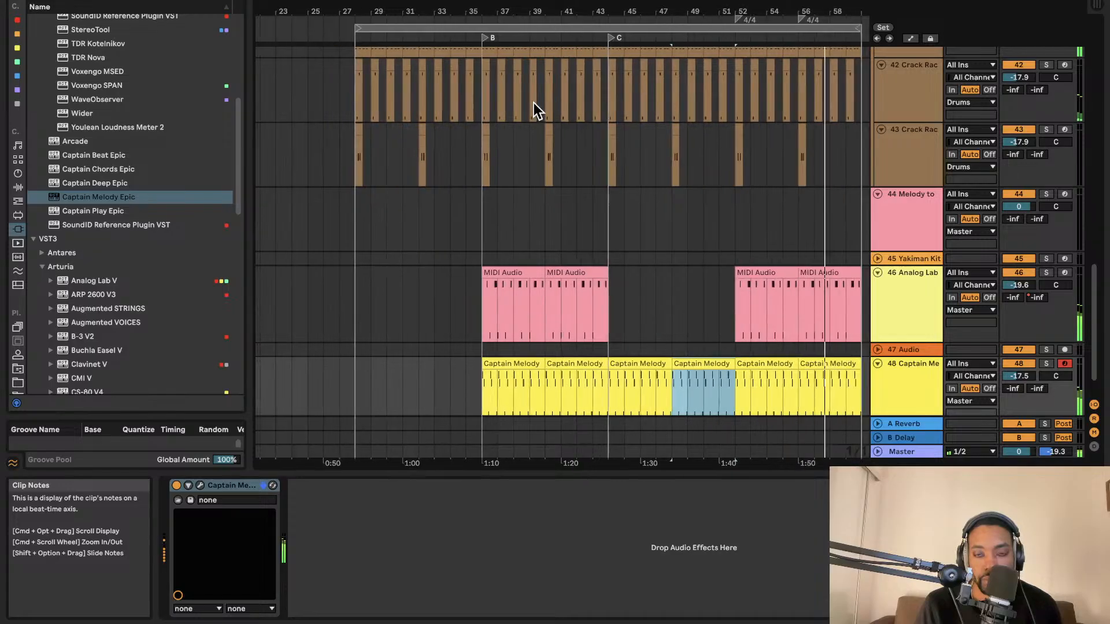
scroll(533, 108, down, 2)
scroll(533, 109, right, 1)
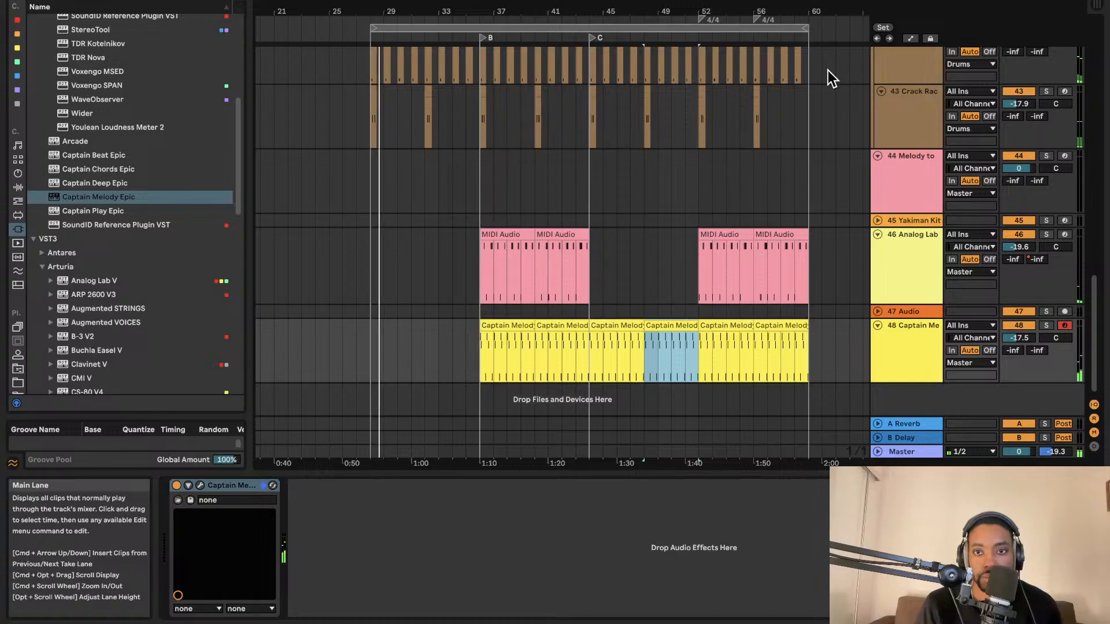
scroll(772, 122, up, 3)
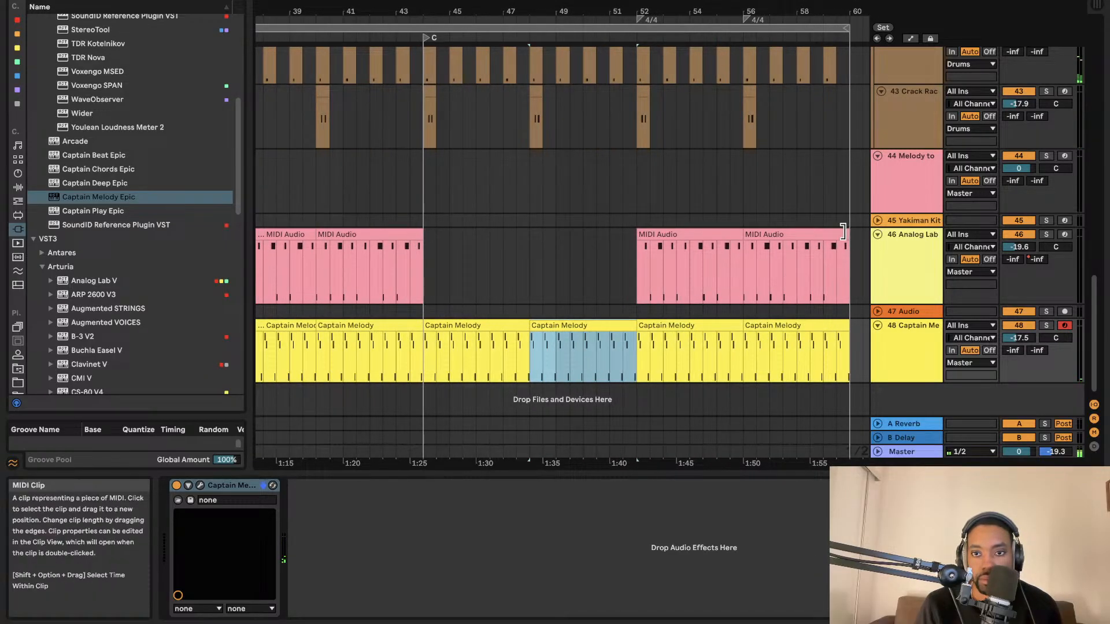
drag(854, 234, 834, 234)
click(841, 327)
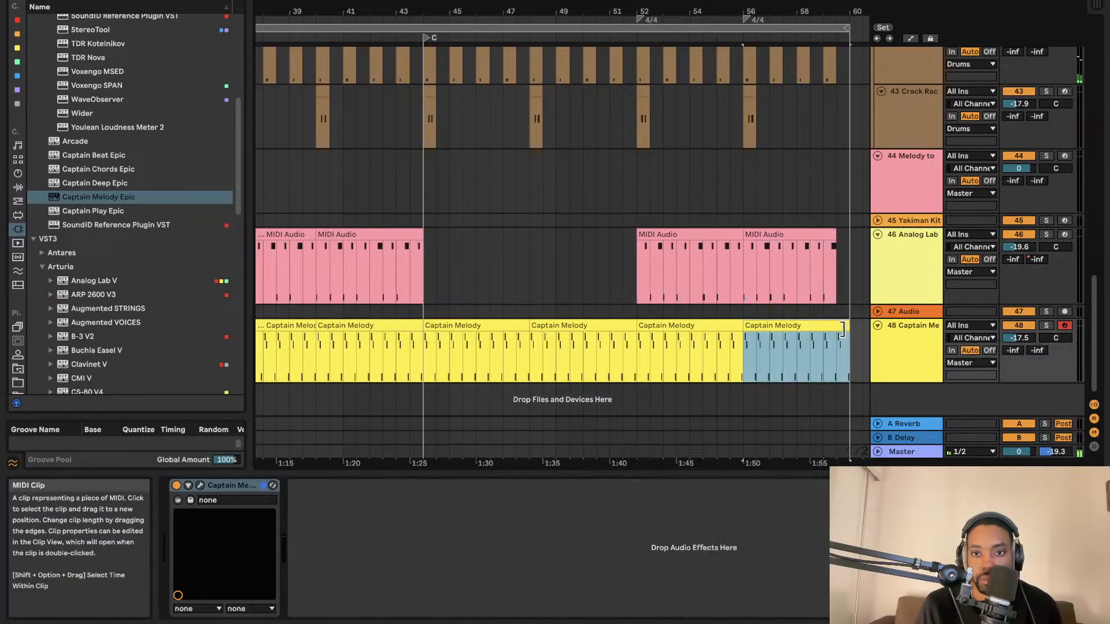
Step: Play back sections B and C to check how the shortened clips on tracks 46 and 48 sound across the loop
scroll(757, 113, left, 6)
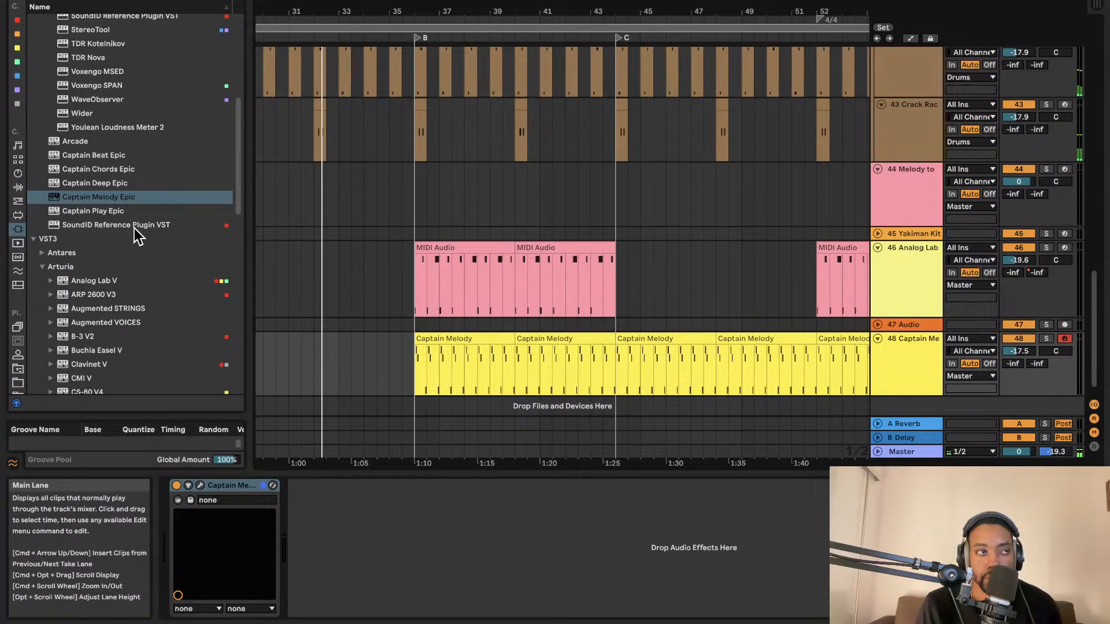
key(space)
key(space)
scroll(417, 178, left, 2)
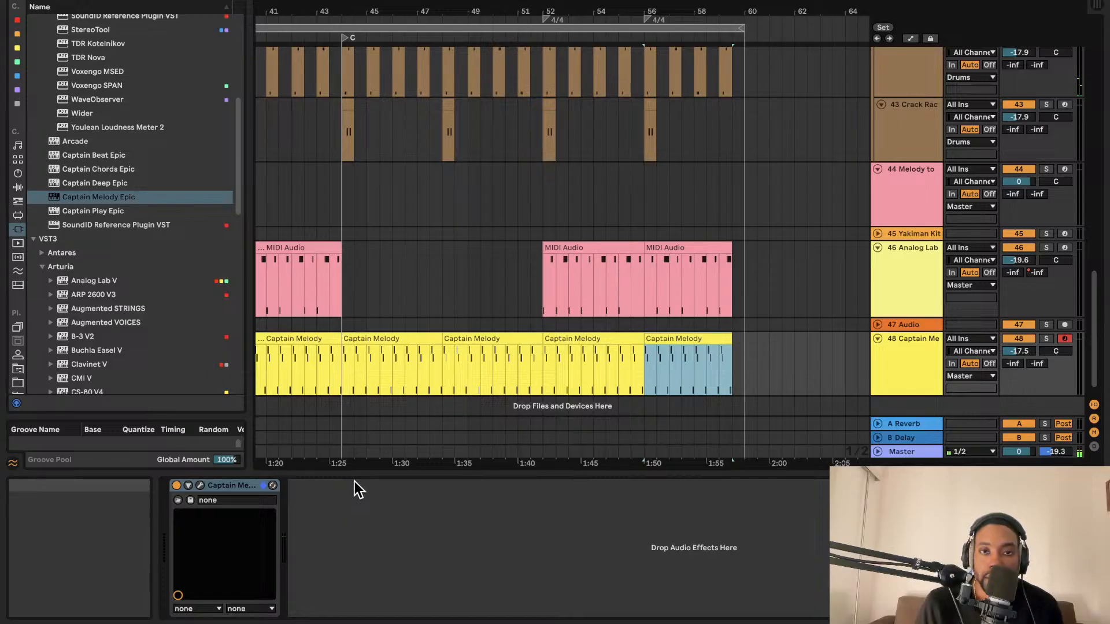
scroll(536, 384, up, 2)
scroll(536, 384, left, 2)
scroll(535, 381, up, 2)
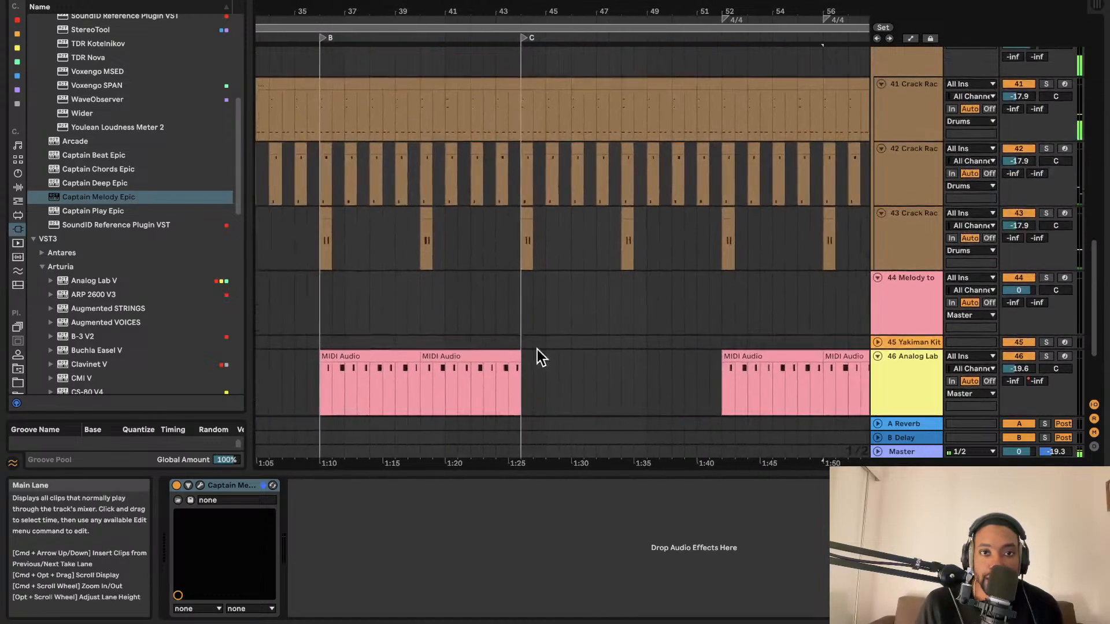
scroll(523, 355, left, 2)
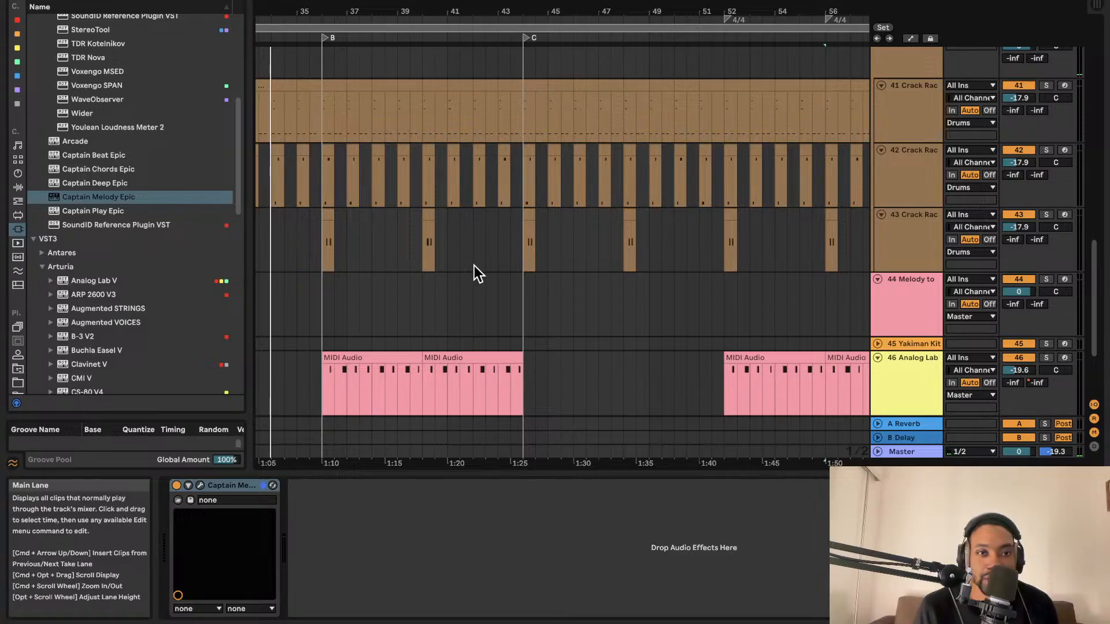
key(XF86MonBrightnessUp)
key(XF86MonBrightnessUp)
key(XF86MonBrightnessUp)
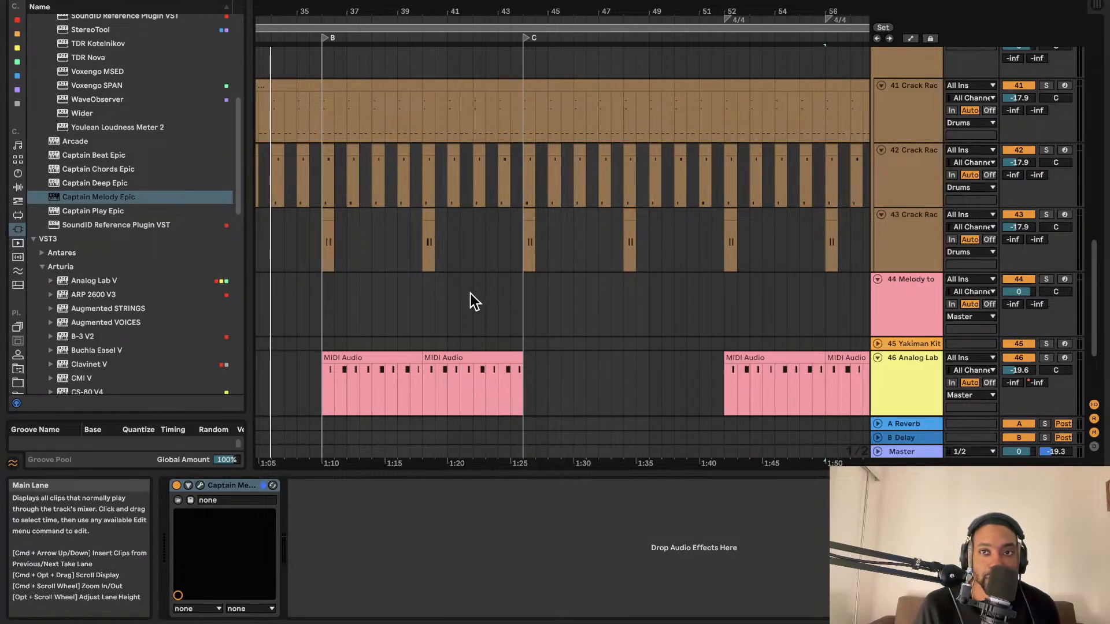
Step: Select the Reaktor 6 track and open its Reaktor patch window in a position where the whole patch can be seen
scroll(688, 315, up, 10)
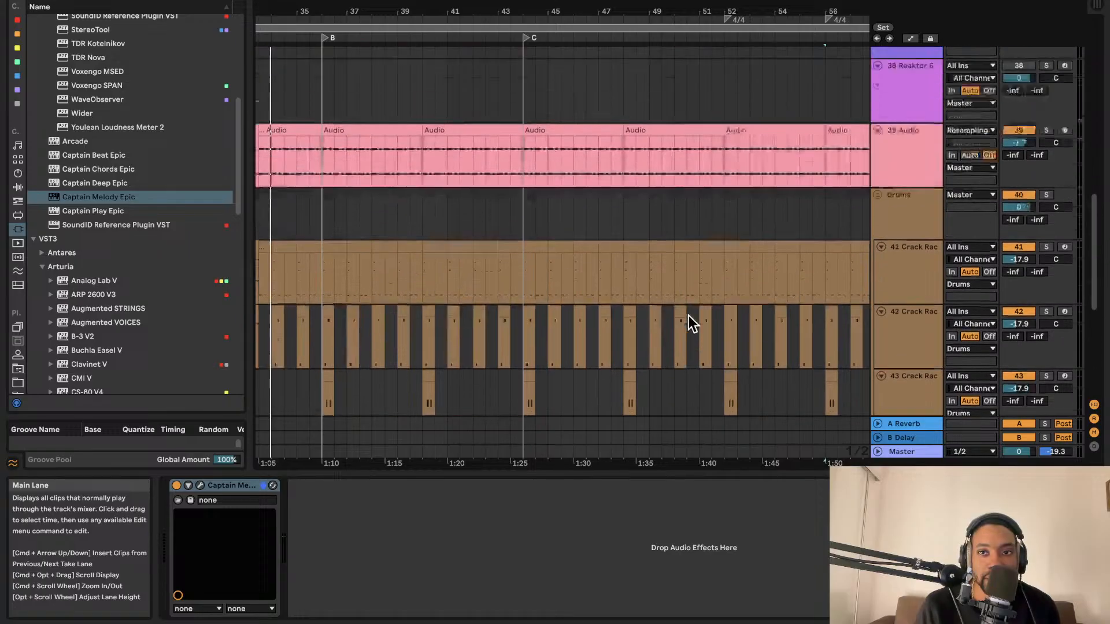
click(906, 281)
click(913, 249)
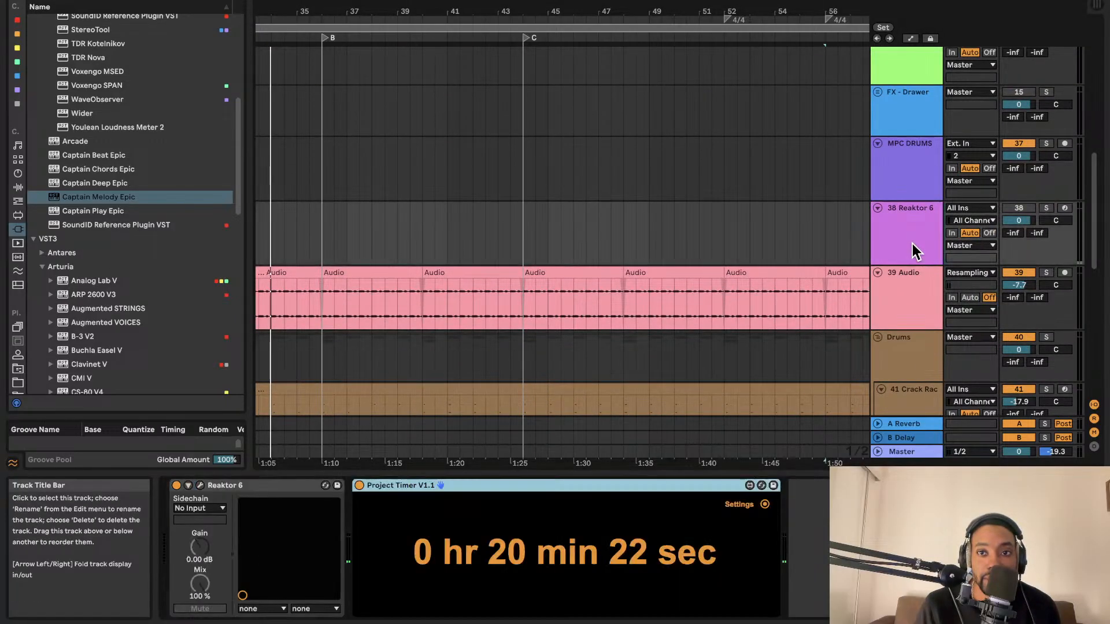
click(200, 485)
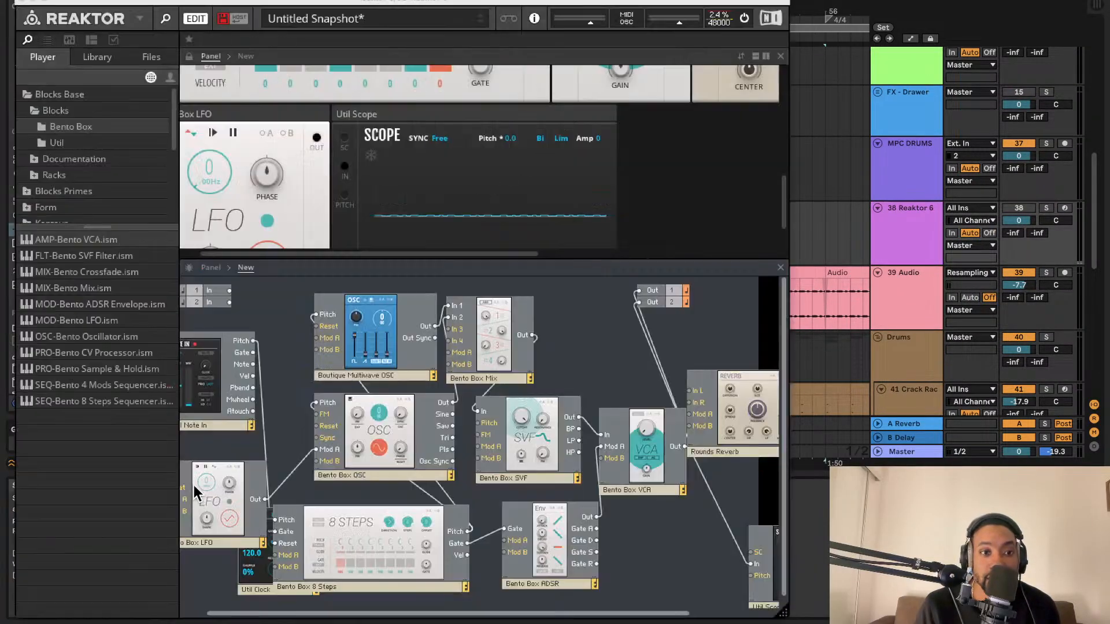
drag(375, 6, 438, 4)
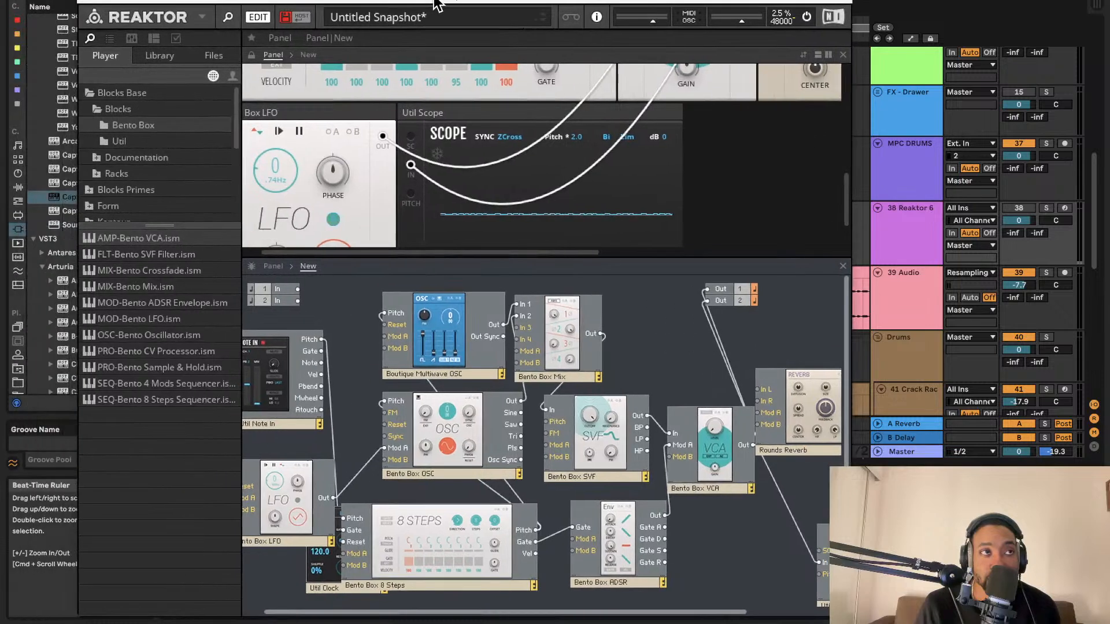
Step: Widen the Reaktor window, examine the Bento Box 8 Steps wiring in the patch structure, and close the window
scroll(637, 383, left, 1)
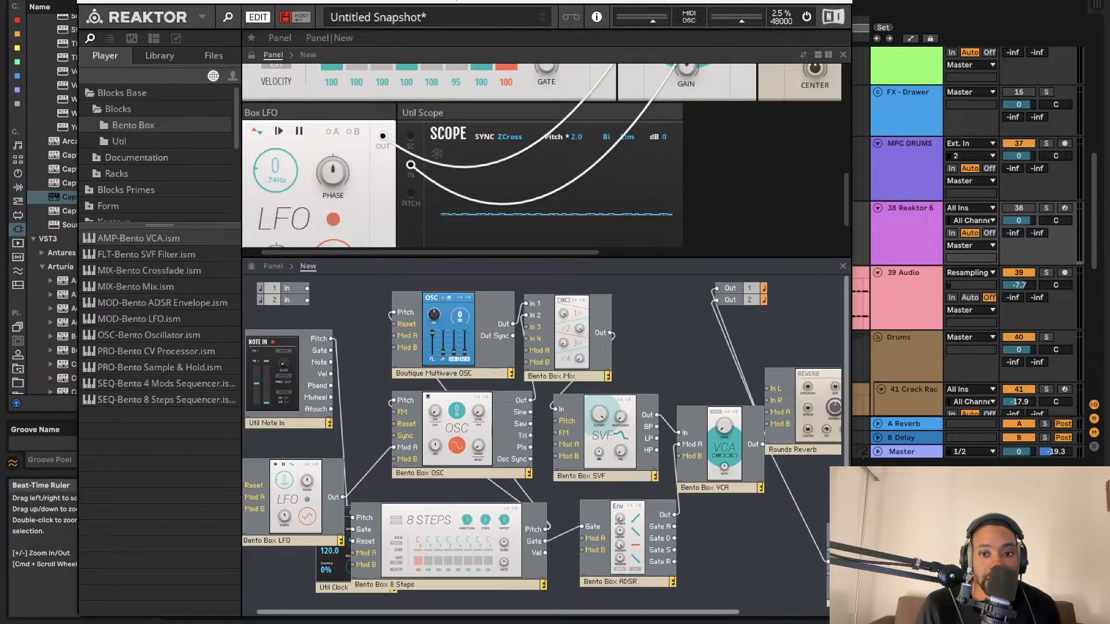
drag(851, 621, 957, 611)
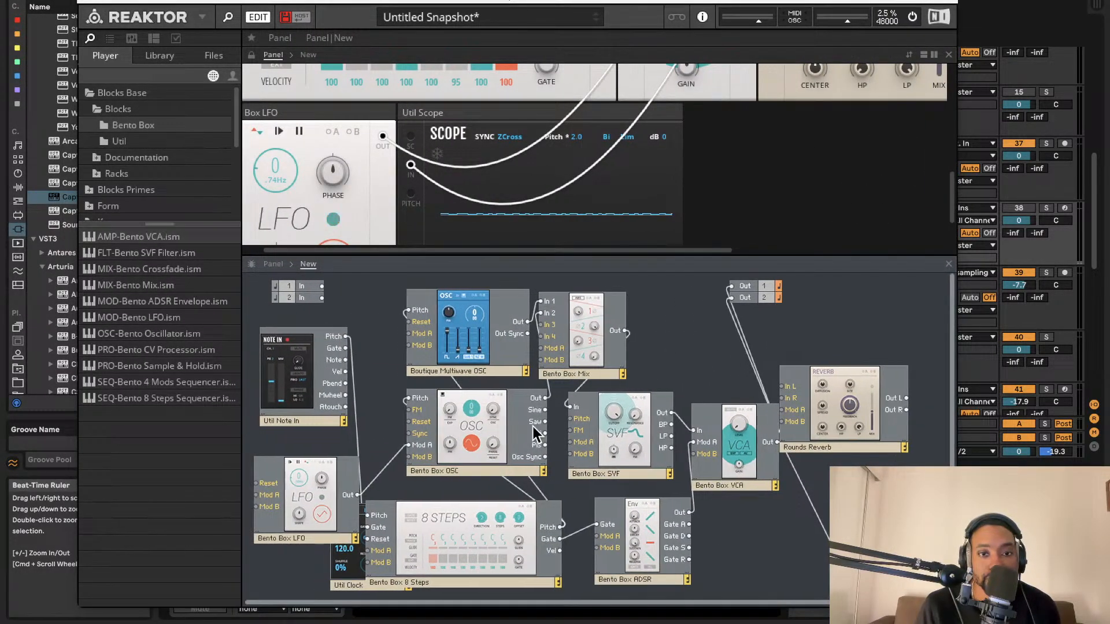
drag(388, 565, 404, 568)
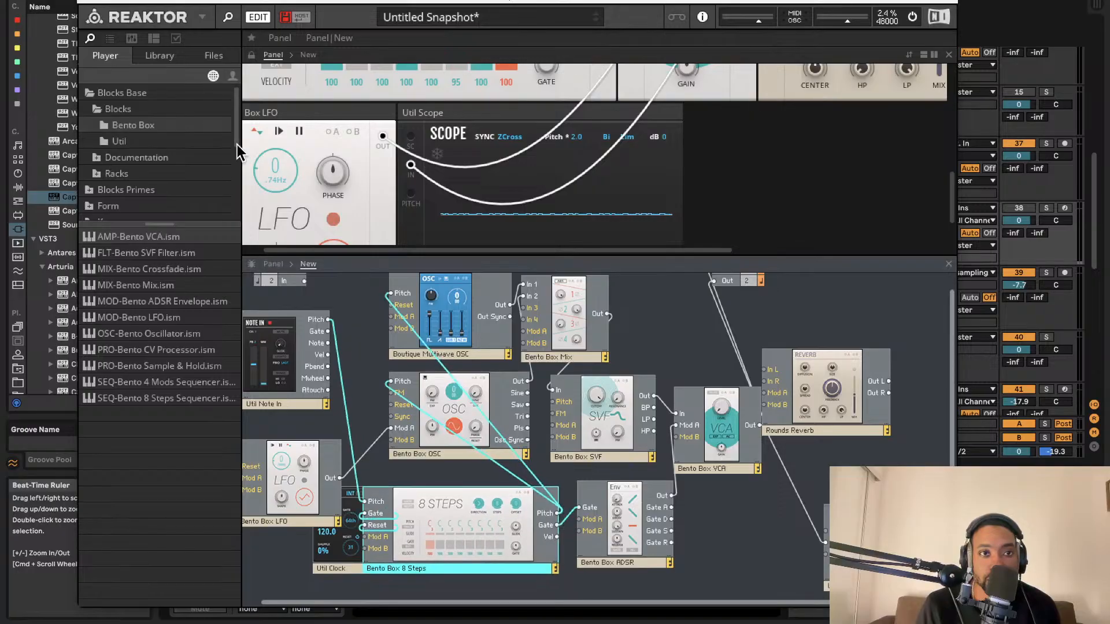
click(82, 2)
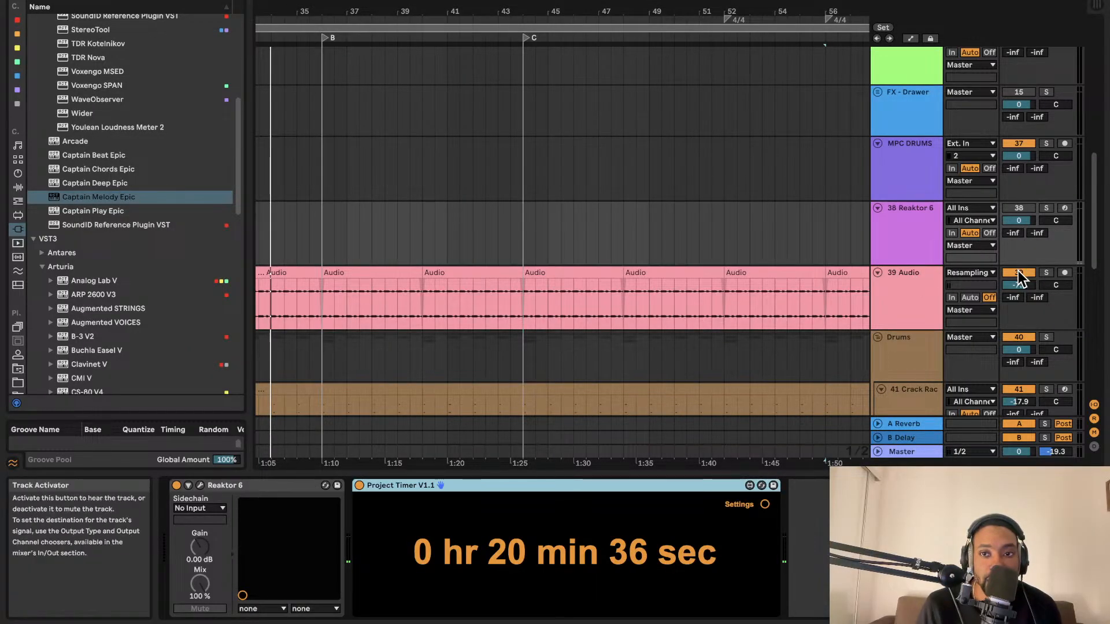
Step: Solo track 39 Audio to hear its recorded loop alone, and unsolo it during playback to hear it with the other tracks
click(1046, 272)
key(space)
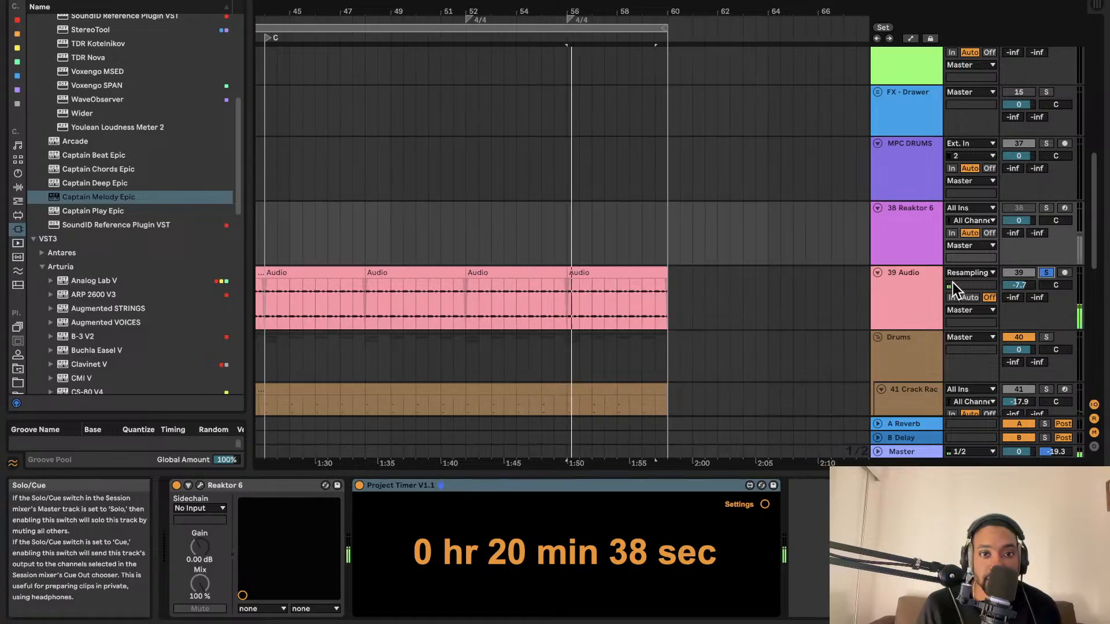
scroll(775, 241, left, 5)
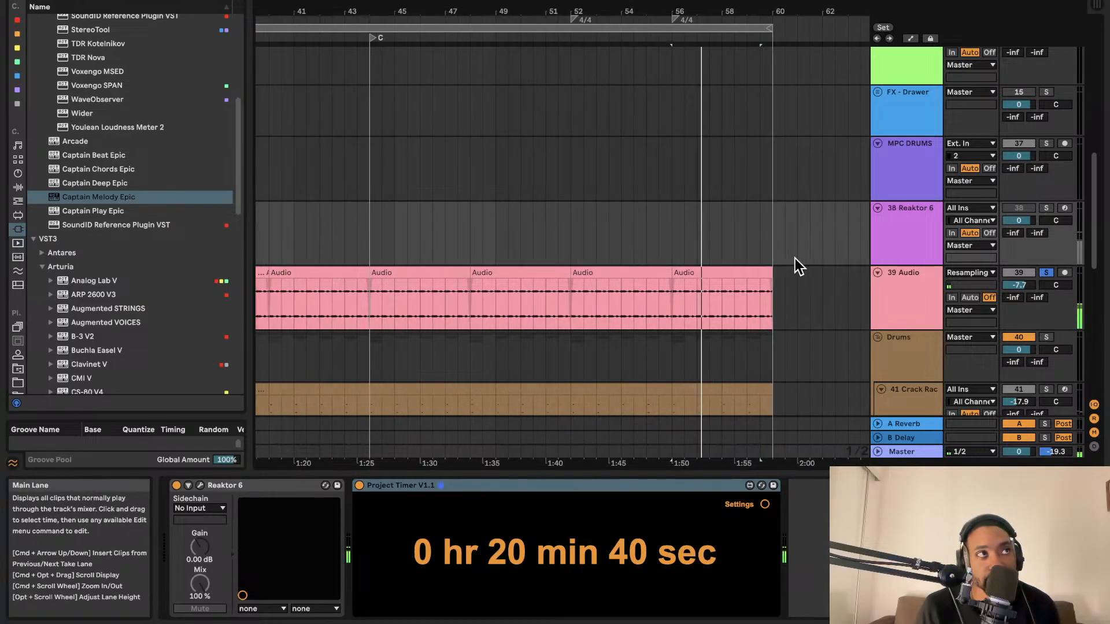
click(1046, 273)
scroll(606, 211, left, 5)
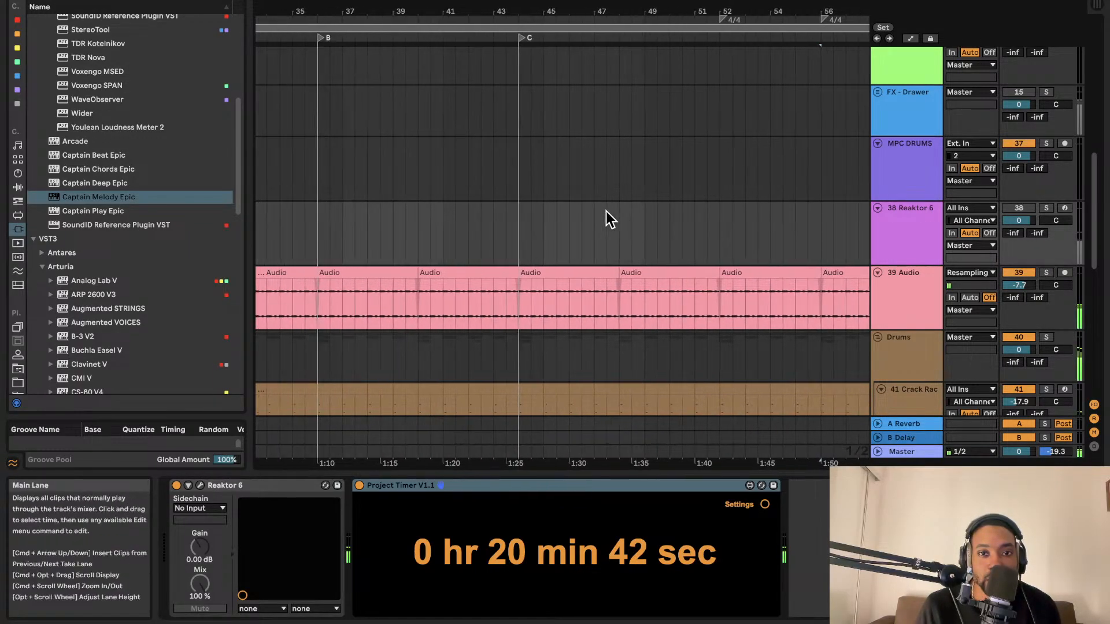
scroll(520, 231, left, 5)
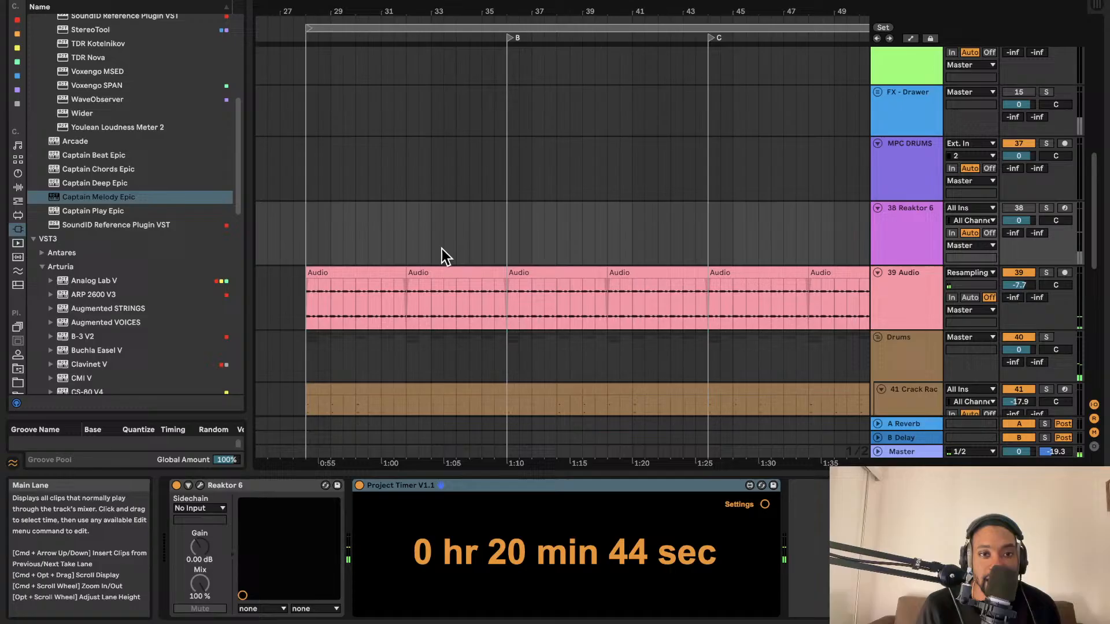
Step: Play the arrangement from bar 28 and jump playback to the B locator to compare the drums and melody tracks
click(312, 287)
scroll(391, 245, right, 5)
scroll(419, 216, down, 10)
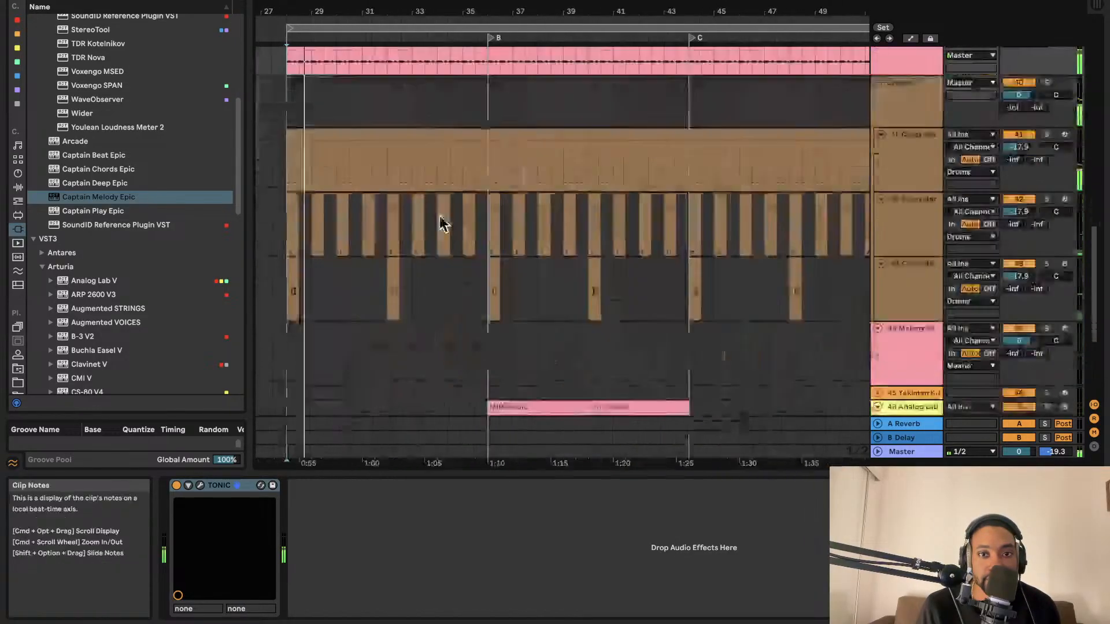
double_click(282, 39)
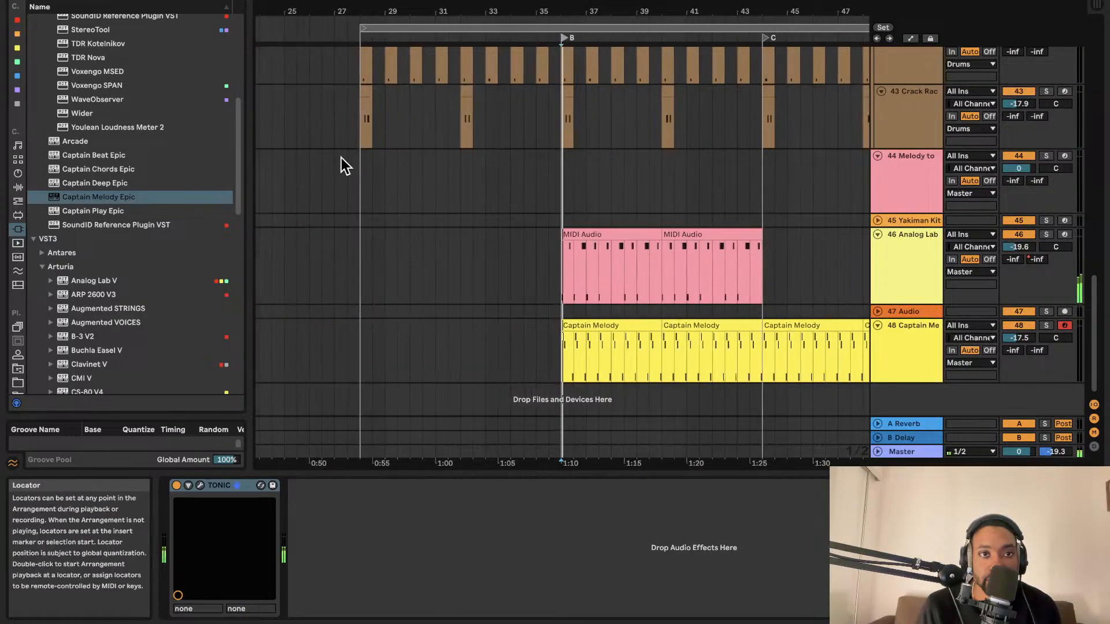
scroll(444, 174, right, 3)
scroll(442, 177, up, 2)
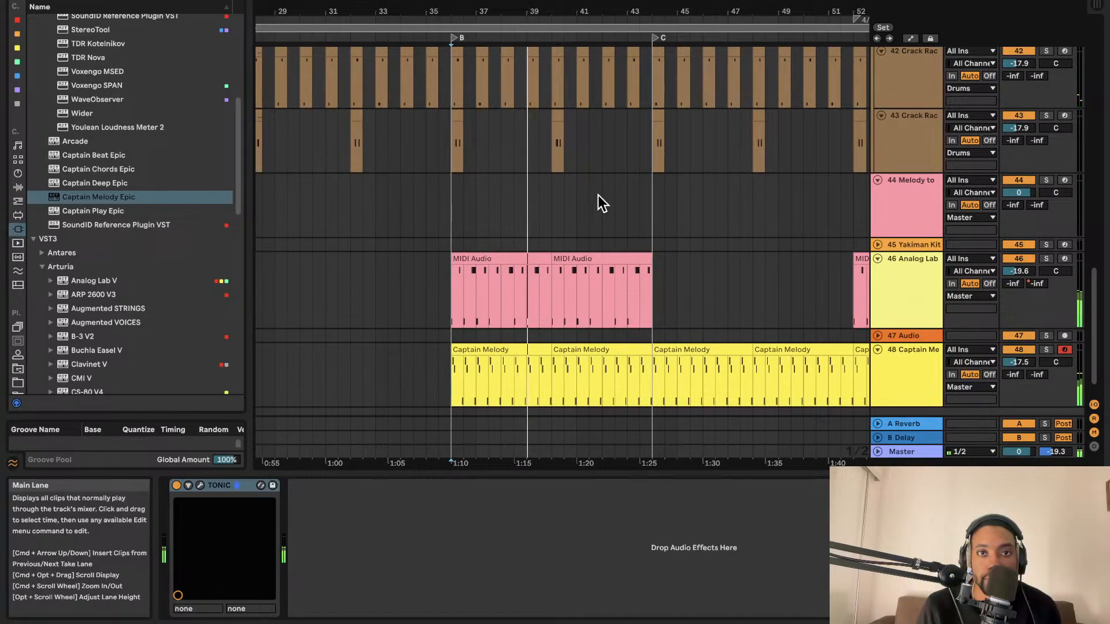
Step: Review the arrangement layout from bar 28 to 60 and replay section B from bar 36 with the Yakiman Kit track selected
scroll(596, 195, down, 5)
scroll(597, 195, down, 1)
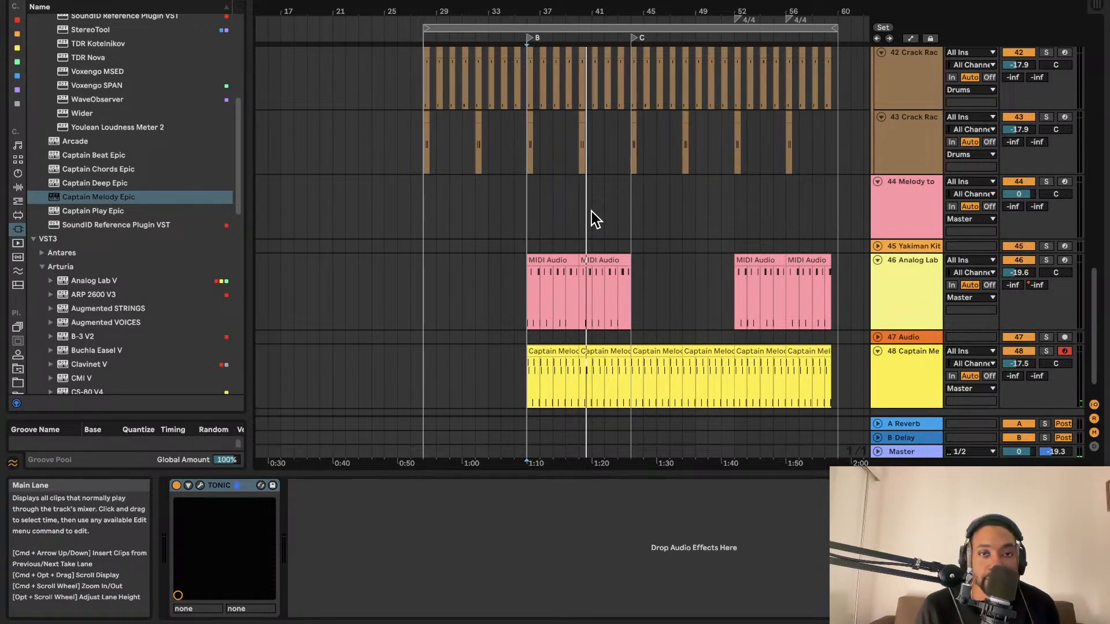
scroll(555, 253, up, 1)
scroll(555, 254, right, 1)
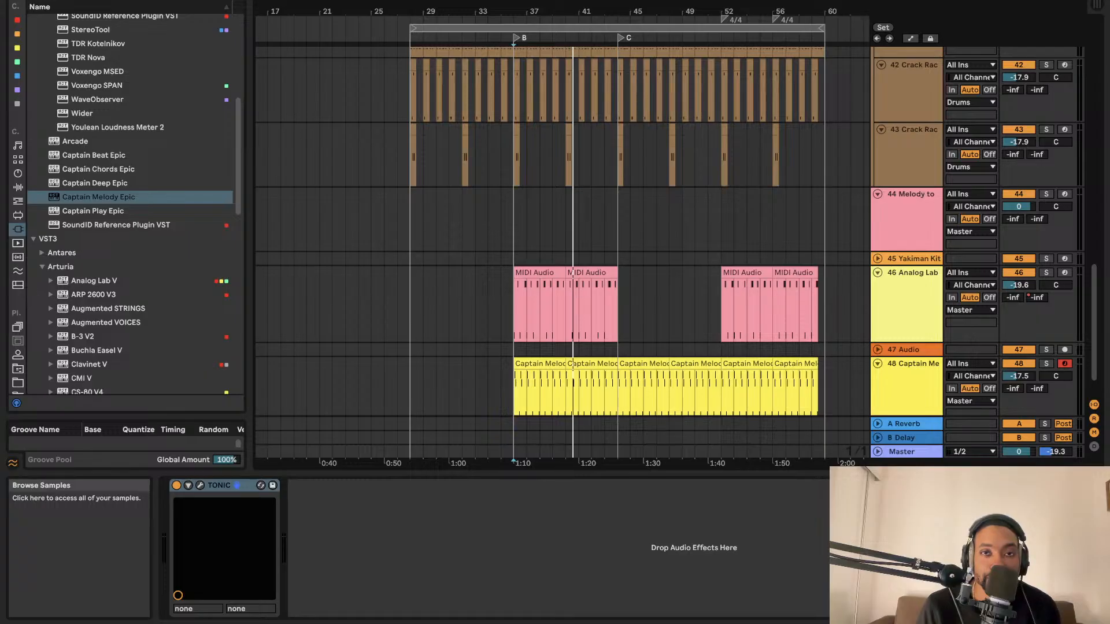
click(518, 258)
scroll(518, 258, left, 2)
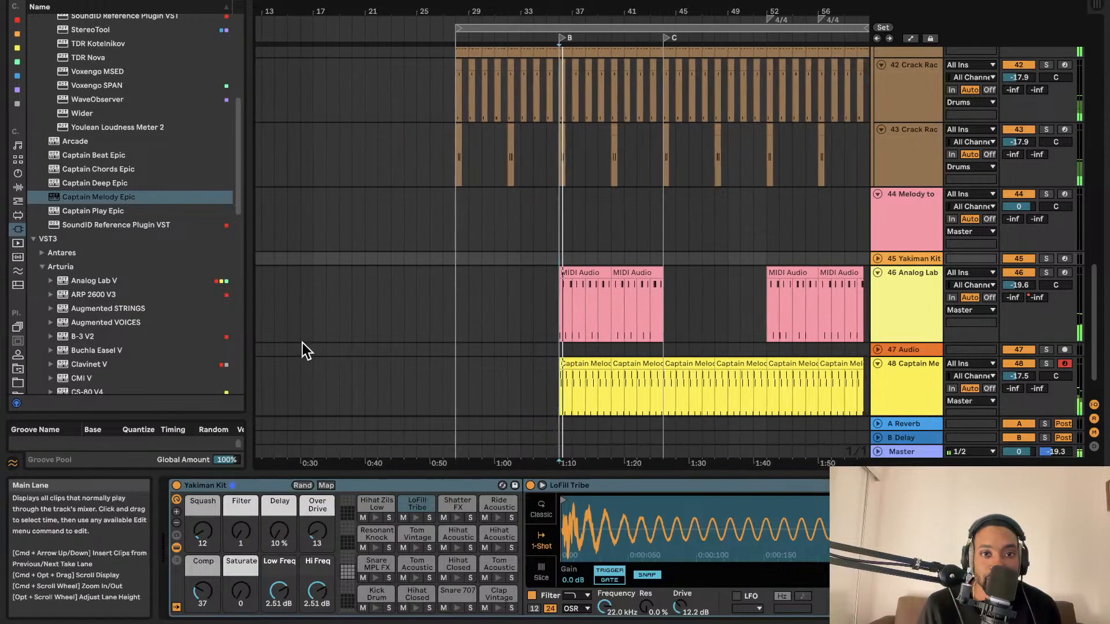